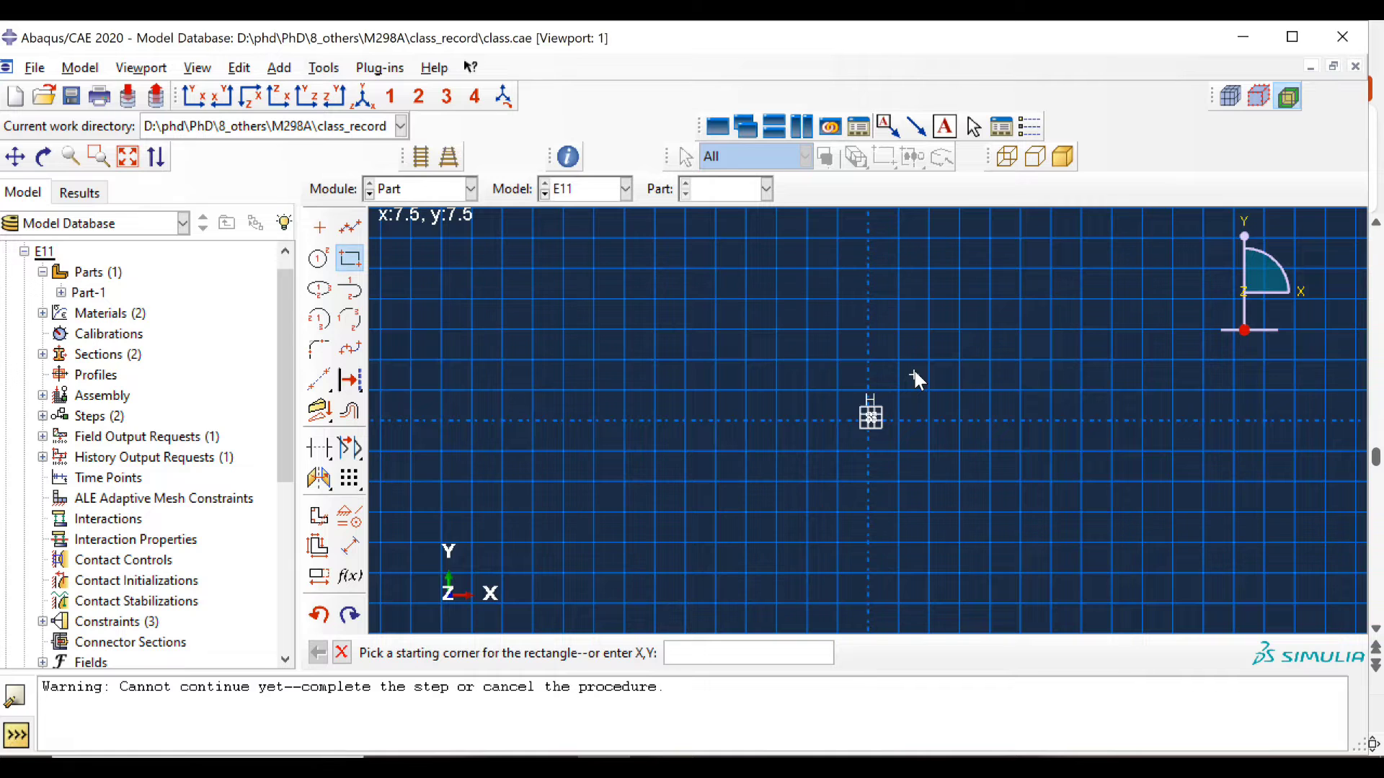
Finish the square sketch and extrude it to a depth of 1 to create the solid part.
{"action": "middle_click", "coordinate": [854, 385]}
{"action": "type", "text": "1"}
{"action": "left_click", "coordinate": [790, 427]}
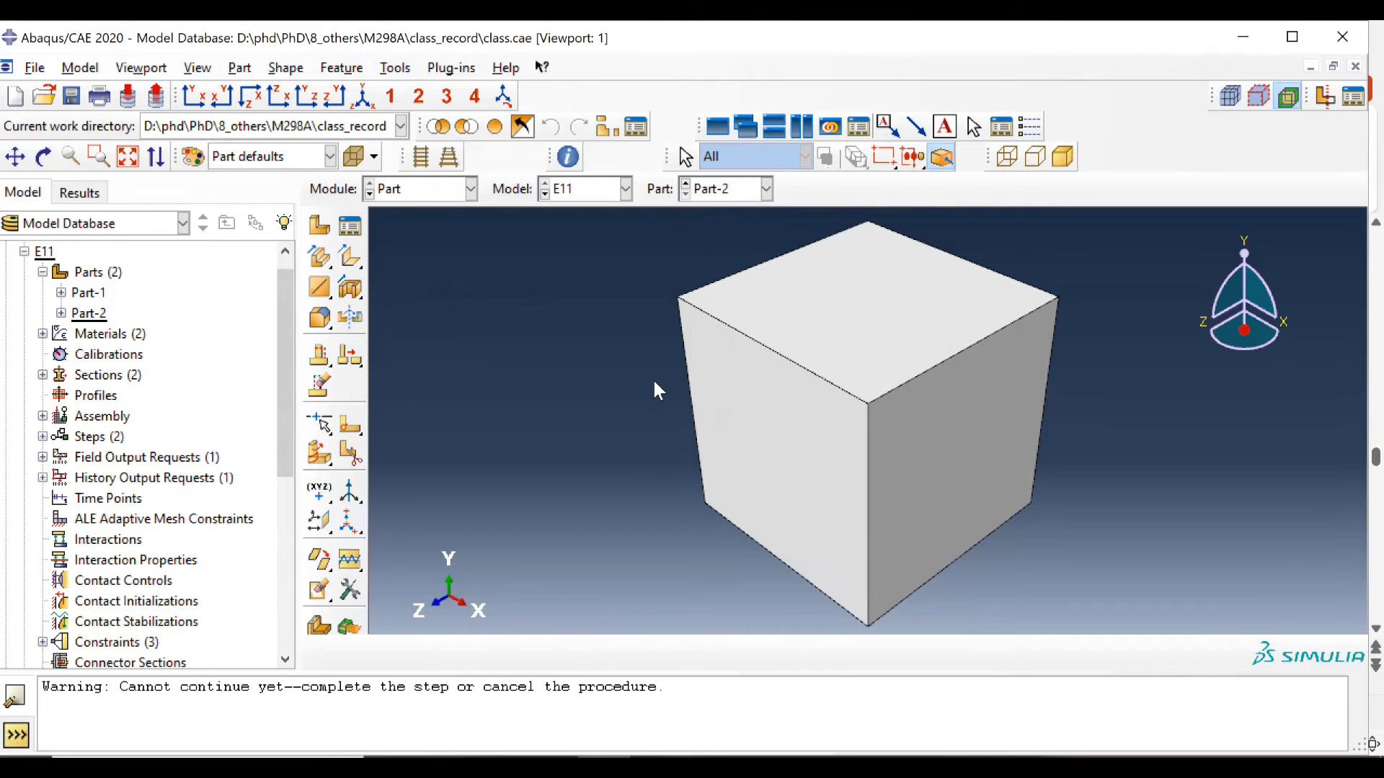
Start a partition sketch on the cube's front-left face, using its edge shared with the dark side face as the vertical right-hand reference.
{"action": "left_click", "coordinate": [350, 424]}
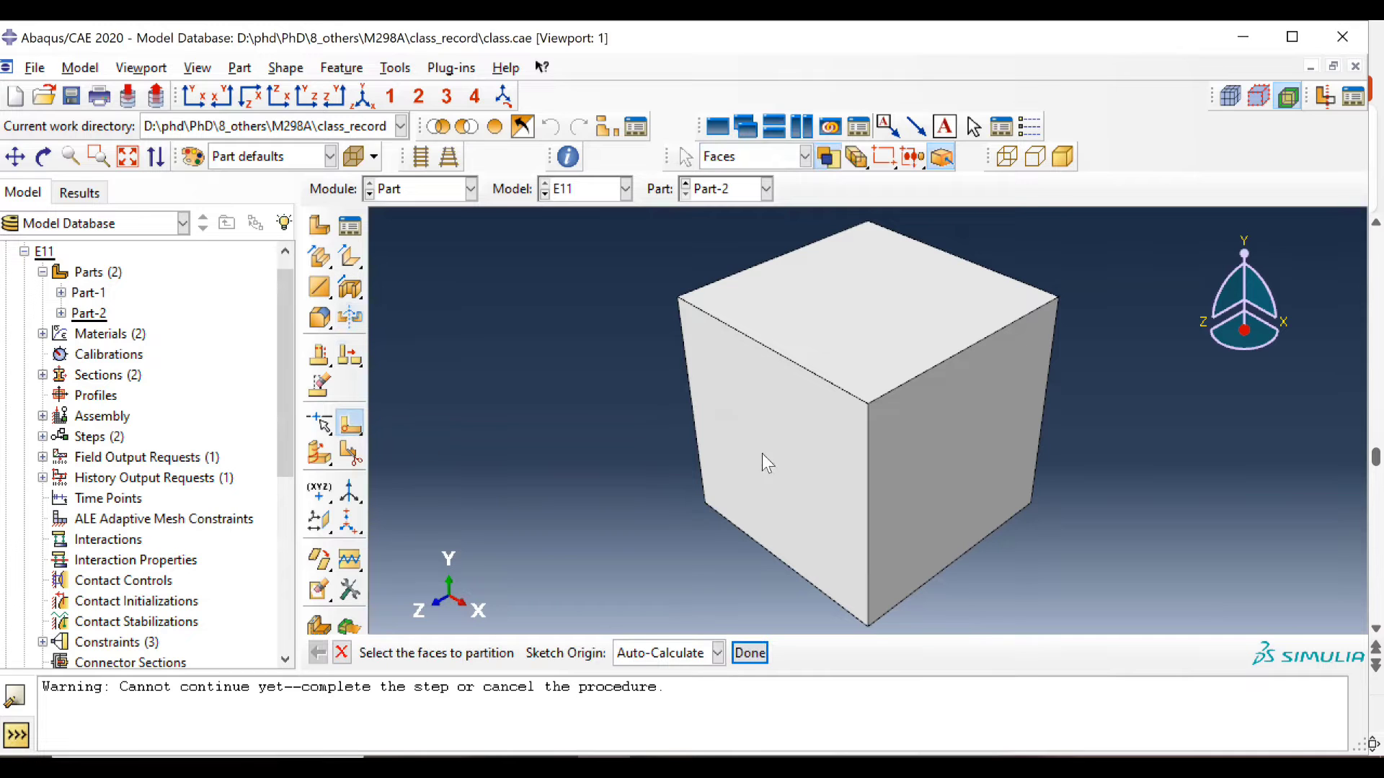
{"action": "left_click", "coordinate": [810, 447]}
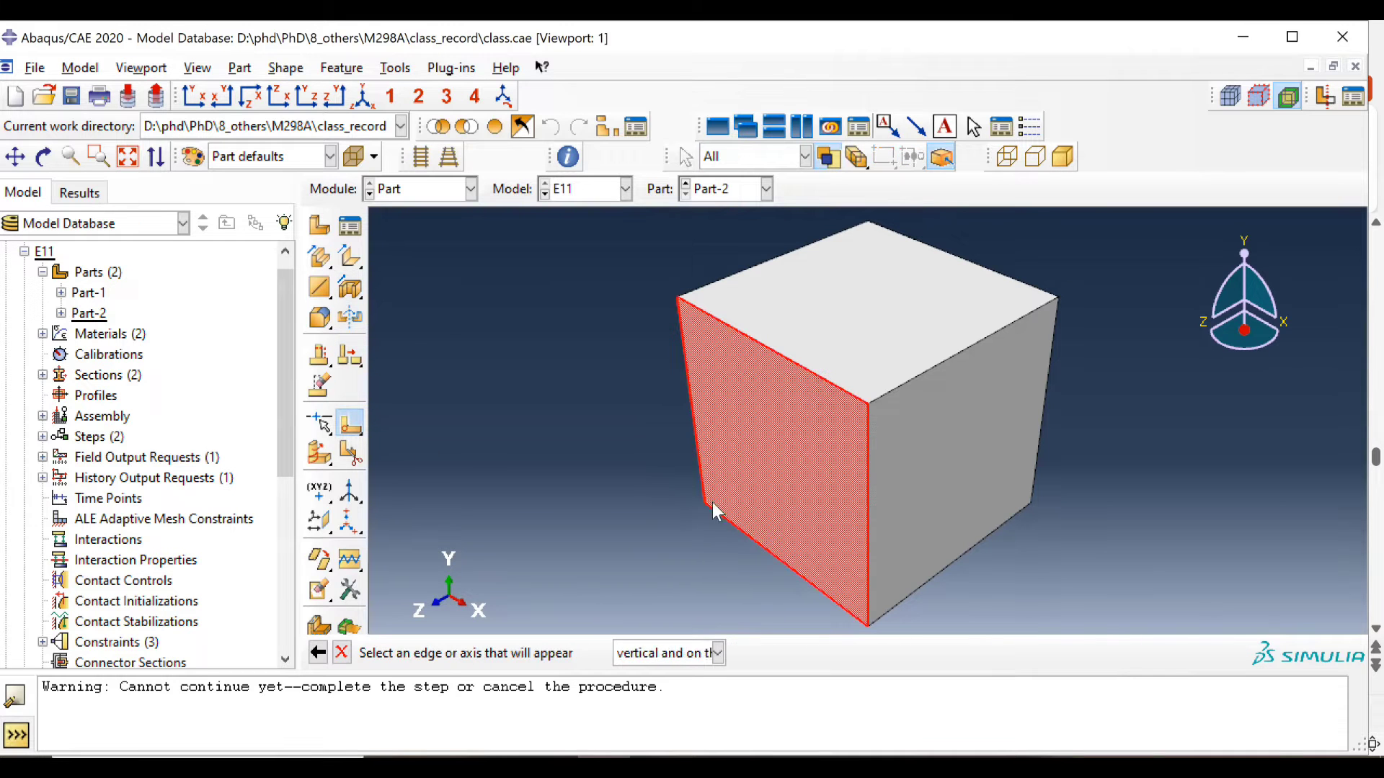
{"action": "left_click", "coordinate": [869, 479]}
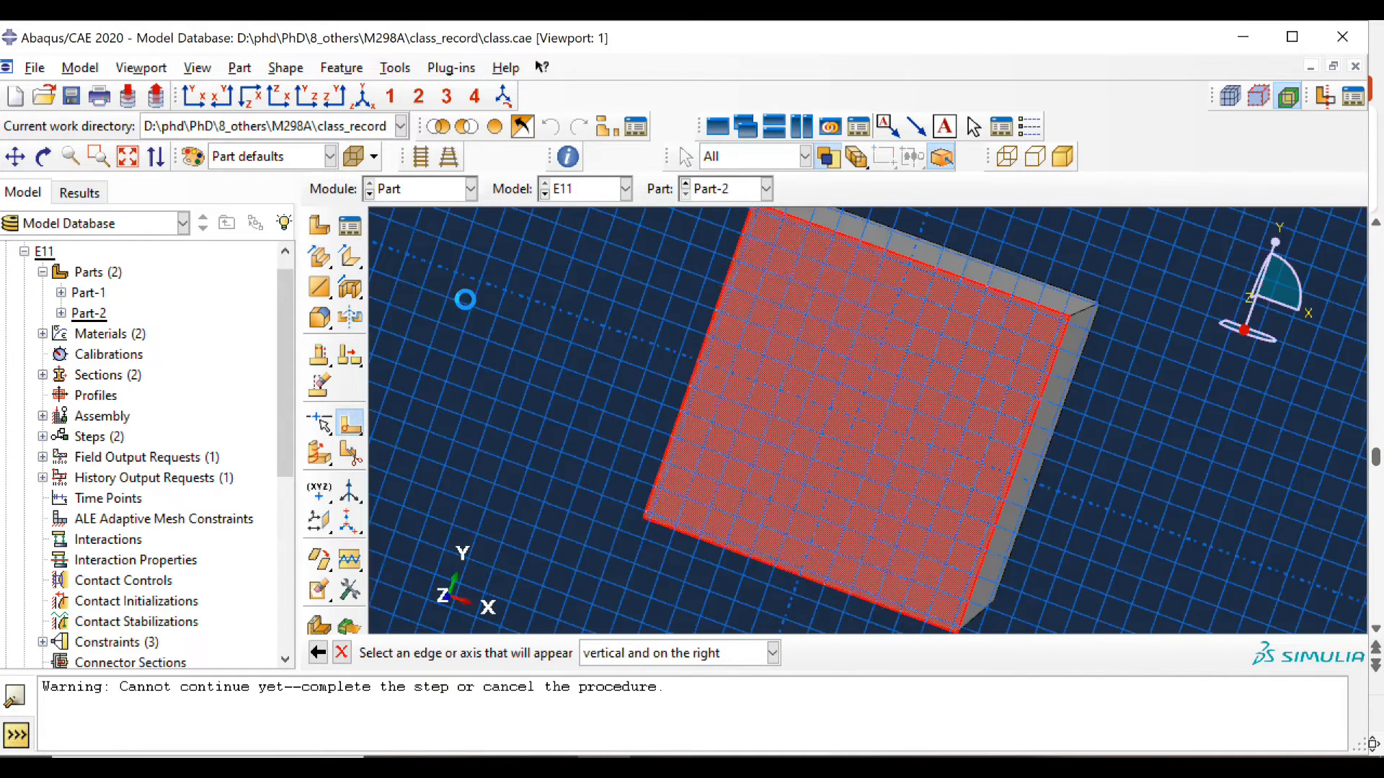
Sketch a circle centred on the face's origin with its perimeter point at 0.334,0.
{"action": "left_click", "coordinate": [320, 260]}
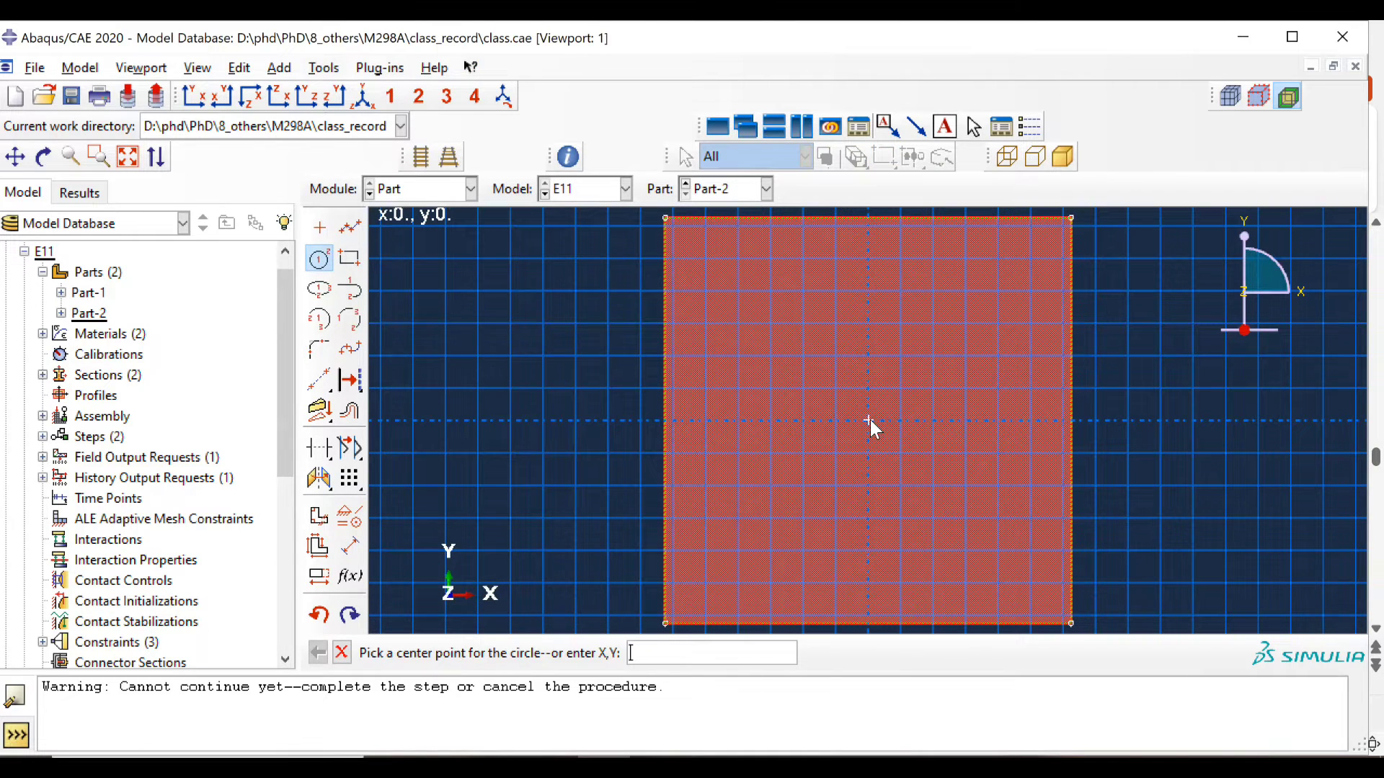
{"action": "left_click", "coordinate": [869, 421]}
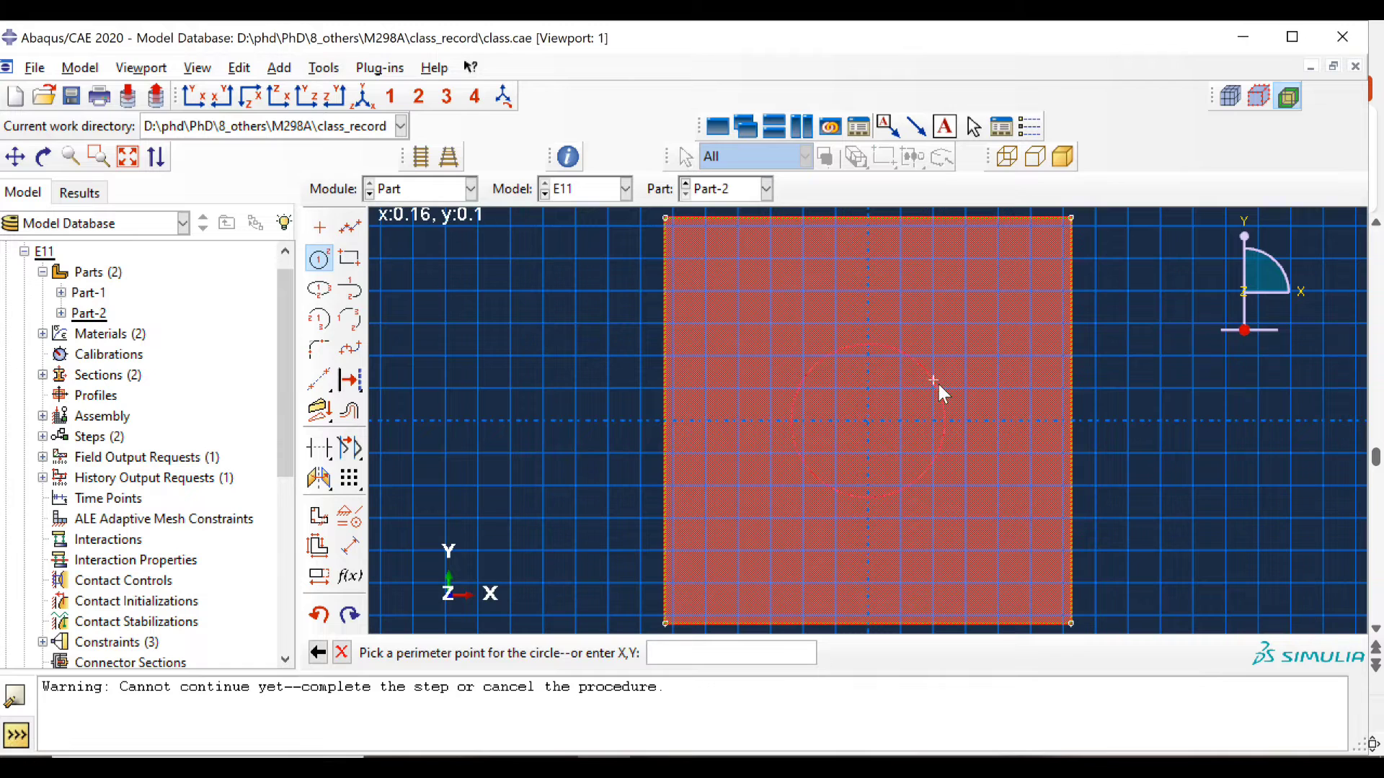
{"action": "type", "text": "0.334"}
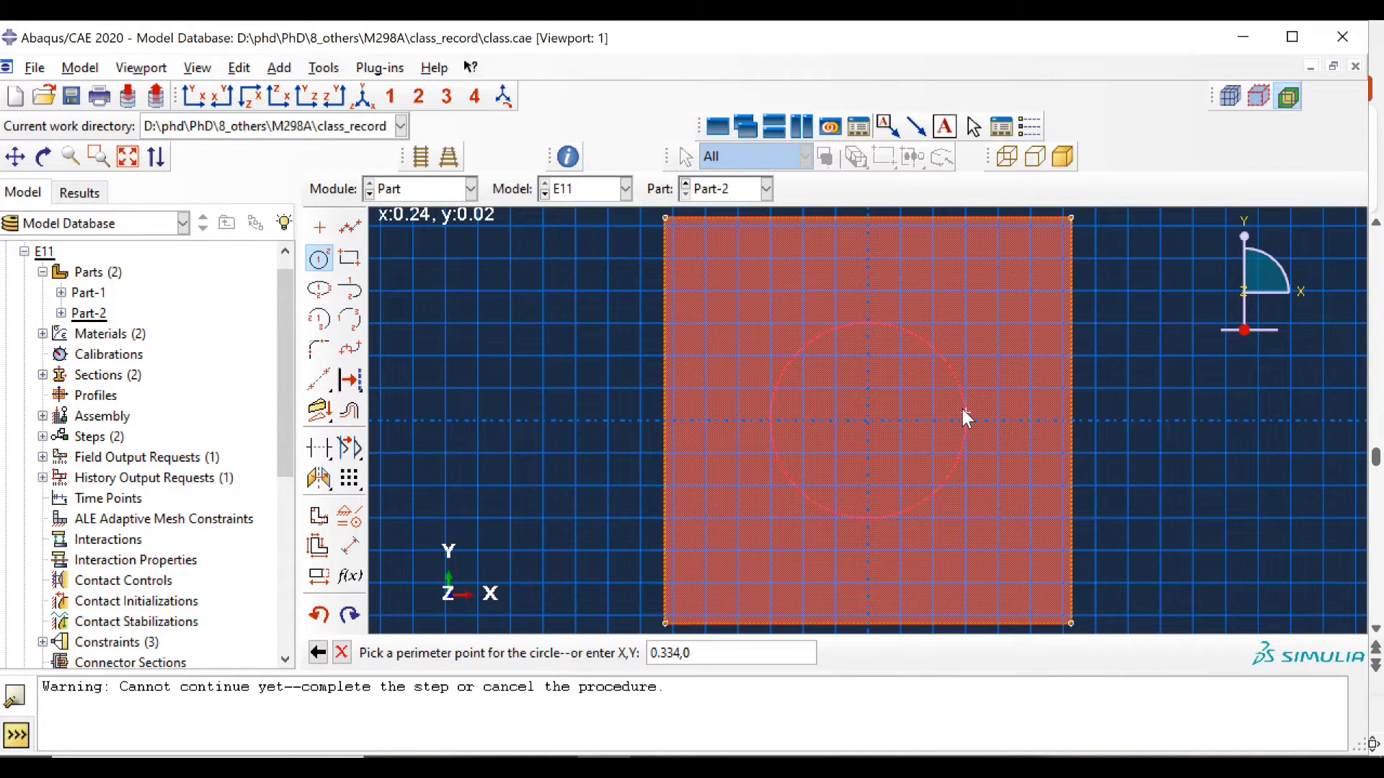
{"action": "key", "text": "Return"}
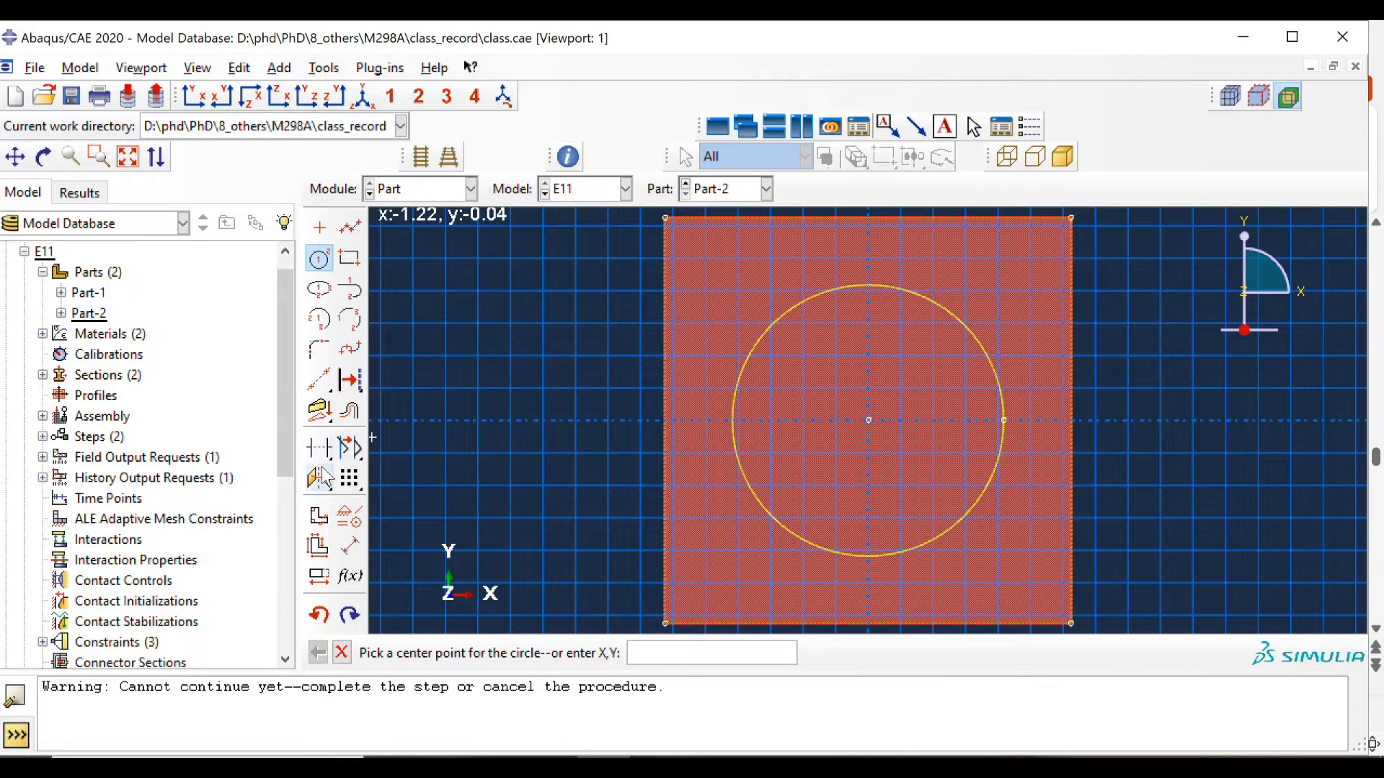
Copy the central circle by translation from its centre to the face's upper-left corner.
{"action": "left_click_drag", "start_coordinate": [324, 477], "coordinate": [350, 479]}
{"action": "left_click", "coordinate": [604, 655]}
{"action": "left_click", "coordinate": [735, 426]}
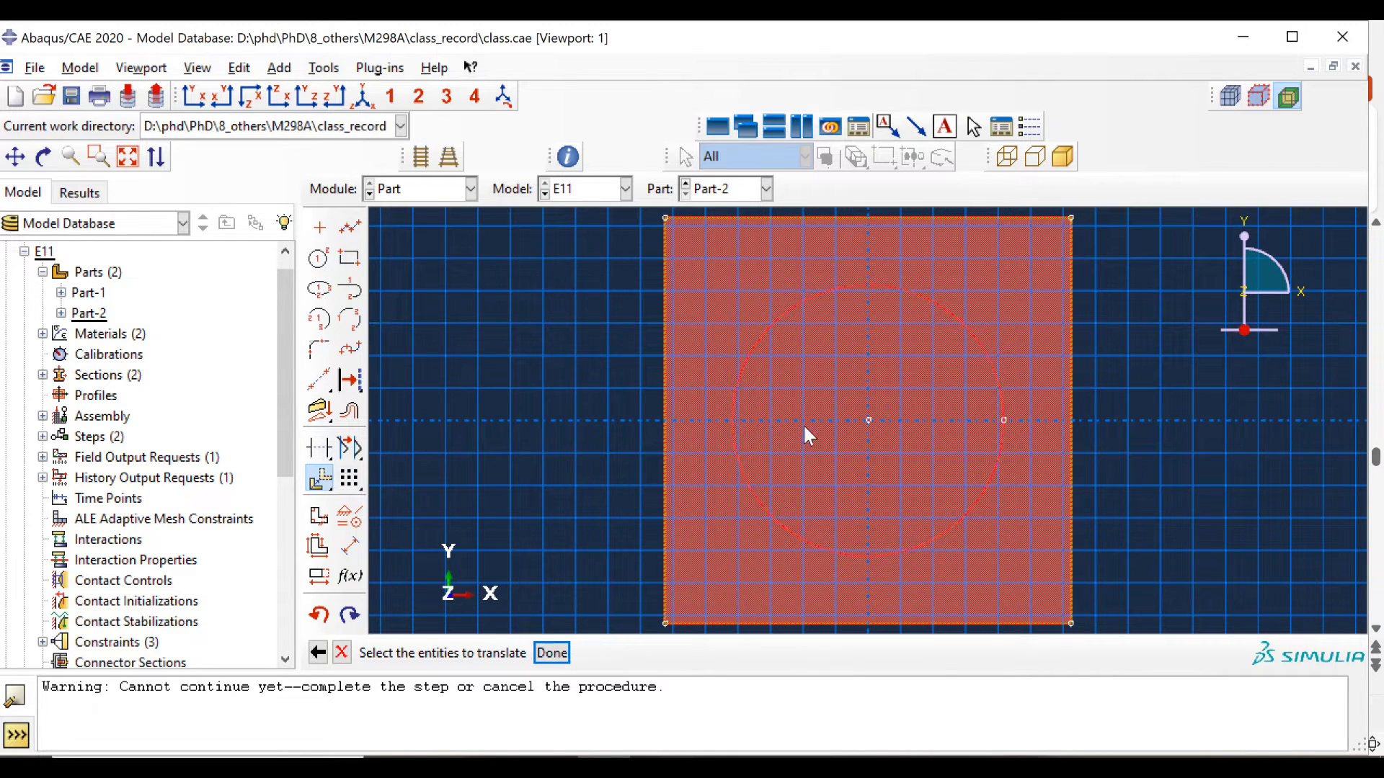
{"action": "middle_click", "coordinate": [835, 438]}
{"action": "left_click", "coordinate": [850, 411]}
{"action": "left_click", "coordinate": [665, 218]}
Copy the central circle by translation from its centre to the face's upper-right corner.
{"action": "left_click", "coordinate": [322, 483]}
{"action": "left_click", "coordinate": [322, 483]}
{"action": "left_click", "coordinate": [602, 653]}
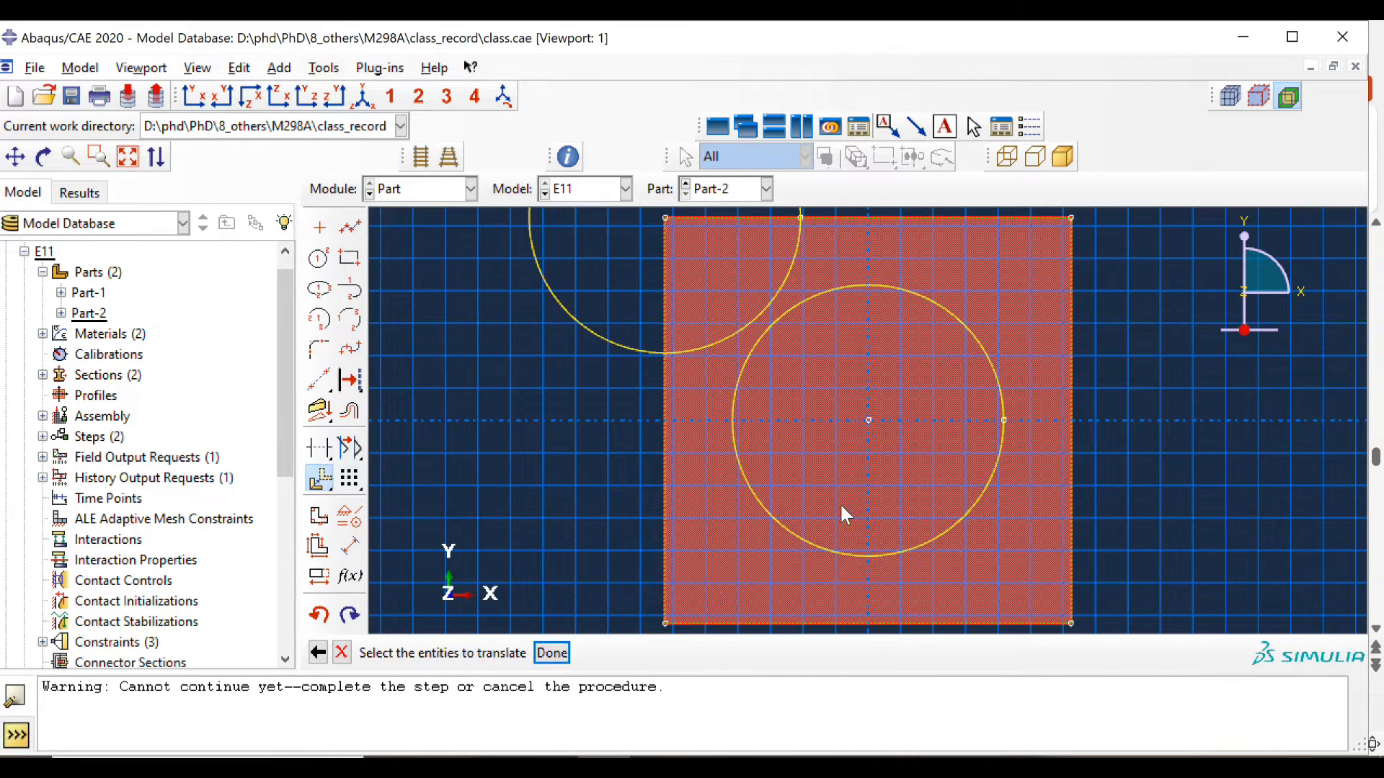
{"action": "left_click", "coordinate": [773, 510]}
{"action": "middle_click", "coordinate": [807, 479]}
{"action": "left_click", "coordinate": [868, 420]}
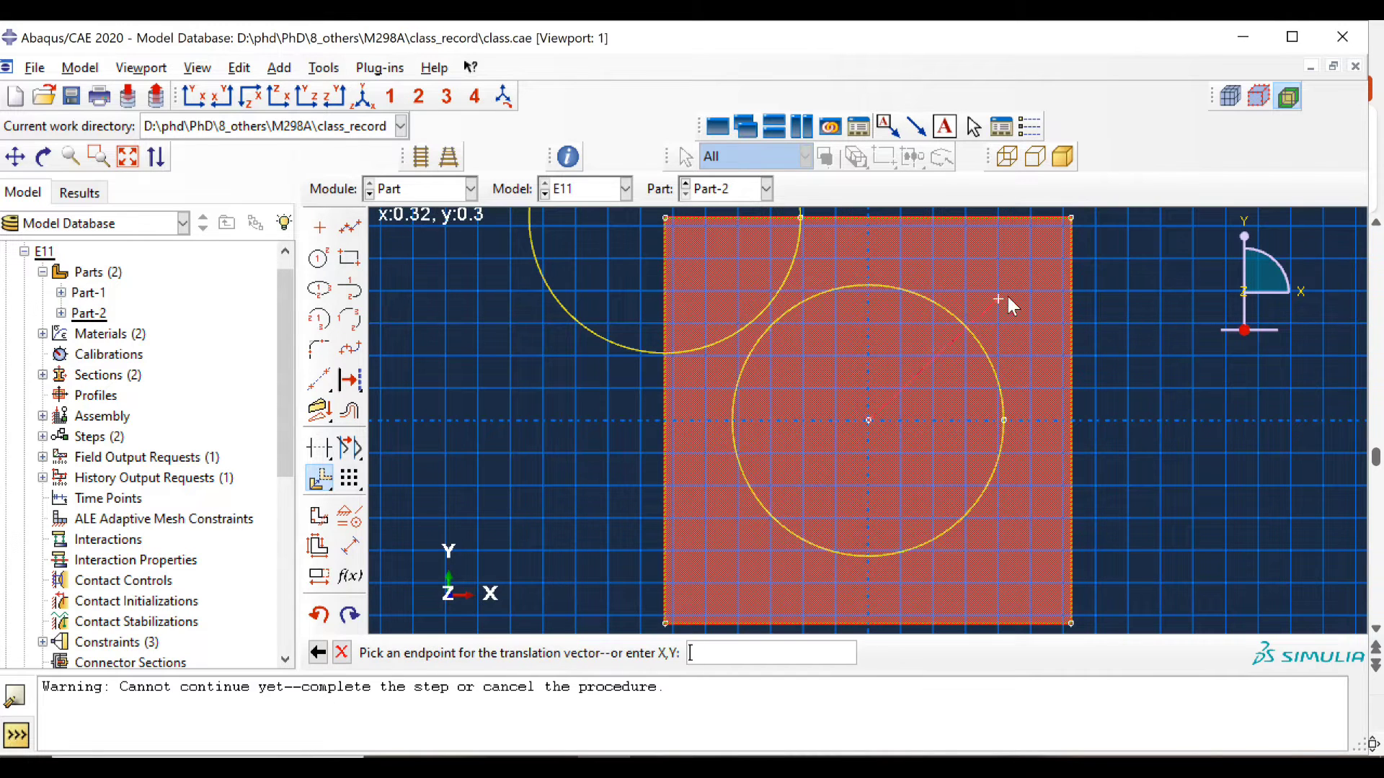
{"action": "left_click", "coordinate": [1070, 217]}
{"action": "middle_click", "coordinate": [1045, 346]}
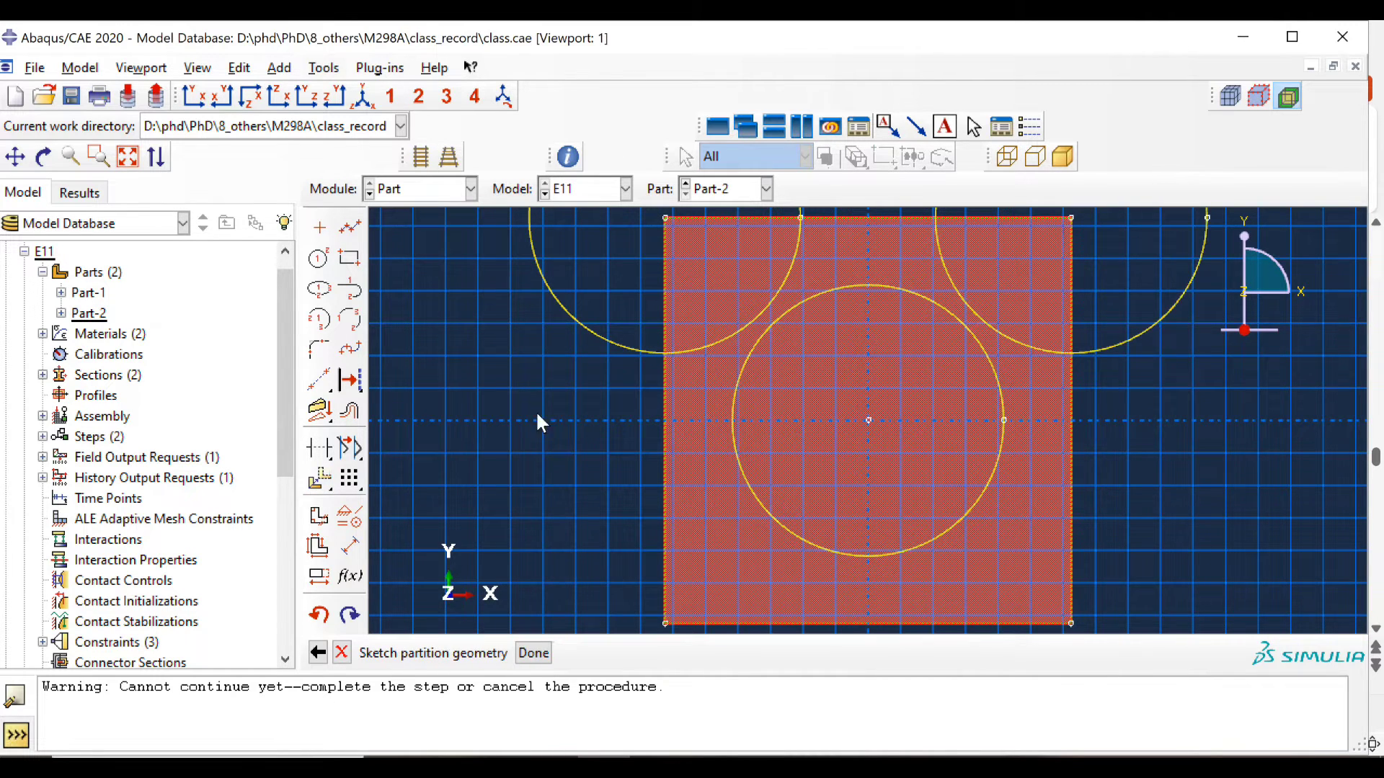
Draw a horizontal construction line through the centre of the face.
{"action": "left_click", "coordinate": [319, 379]}
{"action": "left_click", "coordinate": [869, 420]}
{"action": "left_click", "coordinate": [1265, 421]}
{"action": "middle_click", "coordinate": [1266, 425]}
Mirror copies of the two upper corner circles about the horizontal construction line and finish the partition sketch.
{"action": "left_click_drag", "start_coordinate": [319, 479], "coordinate": [446, 486]}
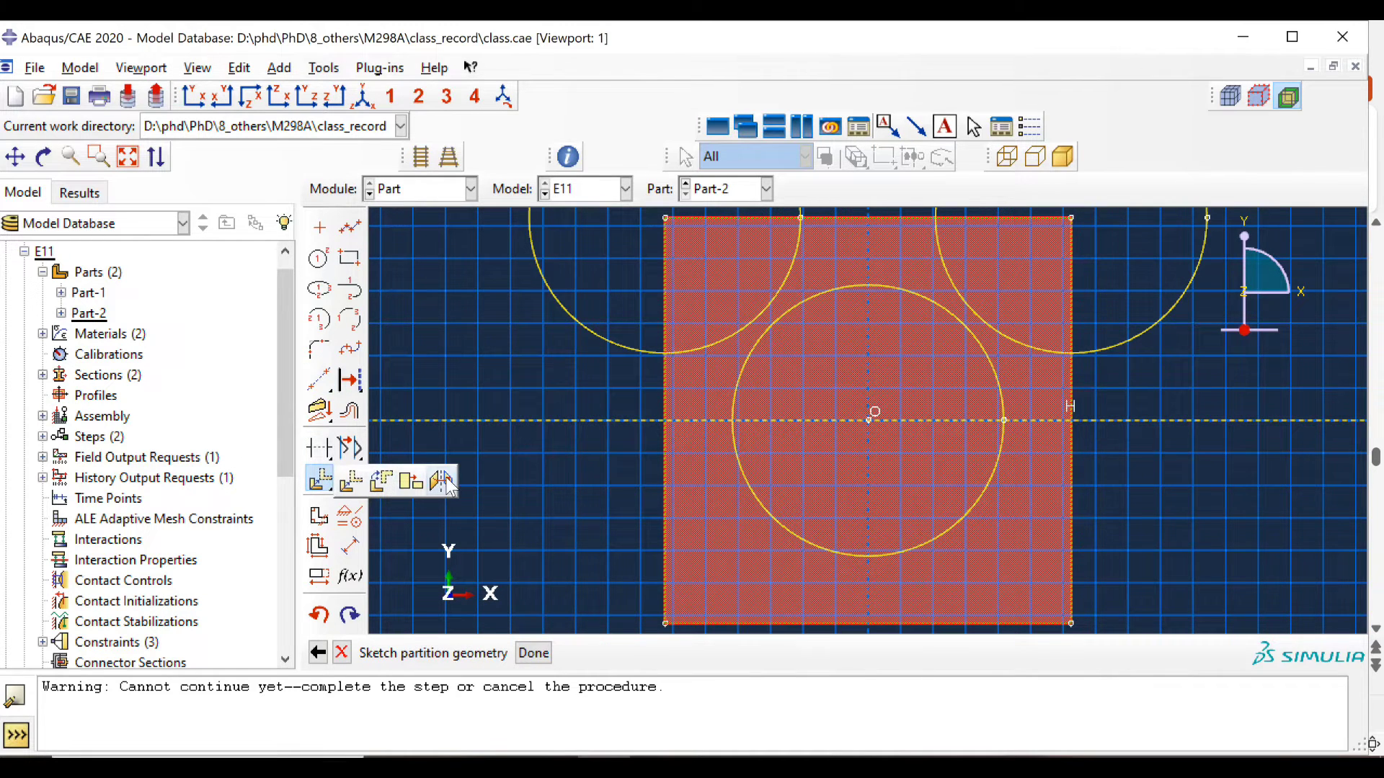
{"action": "left_click", "coordinate": [446, 481]}
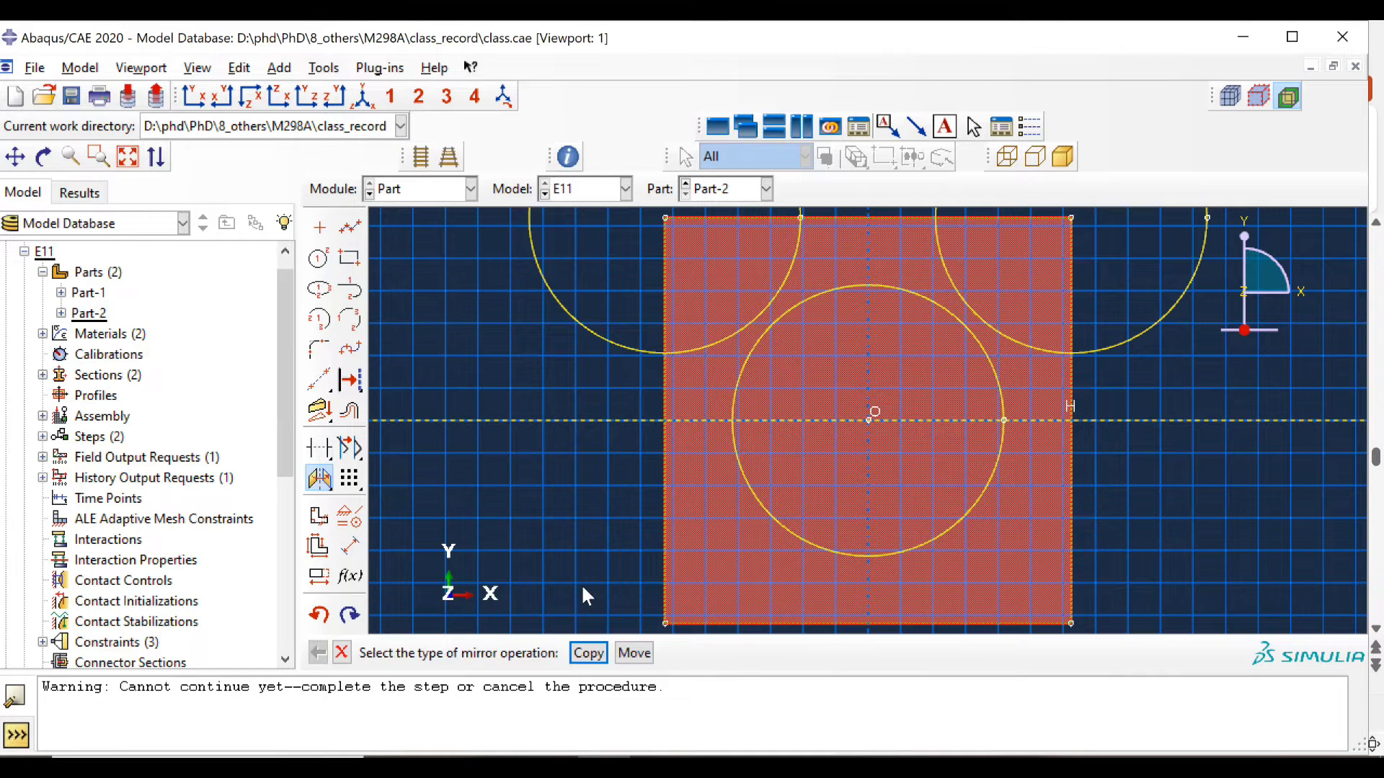
{"action": "key", "text": "Return"}
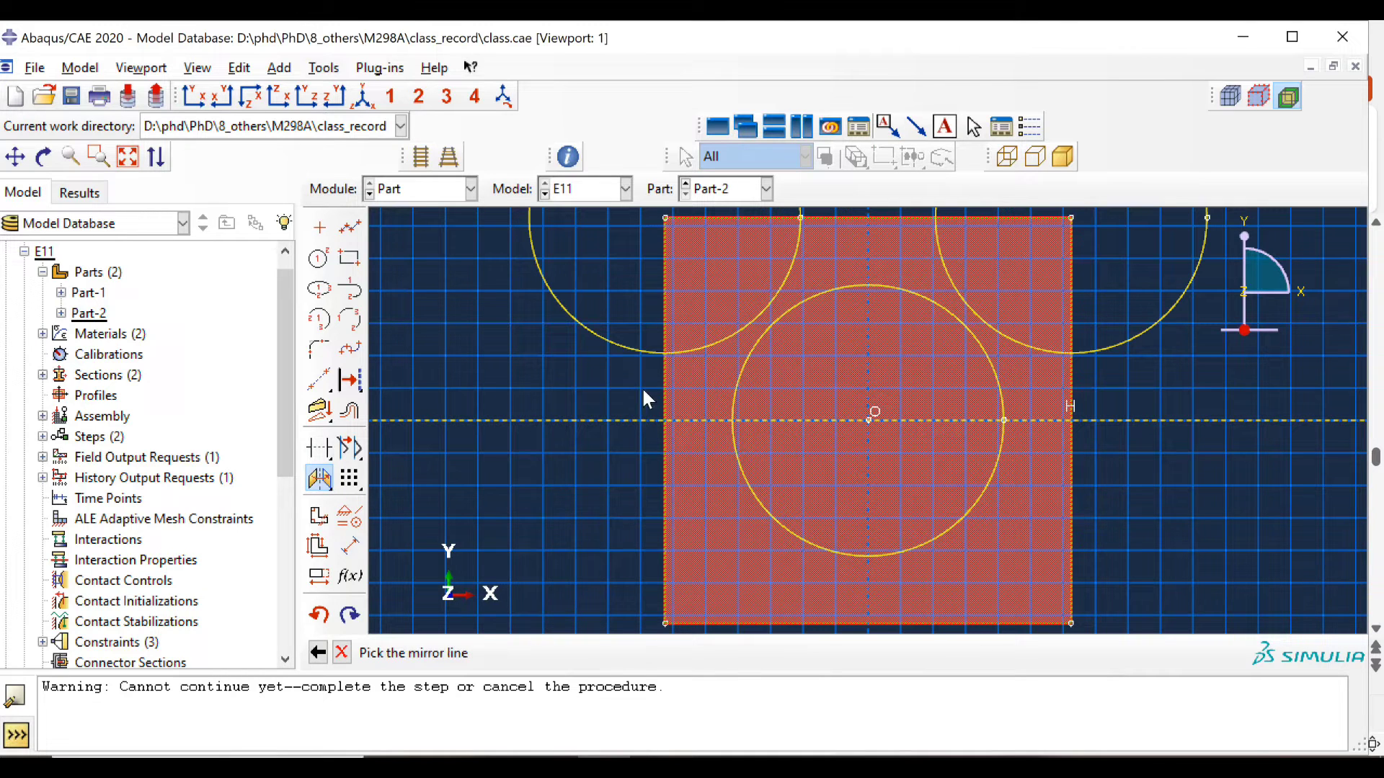
{"action": "left_click", "coordinate": [605, 421]}
{"action": "left_click", "coordinate": [633, 348]}
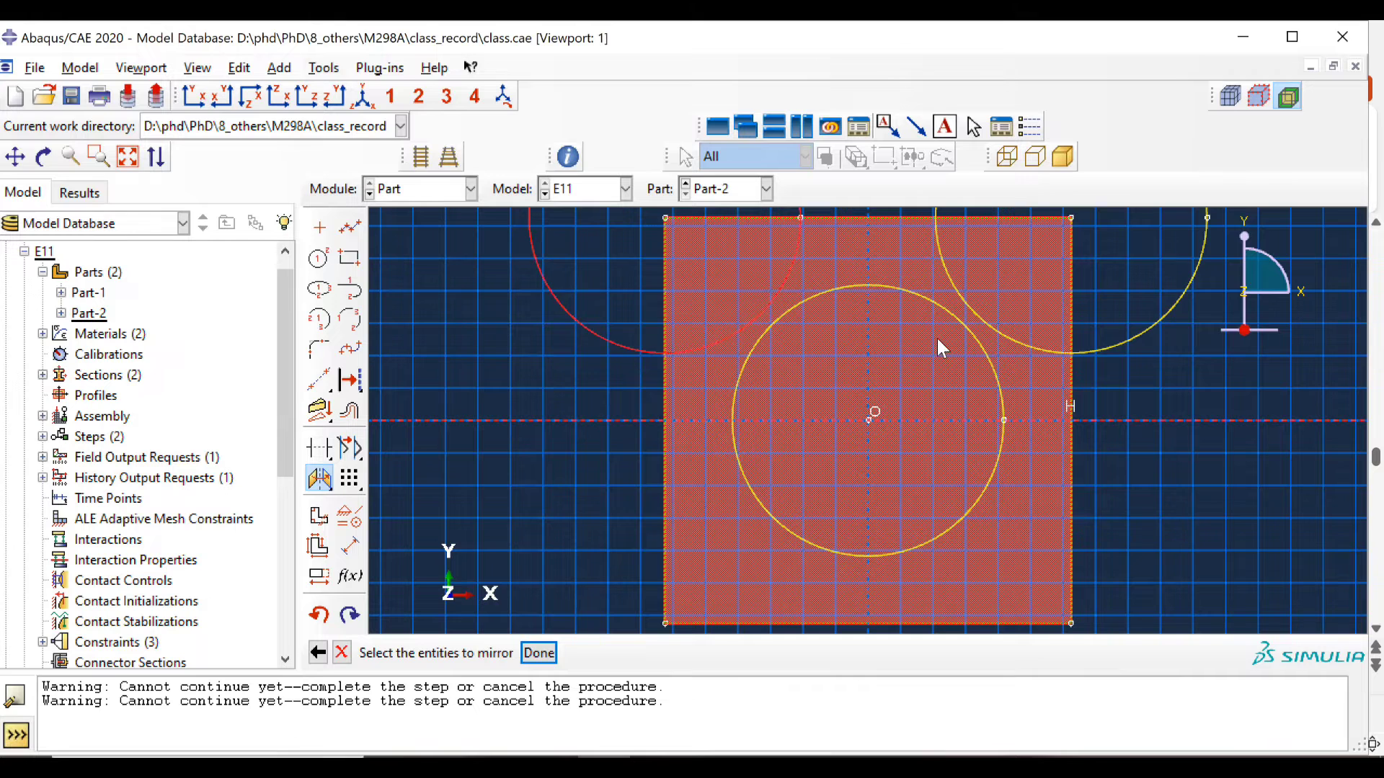
{"action": "left_click", "coordinate": [1026, 349]}
{"action": "middle_click", "coordinate": [626, 478]}
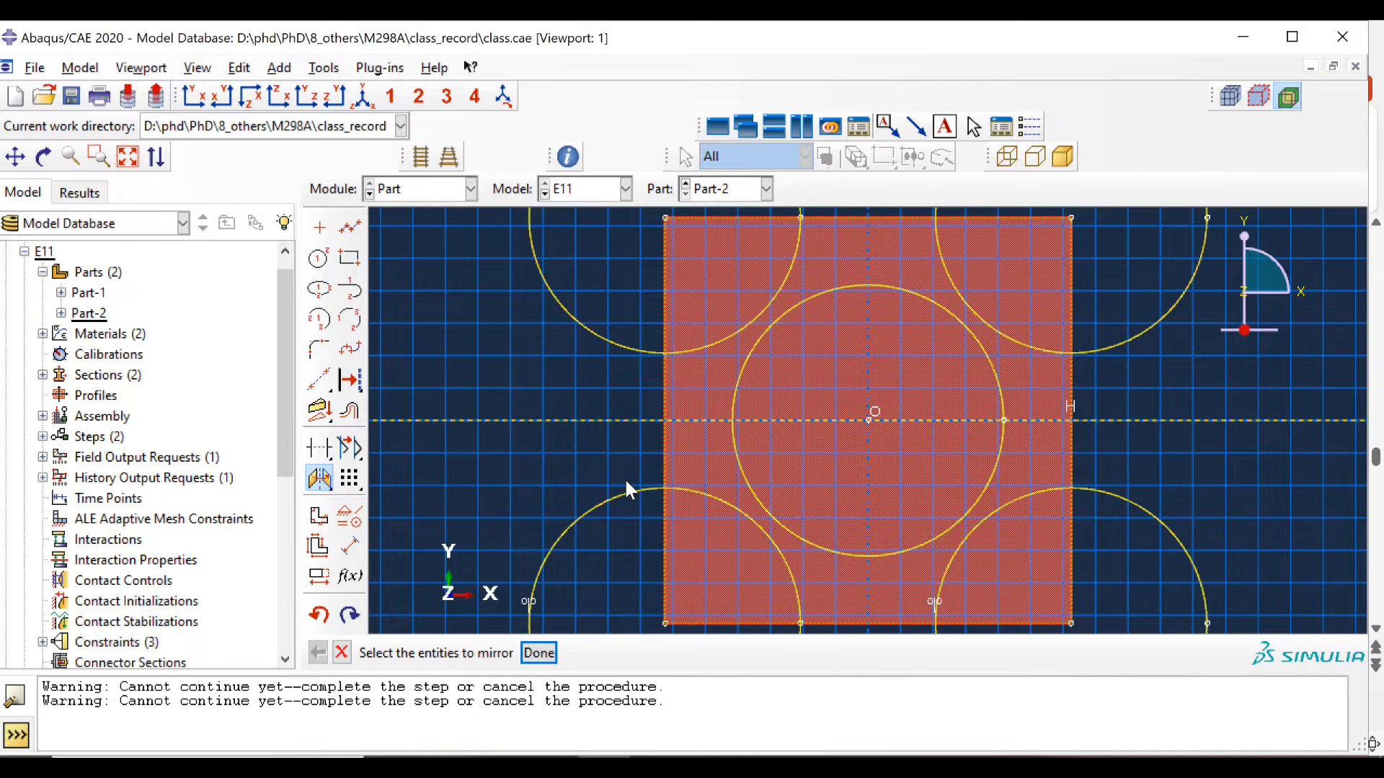
{"action": "middle_click", "coordinate": [641, 482]}
{"action": "middle_click", "coordinate": [636, 476]}
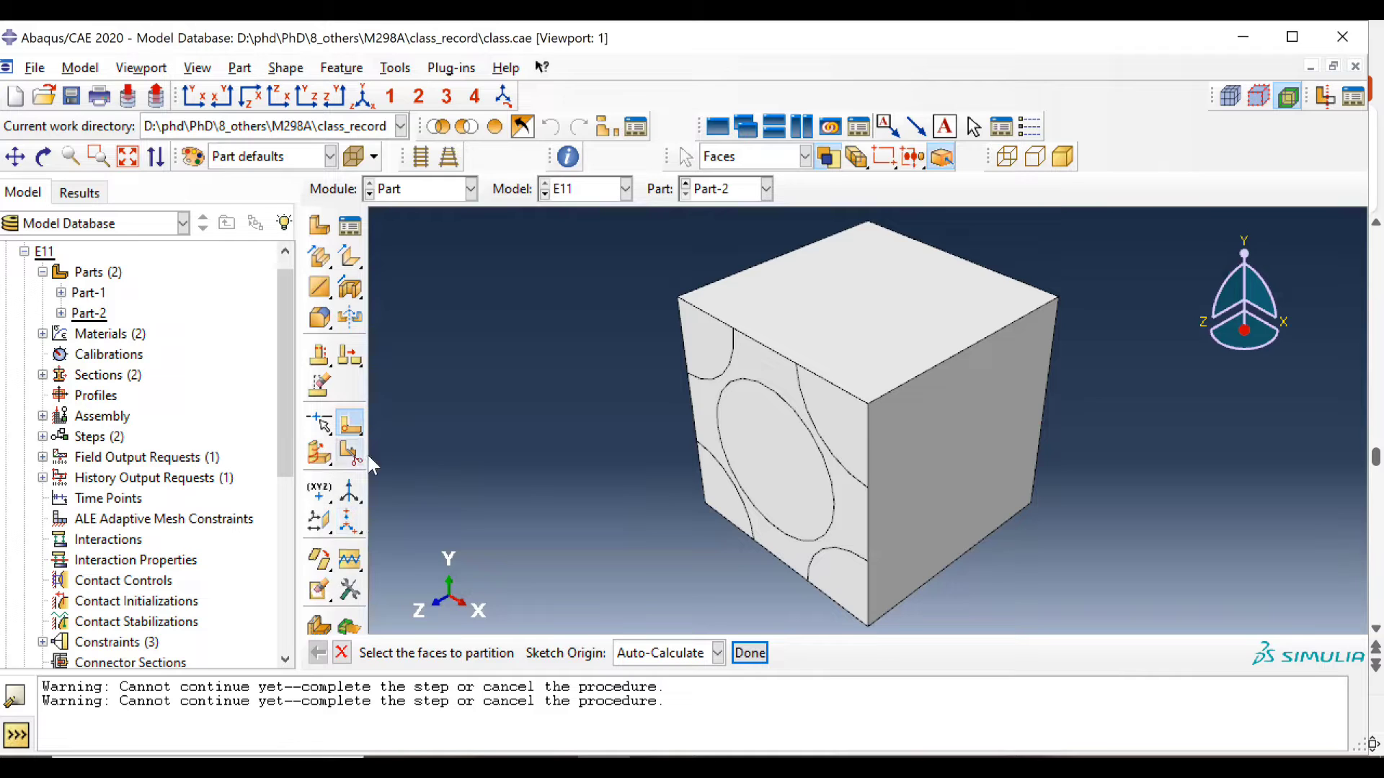
Partition the cube's cell by extruding the central circle and four corner arcs along the top edge running into the cube's depth.
{"action": "left_click", "coordinate": [322, 459]}
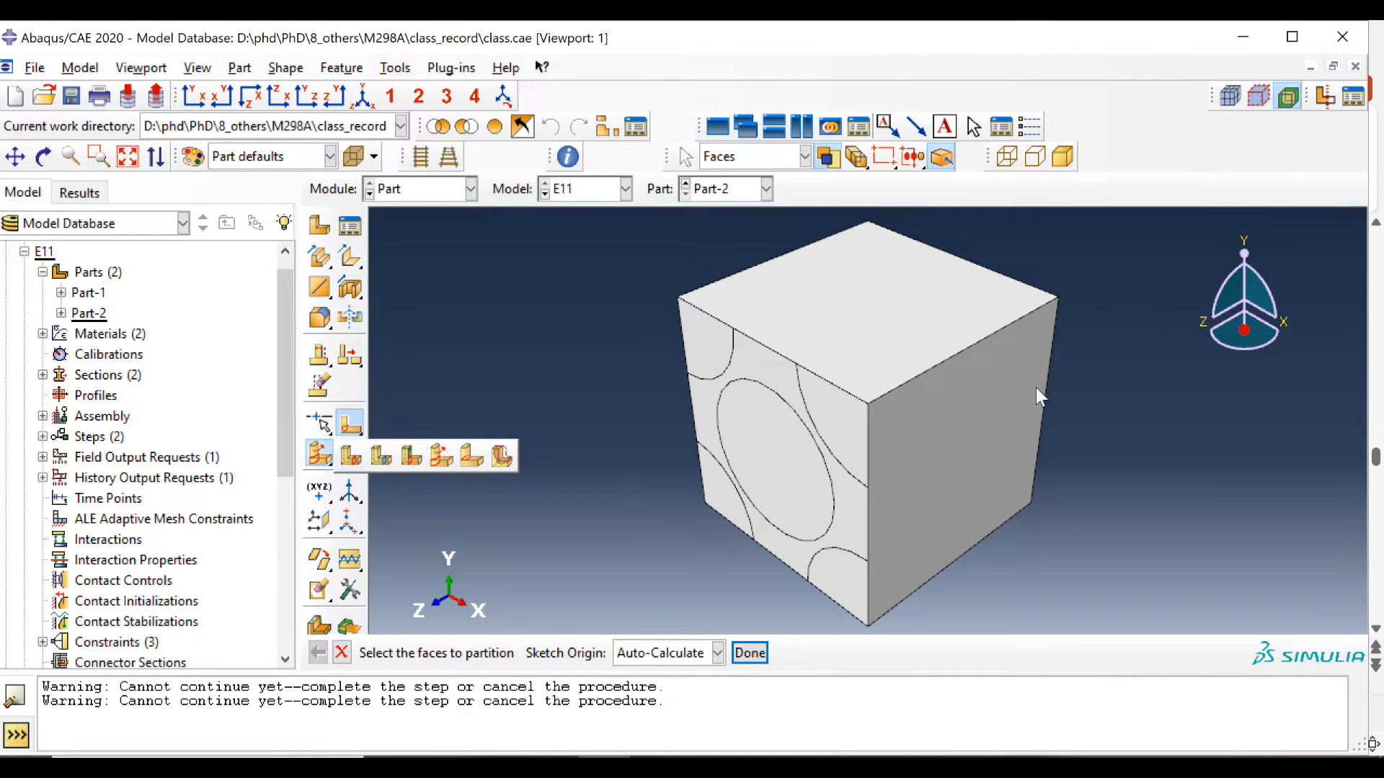
{"action": "left_click", "coordinate": [444, 457]}
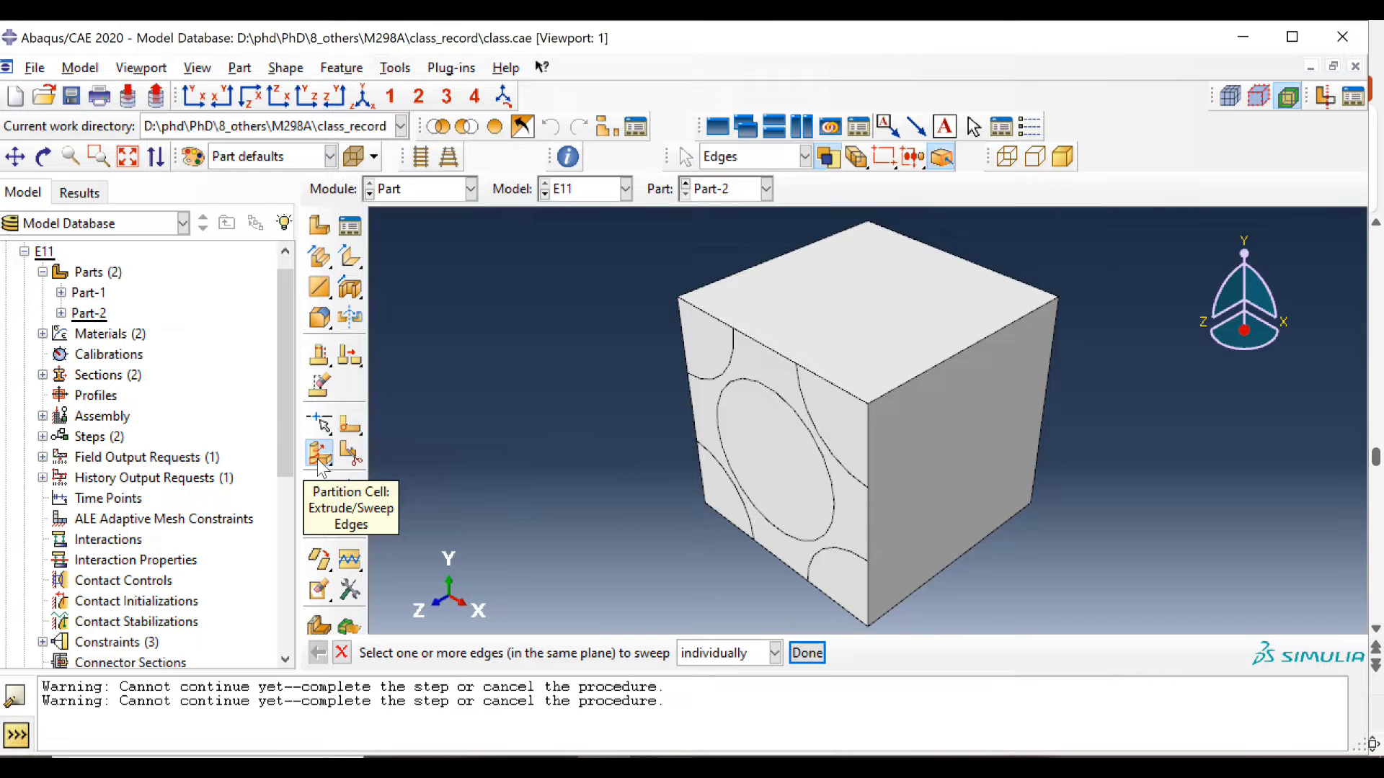
{"action": "left_click", "coordinate": [732, 361]}
{"action": "left_click", "coordinate": [764, 384]}
{"action": "left_click", "coordinate": [804, 393]}
{"action": "left_click", "coordinate": [706, 457]}
{"action": "left_click", "coordinate": [841, 557]}
{"action": "middle_click", "coordinate": [854, 417]}
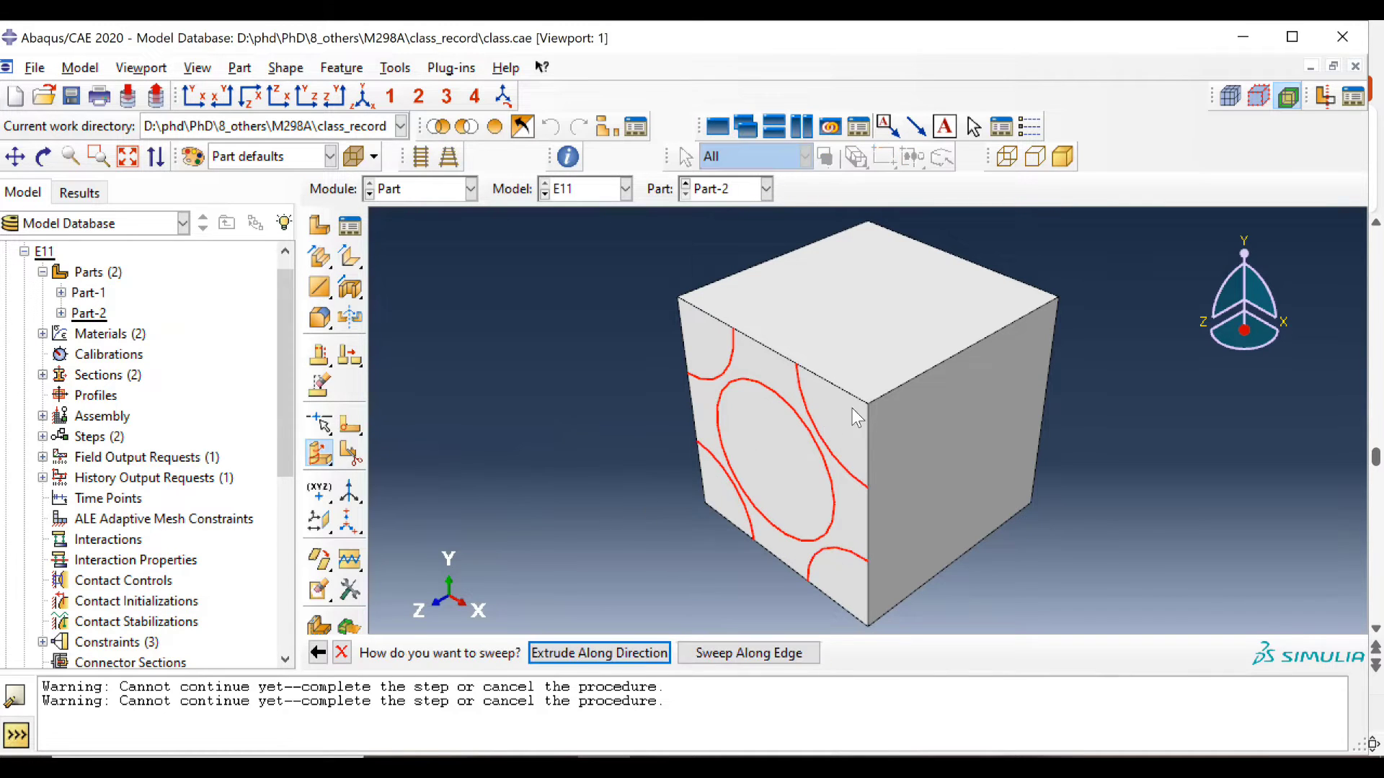
{"action": "middle_click", "coordinate": [697, 586]}
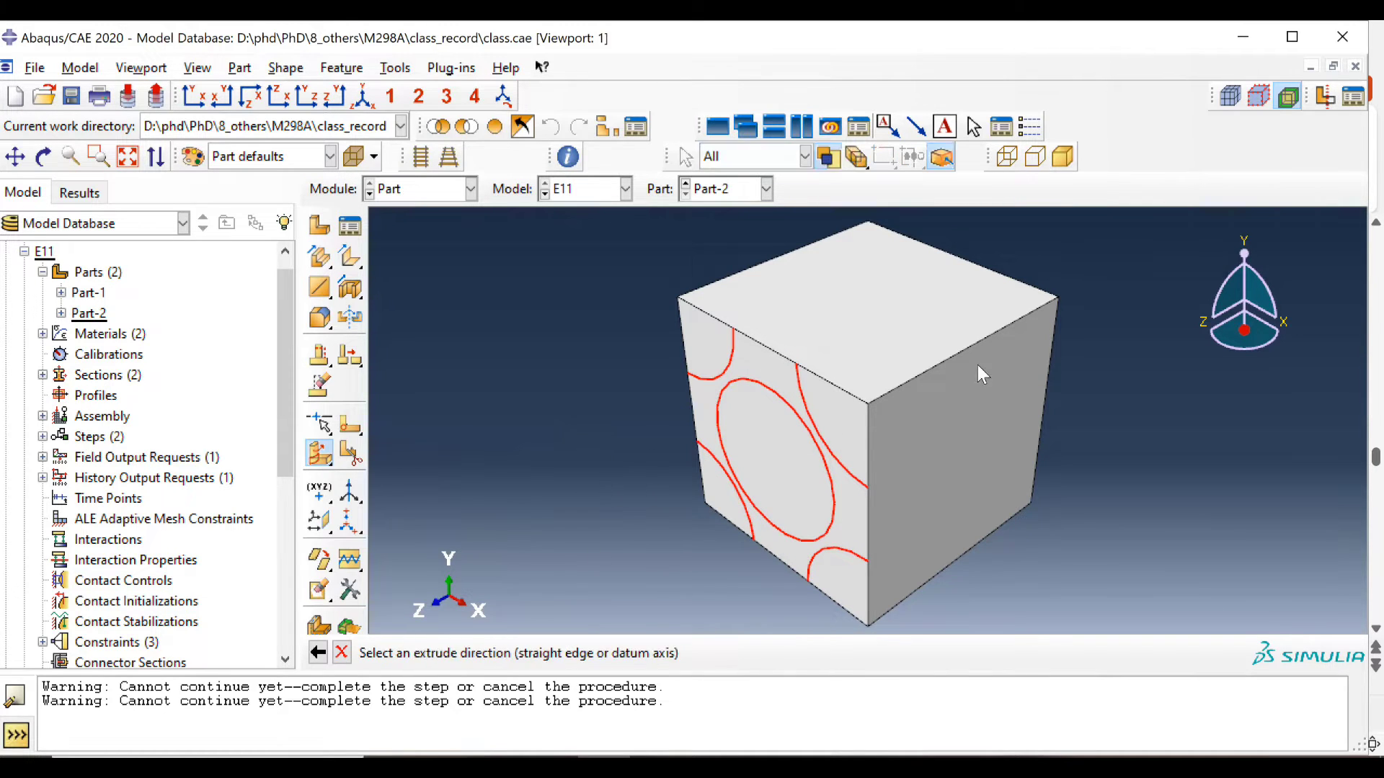
{"action": "left_click", "coordinate": [956, 354]}
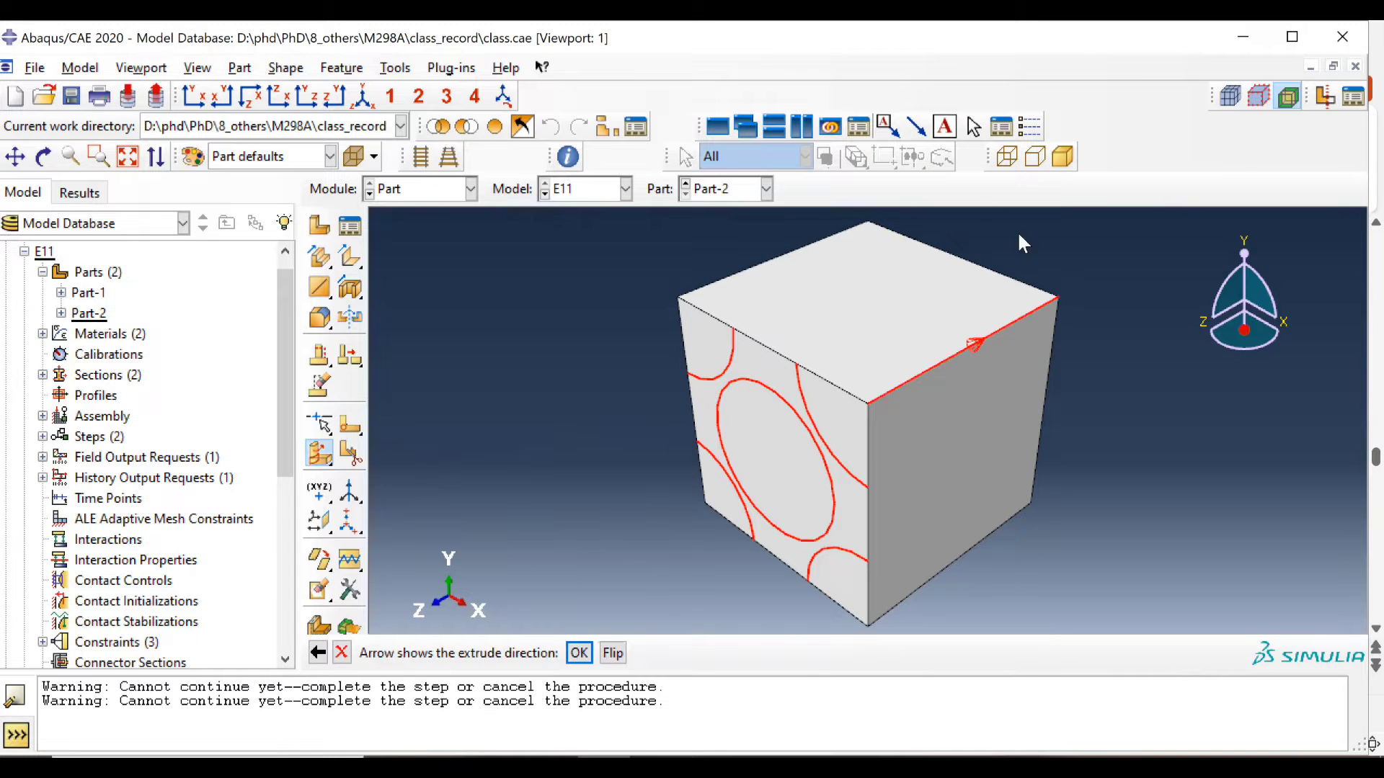
{"action": "middle_click", "coordinate": [505, 424]}
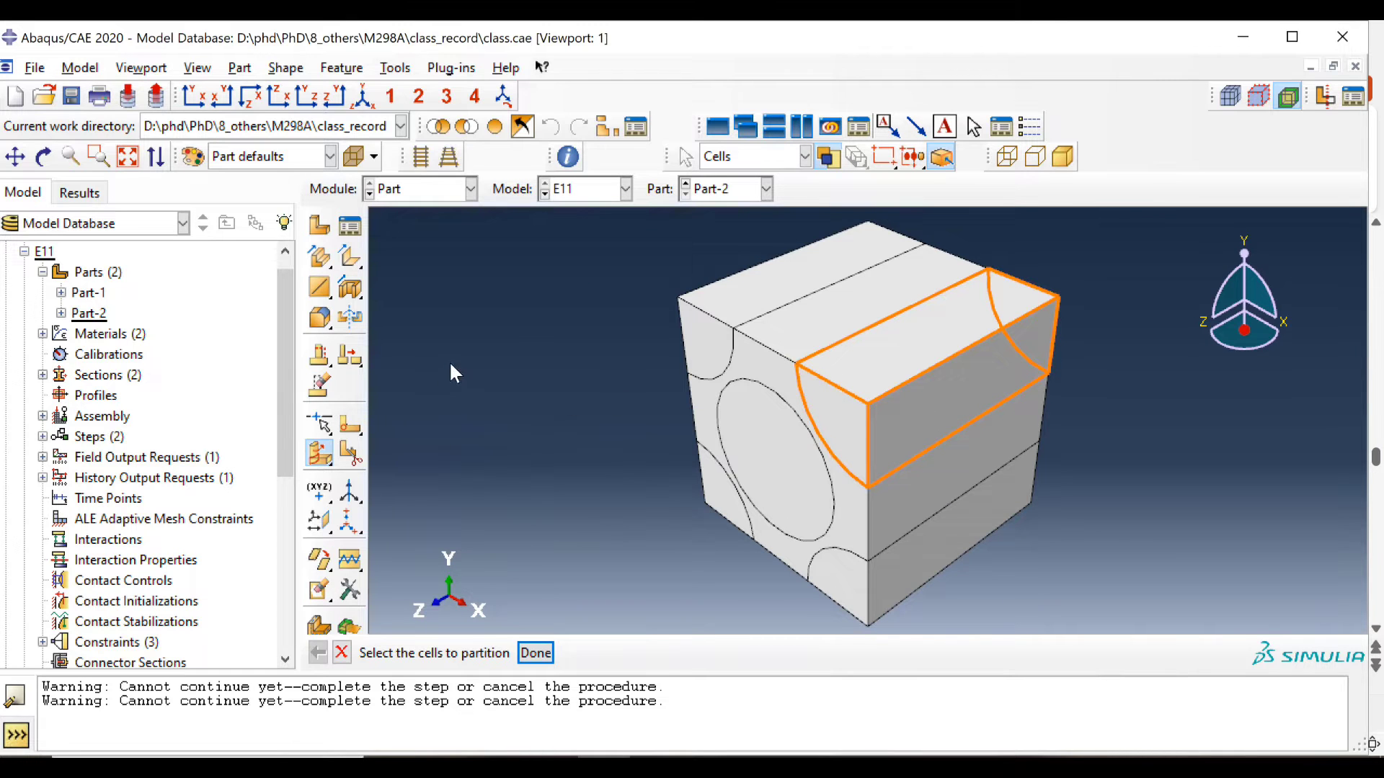
Switch to the Property module and review the elastic properties of materials f and m.
{"action": "left_click", "coordinate": [431, 198]}
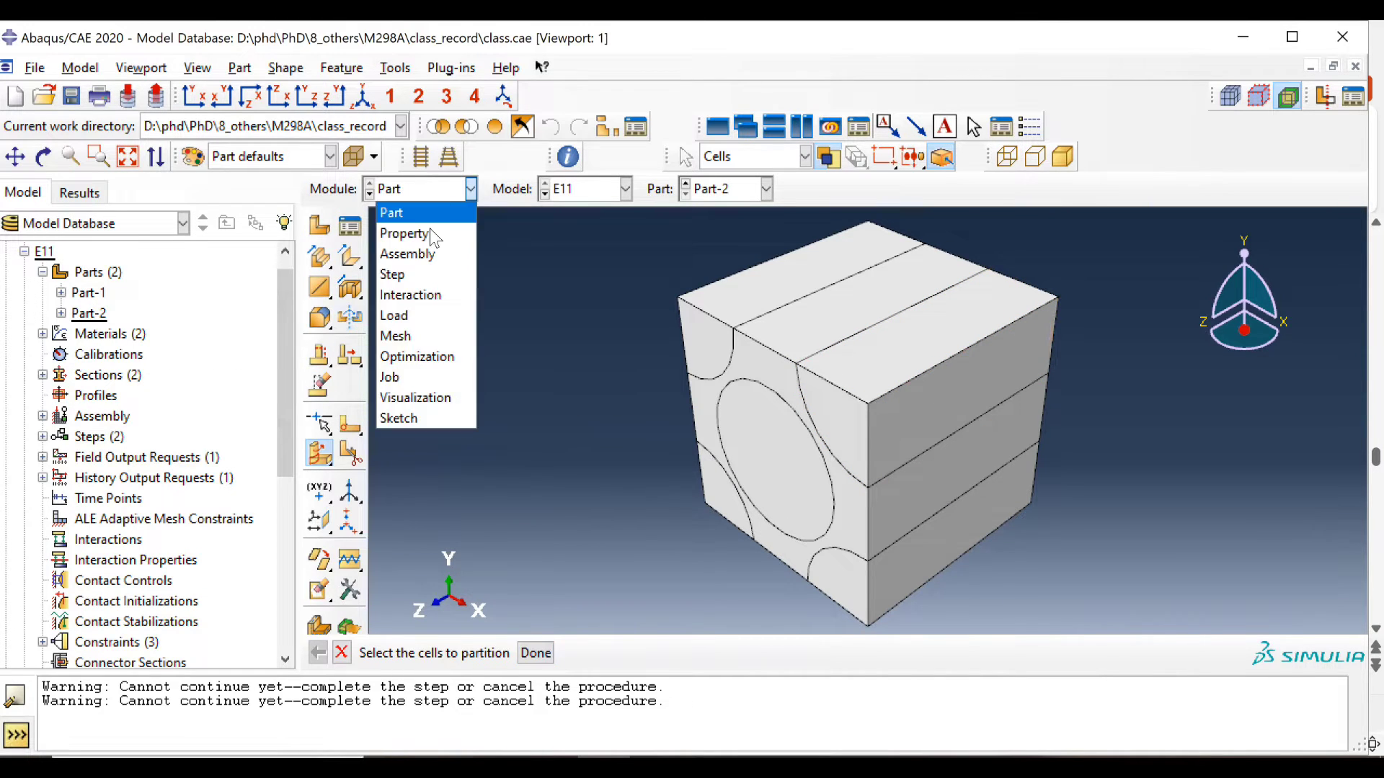
{"action": "left_click", "coordinate": [429, 228]}
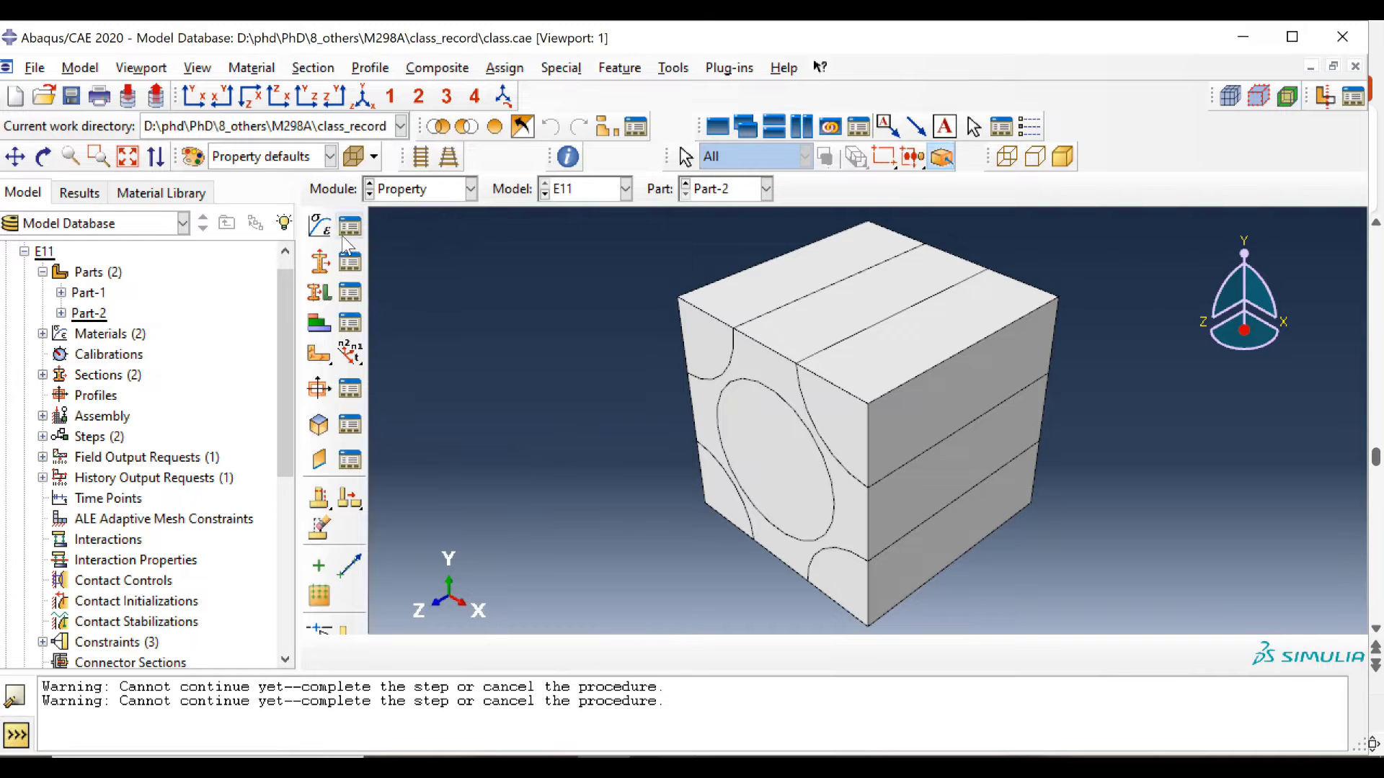
{"action": "left_click", "coordinate": [346, 231]}
{"action": "left_click", "coordinate": [418, 355]}
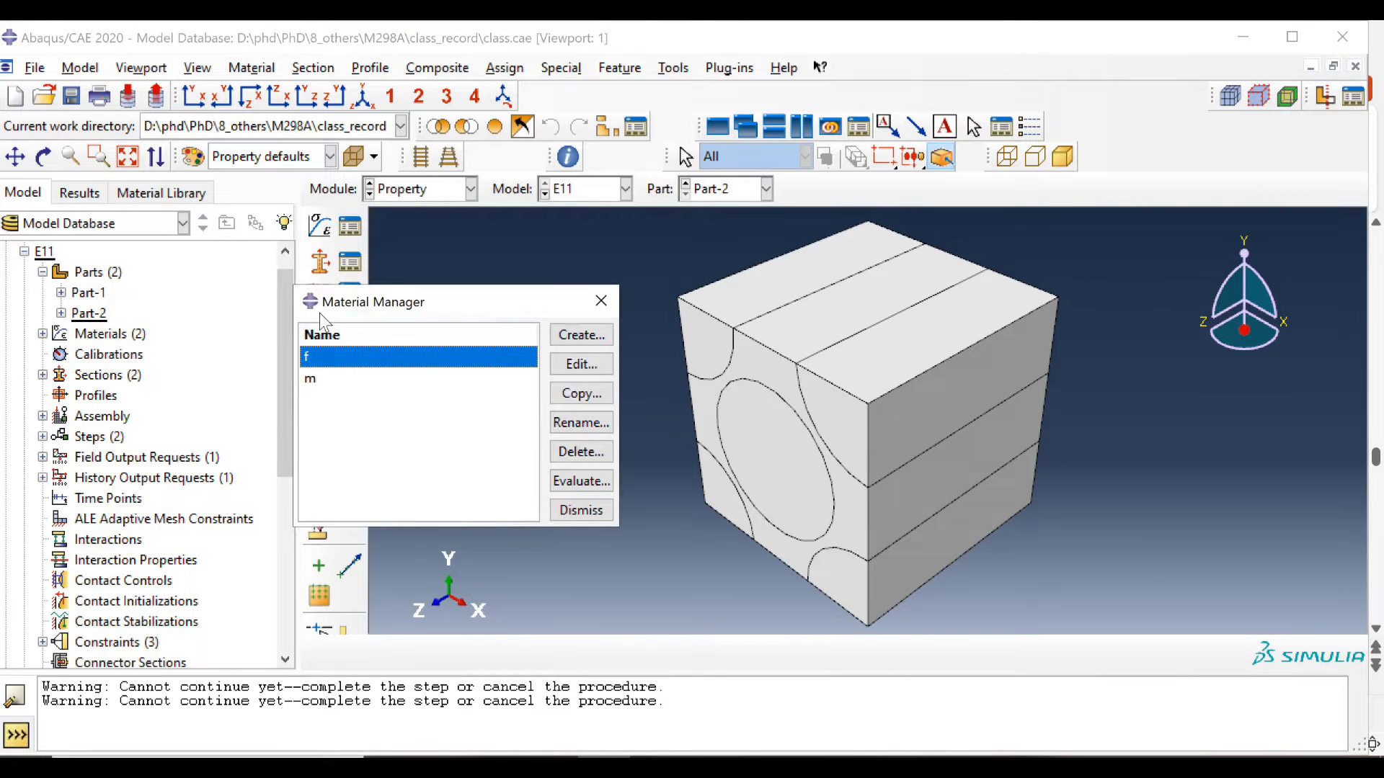
{"action": "left_click", "coordinate": [580, 363]}
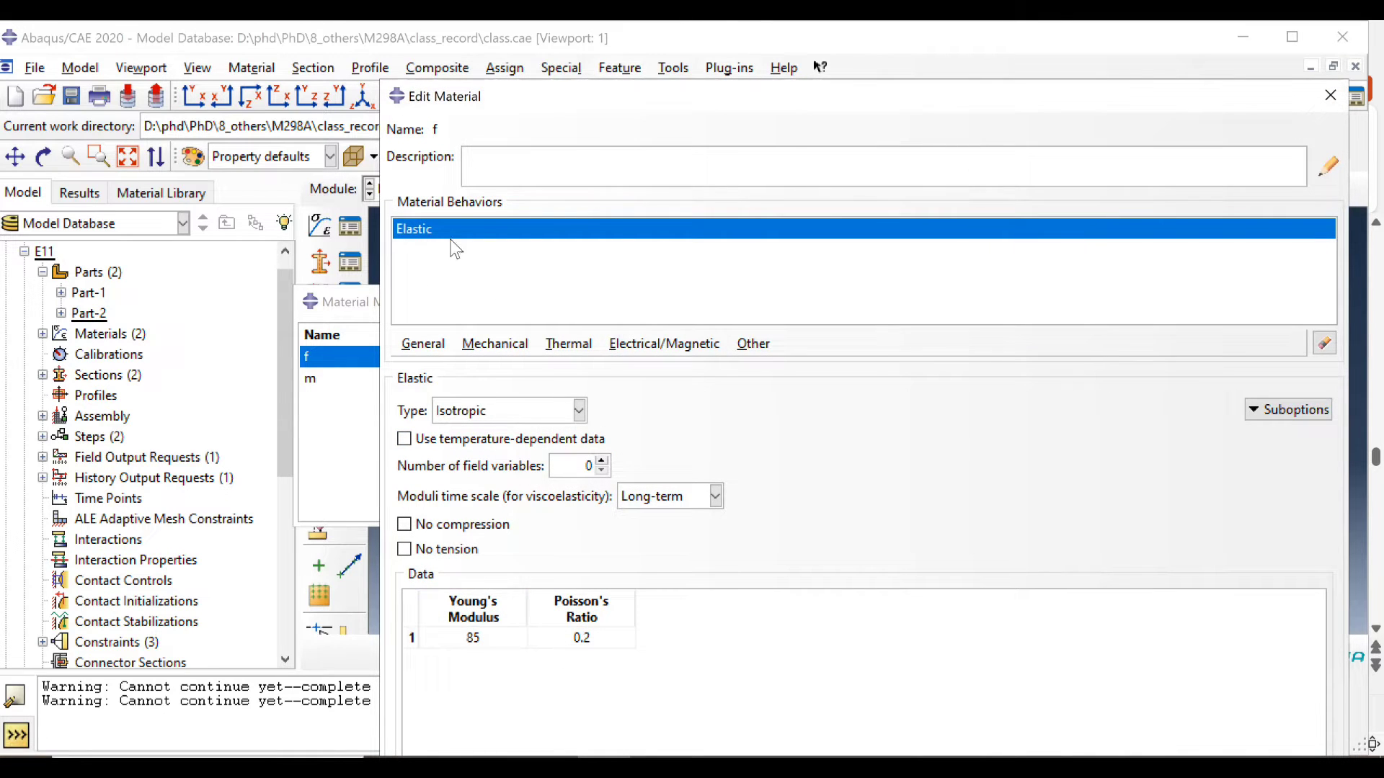
{"action": "left_click", "coordinate": [1334, 94]}
{"action": "left_click", "coordinate": [351, 380]}
{"action": "left_click", "coordinate": [593, 364]}
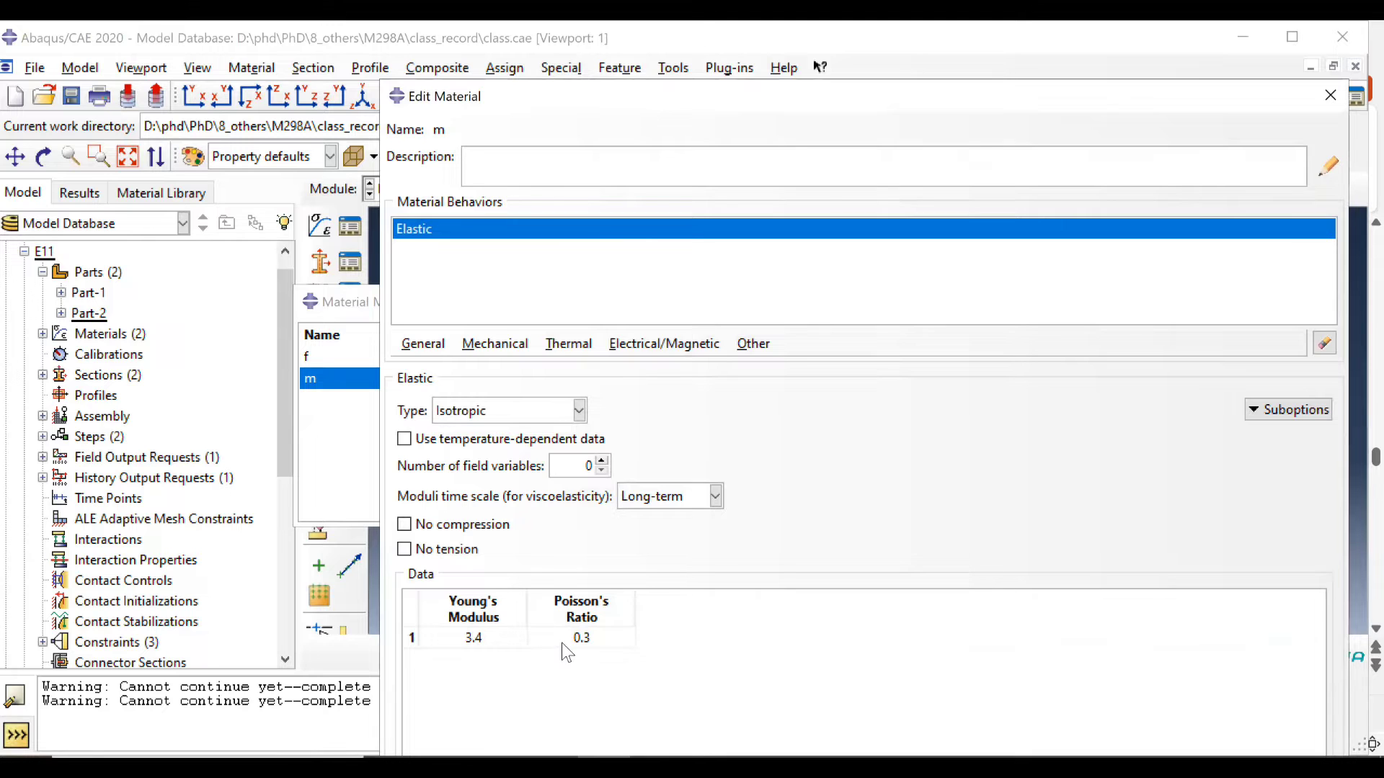
{"action": "left_click", "coordinate": [1330, 95]}
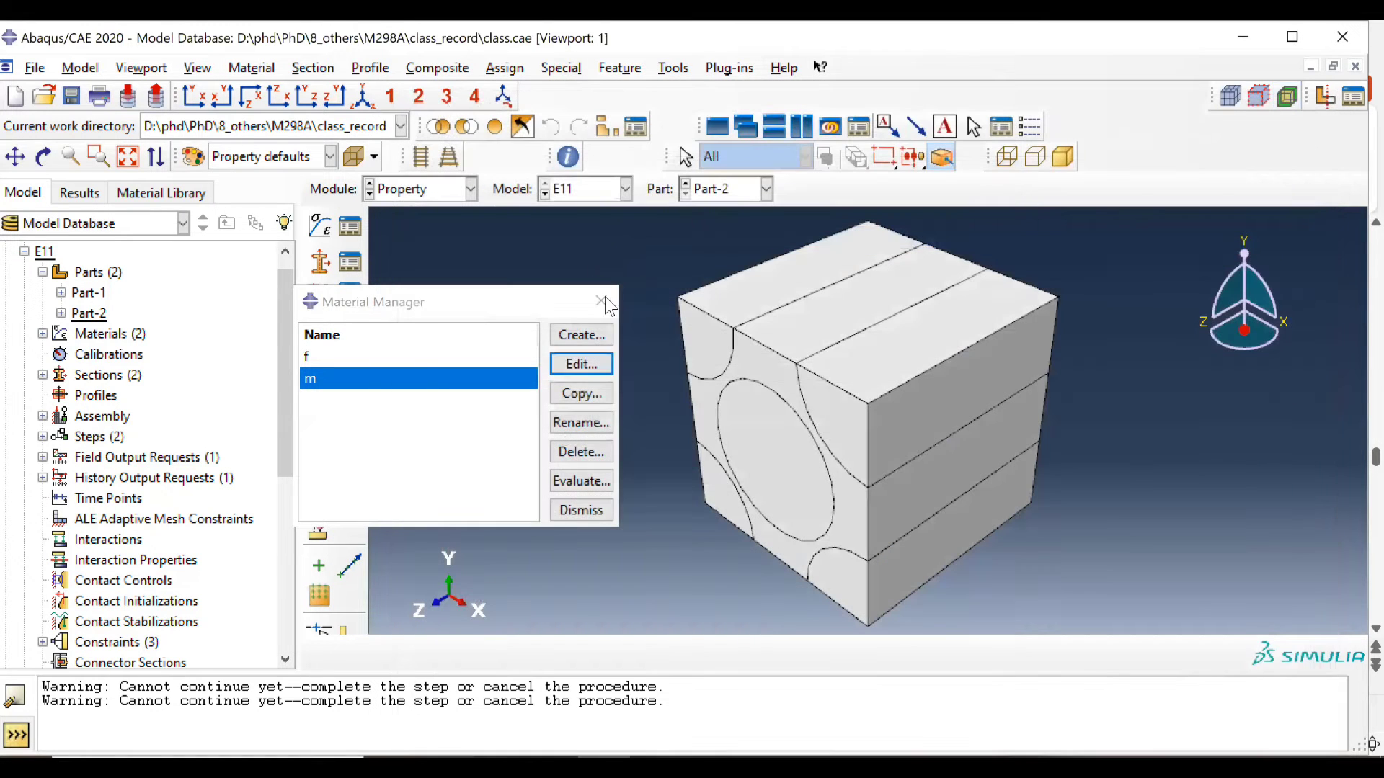
{"action": "left_click", "coordinate": [601, 301]}
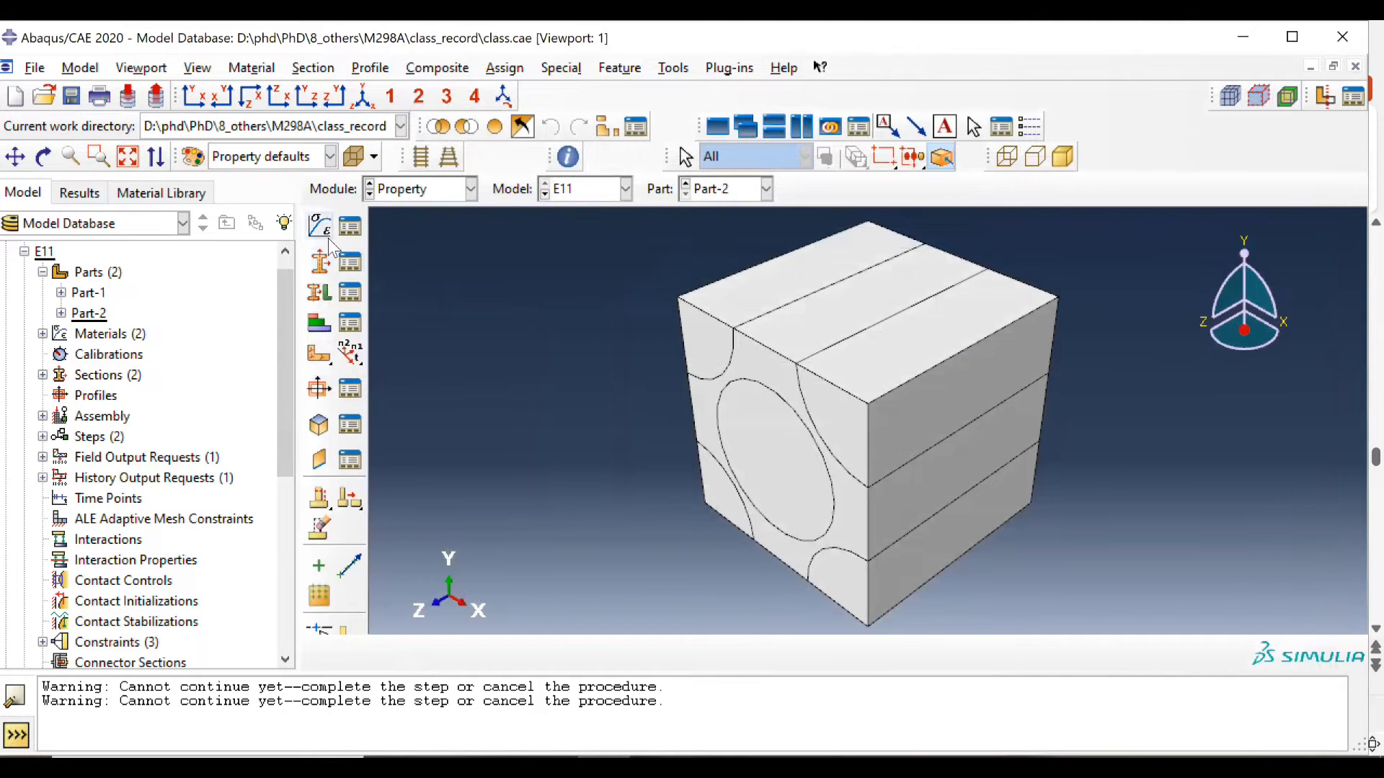
Switch to Part-1 and review its fsec section assignment, checking the region f_set and material f.
{"action": "left_click", "coordinate": [745, 190]}
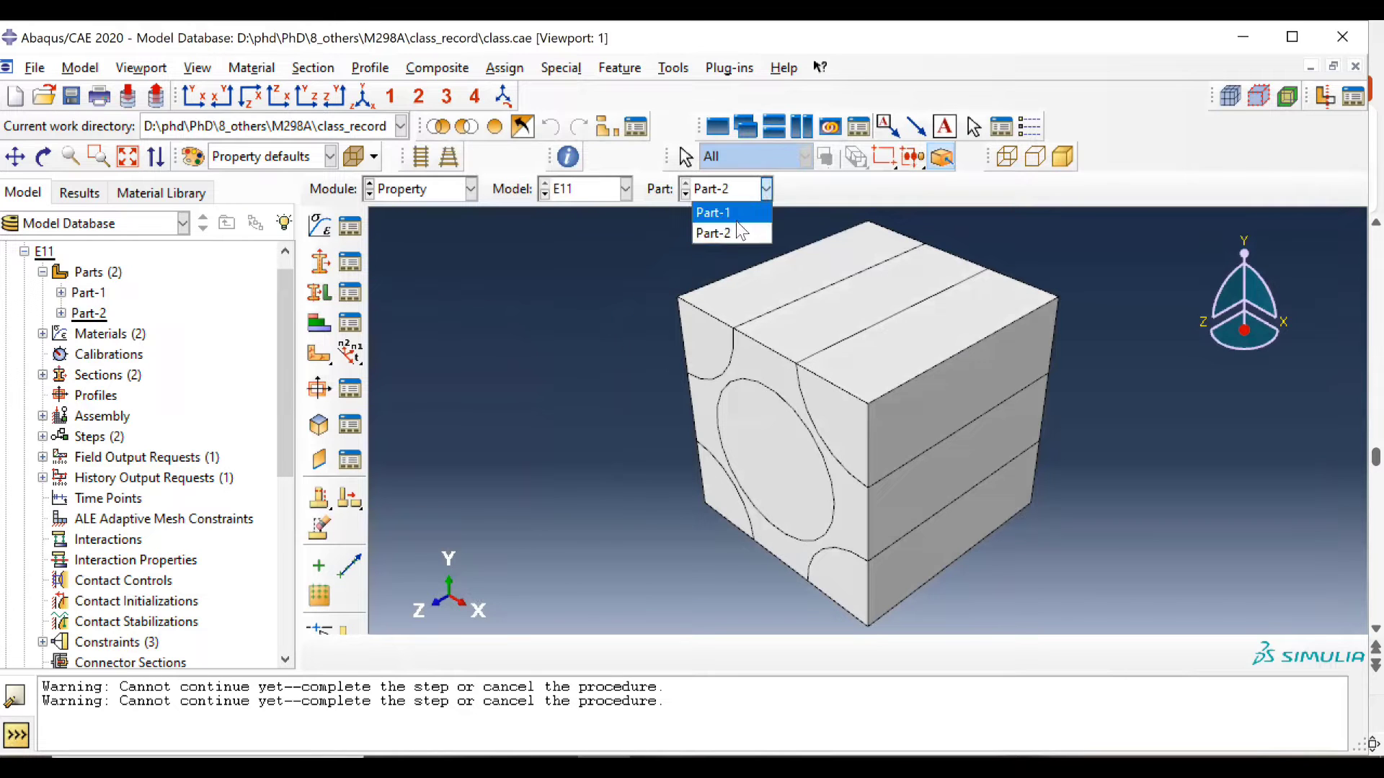
{"action": "left_click", "coordinate": [733, 214]}
{"action": "left_click", "coordinate": [346, 294]}
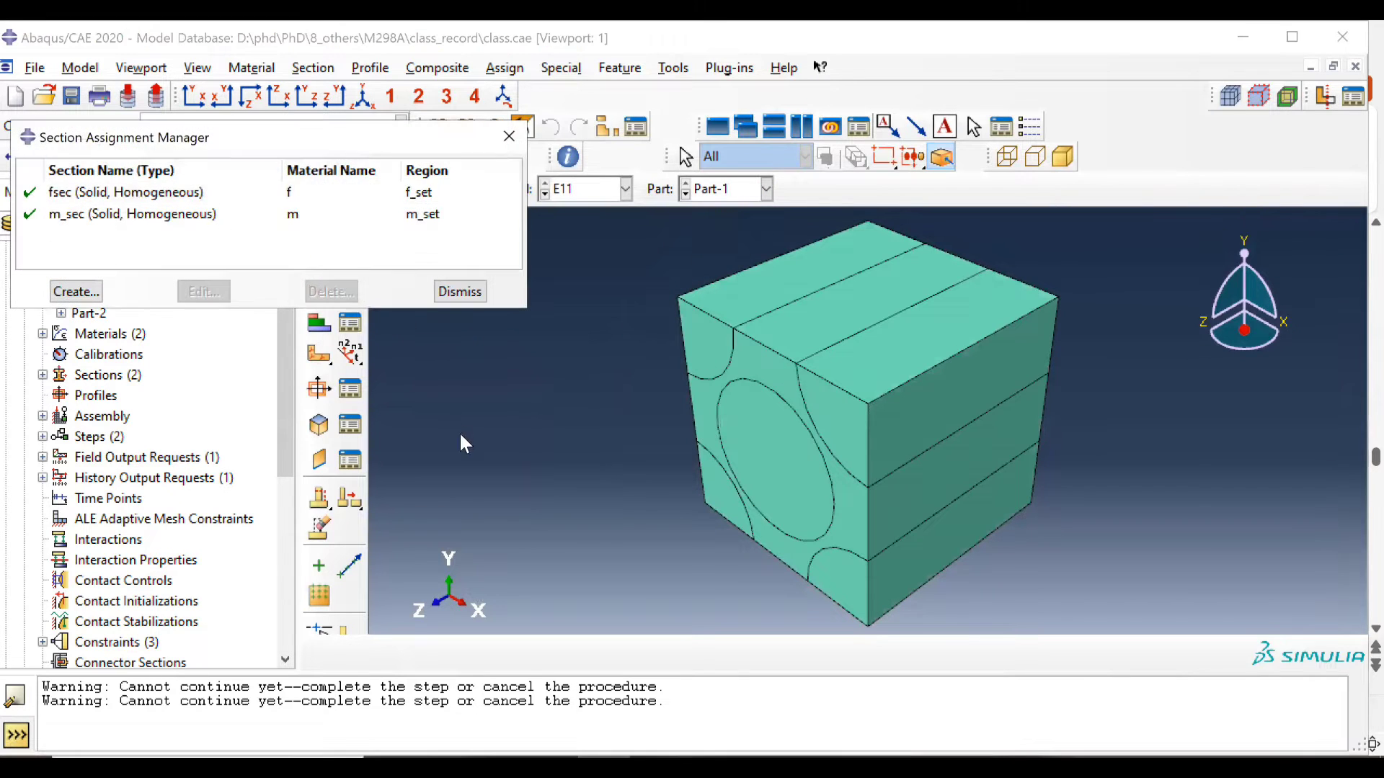
{"action": "left_click", "coordinate": [63, 195]}
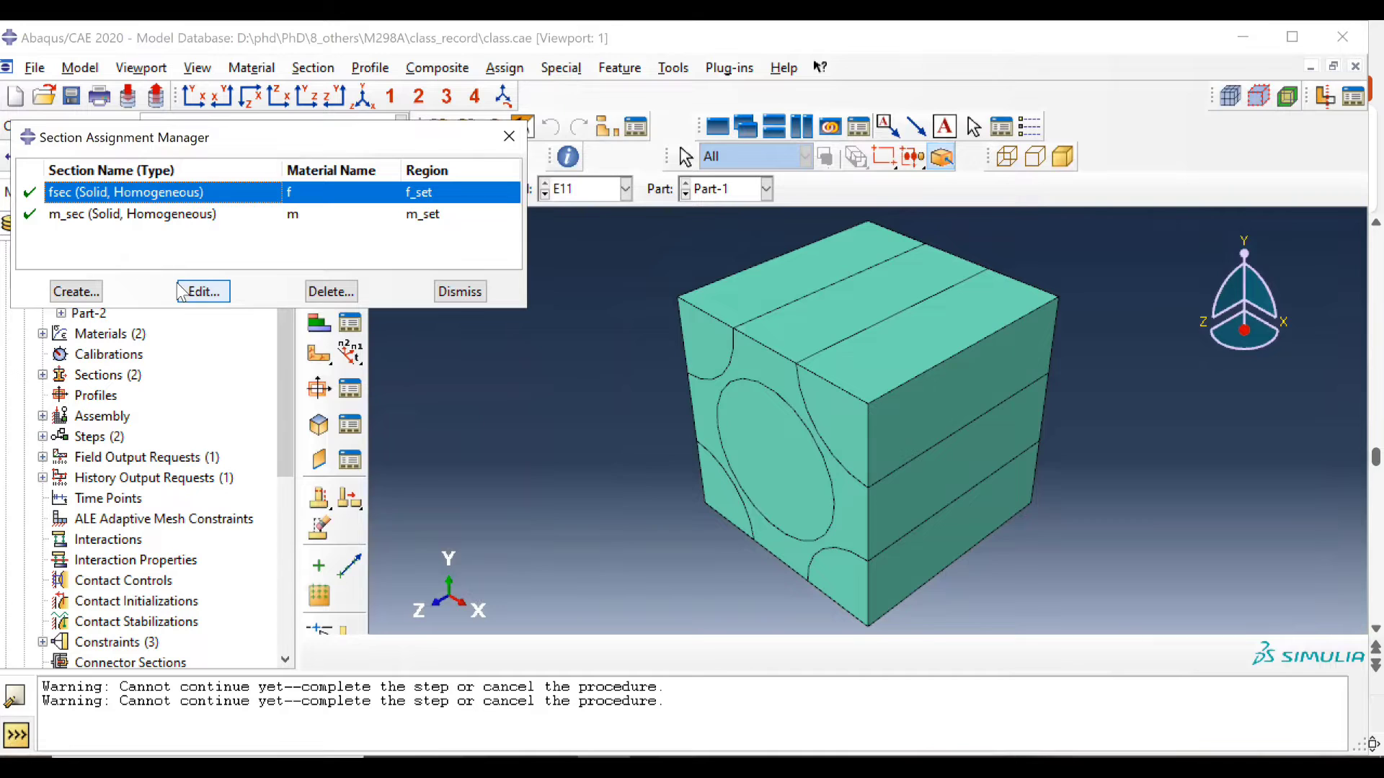
{"action": "left_click", "coordinate": [203, 291]}
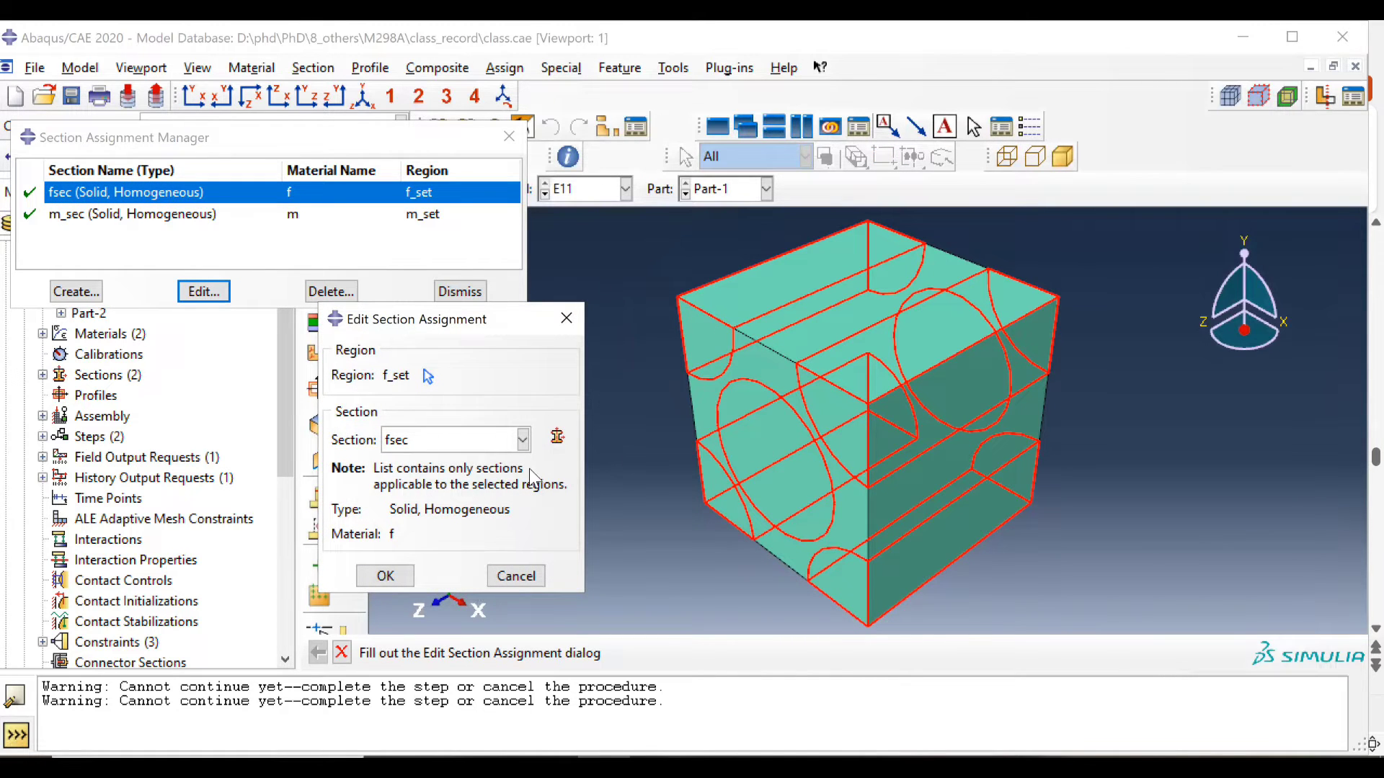
{"action": "left_click", "coordinate": [568, 318]}
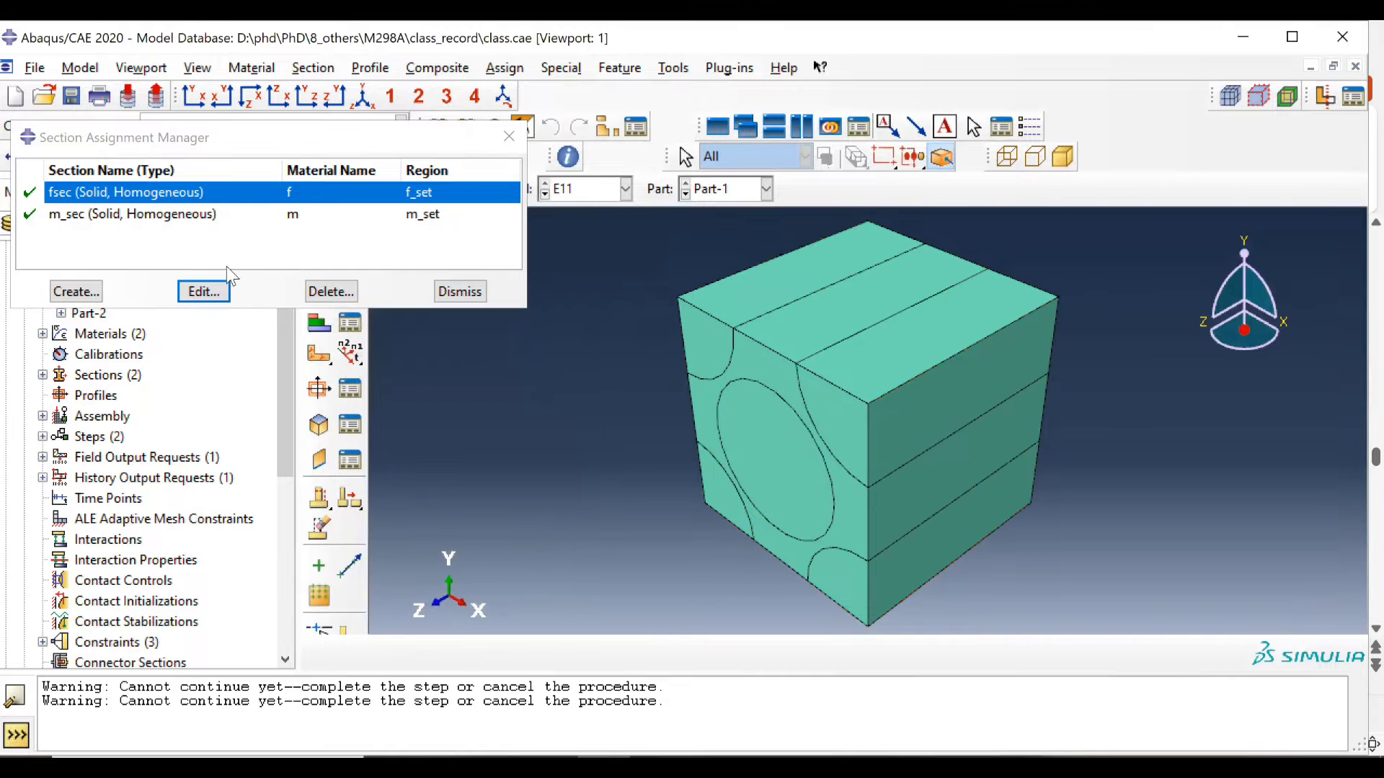
Review the m_sec section assignment with its region m_set and material m, and close the Section Assignment Manager.
{"action": "left_click", "coordinate": [210, 215]}
{"action": "left_click", "coordinate": [202, 292]}
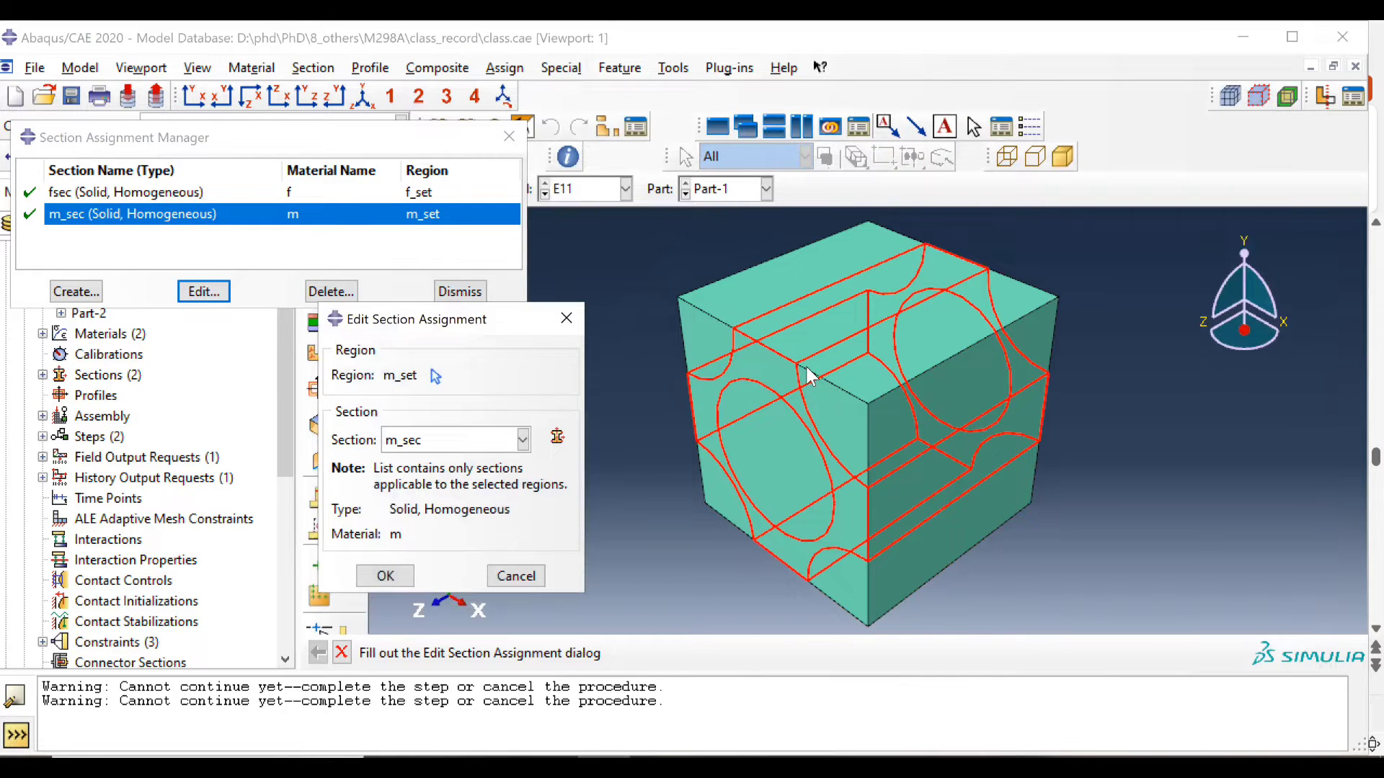
{"action": "left_click", "coordinate": [567, 318]}
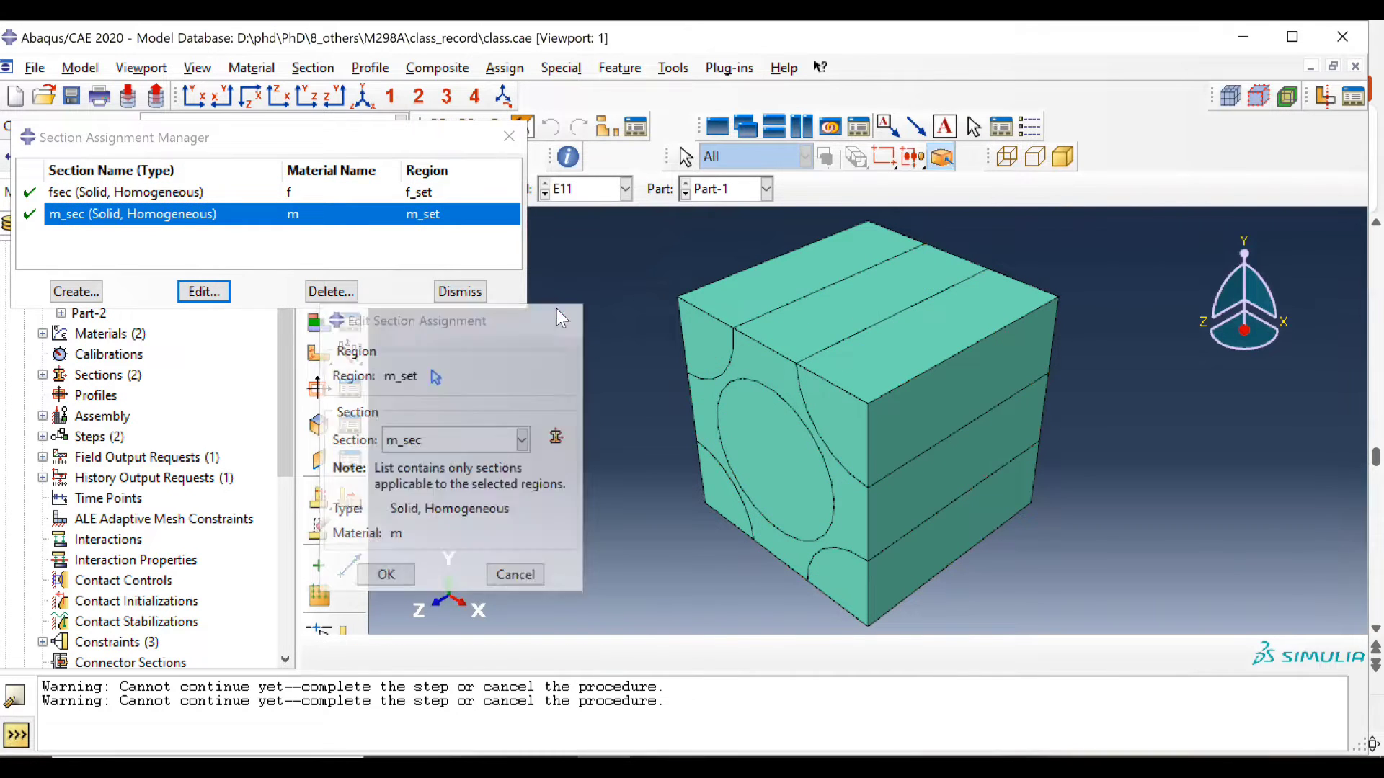
{"action": "left_click", "coordinate": [508, 137]}
View the model in the Assembly module, switch to the Step module and review Step-1's basic and incrementation settings.
{"action": "left_click", "coordinate": [427, 188]}
{"action": "left_click", "coordinate": [418, 254]}
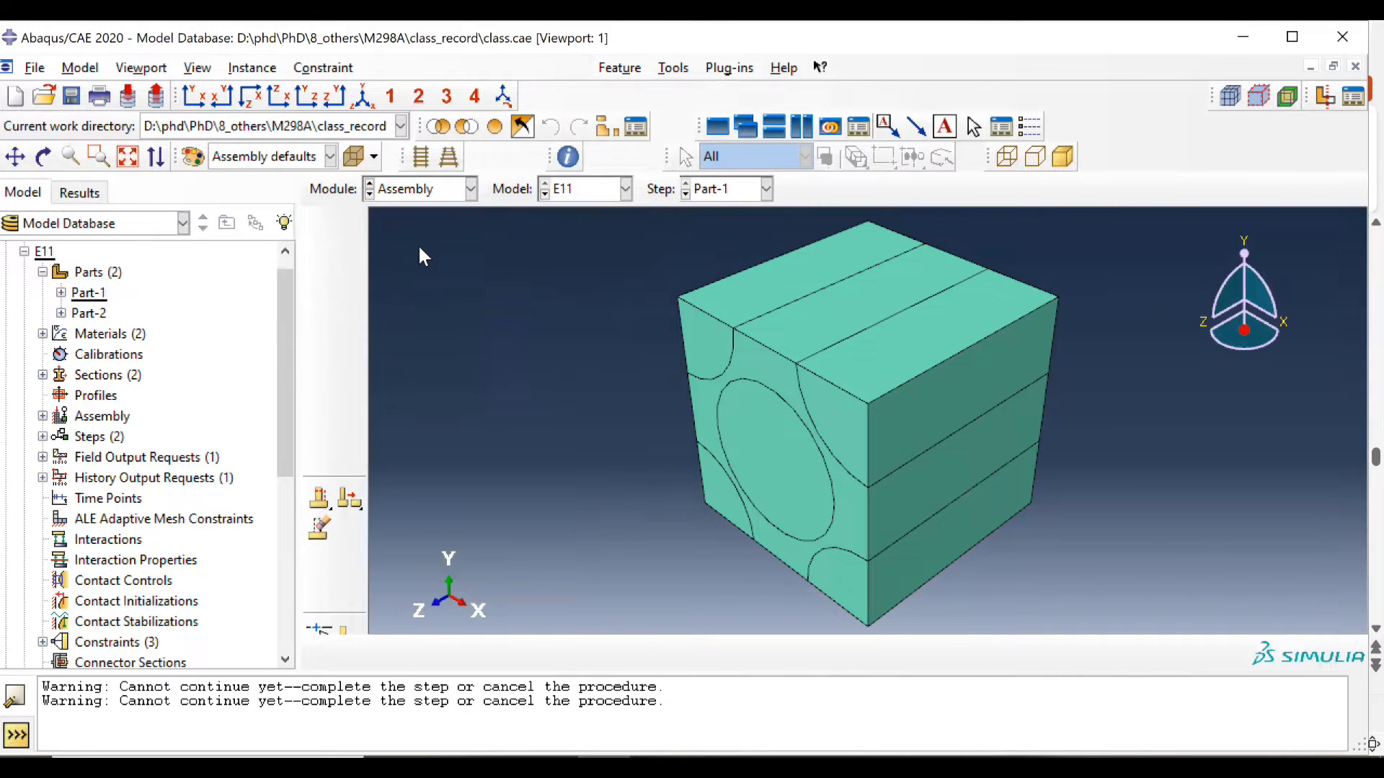
{"action": "left_click", "coordinate": [452, 190]}
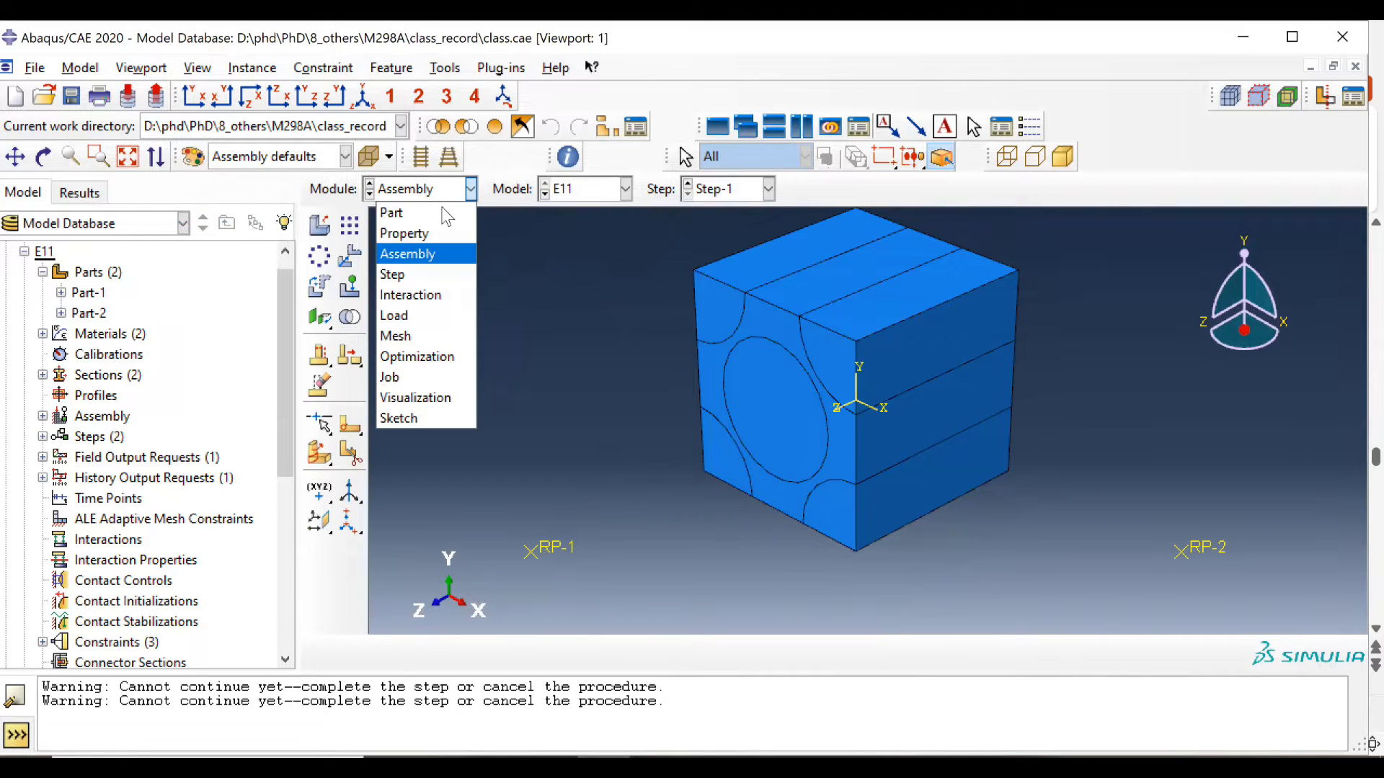
{"action": "left_click", "coordinate": [435, 274]}
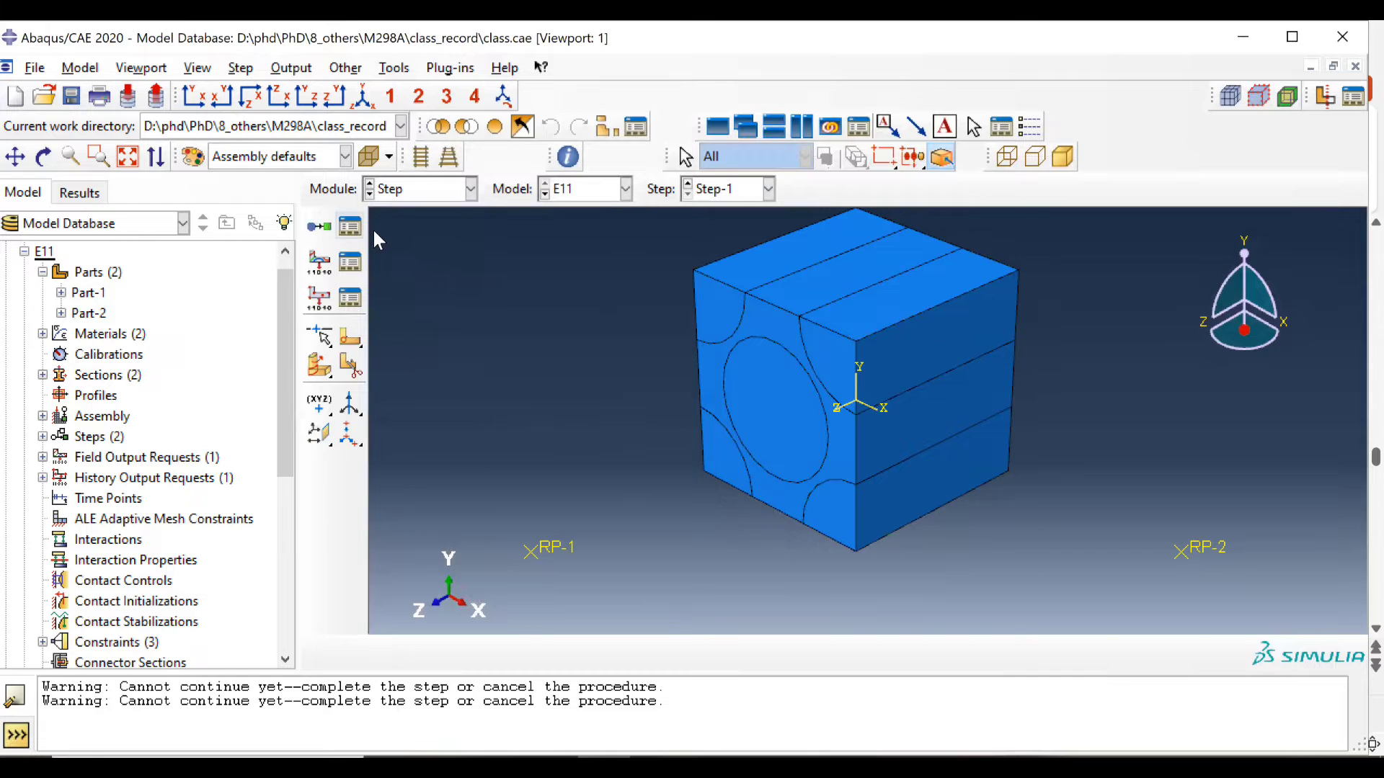
{"action": "left_click", "coordinate": [350, 227]}
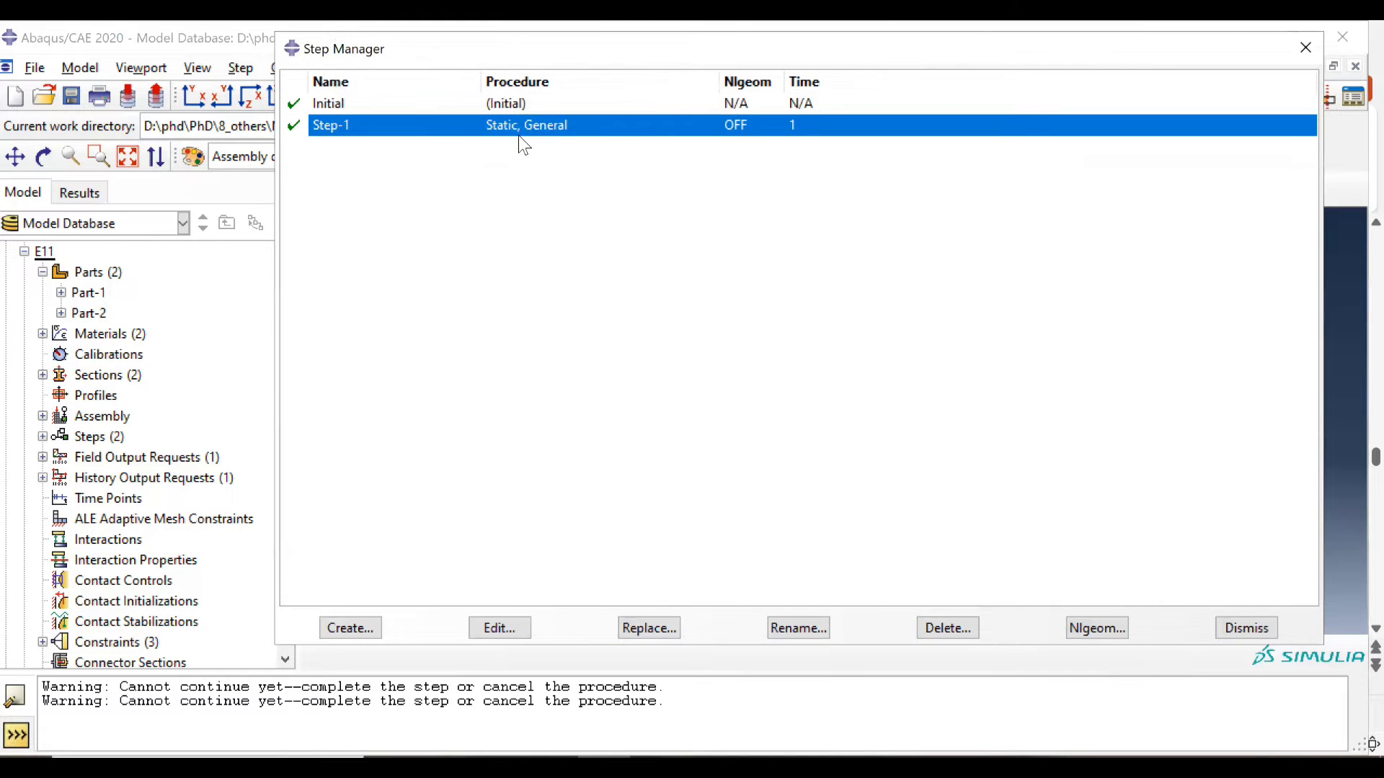
{"action": "left_click", "coordinate": [498, 629]}
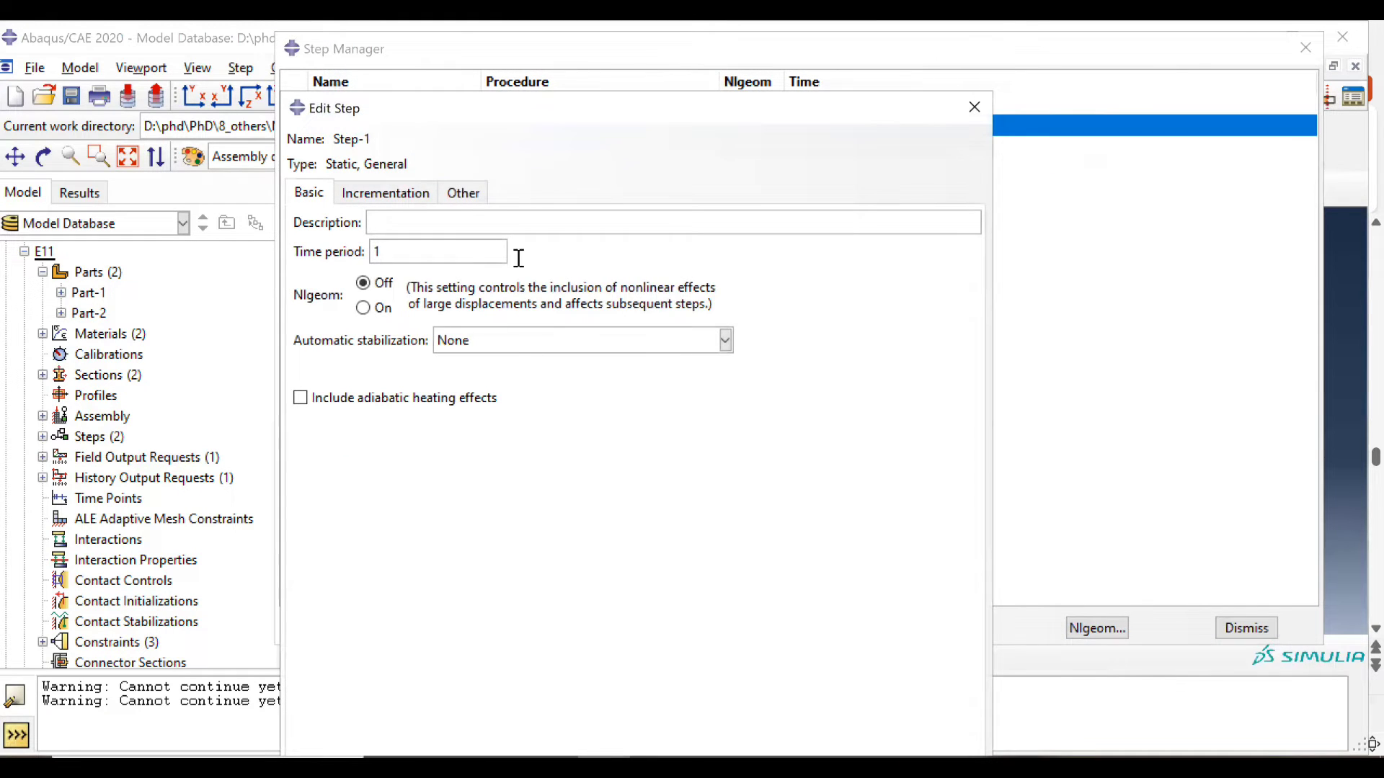
{"action": "left_click", "coordinate": [387, 193]}
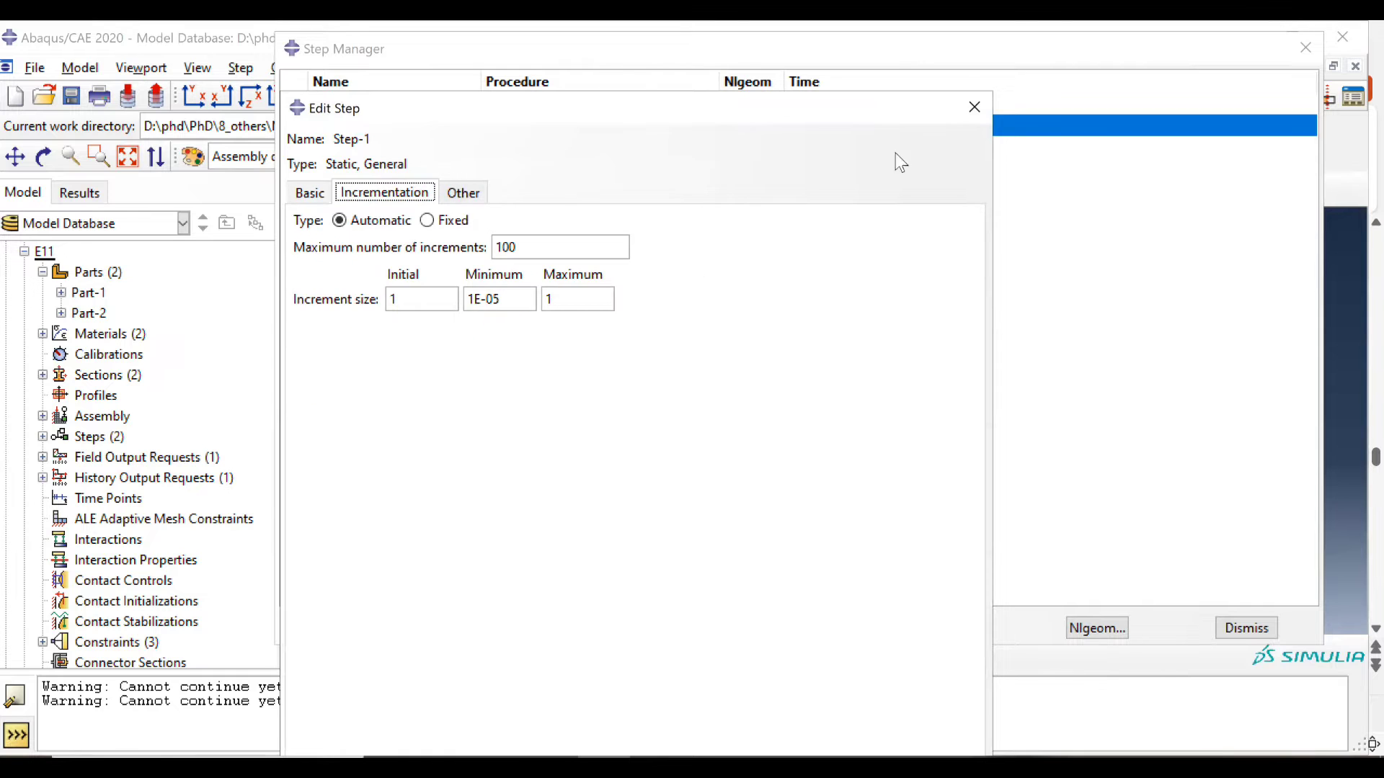
{"action": "left_click", "coordinate": [974, 108]}
{"action": "left_click", "coordinate": [1305, 48]}
Switch to the Interaction module and examine the constrained cube faces and the reference points around them.
{"action": "left_click", "coordinate": [470, 189]}
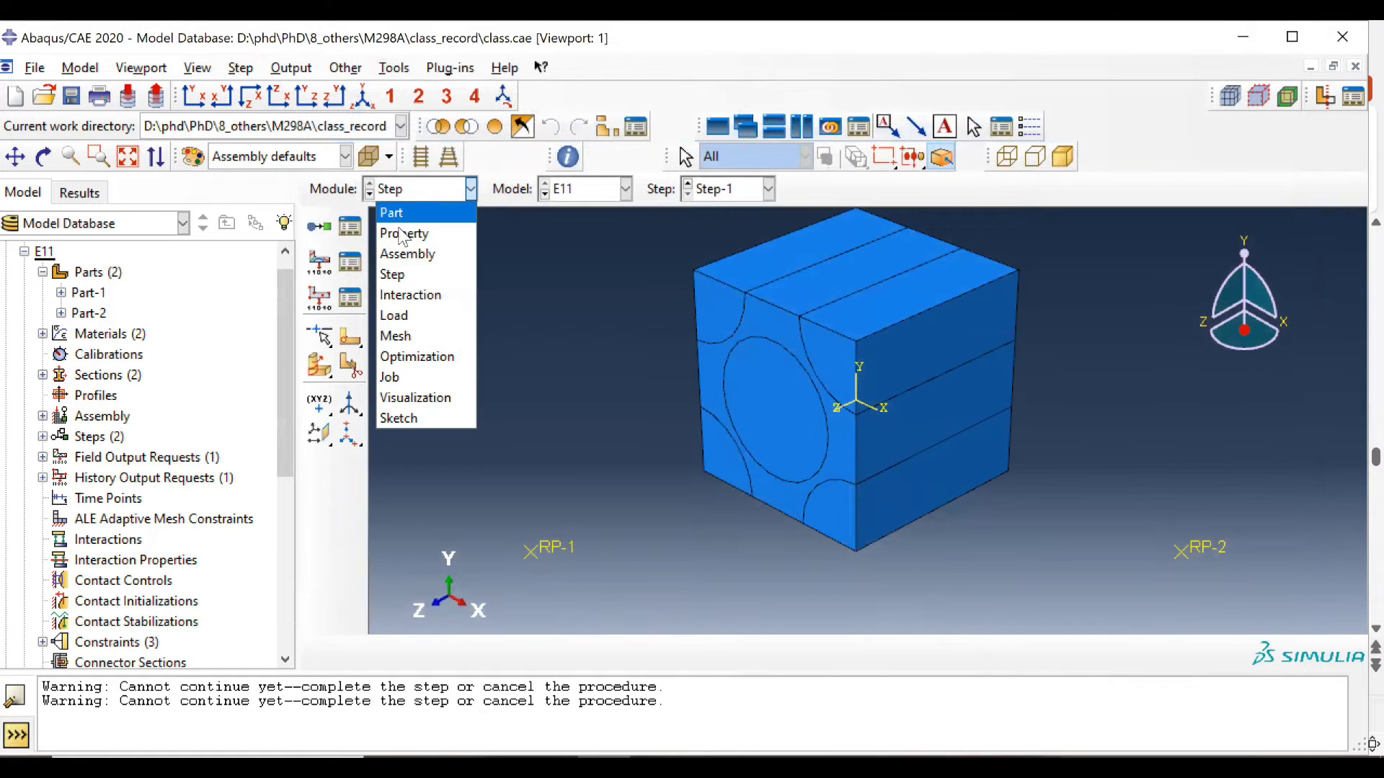
{"action": "left_click", "coordinate": [410, 294]}
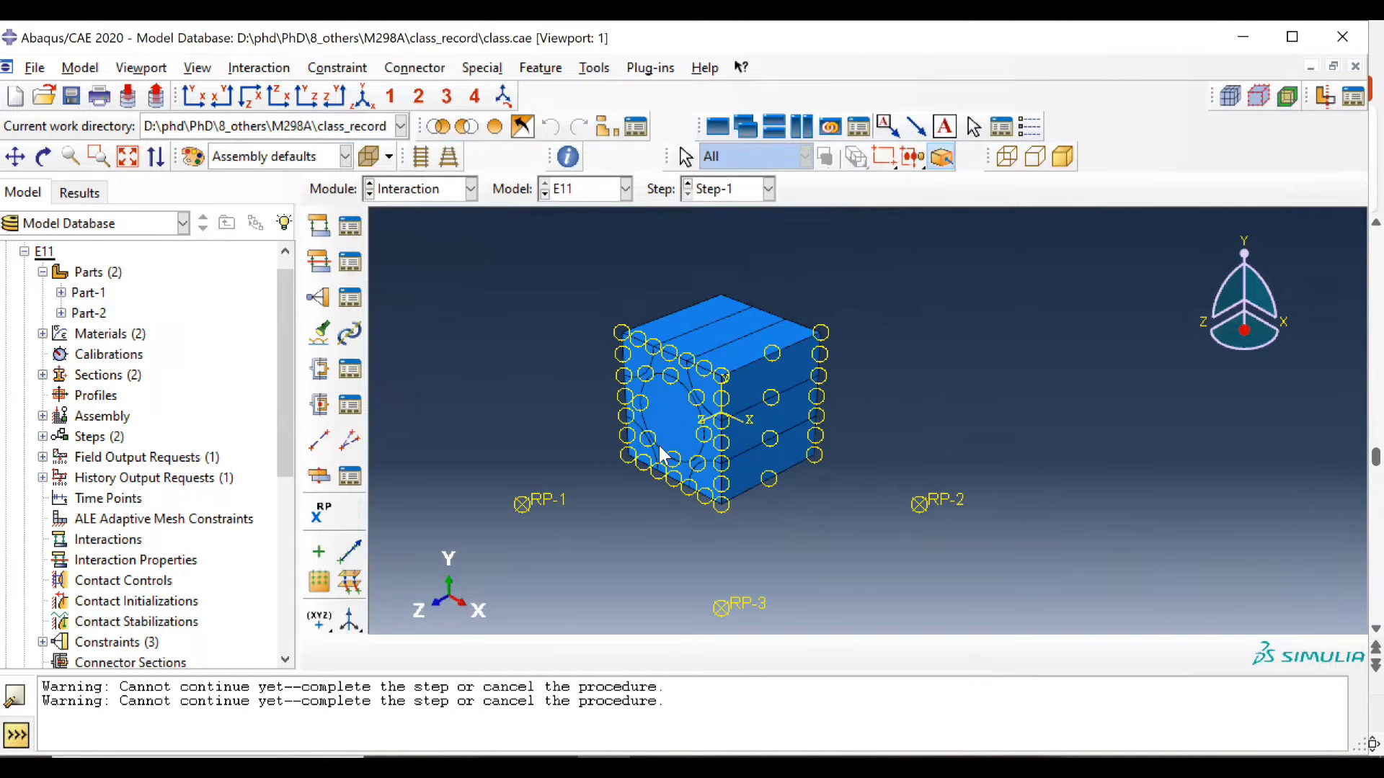
{"action": "scroll", "coordinate": [670, 449], "scroll_direction": "up", "scroll_amount": 2}
{"action": "middle_click_drag", "start_coordinate": [676, 449], "coordinate": [728, 423], "text": "ctrl+alt"}
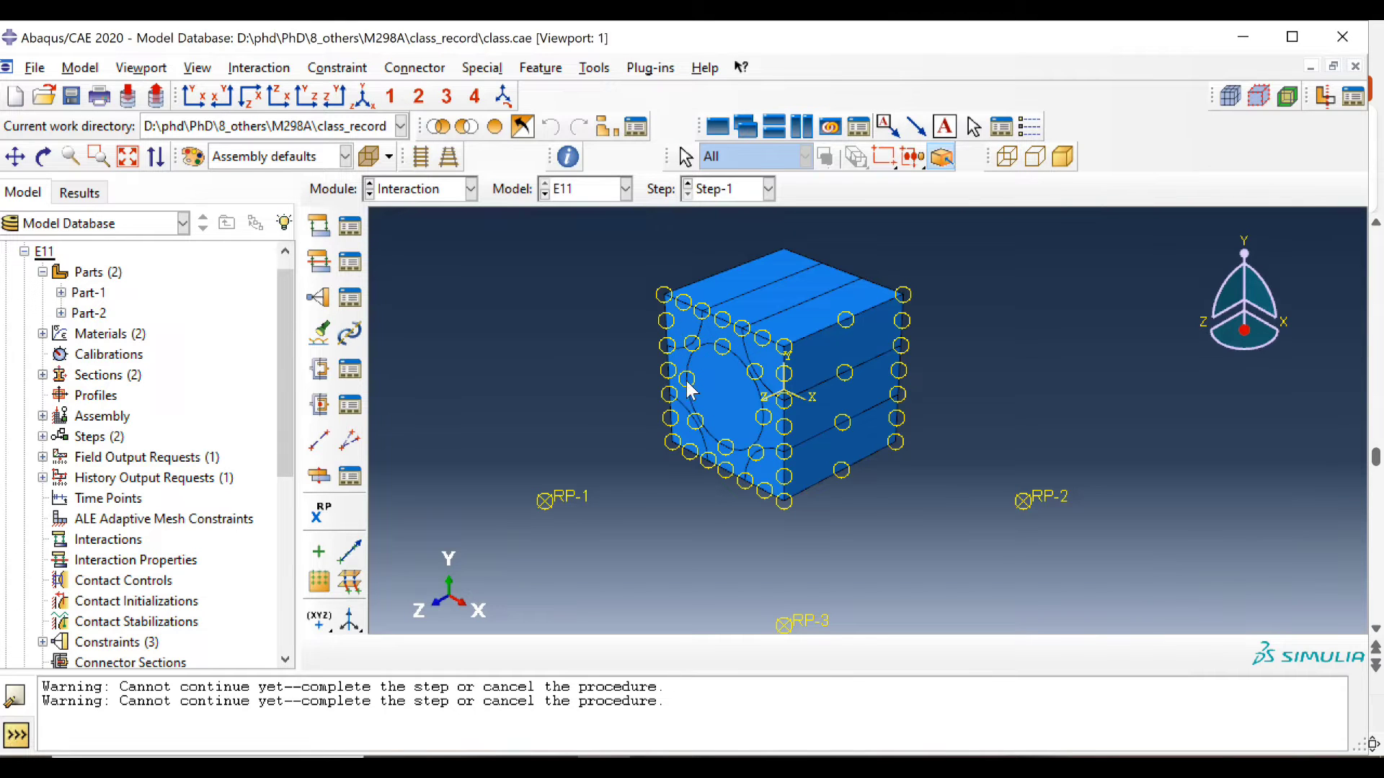
{"action": "scroll", "coordinate": [741, 410], "scroll_direction": "up", "scroll_amount": 1}
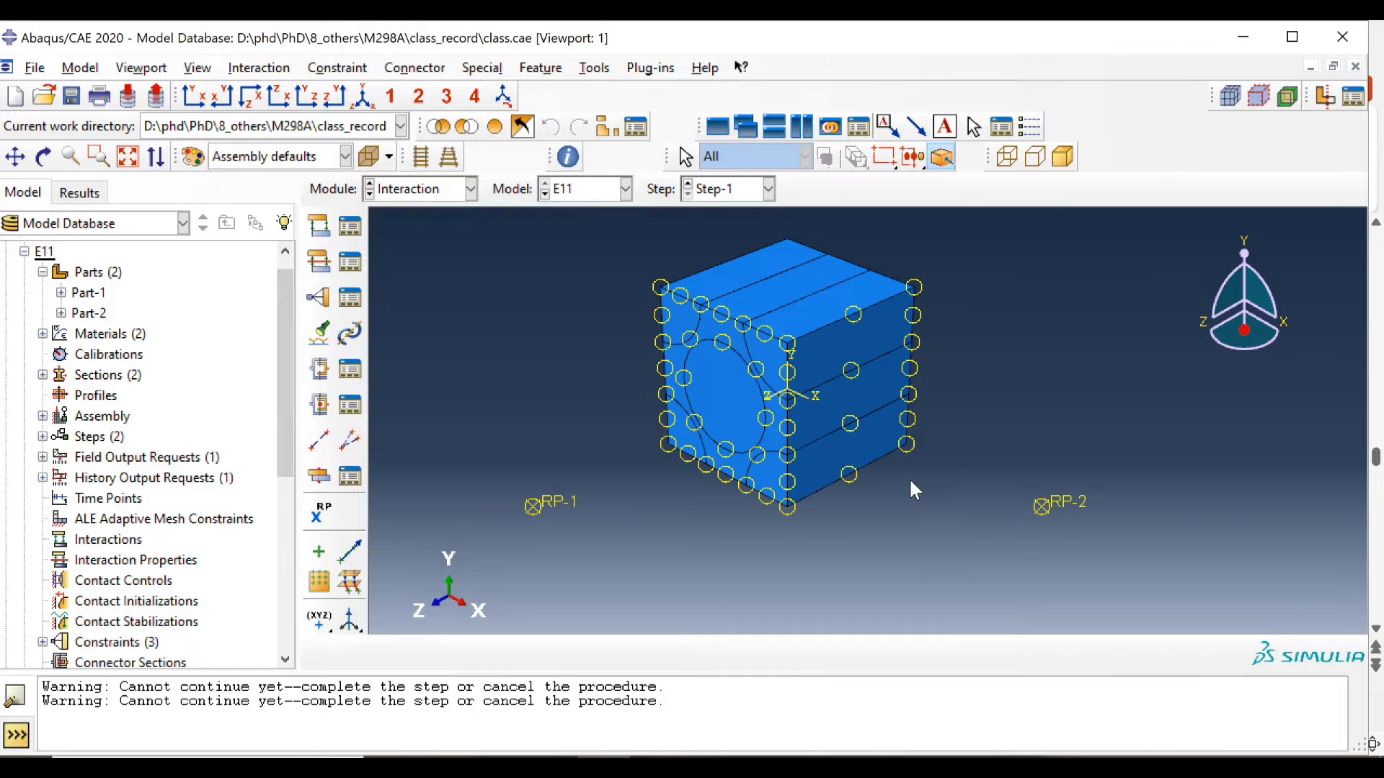
{"action": "scroll", "coordinate": [909, 490], "scroll_direction": "up", "scroll_amount": 3}
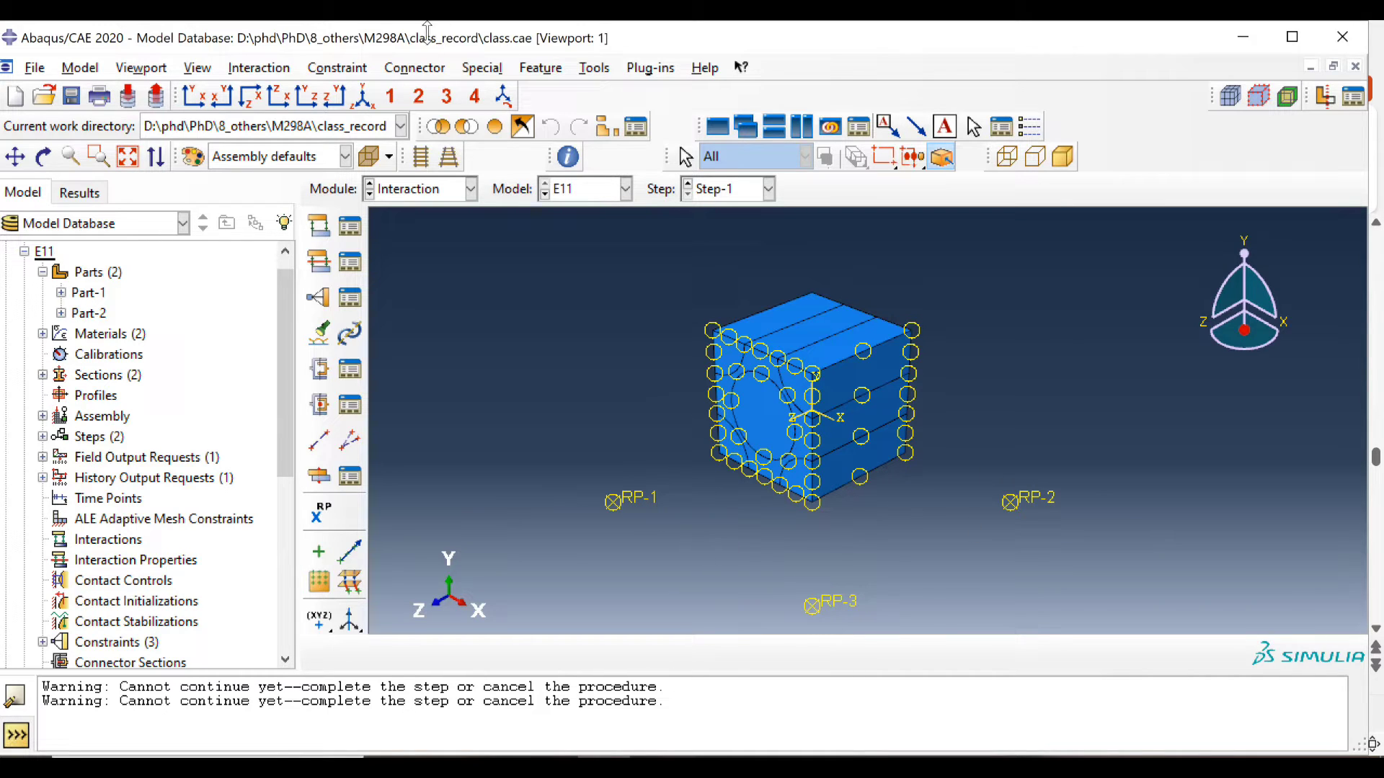
{"action": "left_click", "coordinate": [591, 72]}
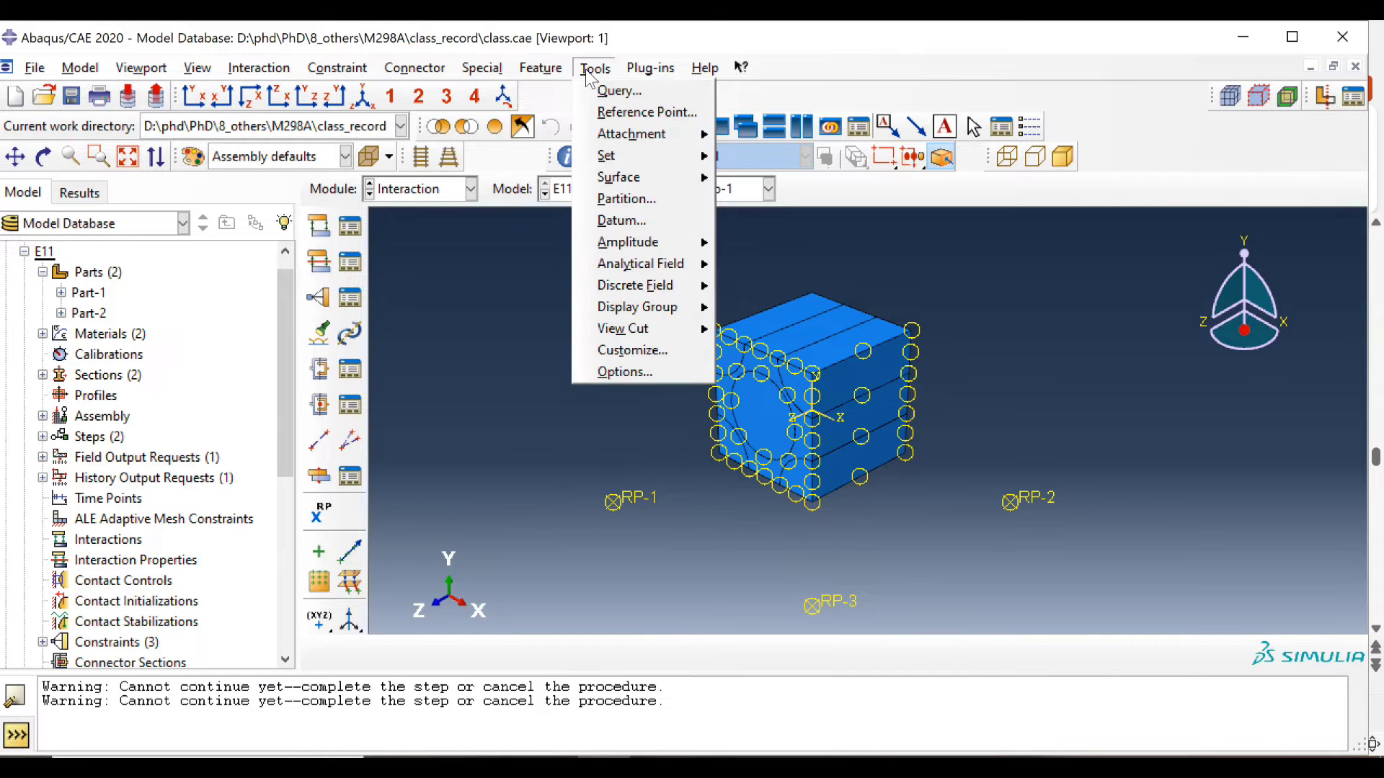
{"action": "left_click", "coordinate": [598, 113]}
{"action": "left_click", "coordinate": [699, 652]}
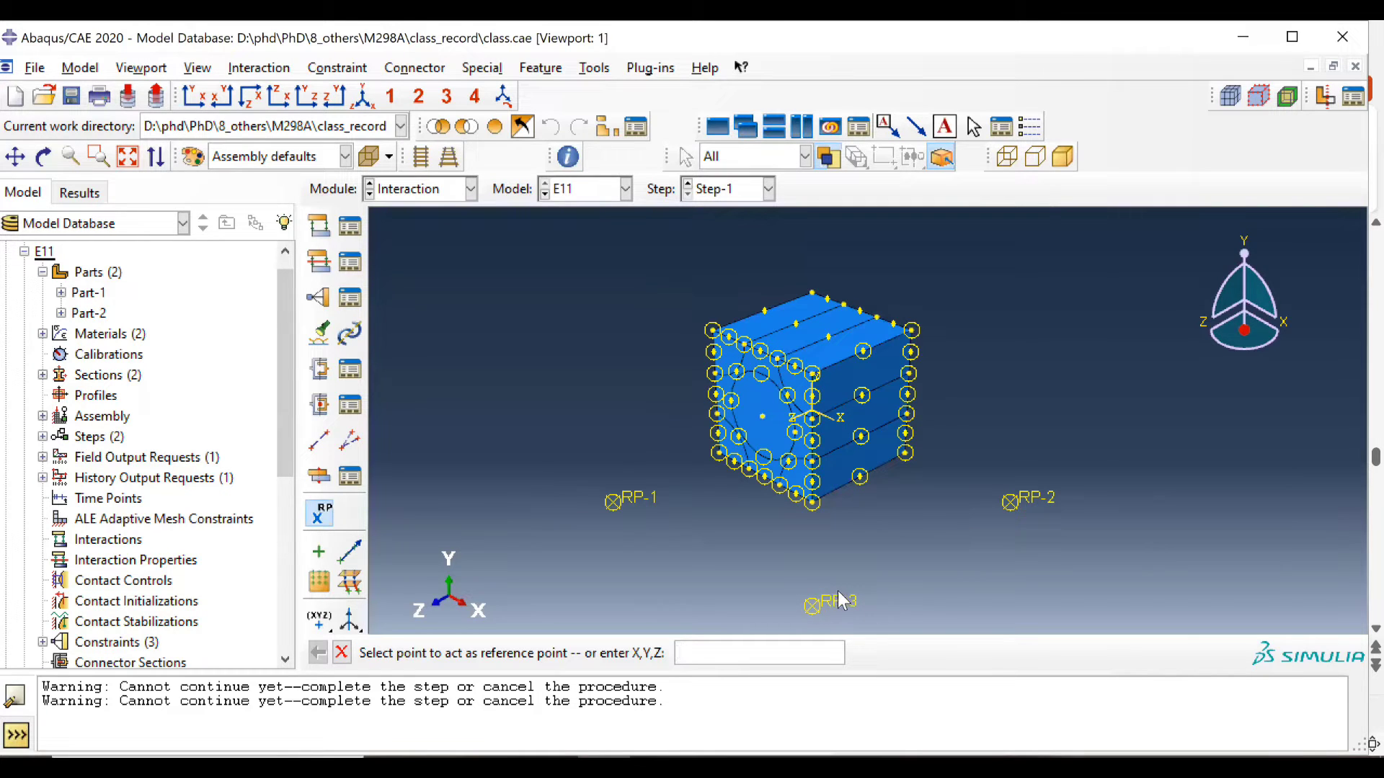
{"action": "left_click", "coordinate": [343, 650]}
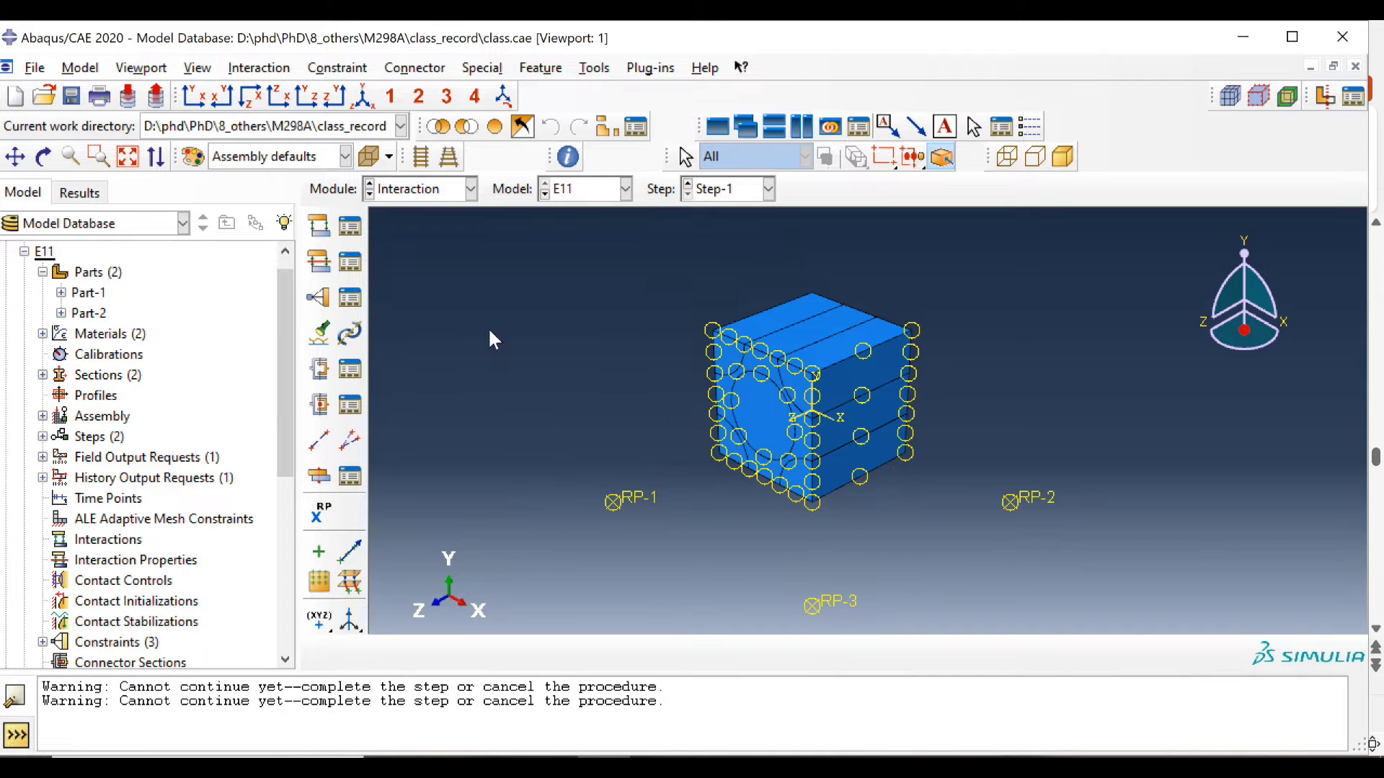
Open the Set Manager, look through the assembly sets and inspect the geometry of set rf1.
{"action": "left_click", "coordinate": [593, 68]}
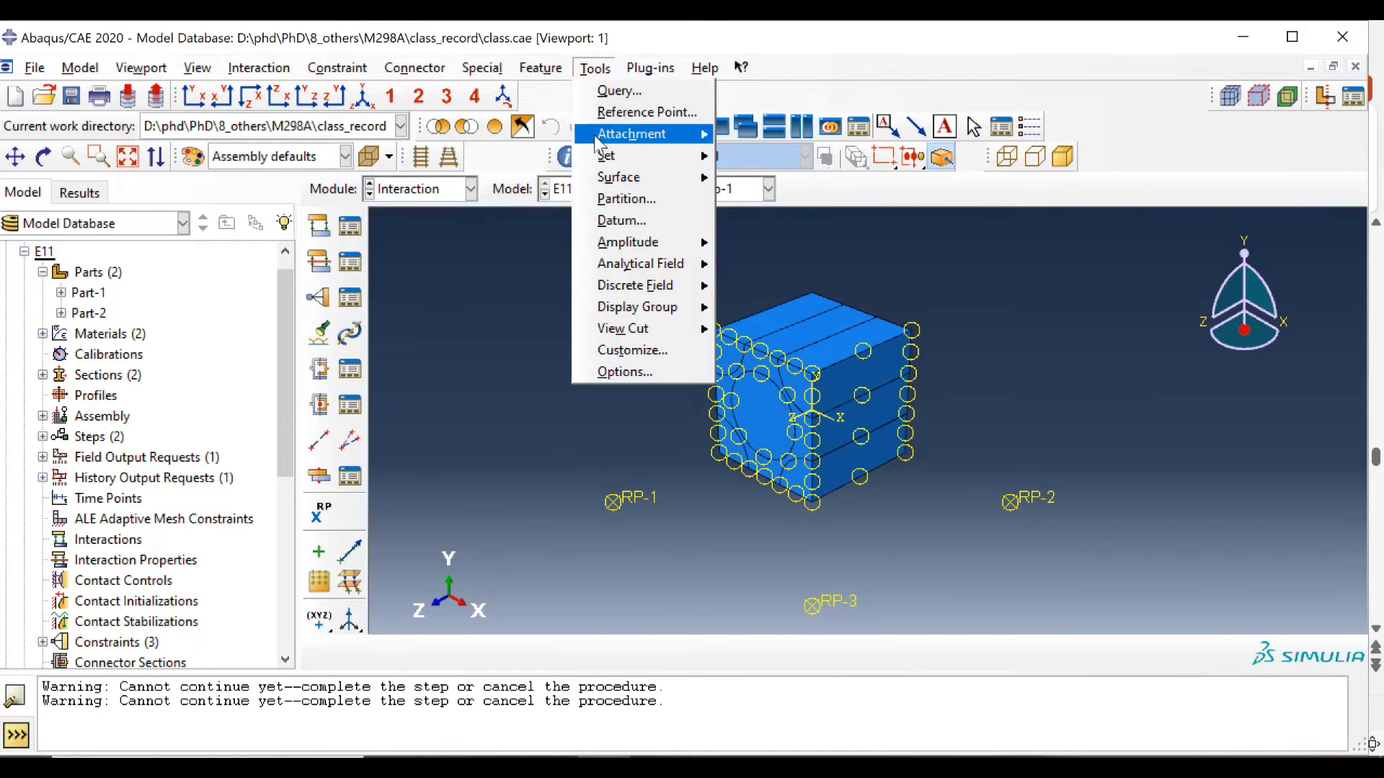
{"action": "mouse_move", "coordinate": [649, 155]}
{"action": "left_click", "coordinate": [753, 156]}
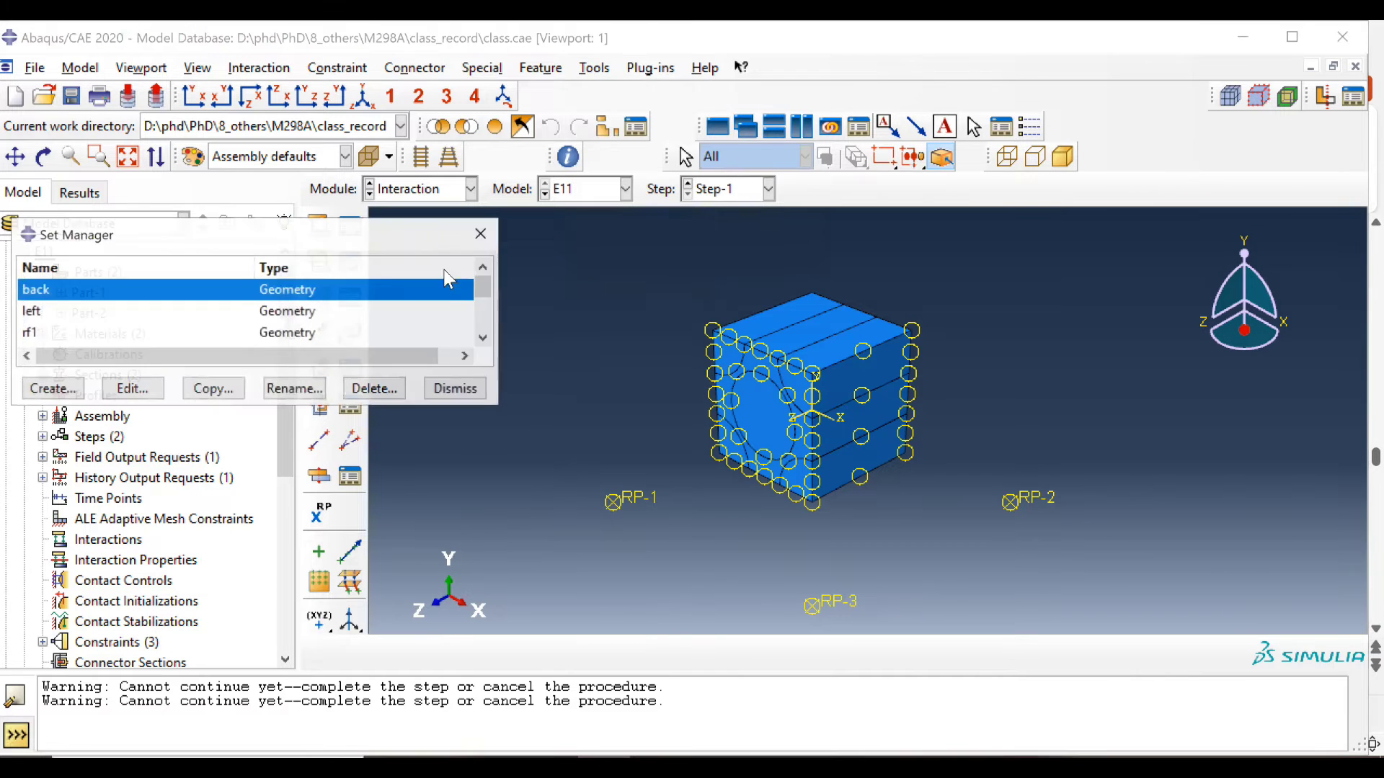
{"action": "scroll", "coordinate": [88, 304], "scroll_direction": "down", "scroll_amount": 3}
{"action": "scroll", "coordinate": [67, 302], "scroll_direction": "up", "scroll_amount": 3}
{"action": "left_click", "coordinate": [69, 332]}
{"action": "left_click", "coordinate": [132, 389]}
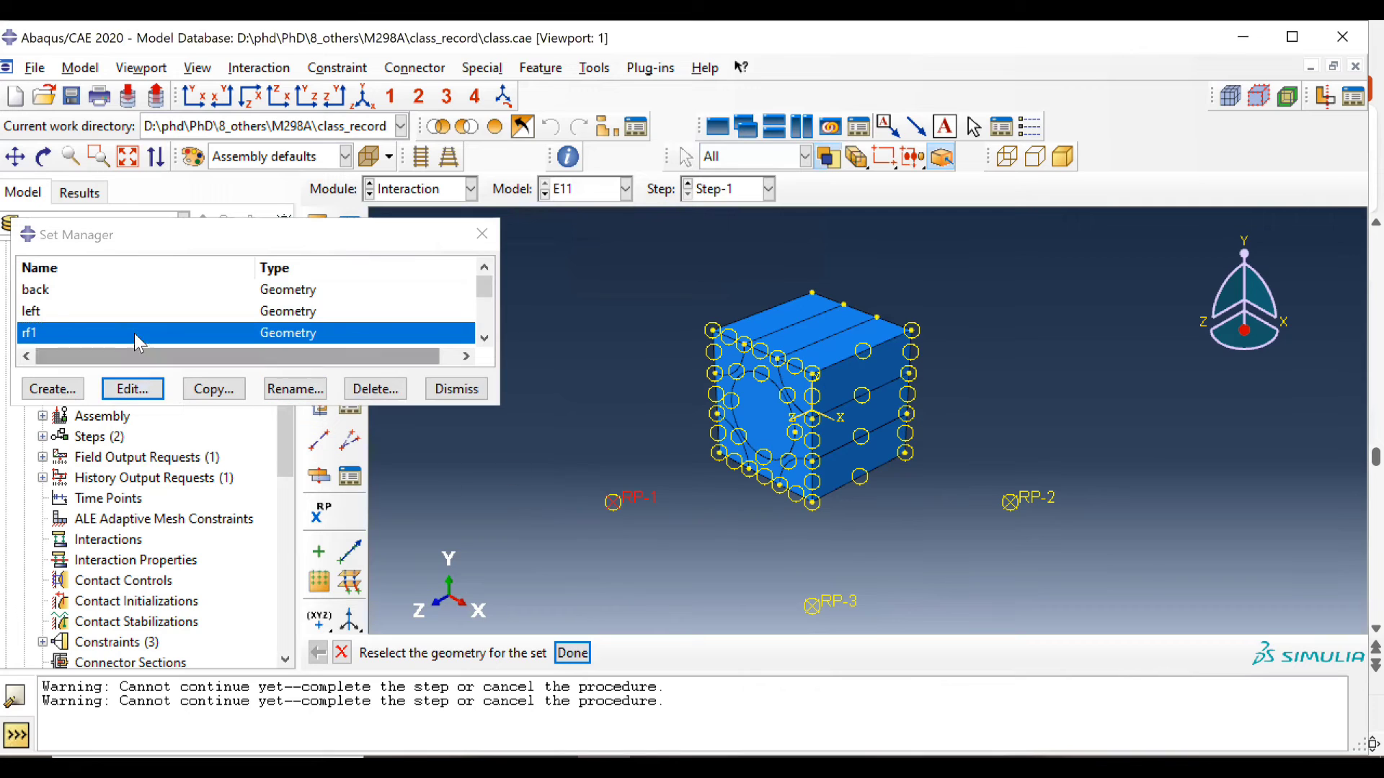
Inspect the reference point geometry of sets rf2 and rf3, and close the Set Manager.
{"action": "scroll", "coordinate": [46, 324], "scroll_direction": "down", "scroll_amount": 1}
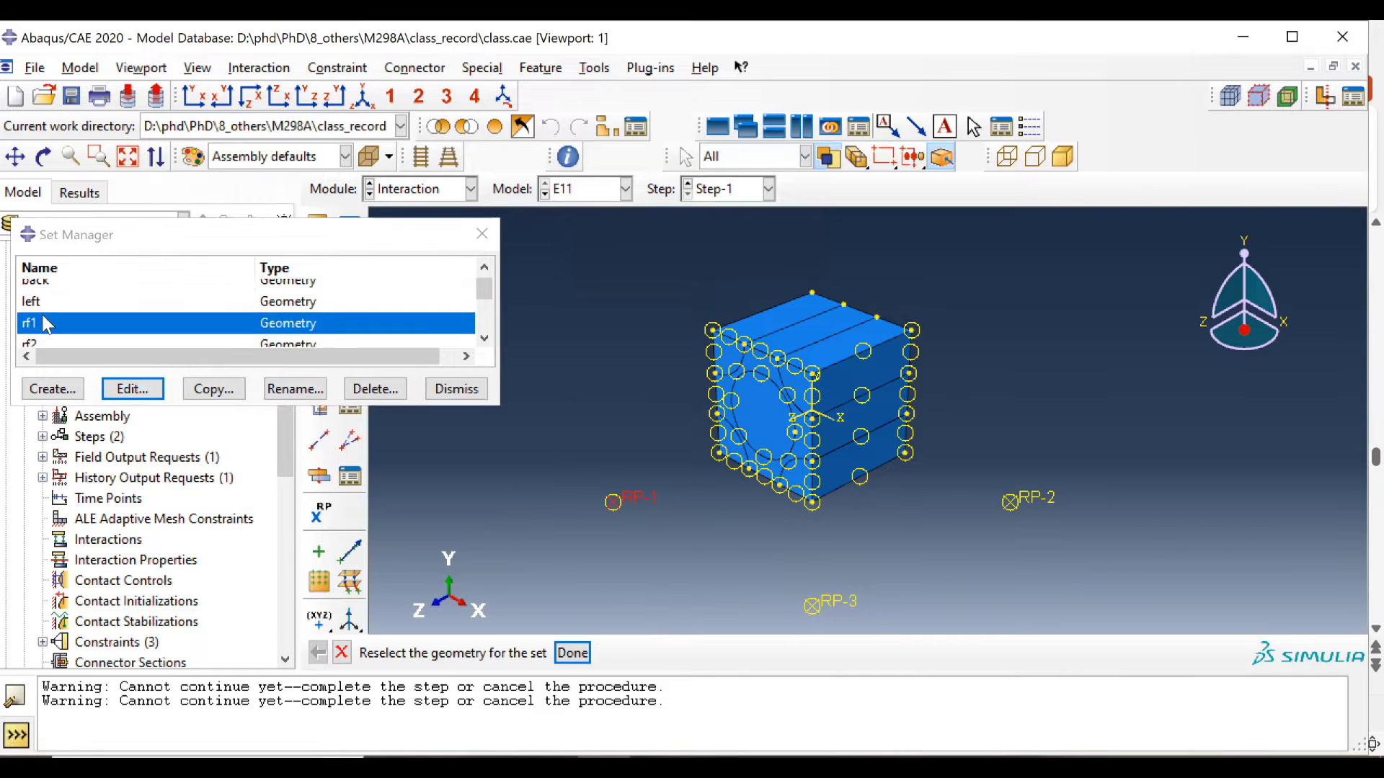
{"action": "scroll", "coordinate": [44, 306], "scroll_direction": "down", "scroll_amount": 2}
{"action": "left_click", "coordinate": [45, 295]}
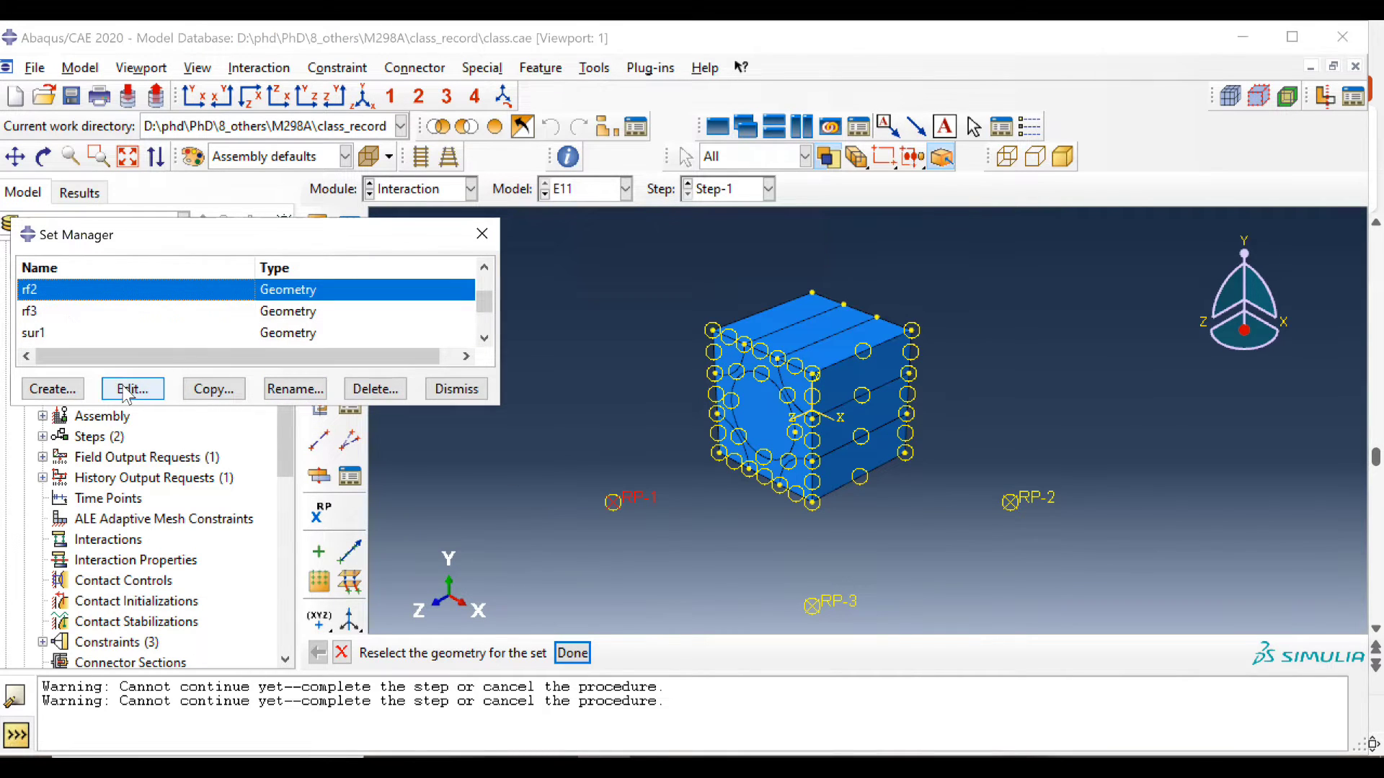
{"action": "left_click", "coordinate": [72, 313]}
{"action": "left_click", "coordinate": [131, 389]}
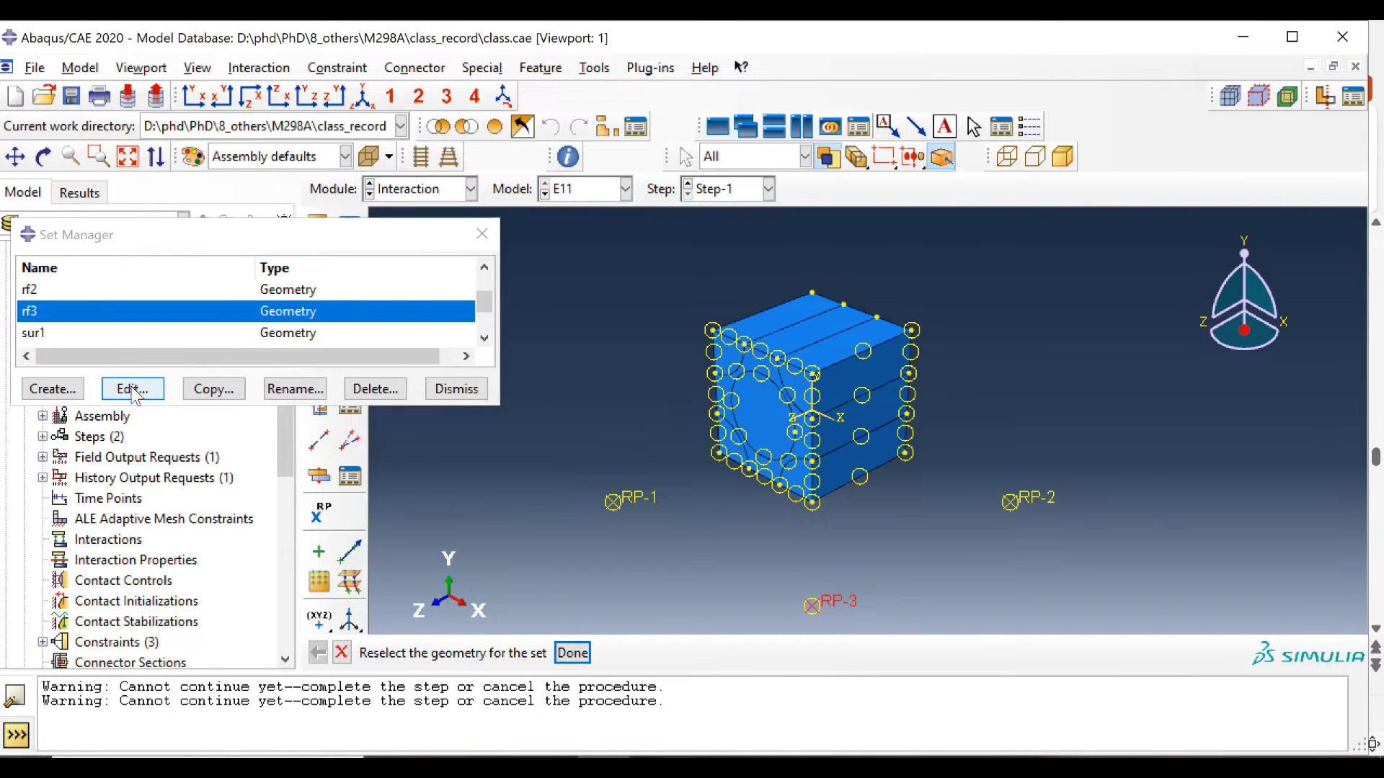
{"action": "left_click", "coordinate": [482, 234]}
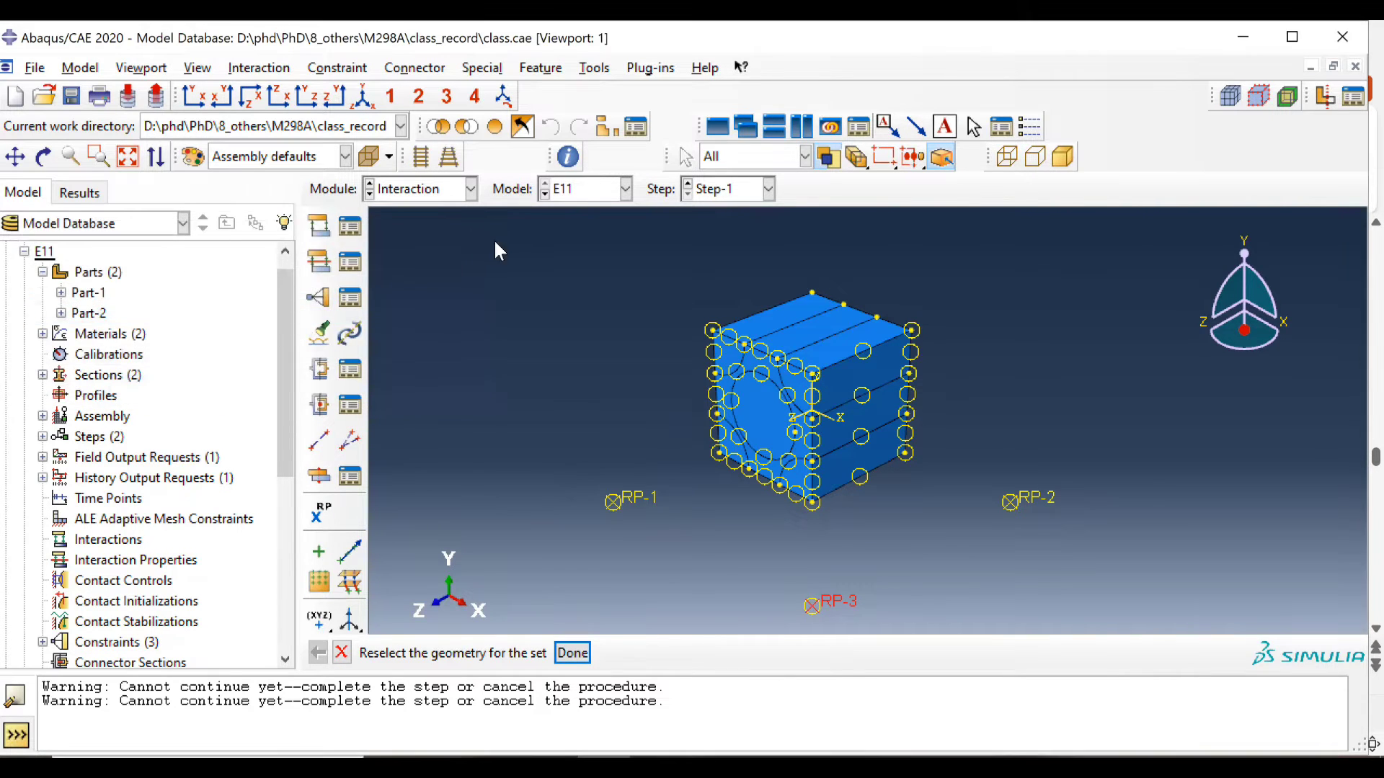
{"action": "scroll", "coordinate": [768, 402], "scroll_direction": "up", "scroll_amount": 3}
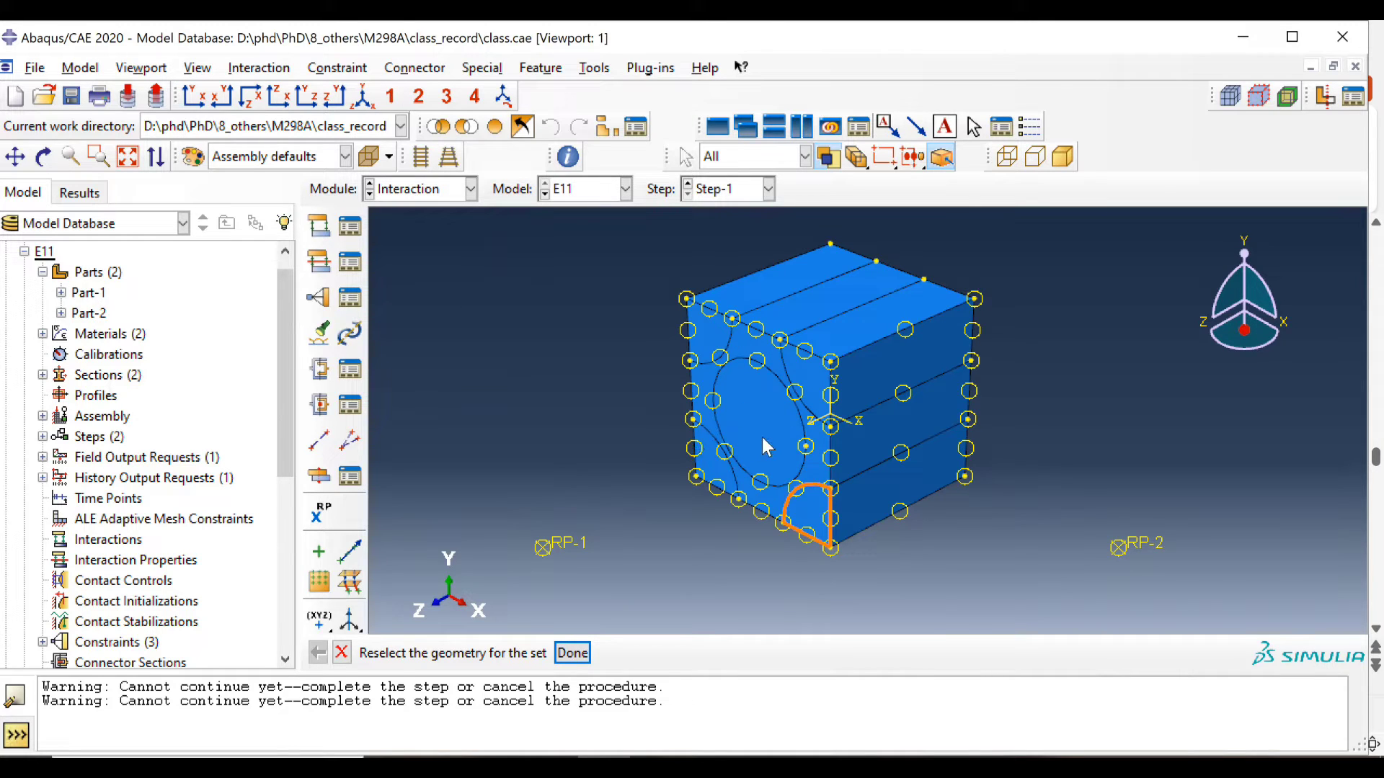
Review the list of equation constraints in the Constraint Manager and close it.
{"action": "left_click", "coordinate": [337, 304]}
{"action": "left_click_drag", "start_coordinate": [317, 219], "coordinate": [296, 164]}
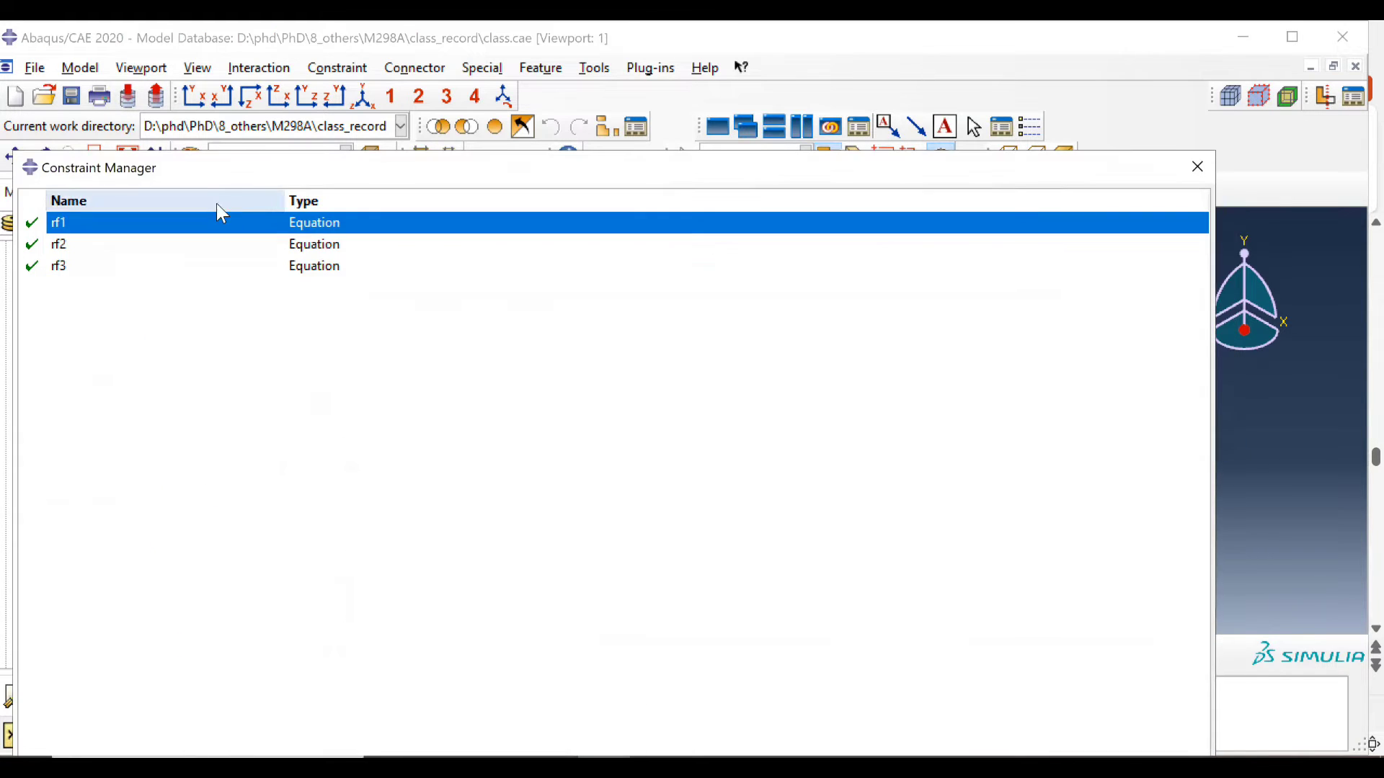
{"action": "left_click_drag", "start_coordinate": [14, 151], "coordinate": [587, 375]}
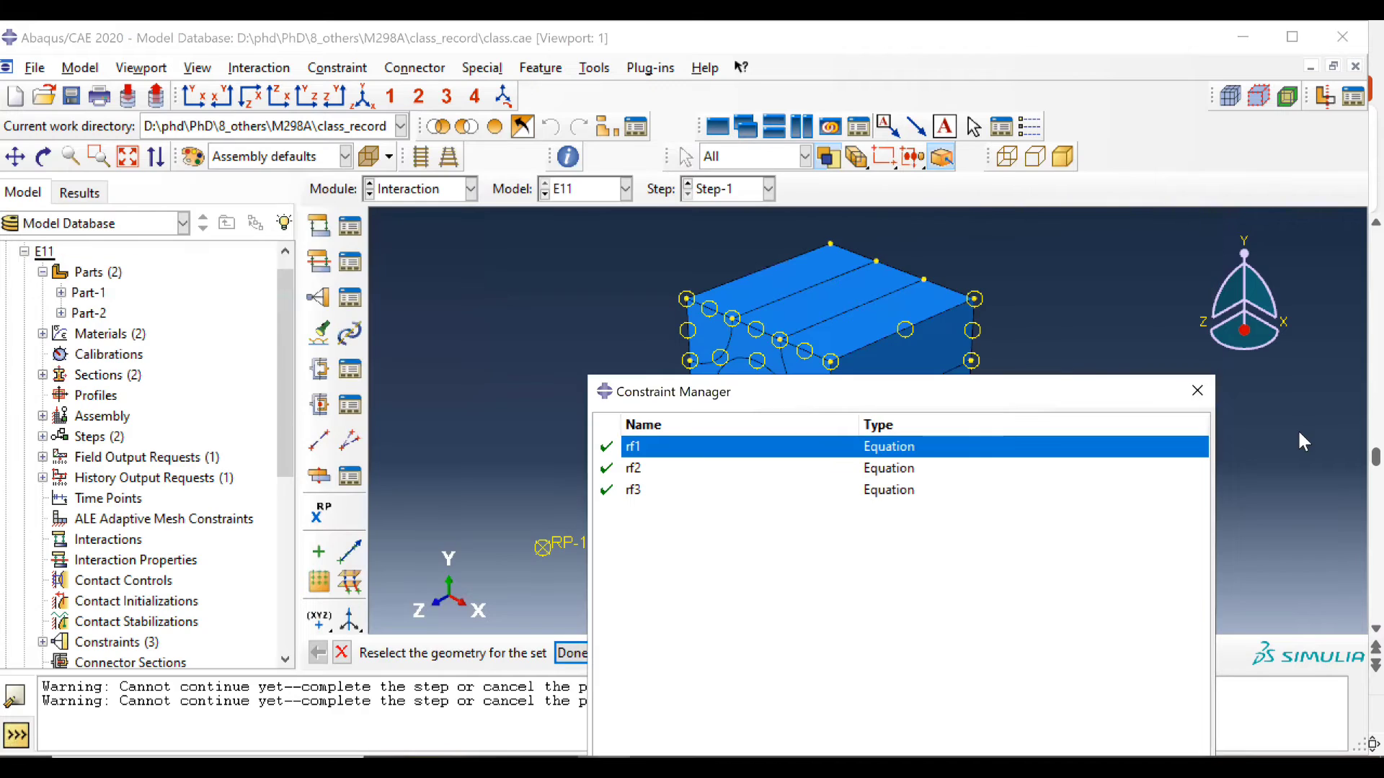
{"action": "left_click", "coordinate": [1197, 390]}
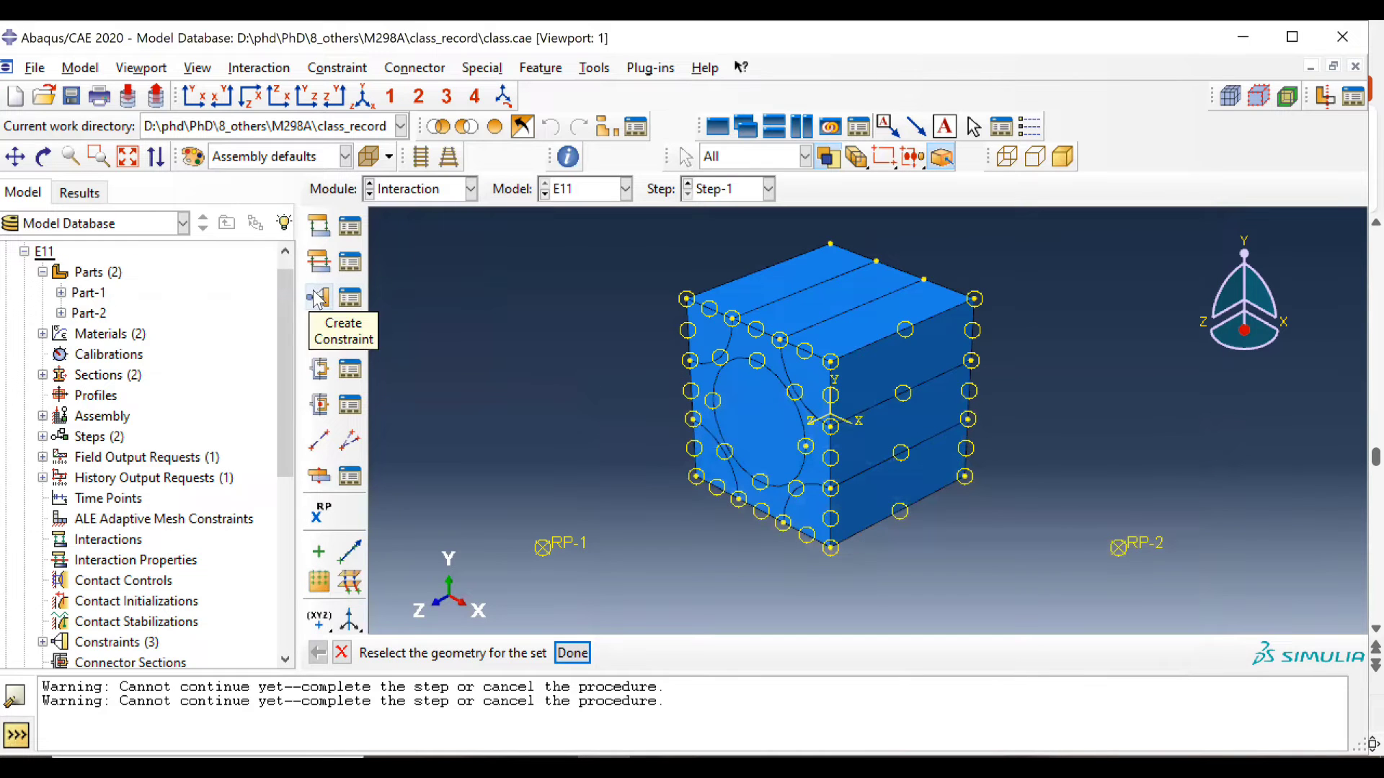
{"action": "left_click", "coordinate": [317, 297]}
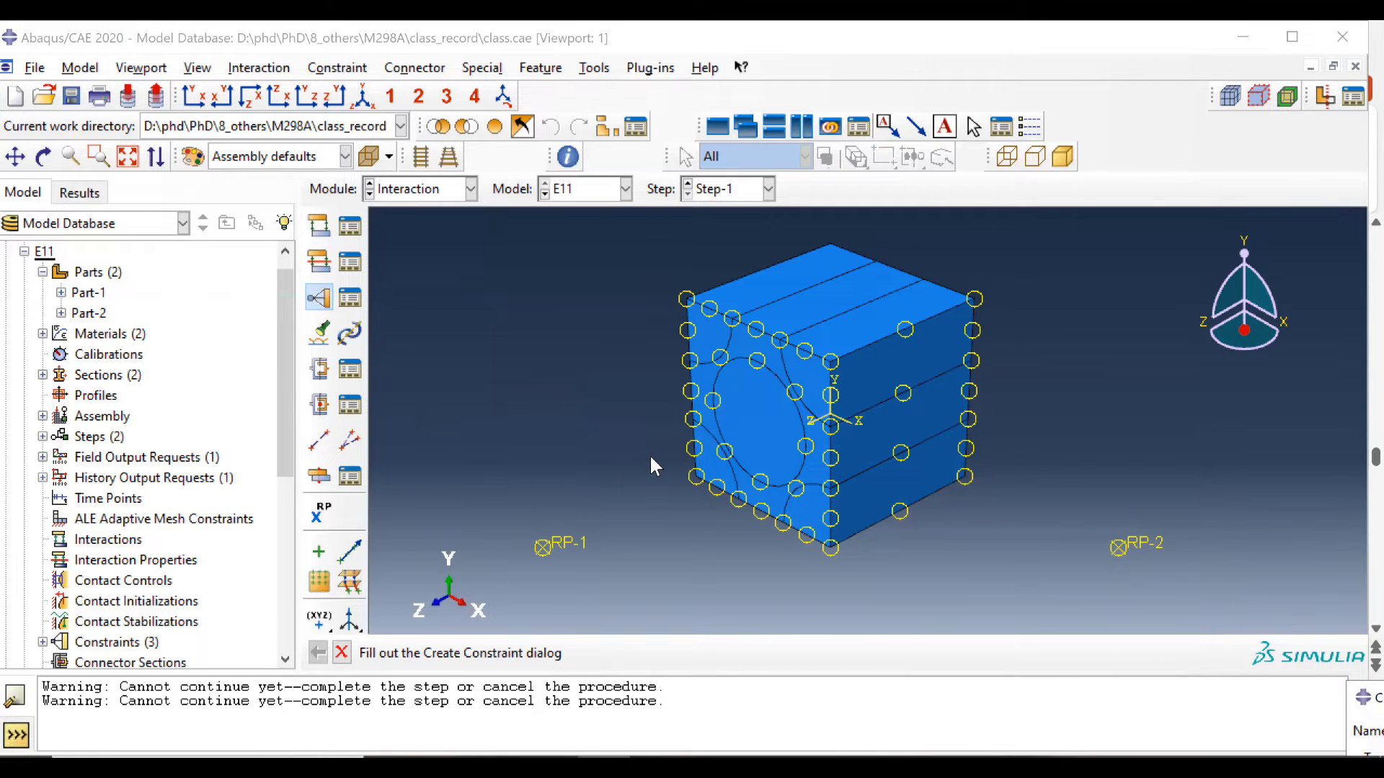
{"action": "scroll", "coordinate": [606, 467], "scroll_direction": "down", "scroll_amount": 1}
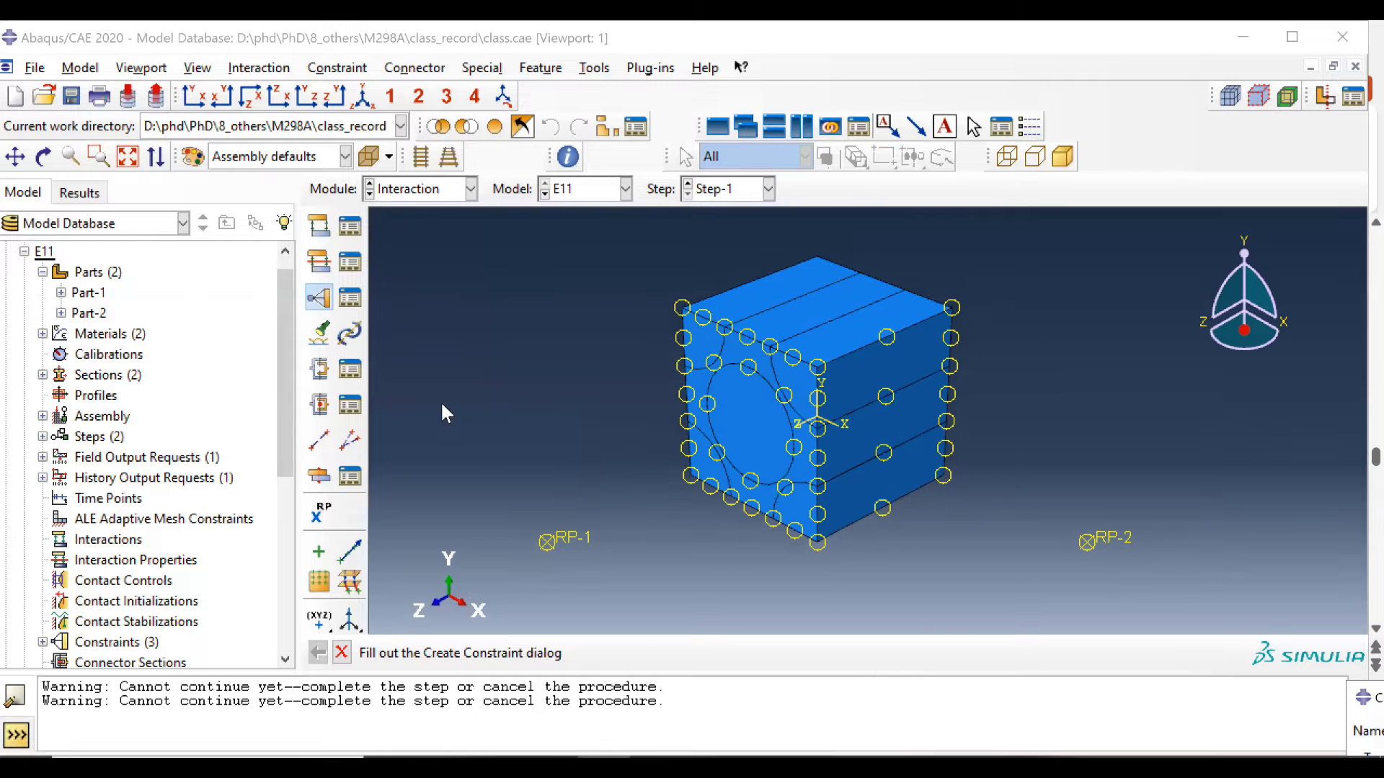
{"action": "left_click", "coordinate": [347, 331]}
{"action": "left_click_drag", "start_coordinate": [675, 395], "coordinate": [243, 79]}
{"action": "left_click", "coordinate": [142, 697]}
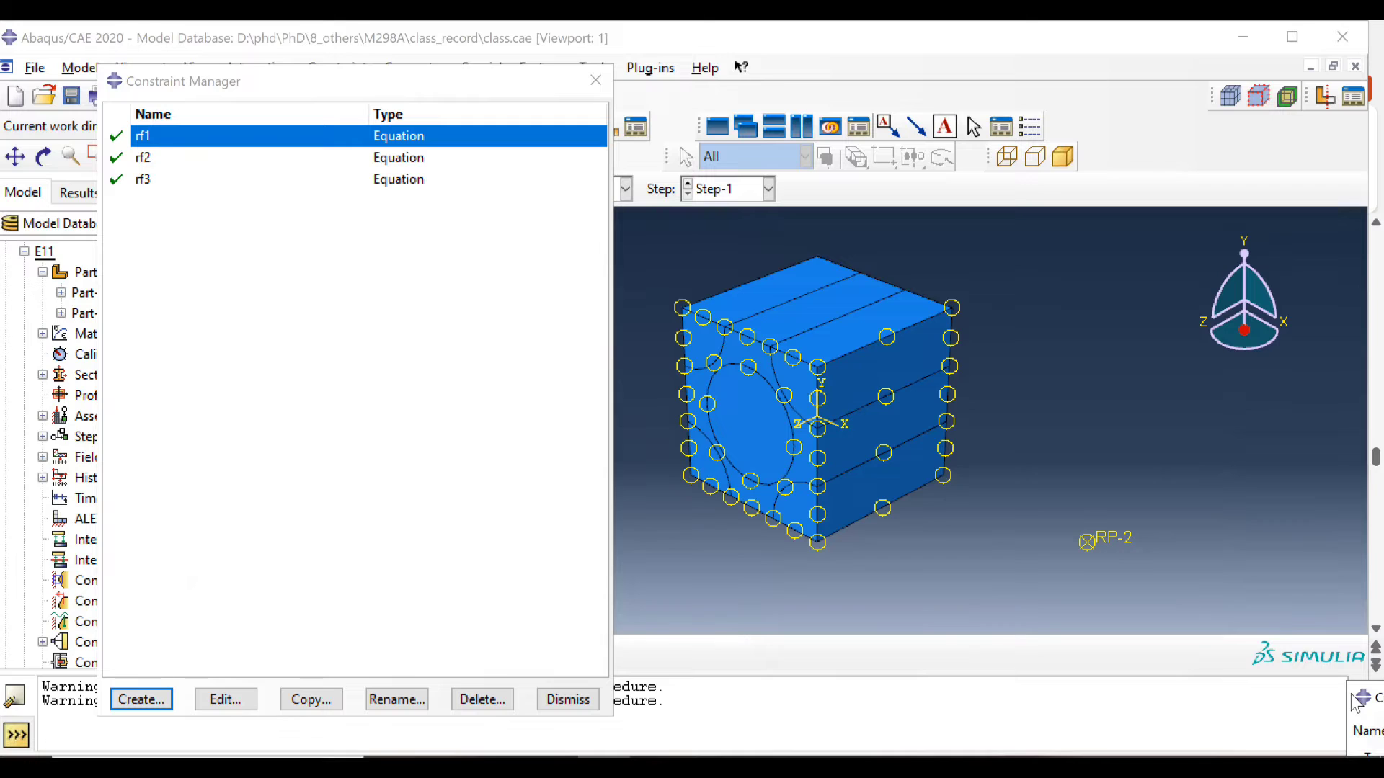
{"action": "left_click_drag", "start_coordinate": [1354, 701], "coordinate": [354, 268]}
{"action": "left_click", "coordinate": [369, 517]}
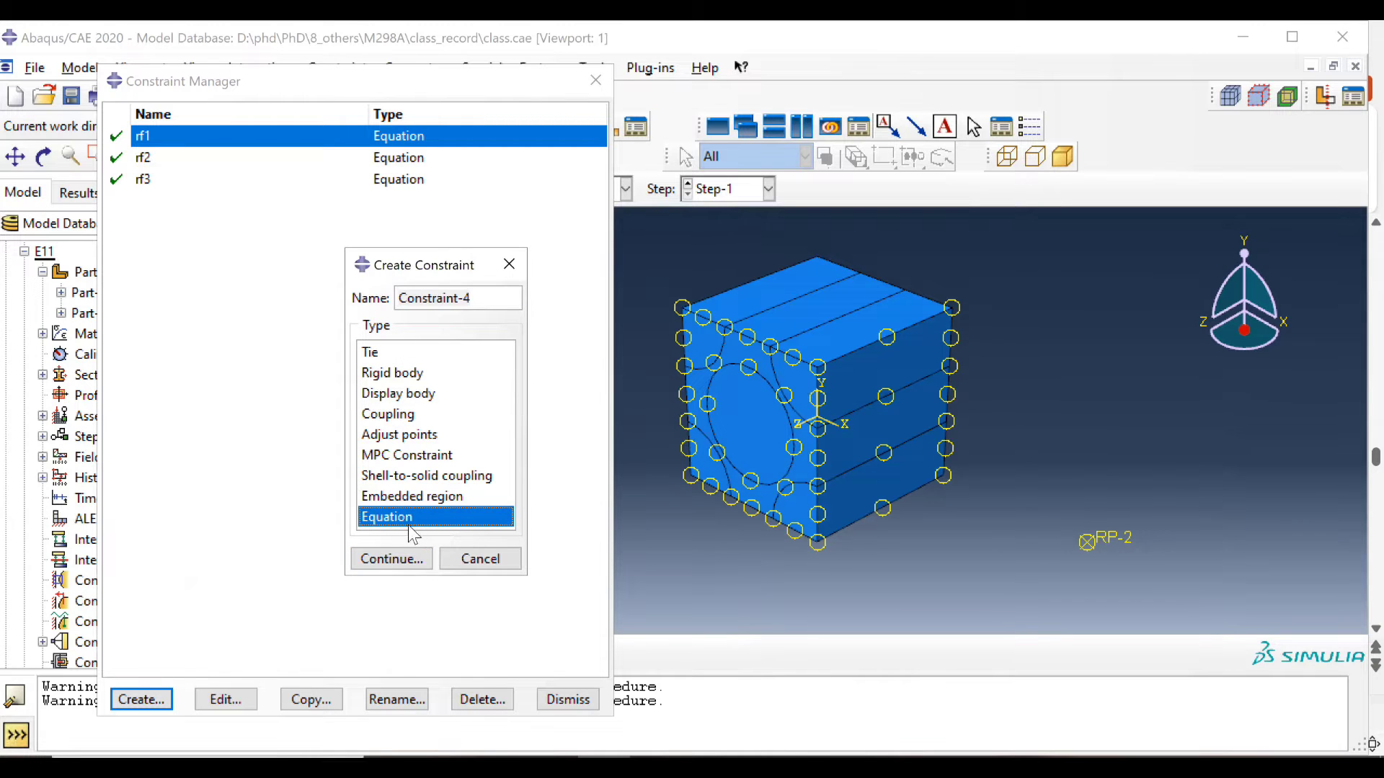
{"action": "left_click", "coordinate": [392, 559]}
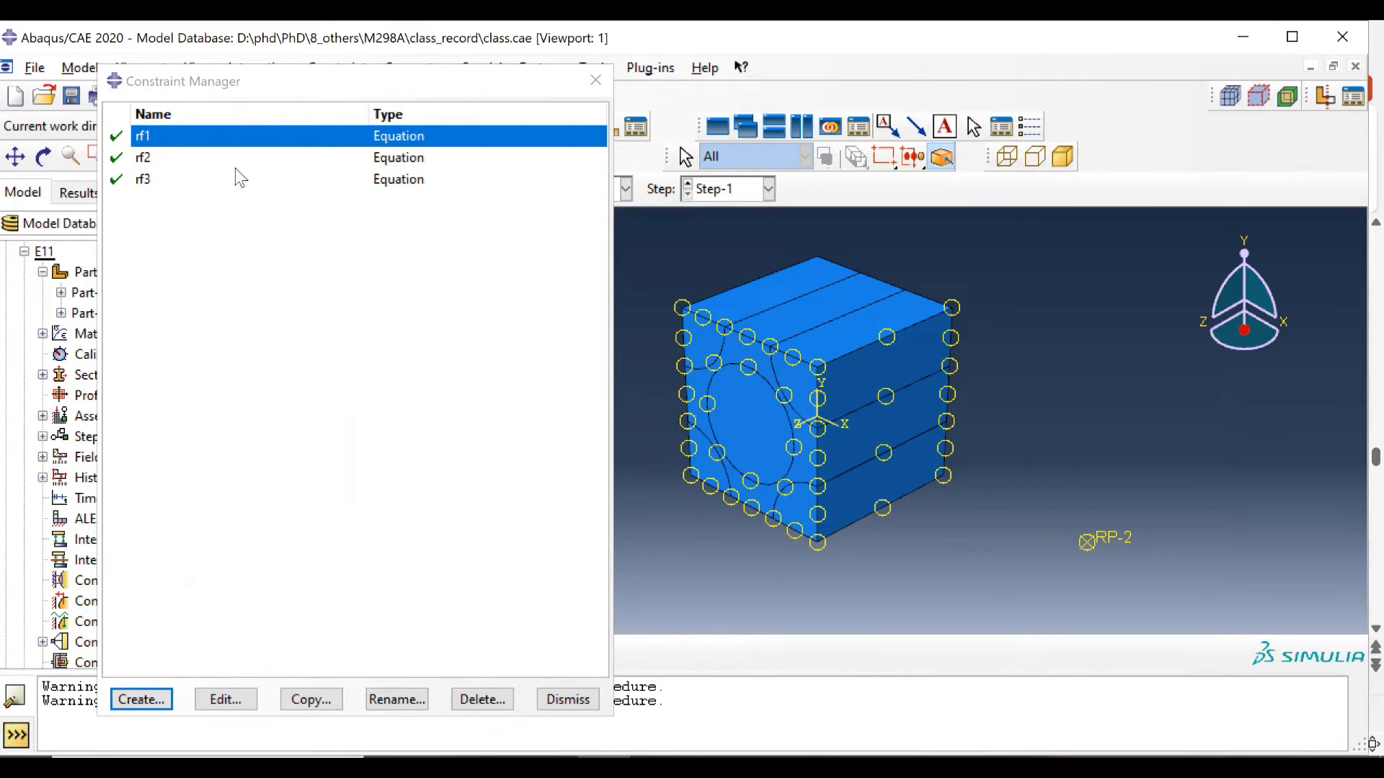
Open equation constraint rf1 for editing, examine the coefficient, set name and DOF of both terms, and close it with its values kept.
{"action": "left_click", "coordinate": [227, 697]}
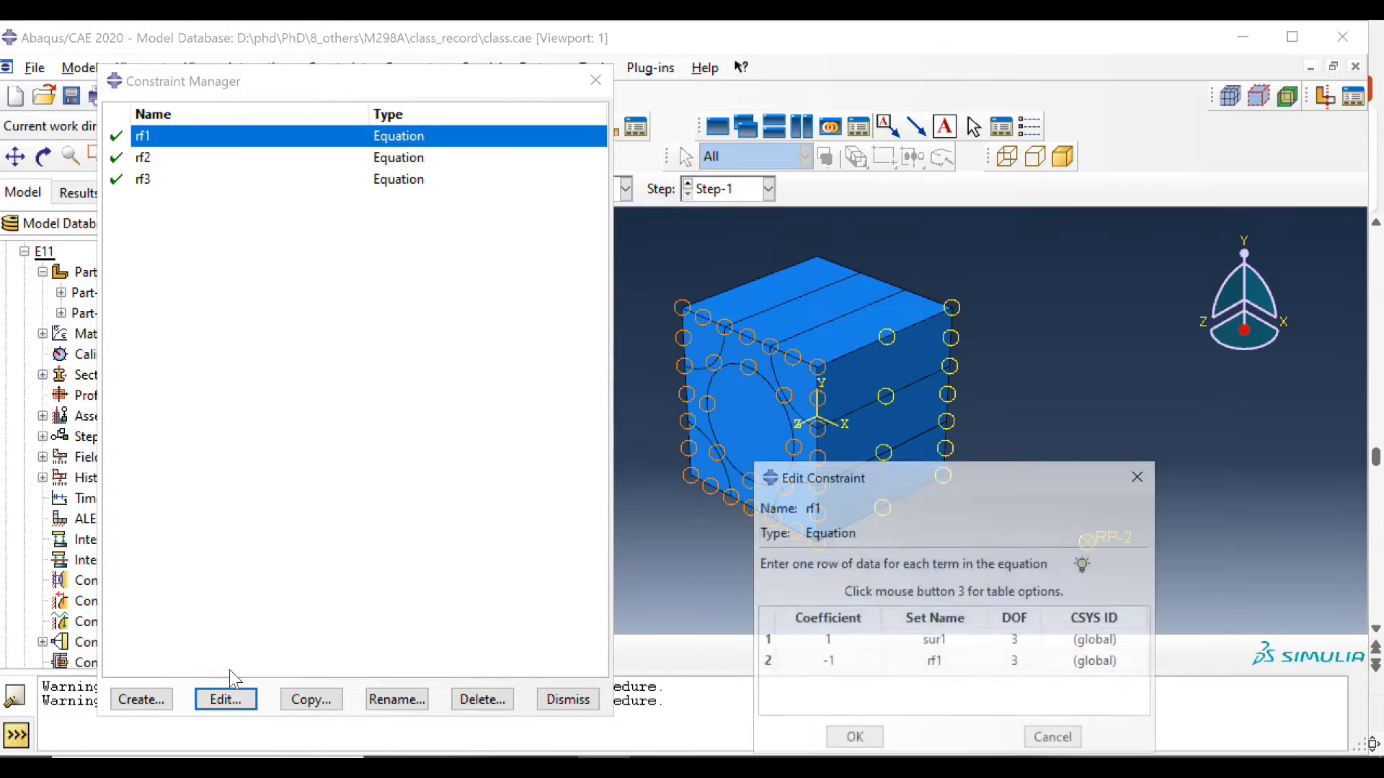
{"action": "left_click_drag", "start_coordinate": [881, 485], "coordinate": [299, 290]}
{"action": "left_click", "coordinate": [308, 447]}
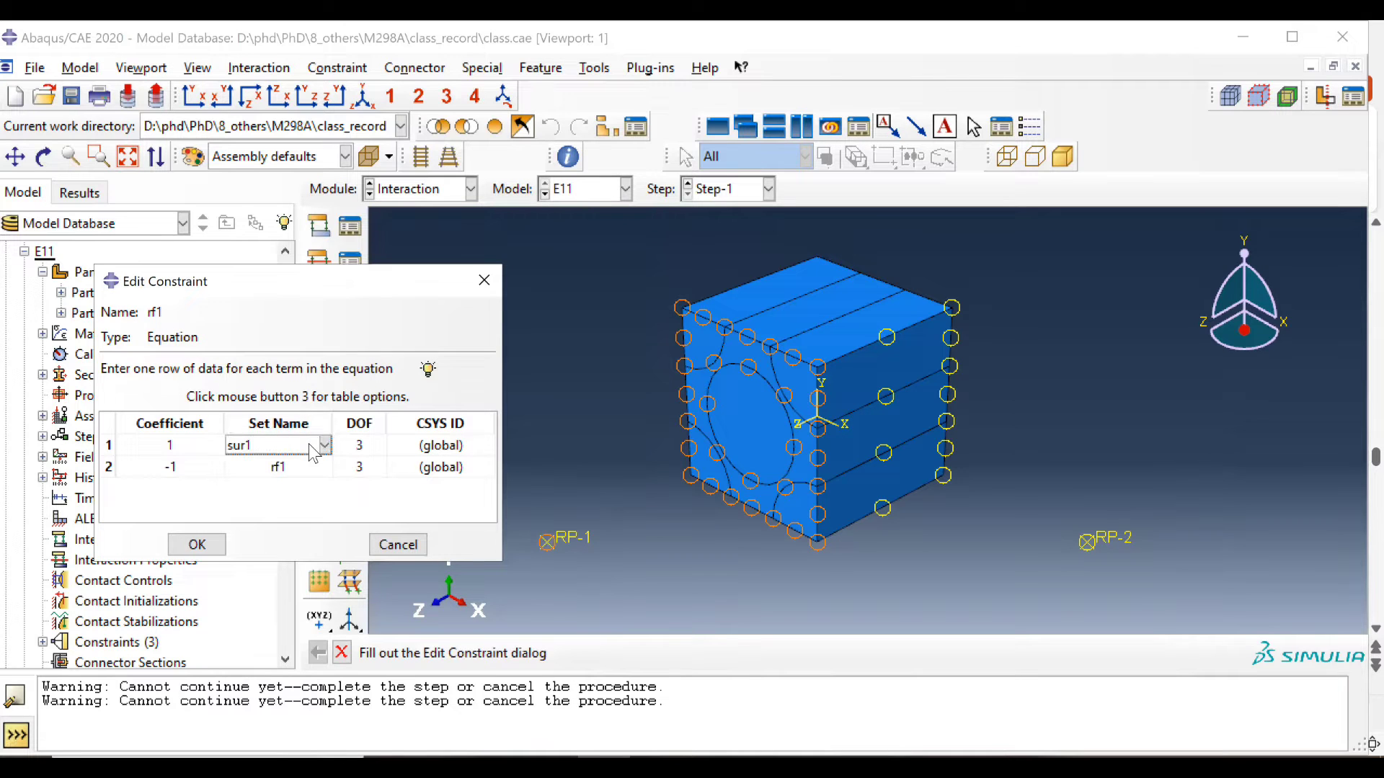
{"action": "left_click", "coordinate": [303, 466]}
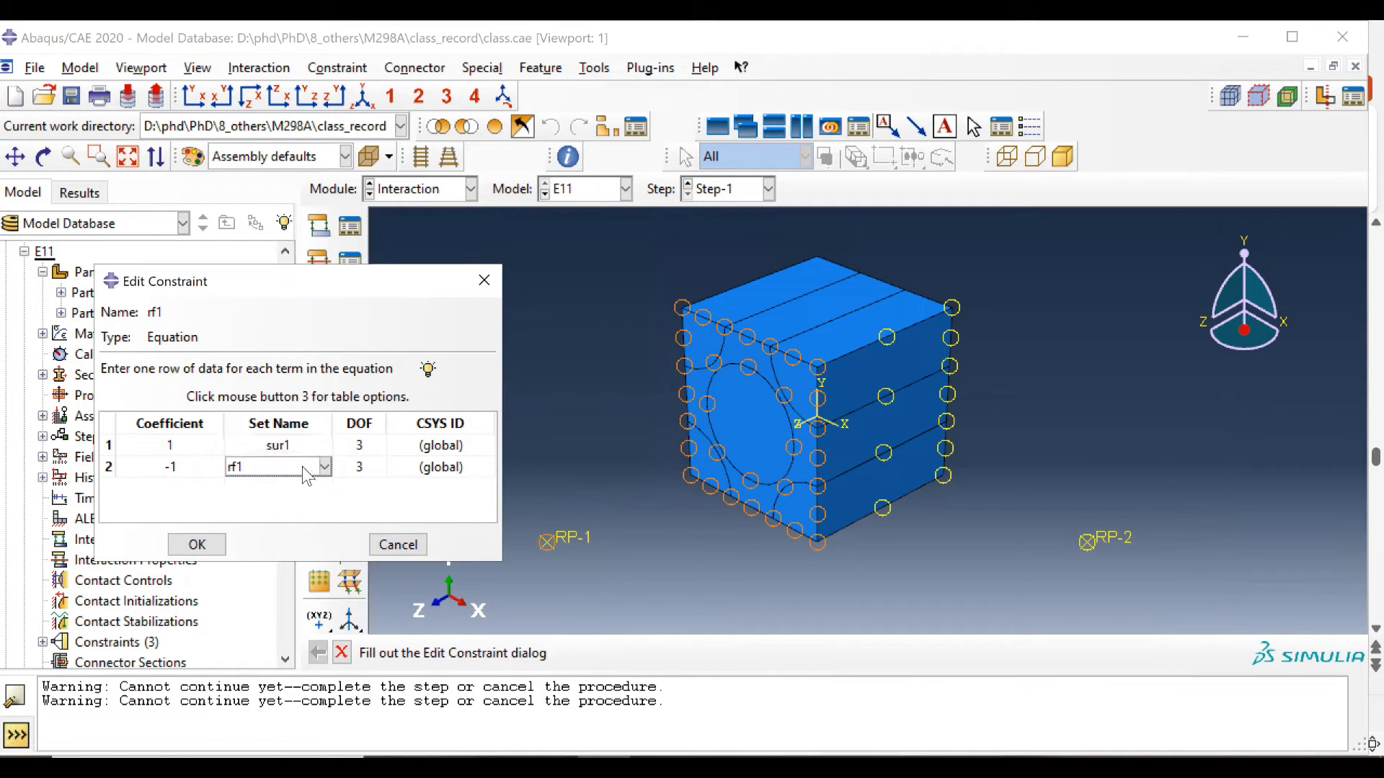
{"action": "left_click", "coordinate": [366, 446]}
{"action": "left_click", "coordinate": [370, 465]}
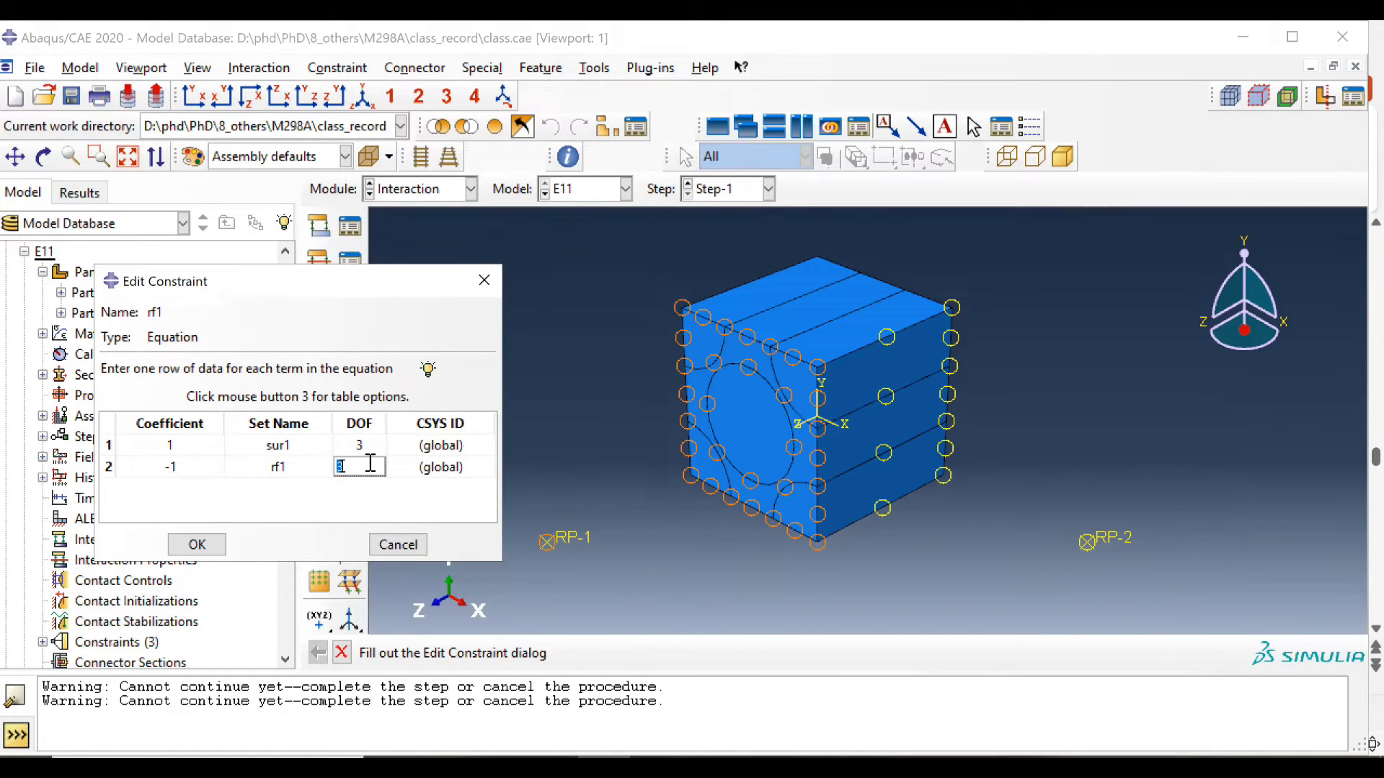
{"action": "left_click", "coordinate": [185, 448]}
{"action": "left_click", "coordinate": [189, 469]}
{"action": "left_click", "coordinate": [199, 546]}
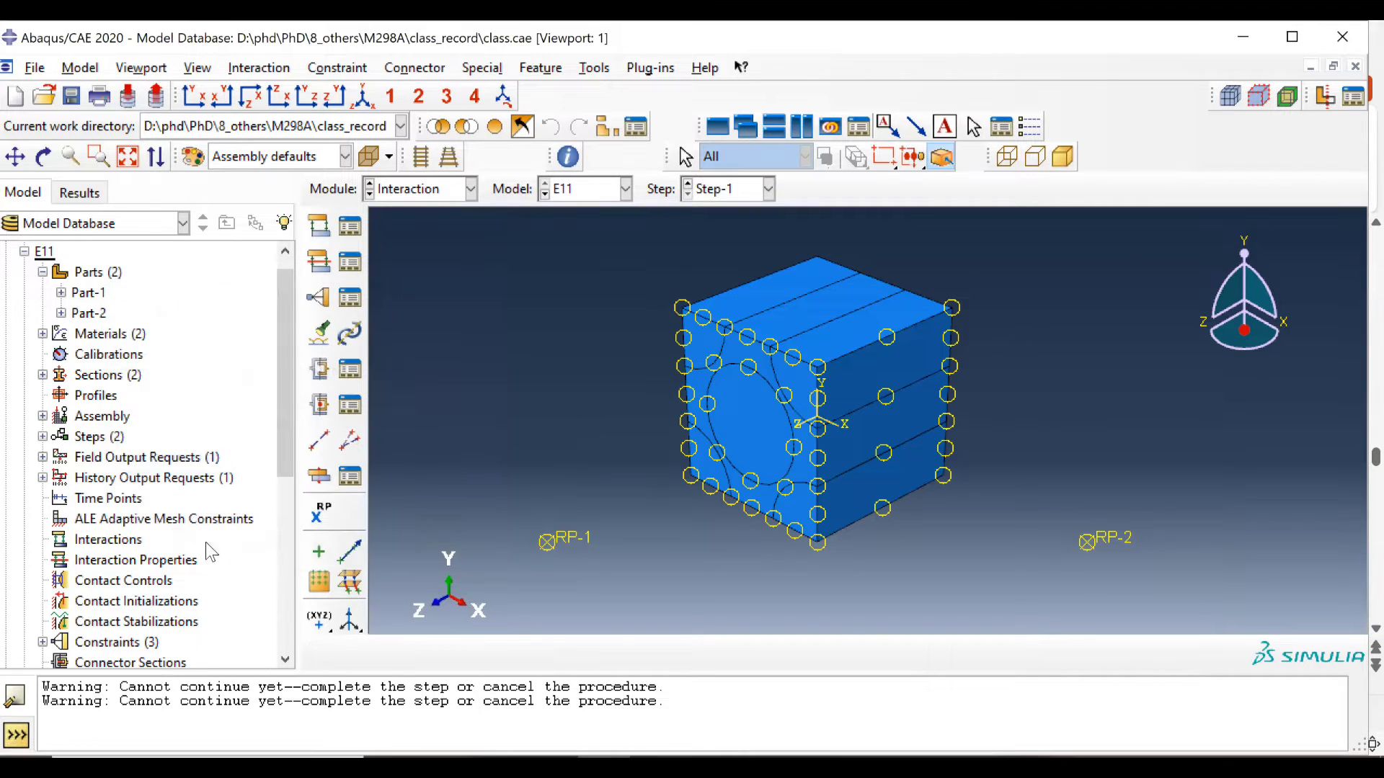
Reopen the Constraint Manager and inspect the terms of equation constraint rf2, closing its editor without changes.
{"action": "left_click", "coordinate": [350, 303]}
{"action": "left_click", "coordinate": [189, 163]}
{"action": "left_click", "coordinate": [226, 699]}
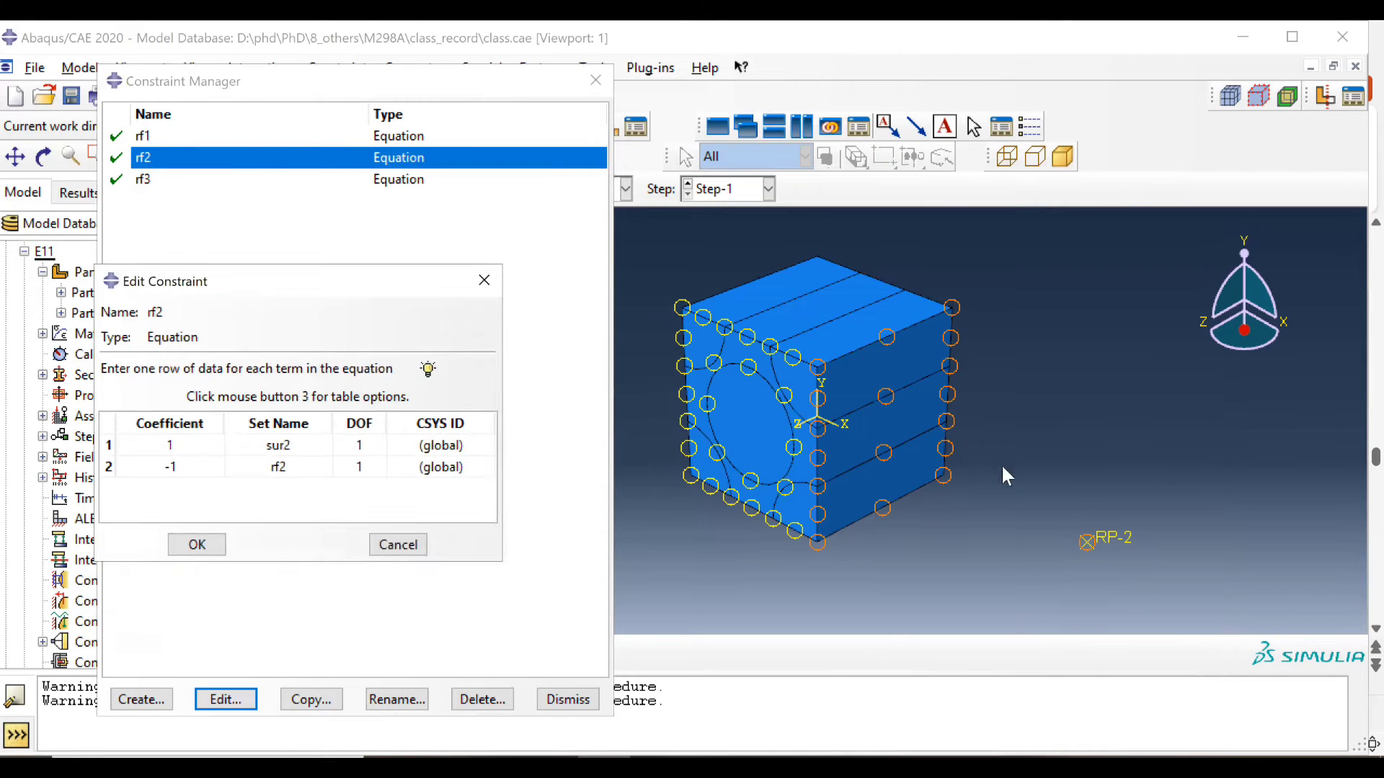
{"action": "left_click", "coordinate": [278, 445]}
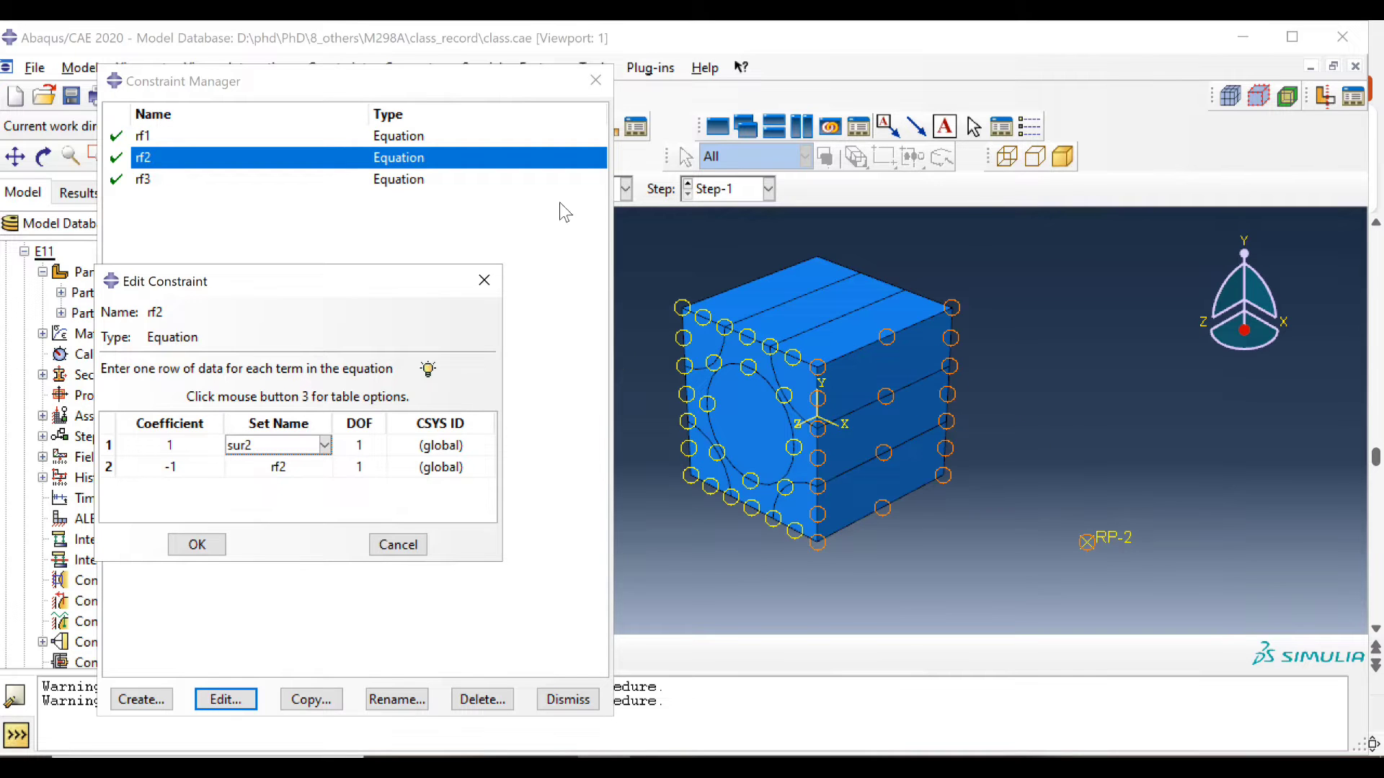
{"action": "left_click", "coordinate": [485, 280]}
Inspect the equation terms of constraint rf3, and close its editor and the Constraint Manager.
{"action": "left_click", "coordinate": [382, 180]}
{"action": "key", "text": "Return"}
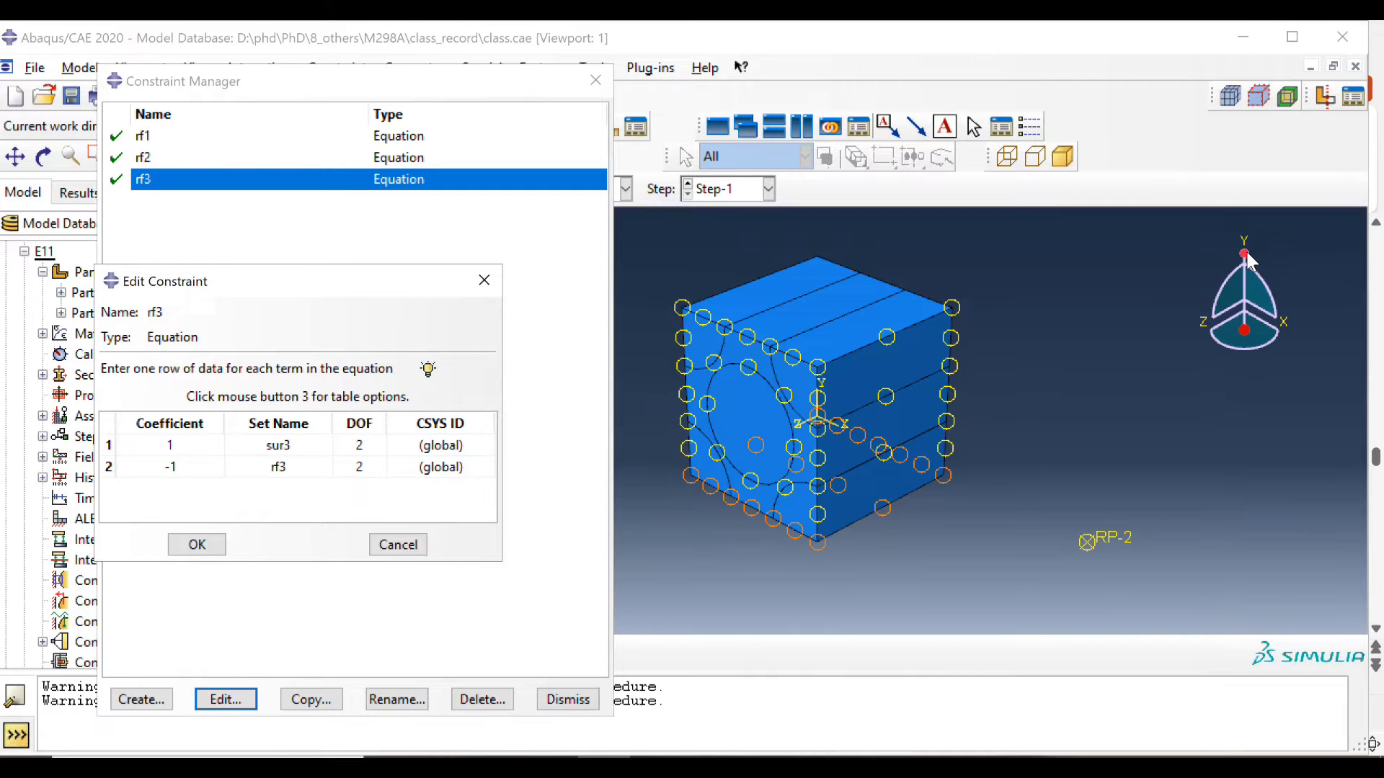
{"action": "left_click", "coordinate": [484, 281]}
{"action": "left_click", "coordinate": [596, 80]}
Switch to the Load module and examine the boundary conditions on the cube's faces and reference points from several sides.
{"action": "left_click", "coordinate": [418, 191]}
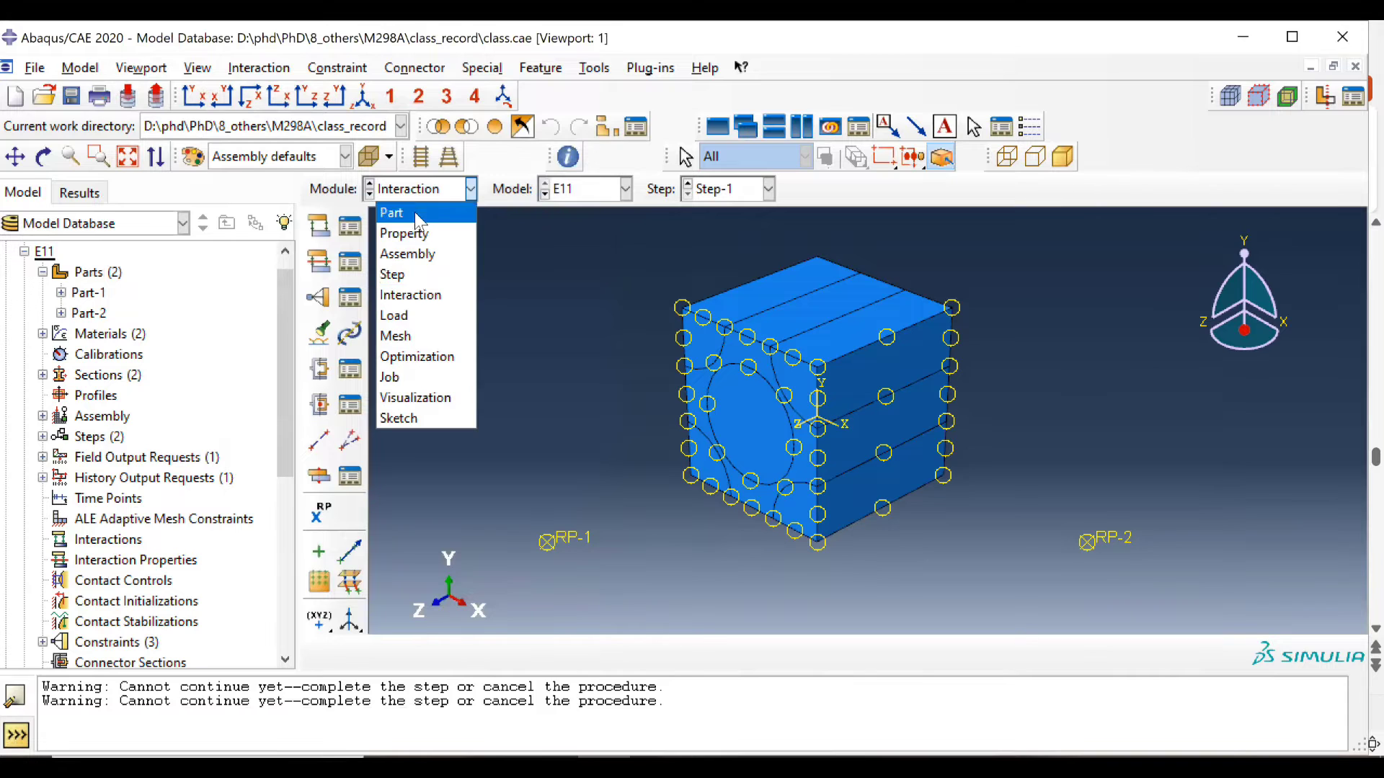
{"action": "left_click", "coordinate": [418, 316]}
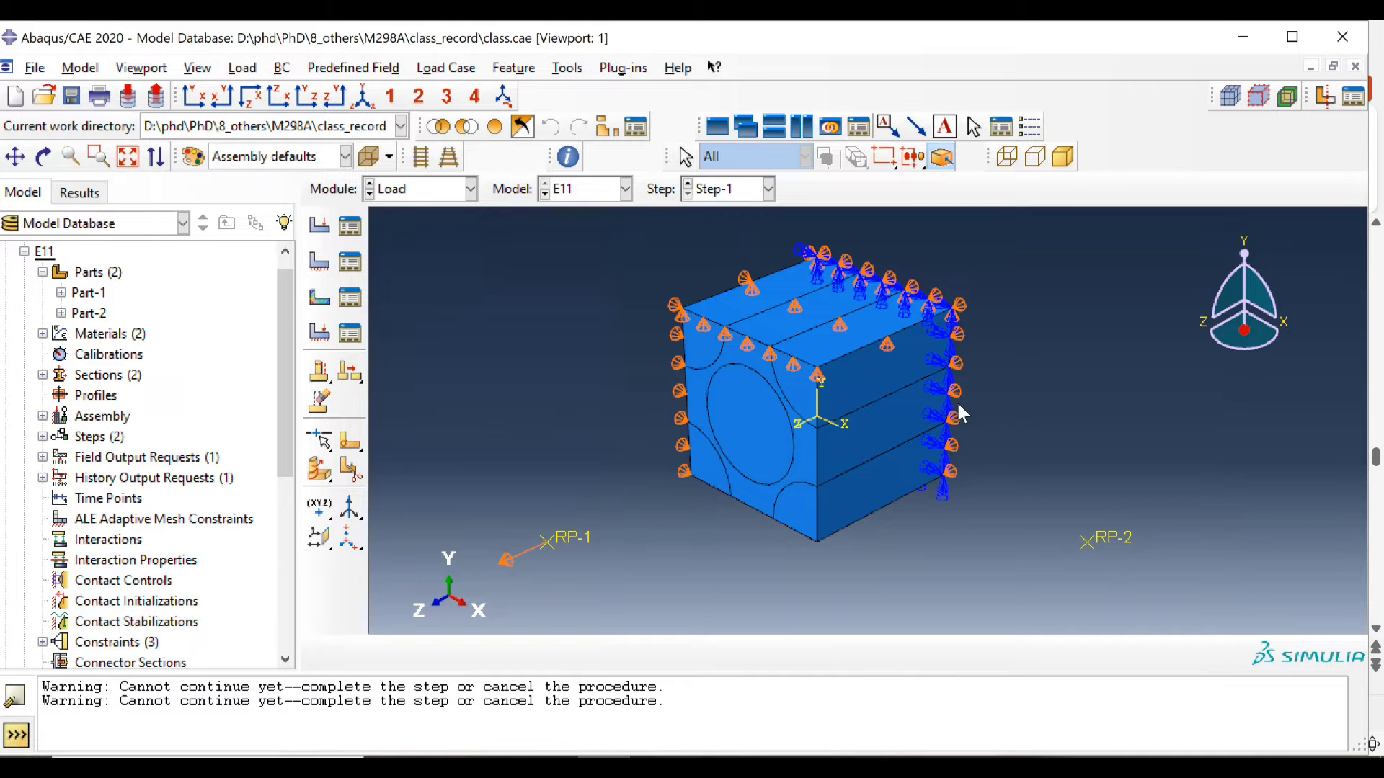
{"action": "left_click_drag", "start_coordinate": [1028, 438], "coordinate": [973, 358], "text": "ctrl+alt"}
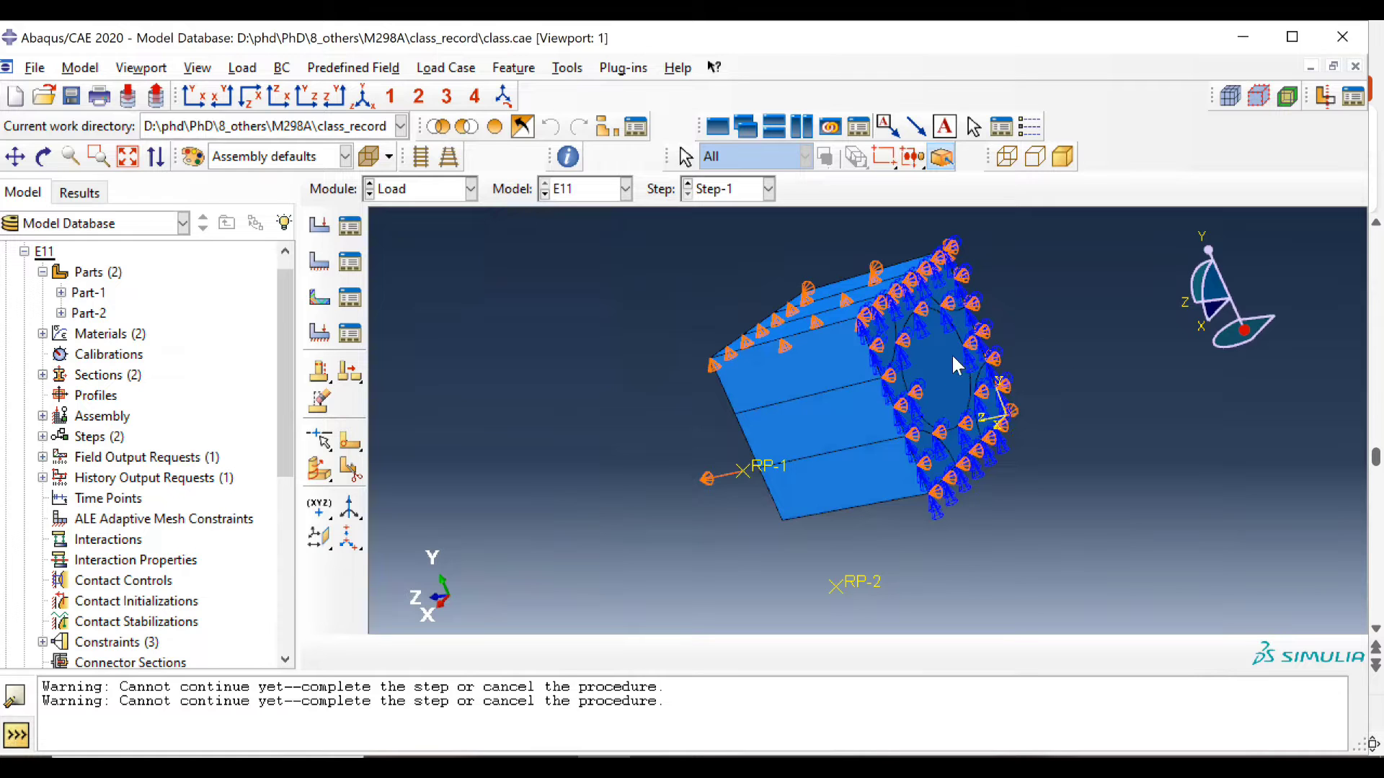
{"action": "left_click_drag", "start_coordinate": [918, 395], "coordinate": [905, 307], "text": "ctrl+alt"}
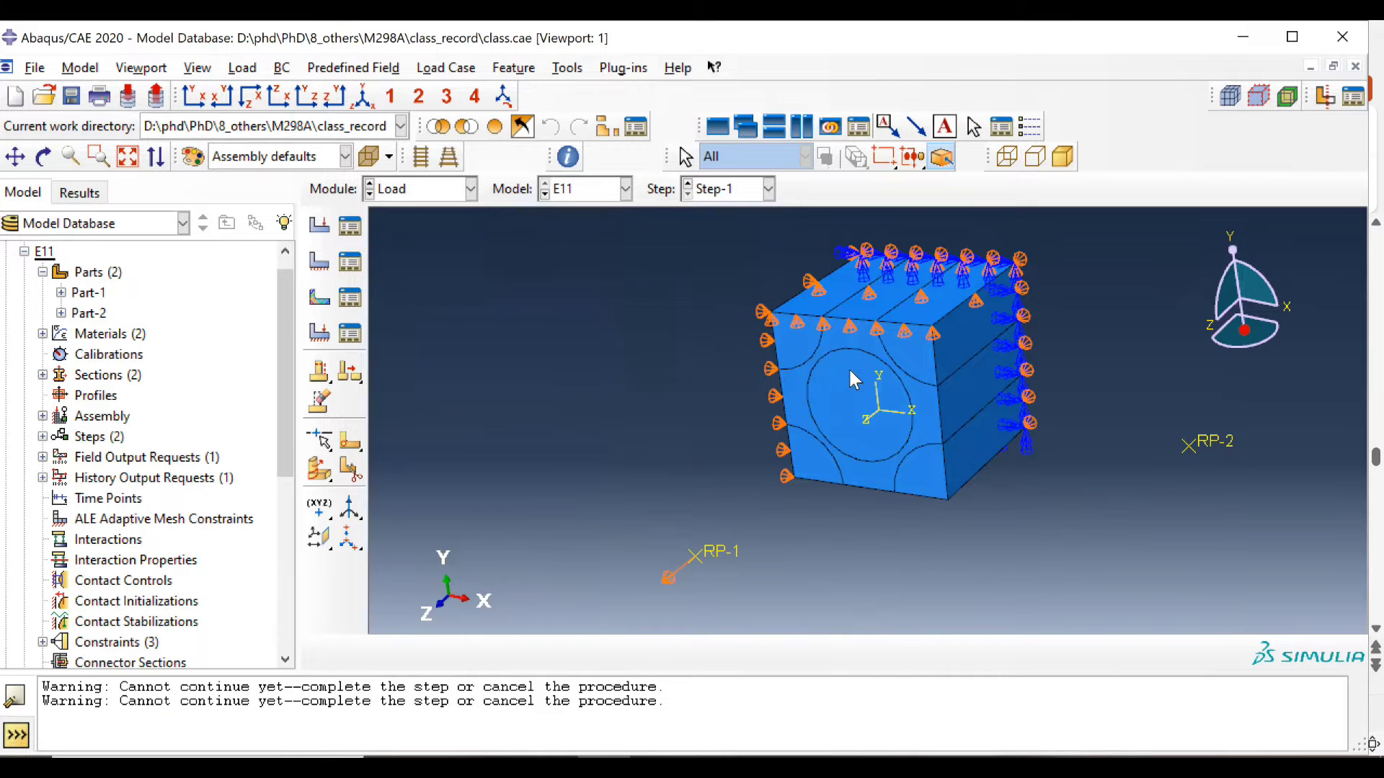
{"action": "middle_click_drag", "start_coordinate": [854, 378], "coordinate": [813, 436], "text": "ctrl+alt"}
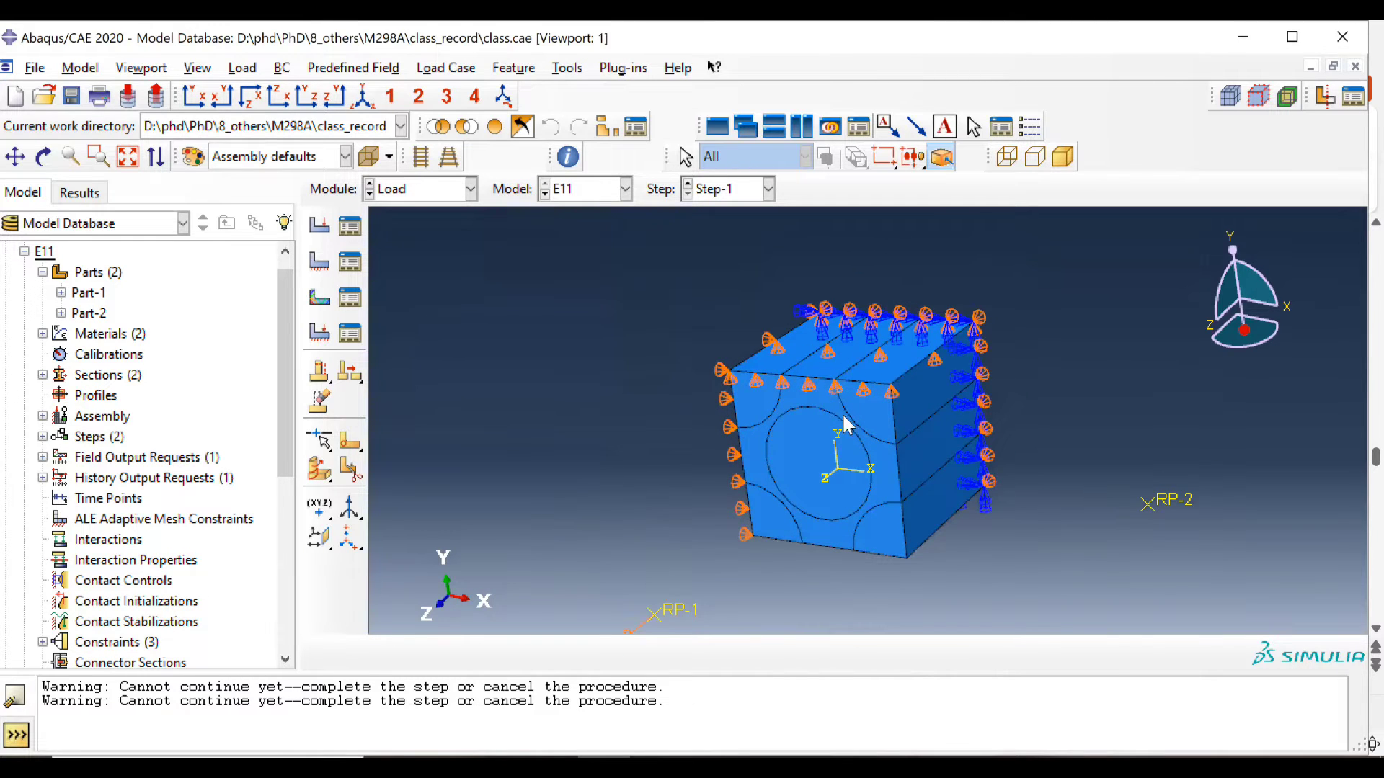
Open the Boundary Condition Manager and inspect the displacement settings of boundary condition left in Step-1, closing its editor without changes.
{"action": "left_click", "coordinate": [351, 263]}
{"action": "left_click_drag", "start_coordinate": [404, 284], "coordinate": [271, 266]}
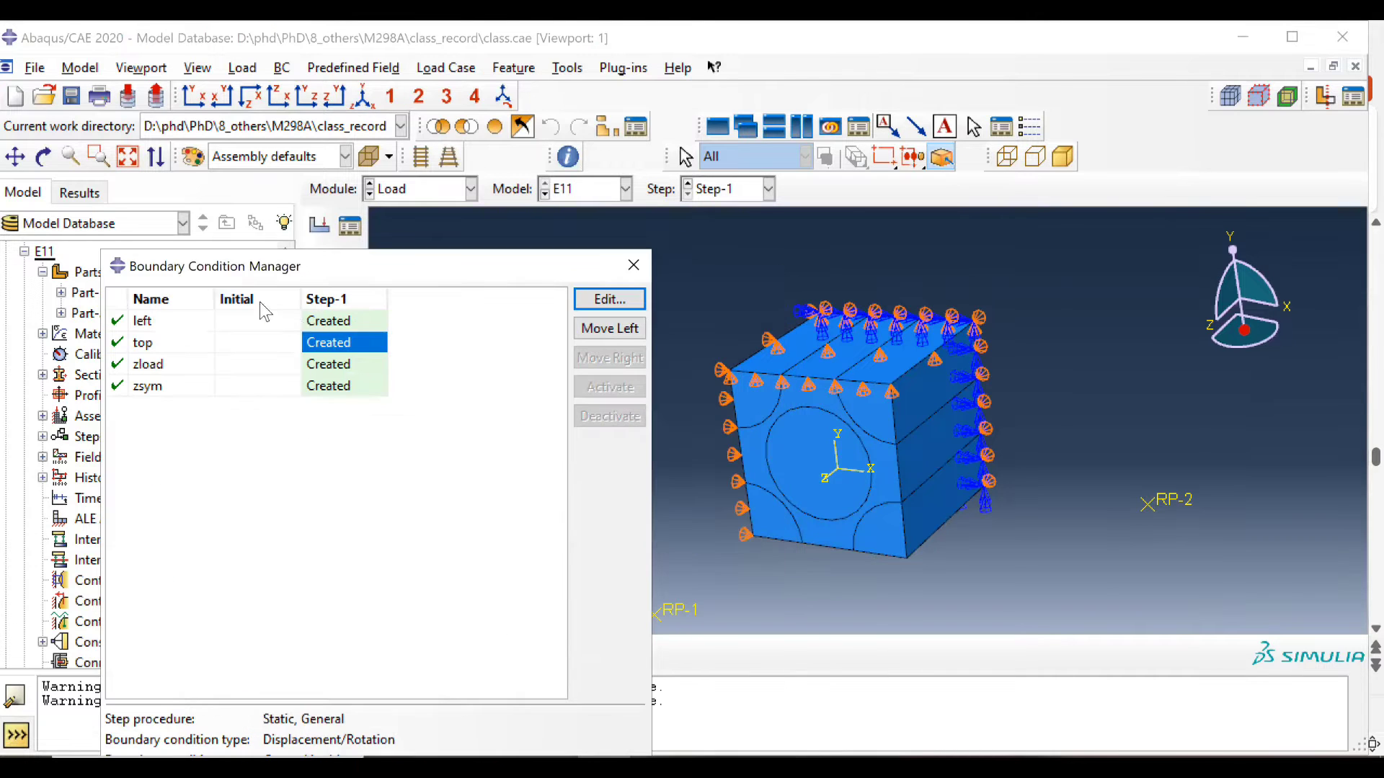
{"action": "left_click", "coordinate": [318, 322]}
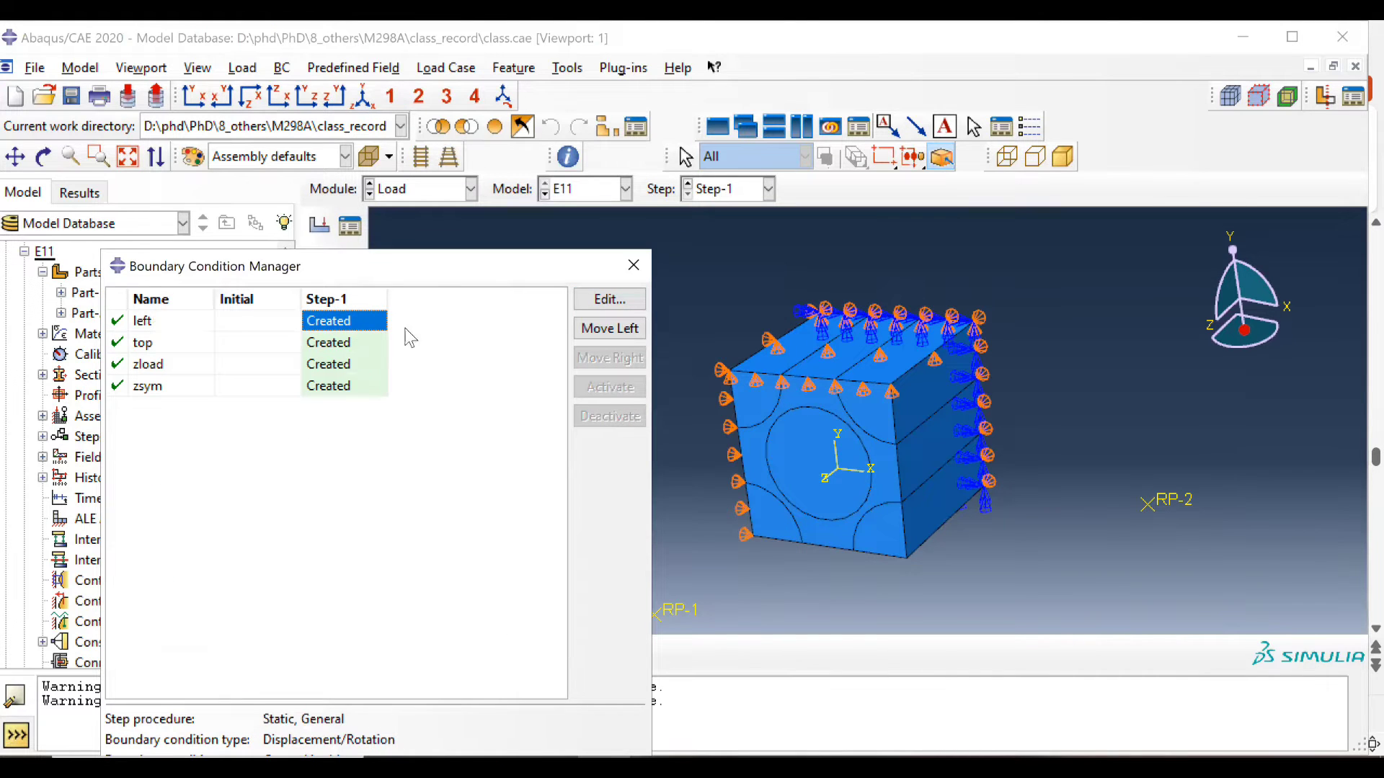
{"action": "left_click", "coordinate": [605, 300]}
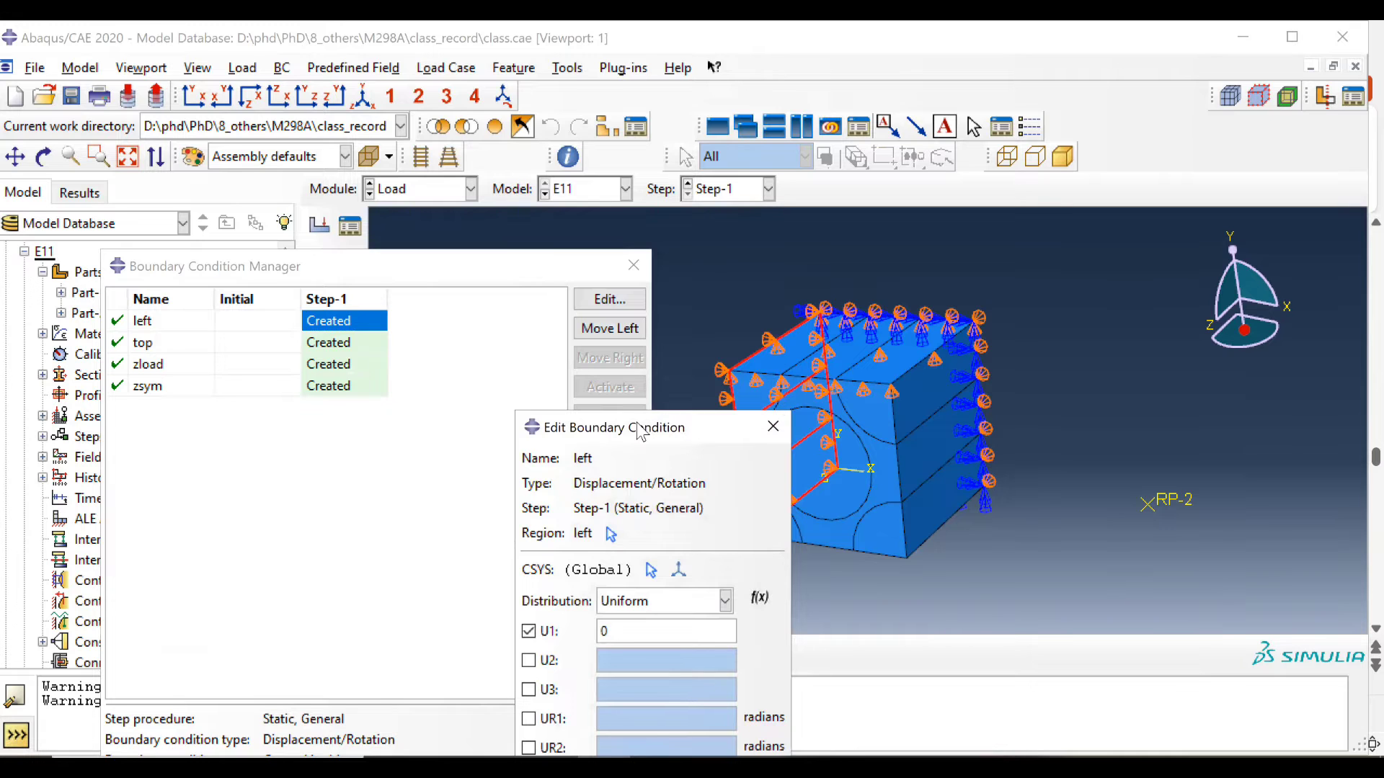
{"action": "left_click_drag", "start_coordinate": [640, 431], "coordinate": [518, 274]}
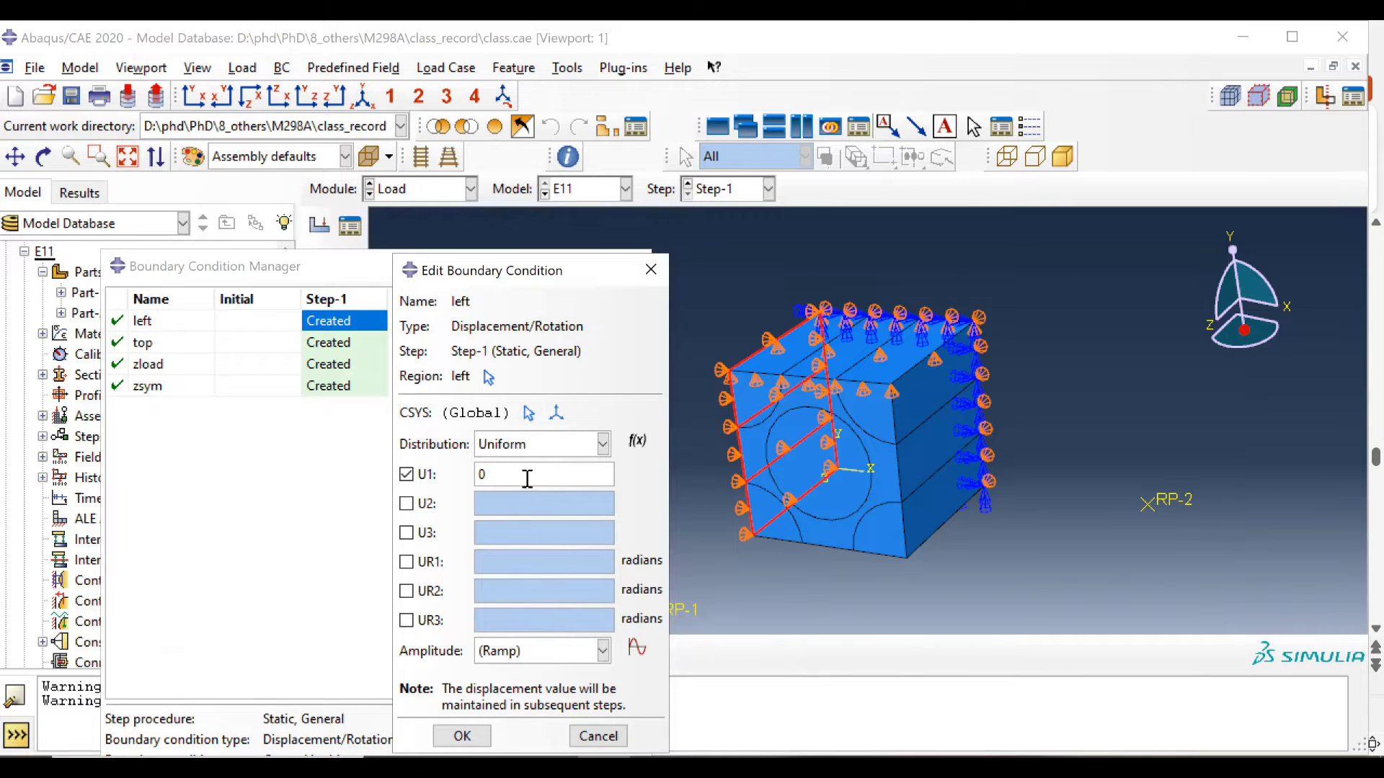
{"action": "left_click", "coordinate": [651, 269]}
Inspect the displacement settings and region of boundary condition top, and close its editor without changes.
{"action": "left_click", "coordinate": [389, 342]}
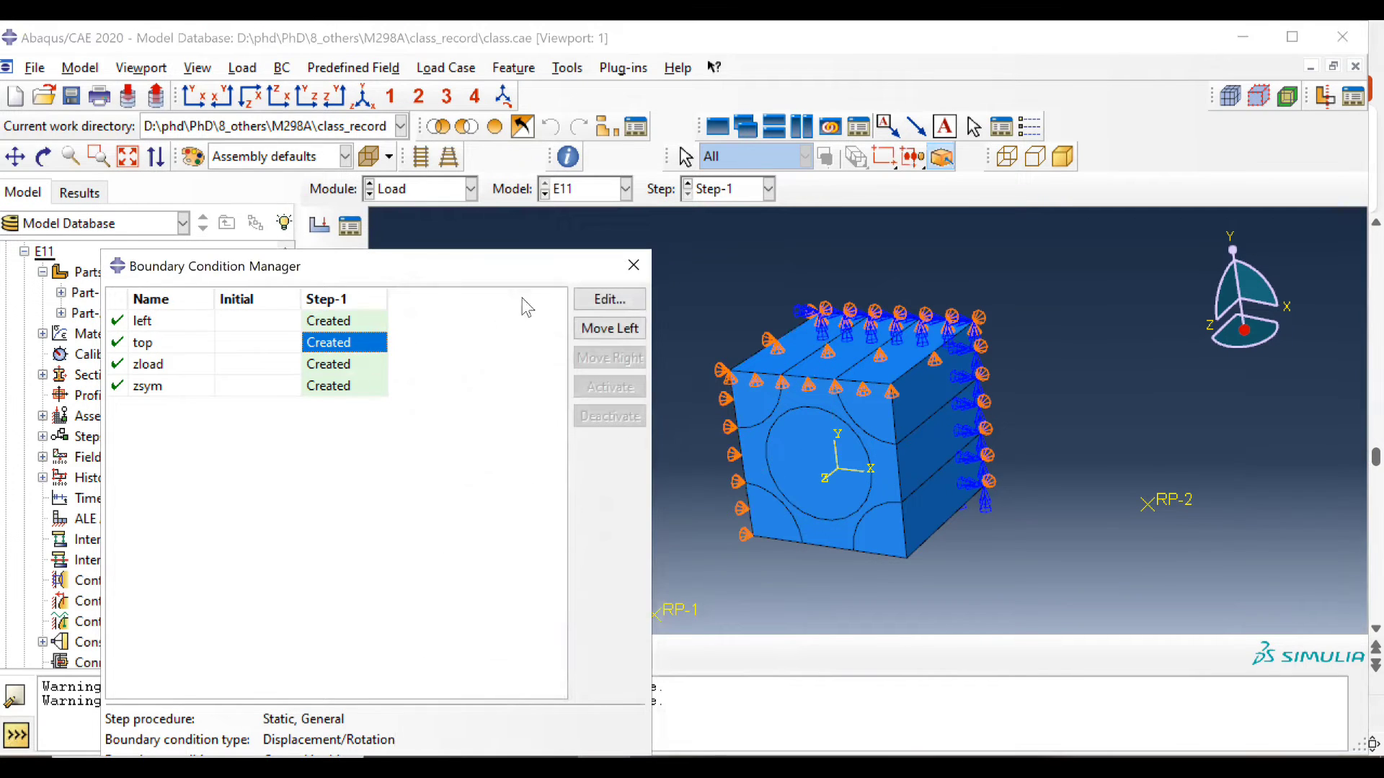
{"action": "left_click", "coordinate": [594, 302]}
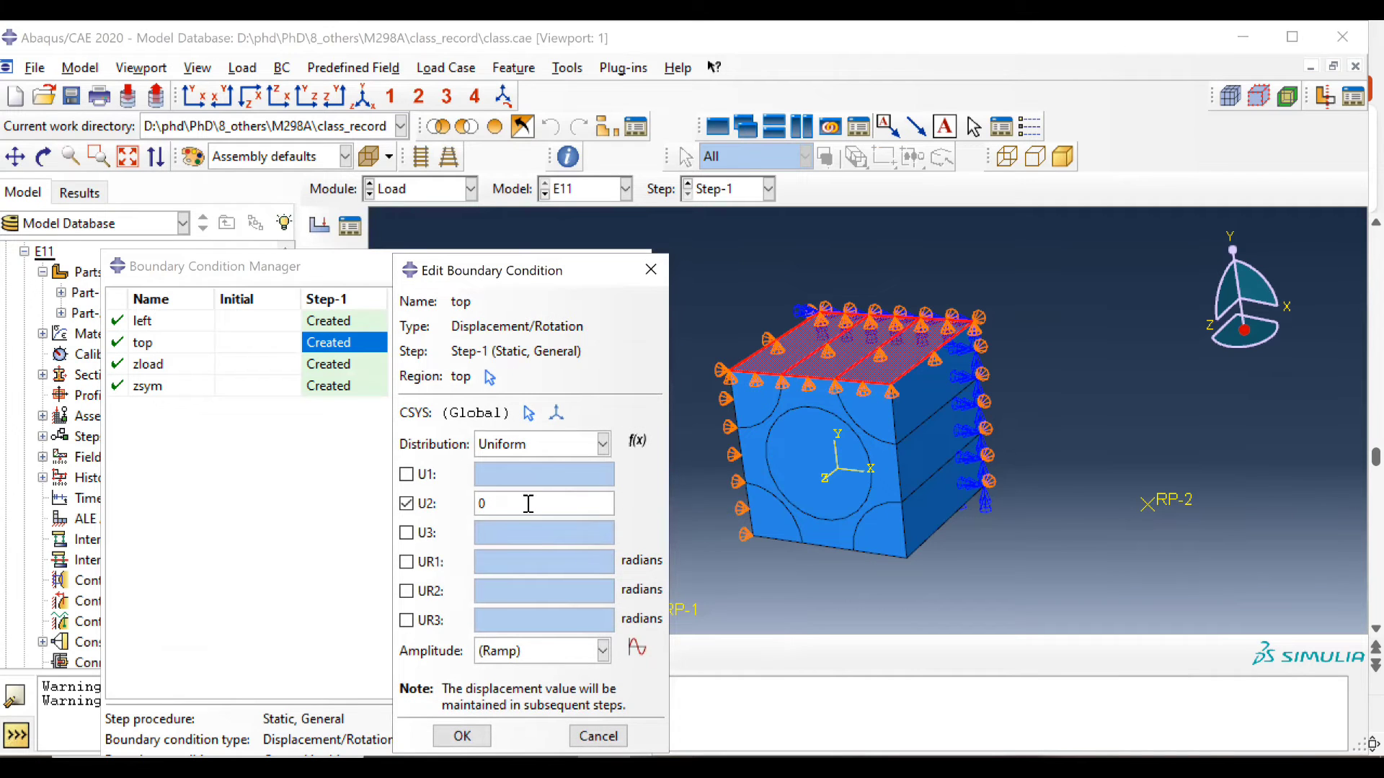
{"action": "left_click", "coordinate": [657, 270]}
Inspect the symmetry type of boundary condition zsym and the cube's back face it applies to, closing its editor without changes.
{"action": "left_click", "coordinate": [353, 364]}
{"action": "left_click", "coordinate": [333, 387]}
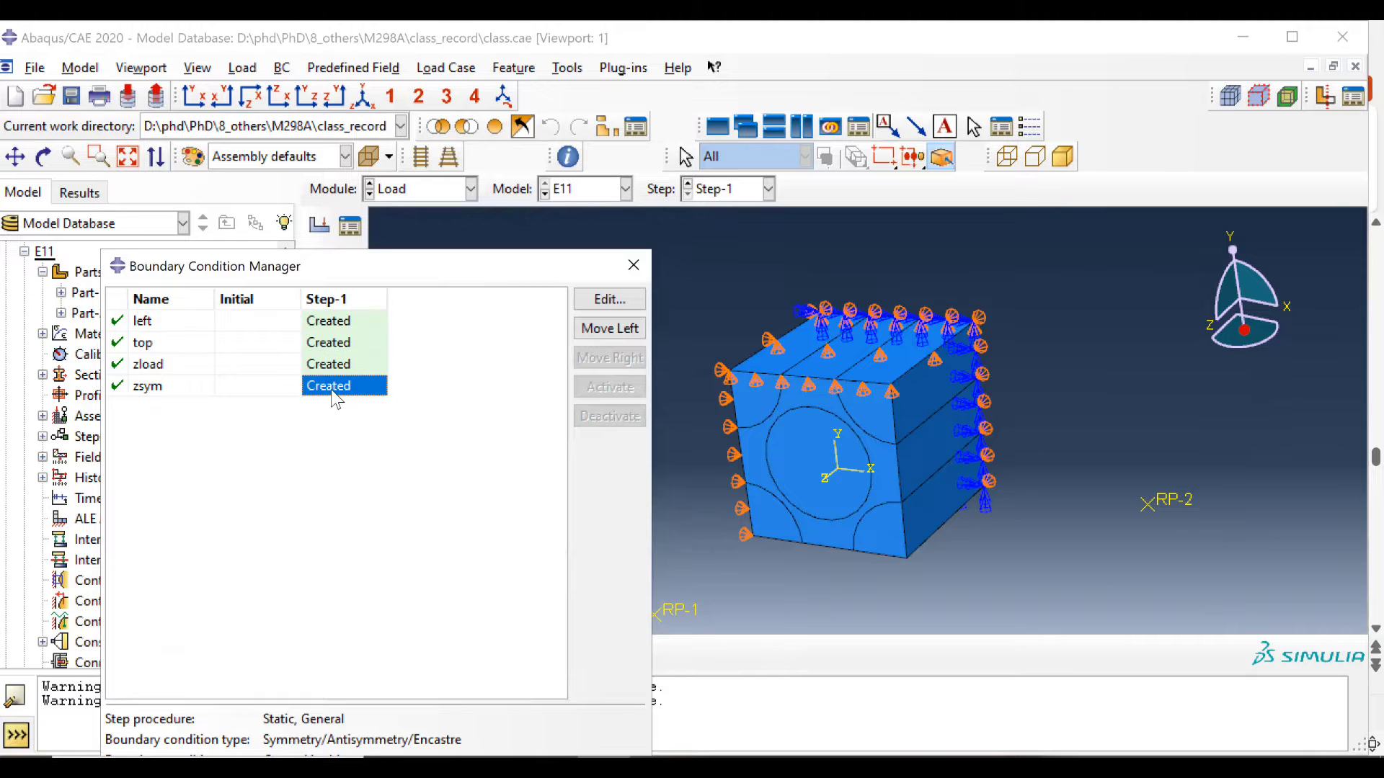
{"action": "left_click", "coordinate": [598, 300]}
{"action": "left_click_drag", "start_coordinate": [973, 306], "coordinate": [818, 389], "text": "ctrl+alt"}
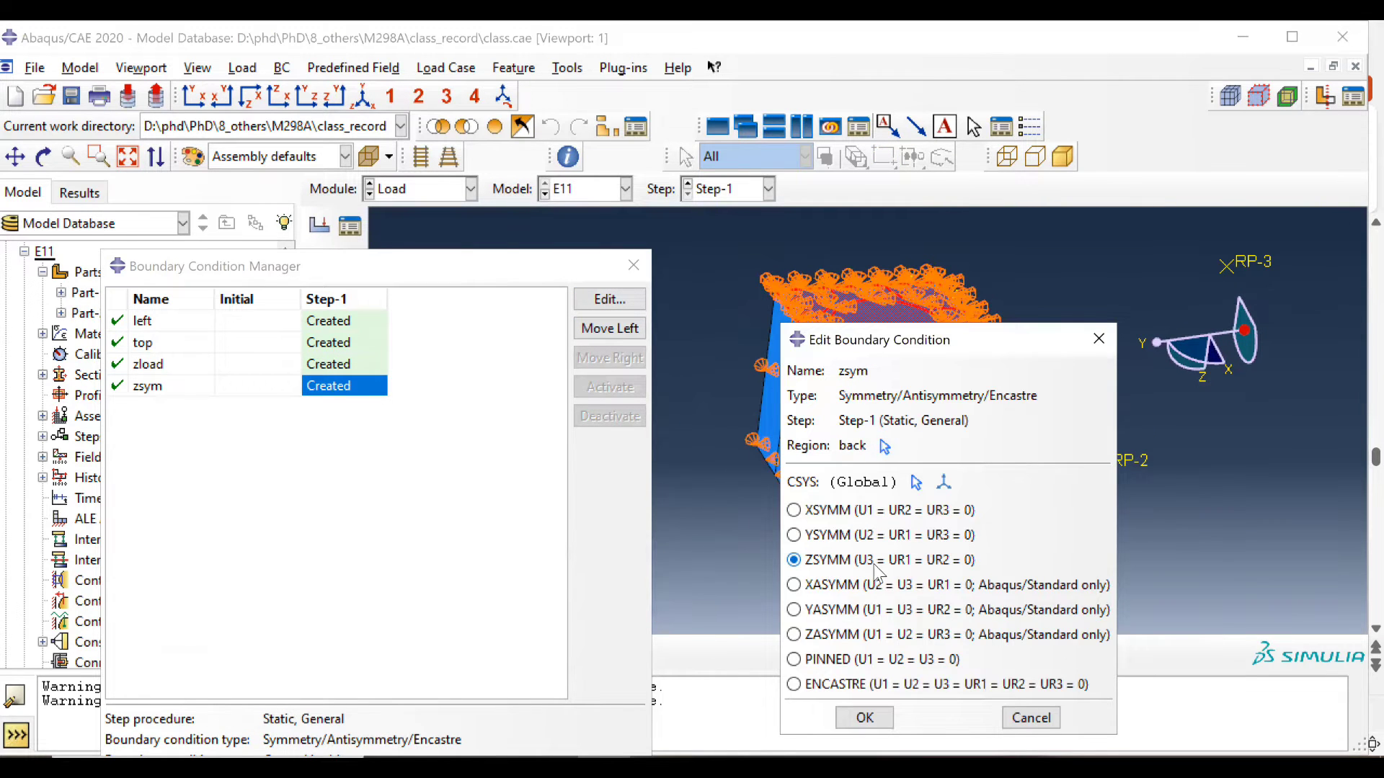
{"action": "left_click_drag", "start_coordinate": [706, 472], "coordinate": [840, 357], "text": "ctrl+alt"}
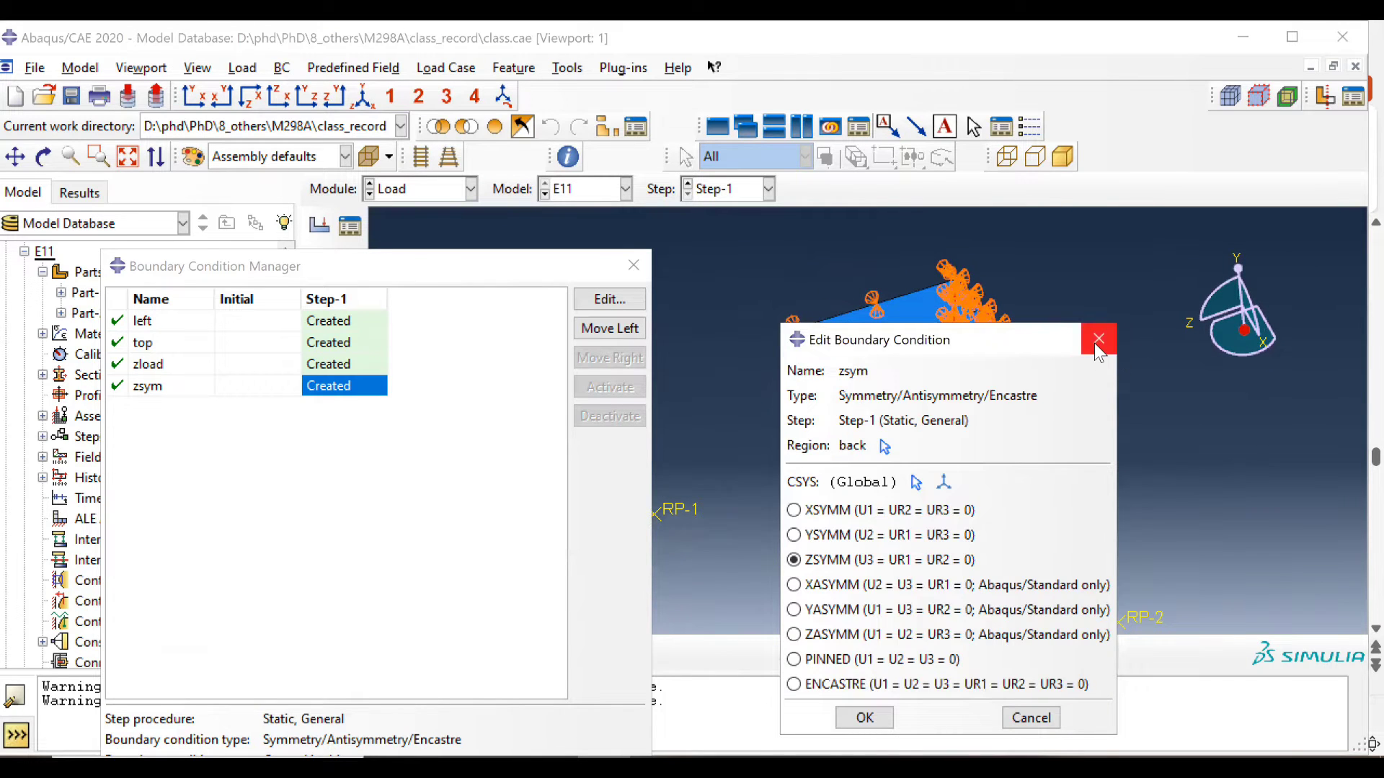
{"action": "left_click", "coordinate": [1096, 341]}
{"action": "left_click_drag", "start_coordinate": [827, 494], "coordinate": [980, 425], "text": "ctrl+alt"}
Inspect the displacement prescribed on set rf1 by boundary condition zload, and close its editor and the Boundary Condition Manager.
{"action": "left_click", "coordinate": [397, 365]}
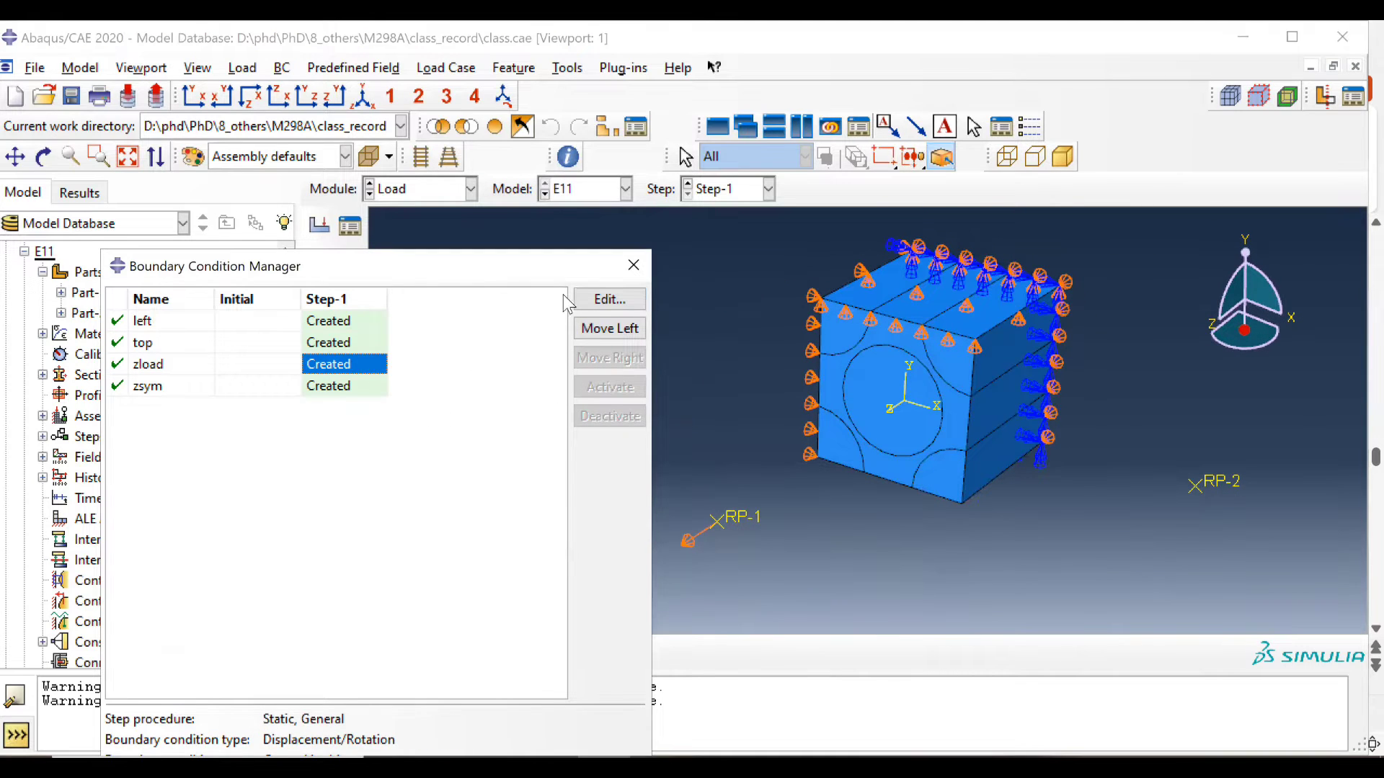
{"action": "left_click", "coordinate": [602, 300]}
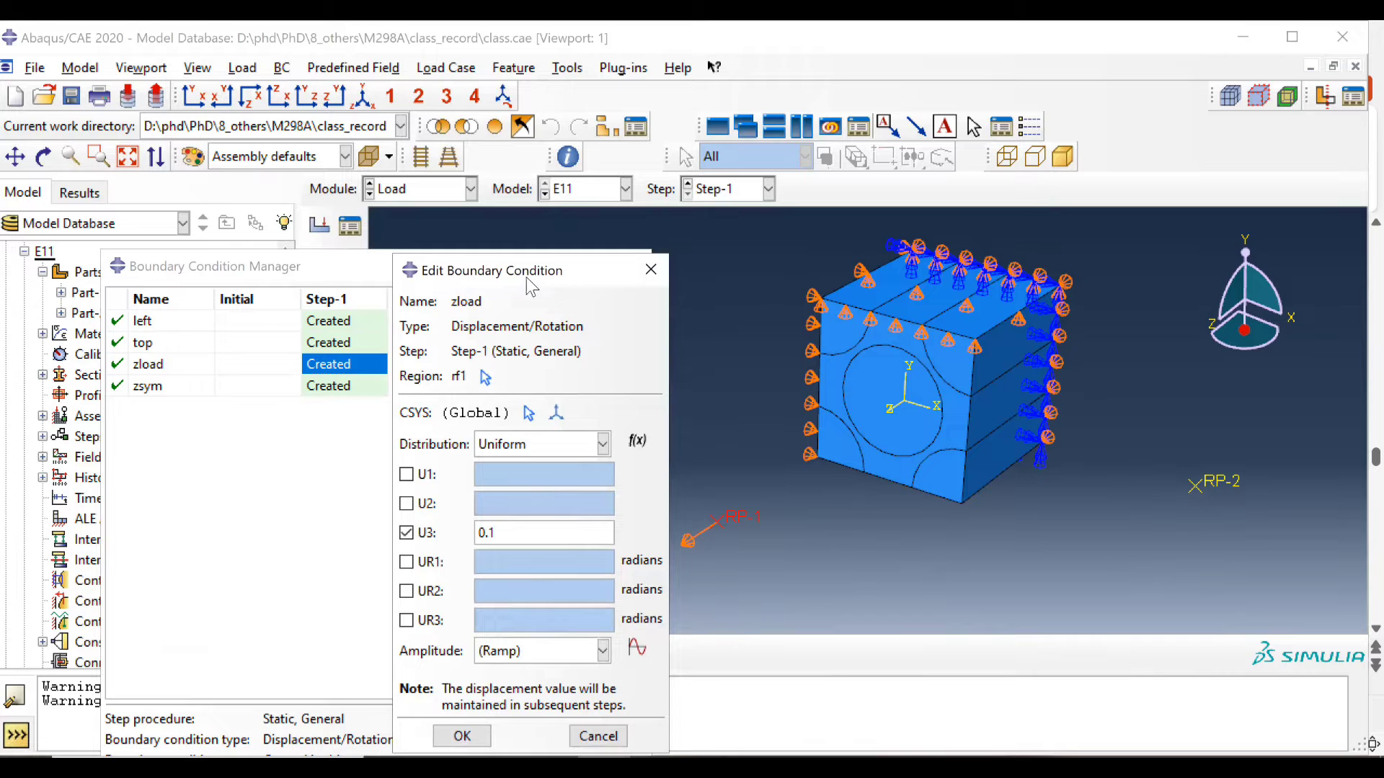
{"action": "left_click_drag", "start_coordinate": [530, 286], "coordinate": [374, 183]}
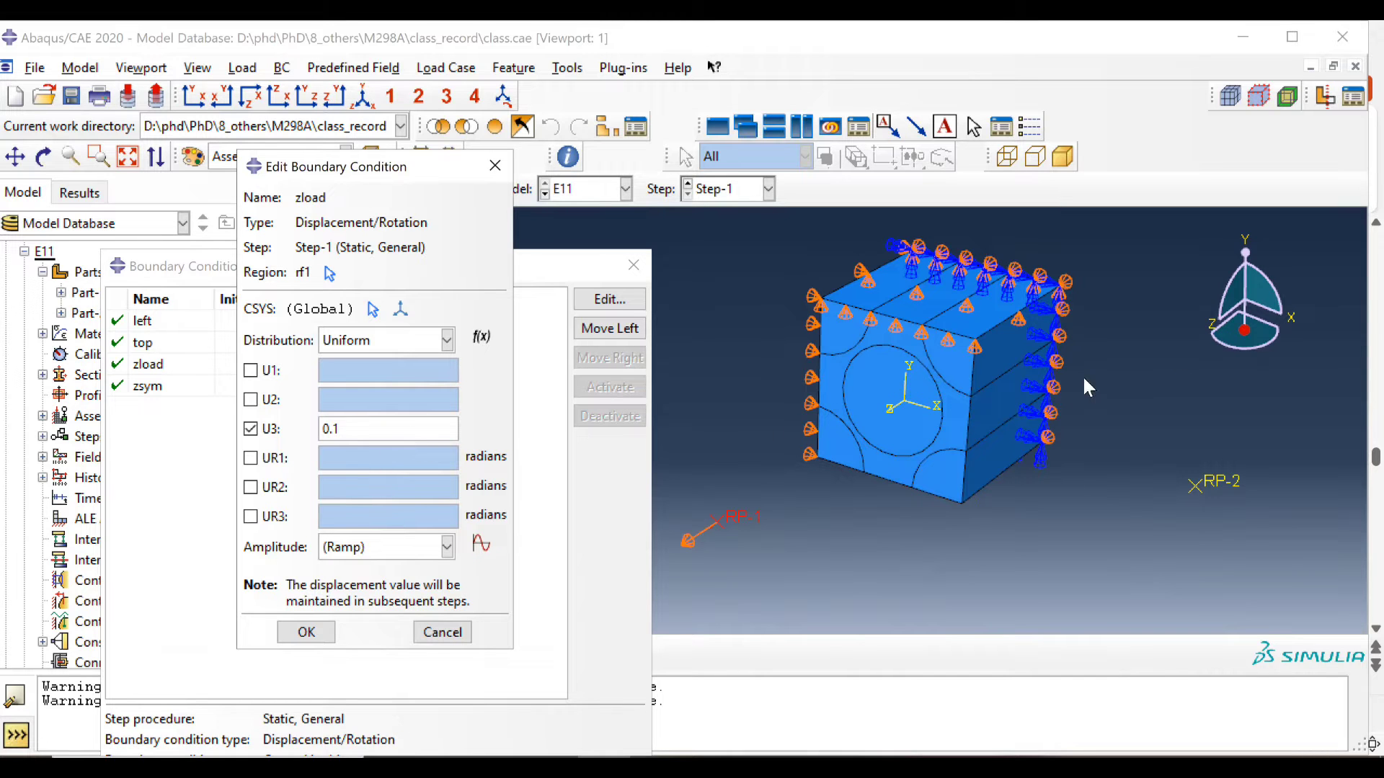
{"action": "left_click", "coordinate": [495, 165]}
{"action": "left_click", "coordinate": [633, 266]}
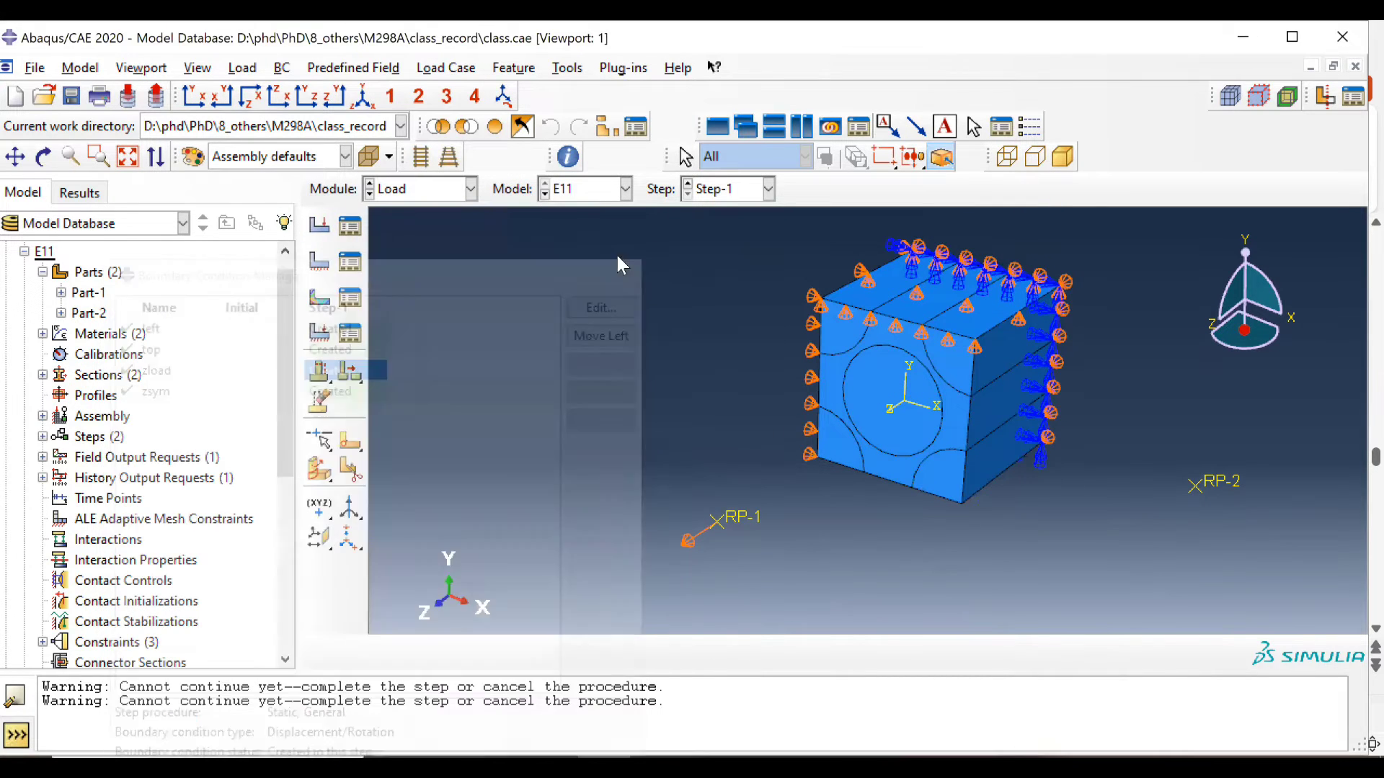
Switch to the Mesh module and set the mesh object to Part to display Part-1.
{"action": "left_click", "coordinate": [438, 189]}
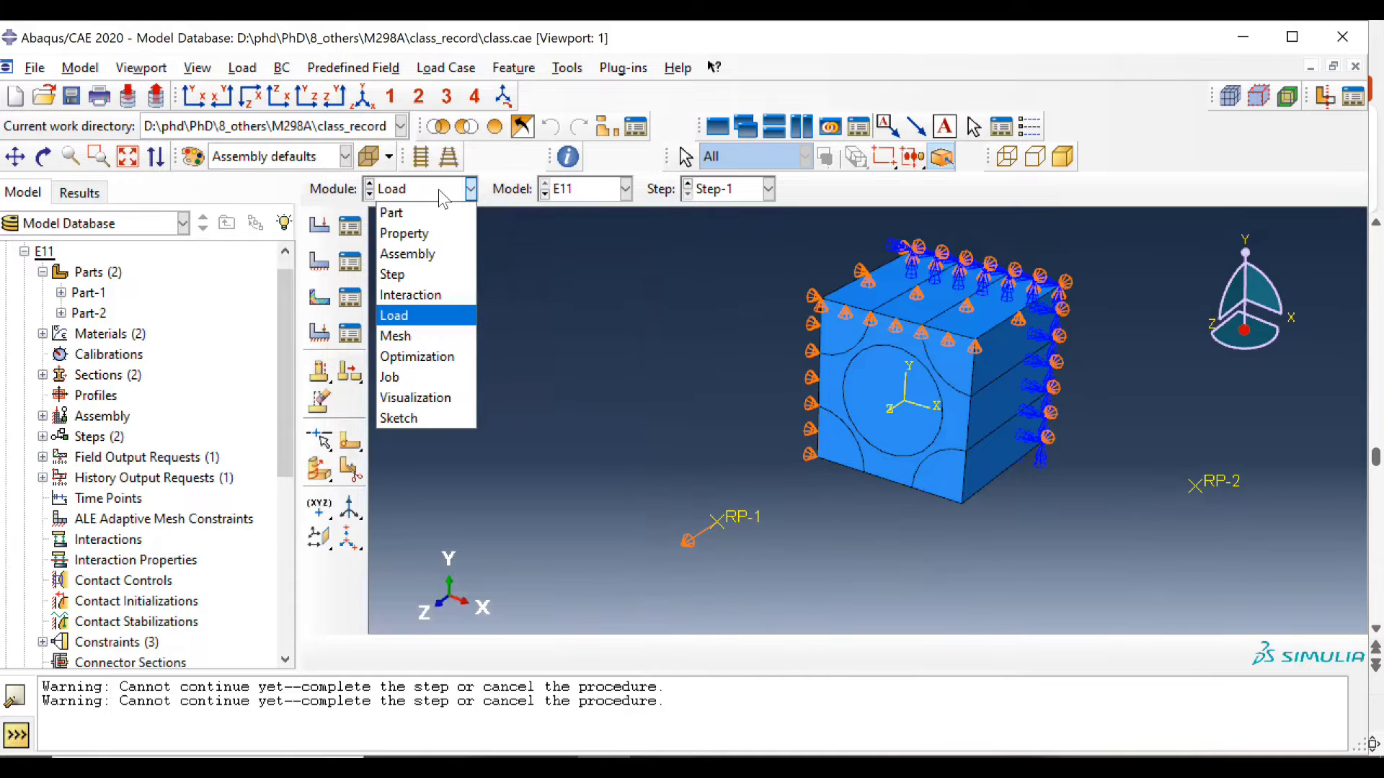
{"action": "left_click", "coordinate": [440, 337]}
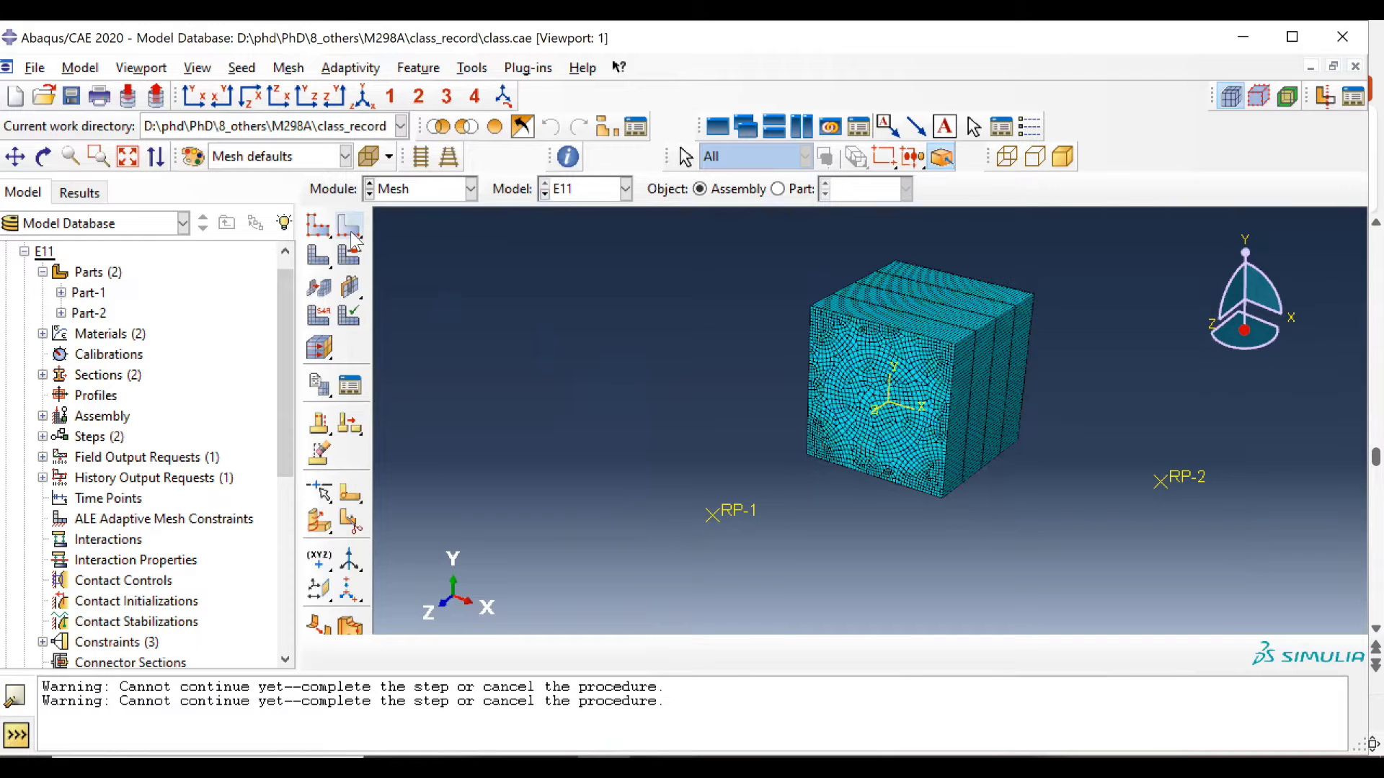
{"action": "left_click", "coordinate": [349, 258]}
{"action": "left_click", "coordinate": [678, 443]}
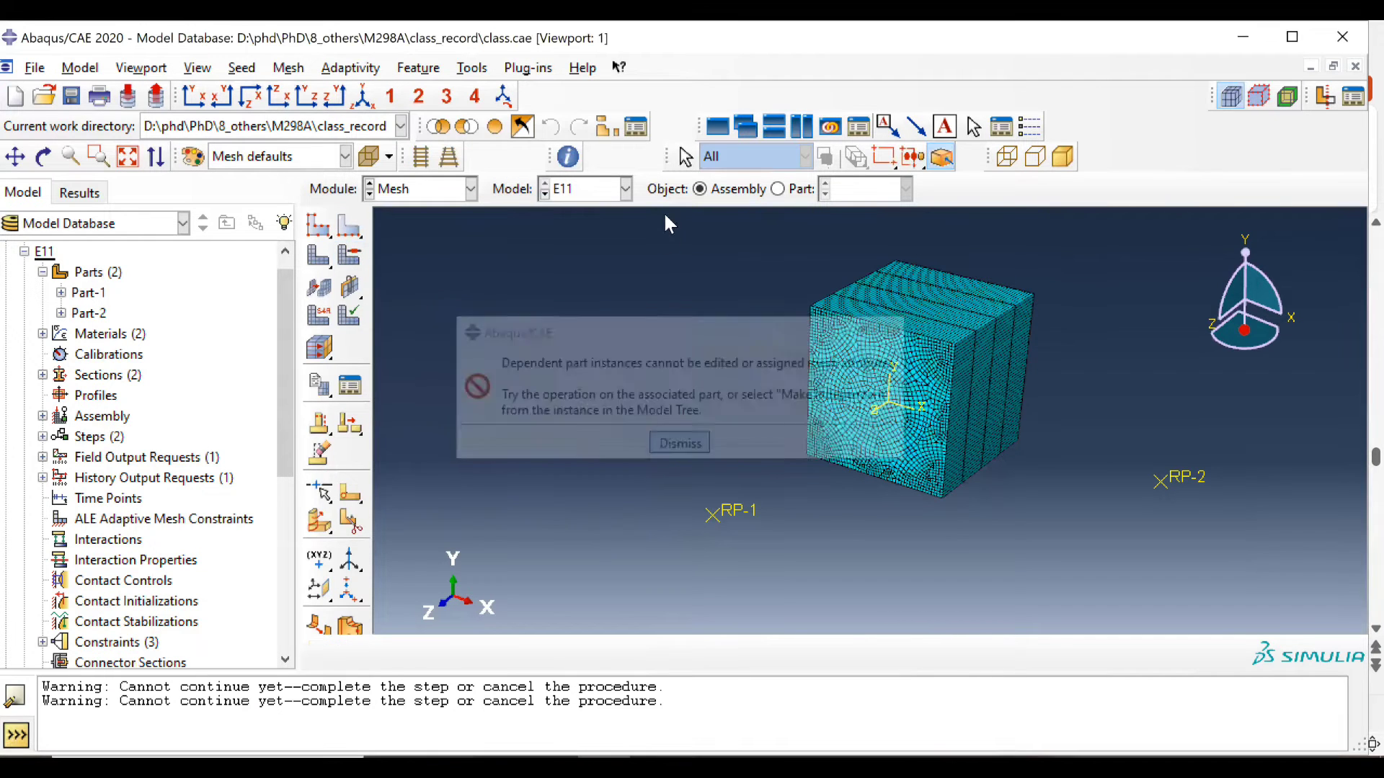
{"action": "left_click", "coordinate": [778, 189]}
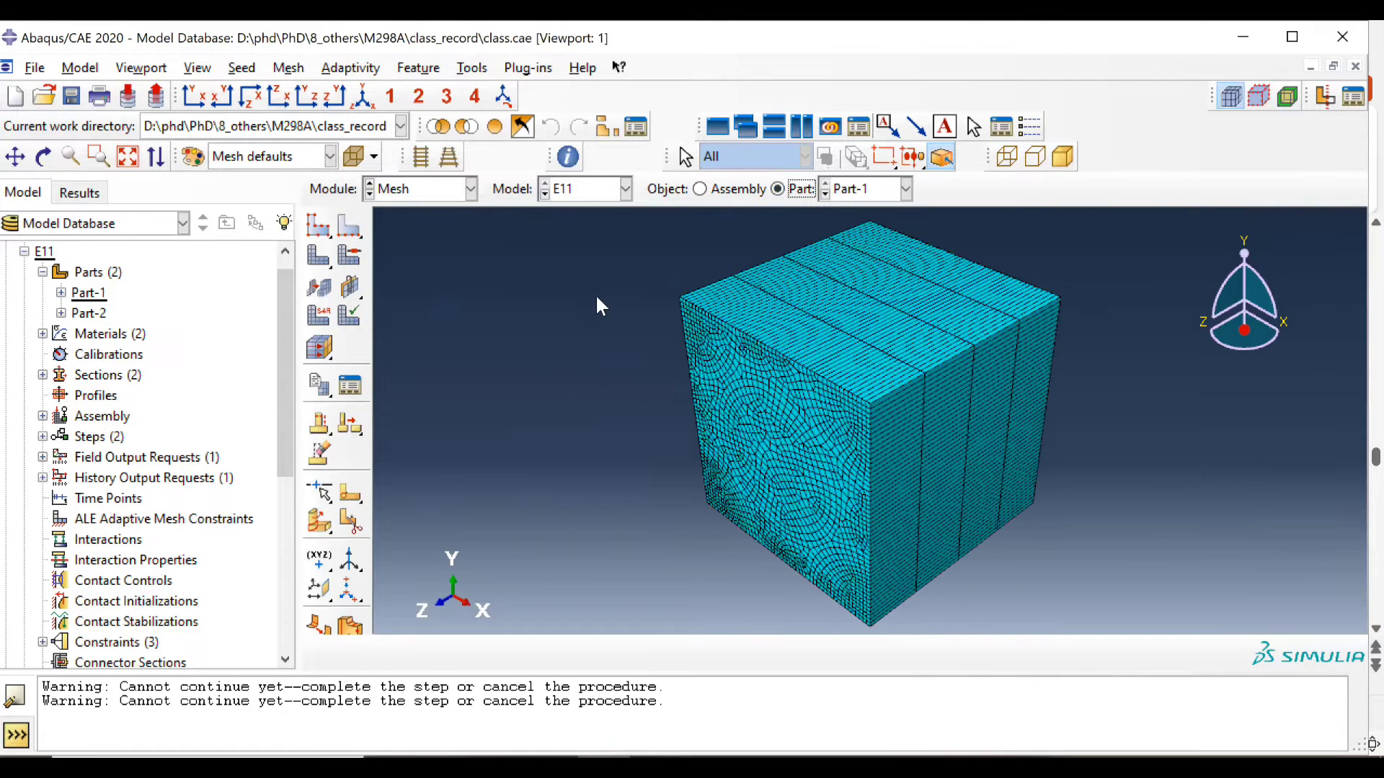
Inspect the mesh controls assigned to a cell region of Part-1, viewing the front face, and close the dialog without changes.
{"action": "left_click", "coordinate": [351, 257]}
{"action": "left_click", "coordinate": [712, 465]}
{"action": "middle_click", "coordinate": [486, 382]}
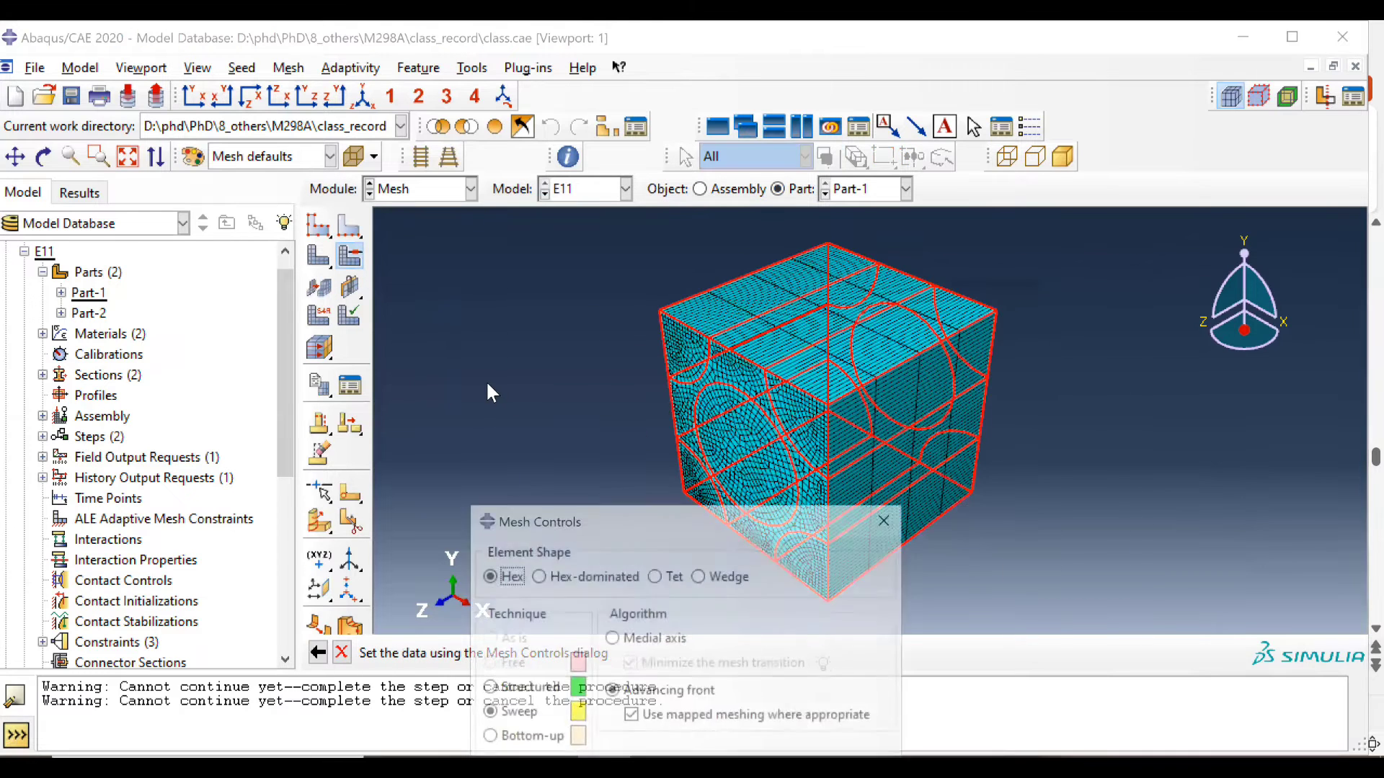
{"action": "left_click_drag", "start_coordinate": [599, 515], "coordinate": [379, 270]}
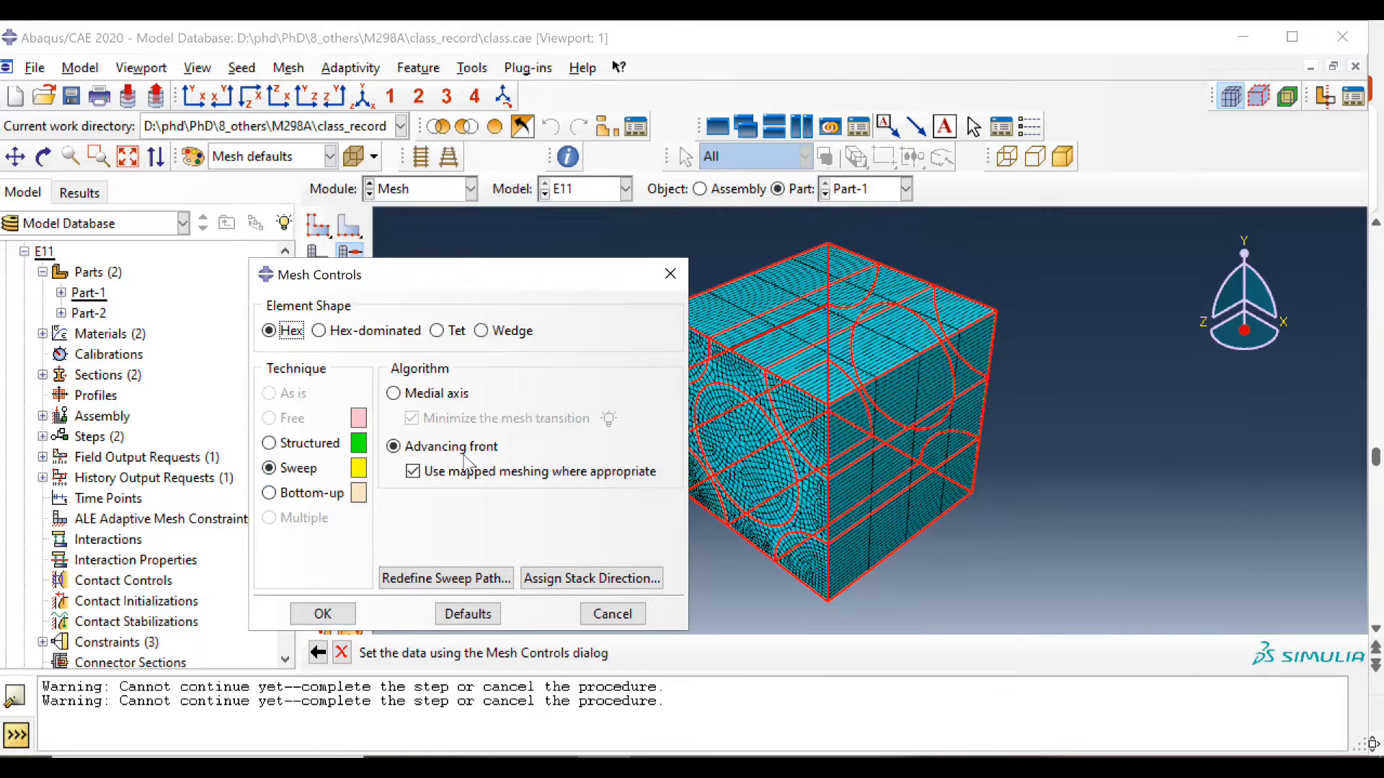
{"action": "left_click_drag", "start_coordinate": [821, 529], "coordinate": [809, 417], "text": "ctrl+alt"}
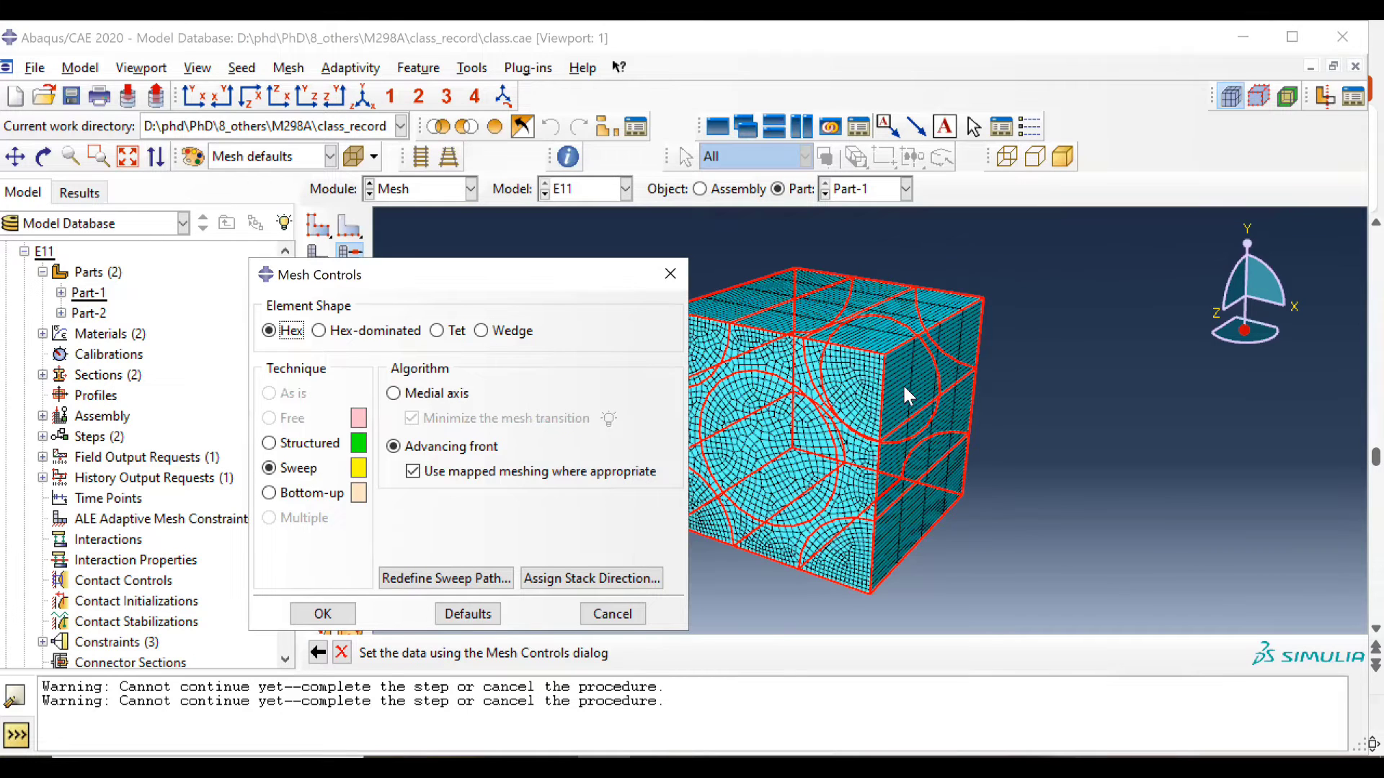
{"action": "left_click", "coordinate": [676, 282]}
Inspect the local seeds on the opposing middle edges along the front face's top and bottom, and close the dialog without changes.
{"action": "left_click", "coordinate": [351, 227]}
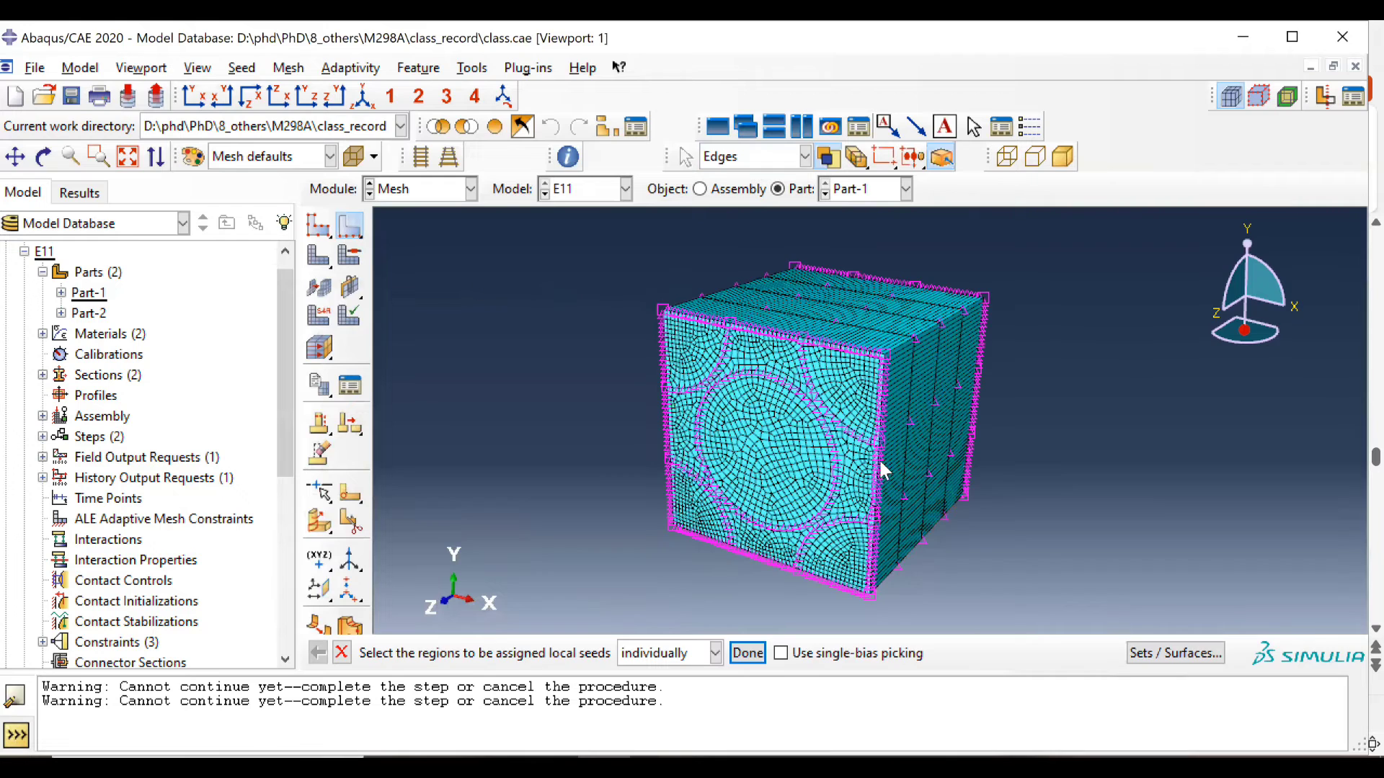
{"action": "left_click_drag", "start_coordinate": [966, 472], "coordinate": [836, 339]}
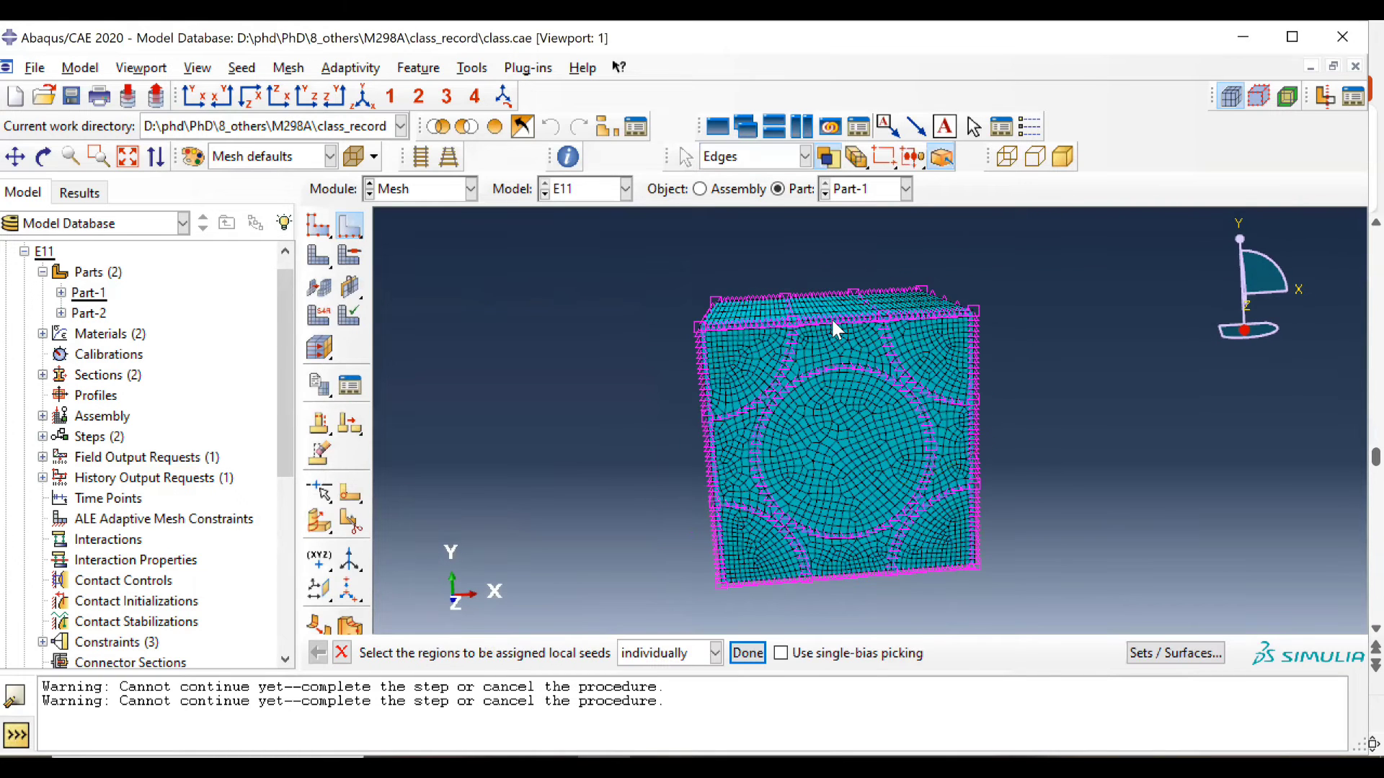
{"action": "left_click", "coordinate": [766, 325]}
{"action": "left_click", "coordinate": [863, 574]}
{"action": "left_click", "coordinate": [836, 319], "text": "shift"}
{"action": "middle_click", "coordinate": [800, 359]}
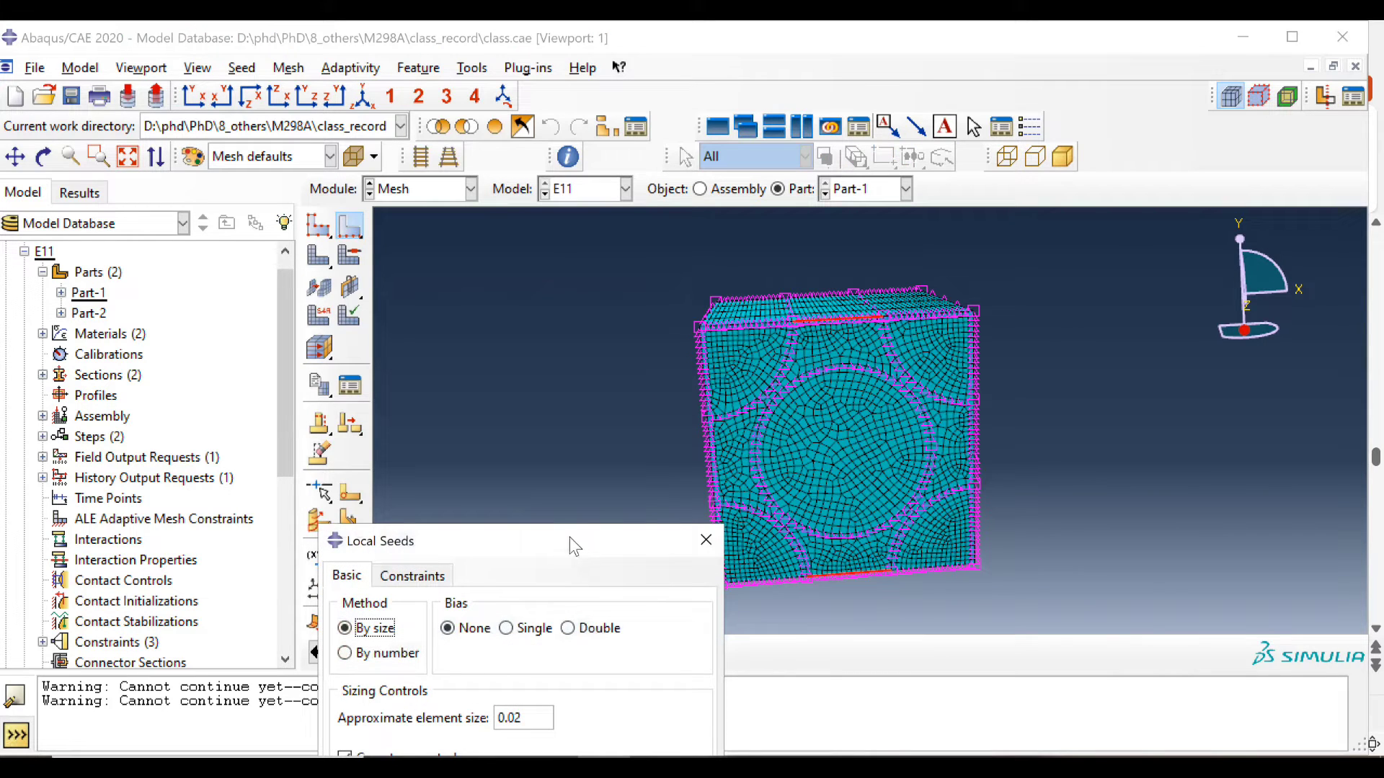
{"action": "left_click_drag", "start_coordinate": [569, 537], "coordinate": [509, 283]}
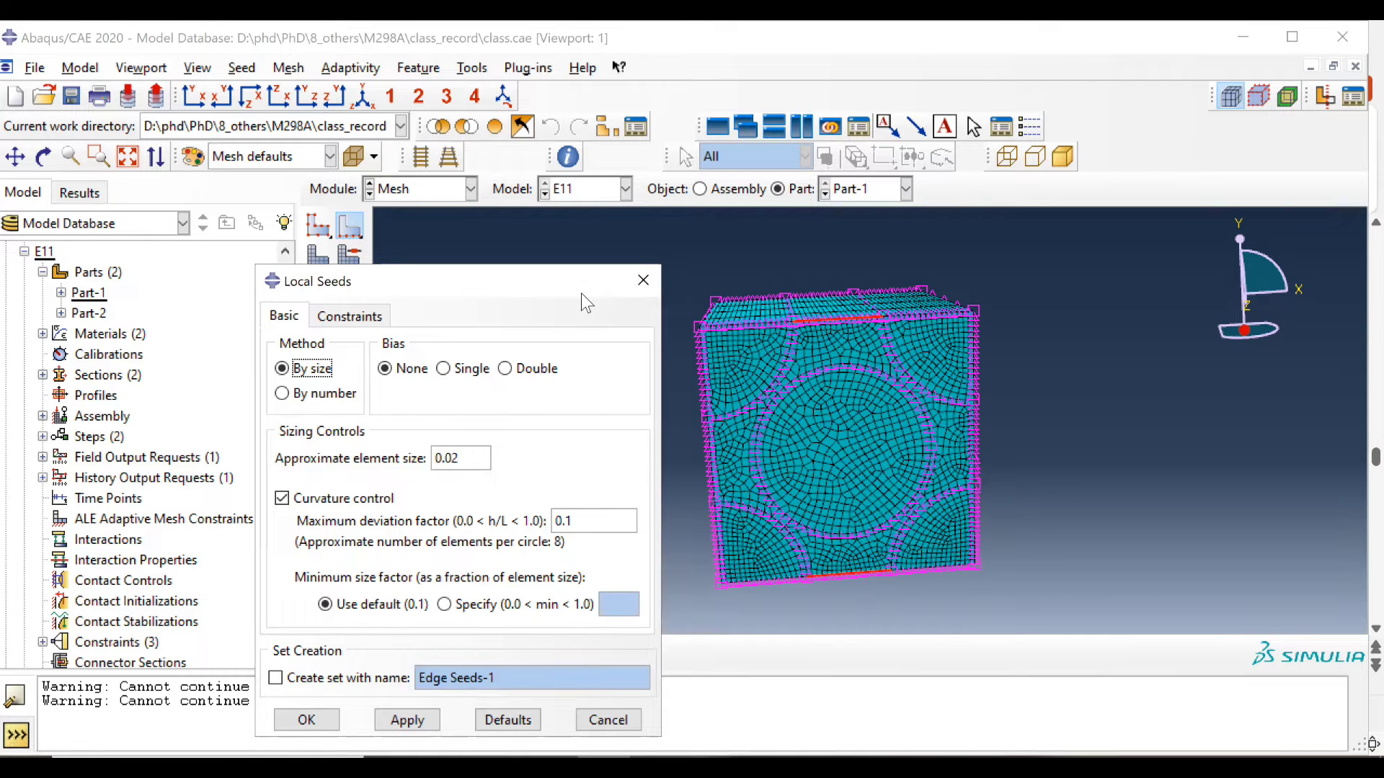
{"action": "left_click", "coordinate": [641, 282]}
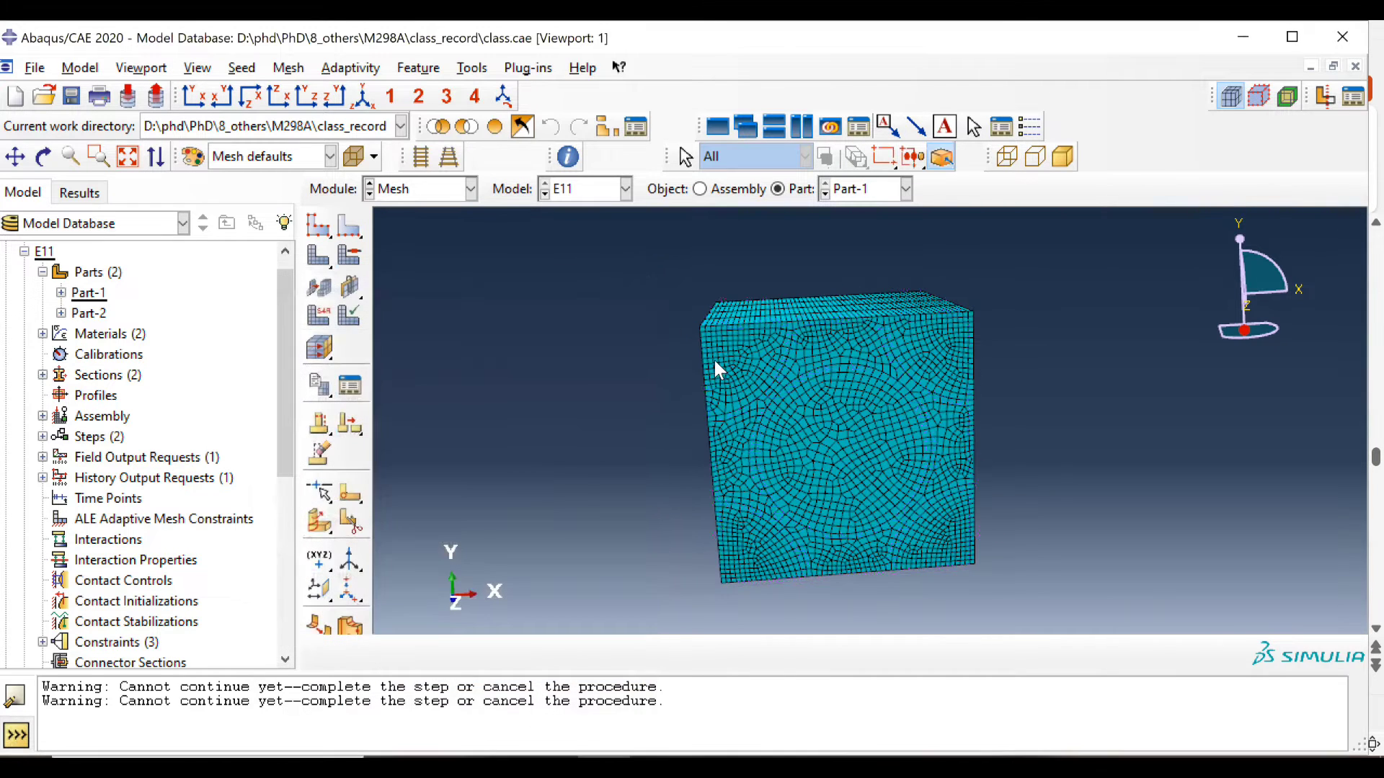
Inspect the local seeds on the opposing upper edges along the front face's two vertical sides, leaving them unchanged.
{"action": "left_click", "coordinate": [349, 226]}
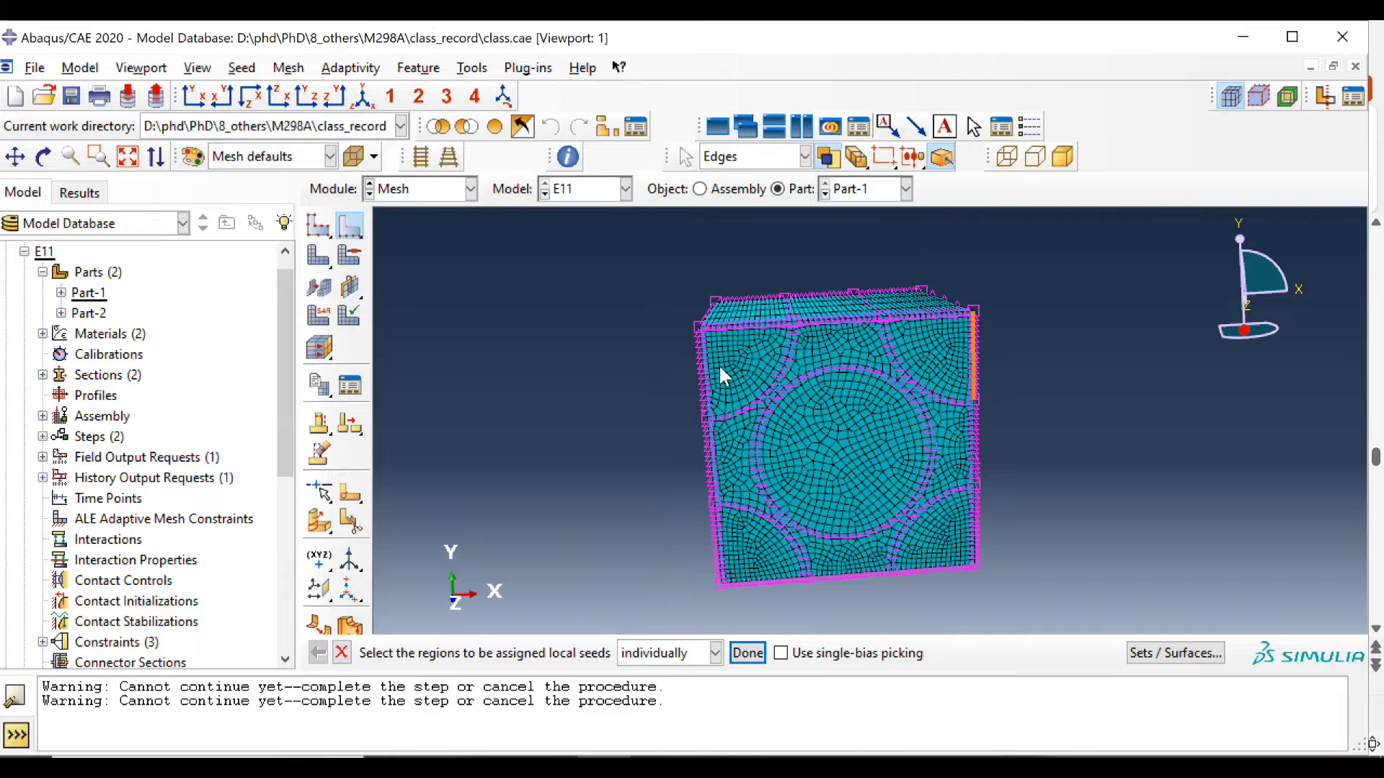
{"action": "middle_click", "coordinate": [668, 380]}
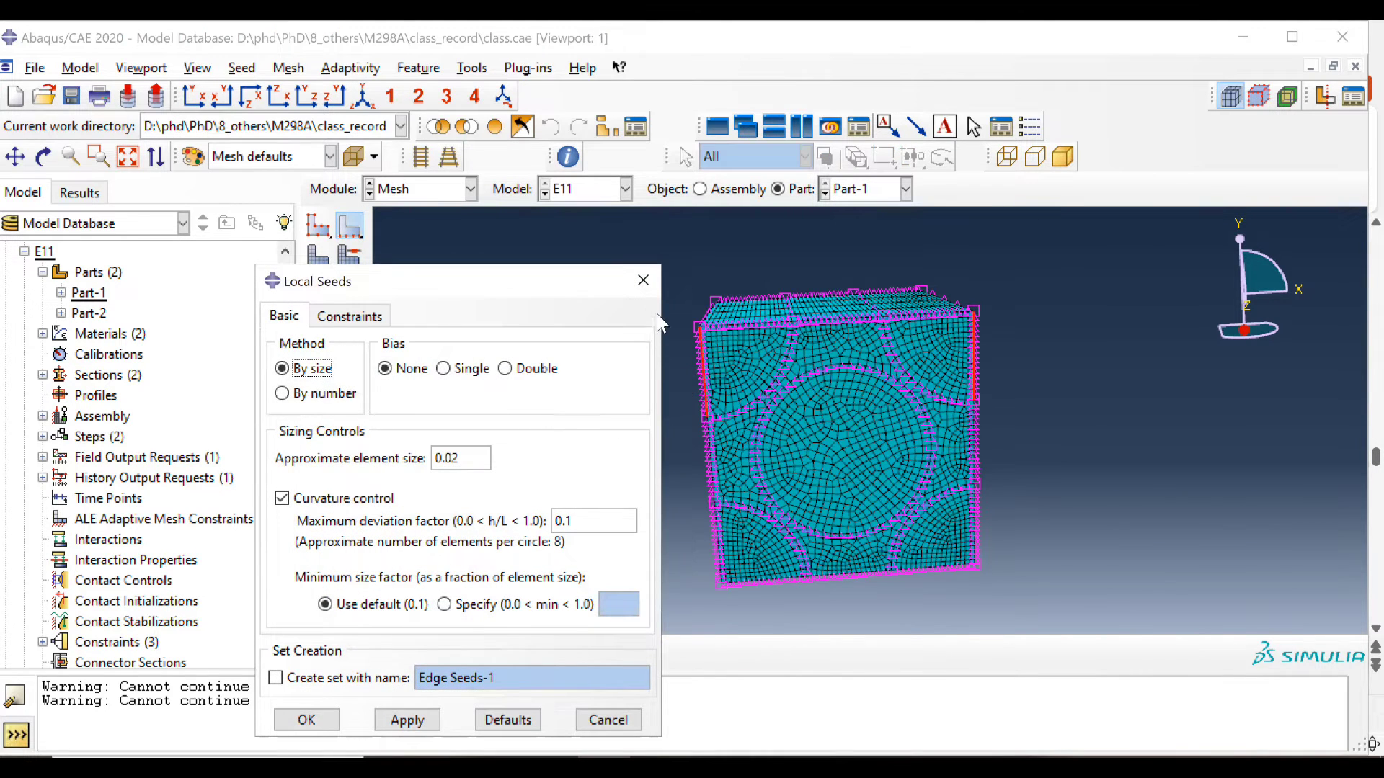
{"action": "left_click", "coordinate": [643, 281]}
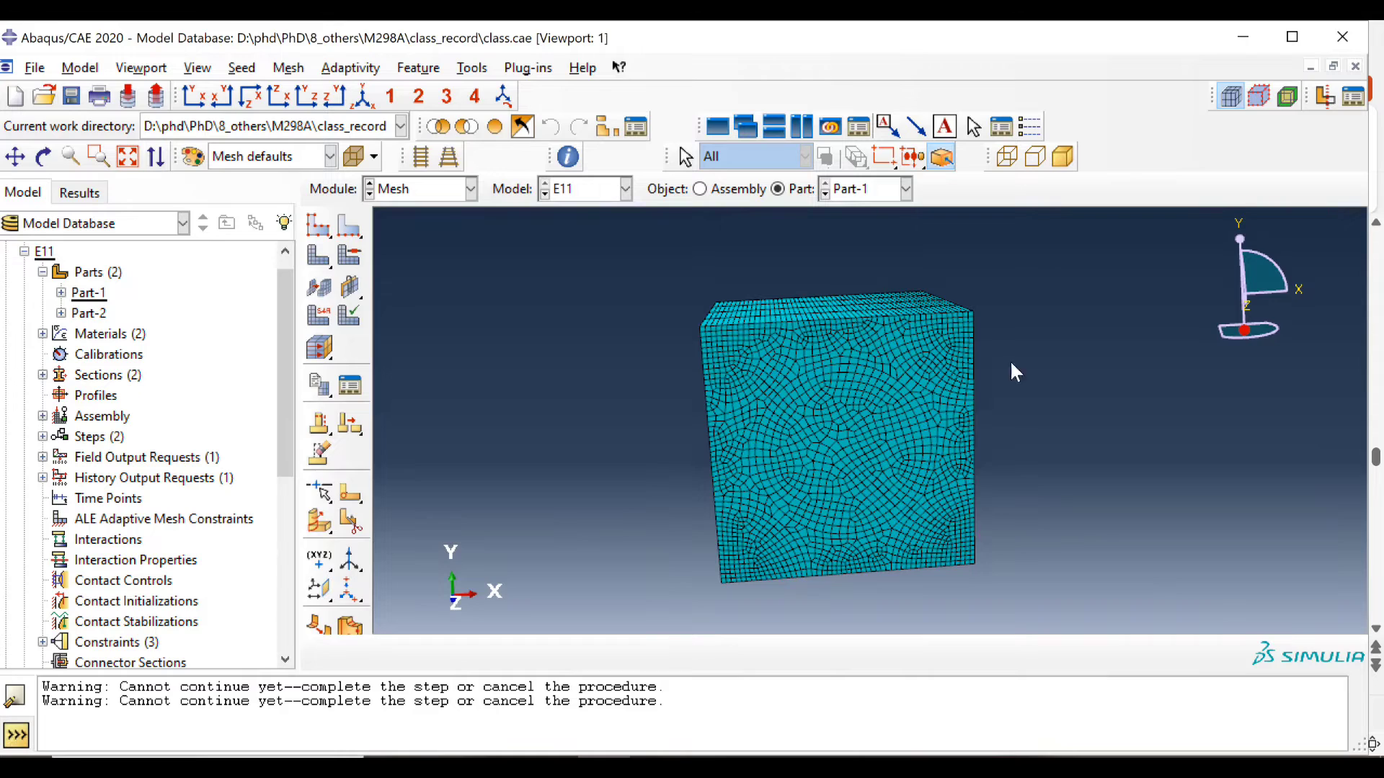
Inspect the element type assigned to all cells of Part-1 and close the dialog without changes.
{"action": "left_click_drag", "start_coordinate": [918, 529], "coordinate": [775, 516], "text": "ctrl+alt"}
{"action": "left_click_drag", "start_coordinate": [909, 351], "coordinate": [720, 403], "text": "ctrl+alt"}
{"action": "left_click", "coordinate": [319, 314]}
{"action": "left_click_drag", "start_coordinate": [624, 274], "coordinate": [1162, 643]}
{"action": "middle_click", "coordinate": [865, 490]}
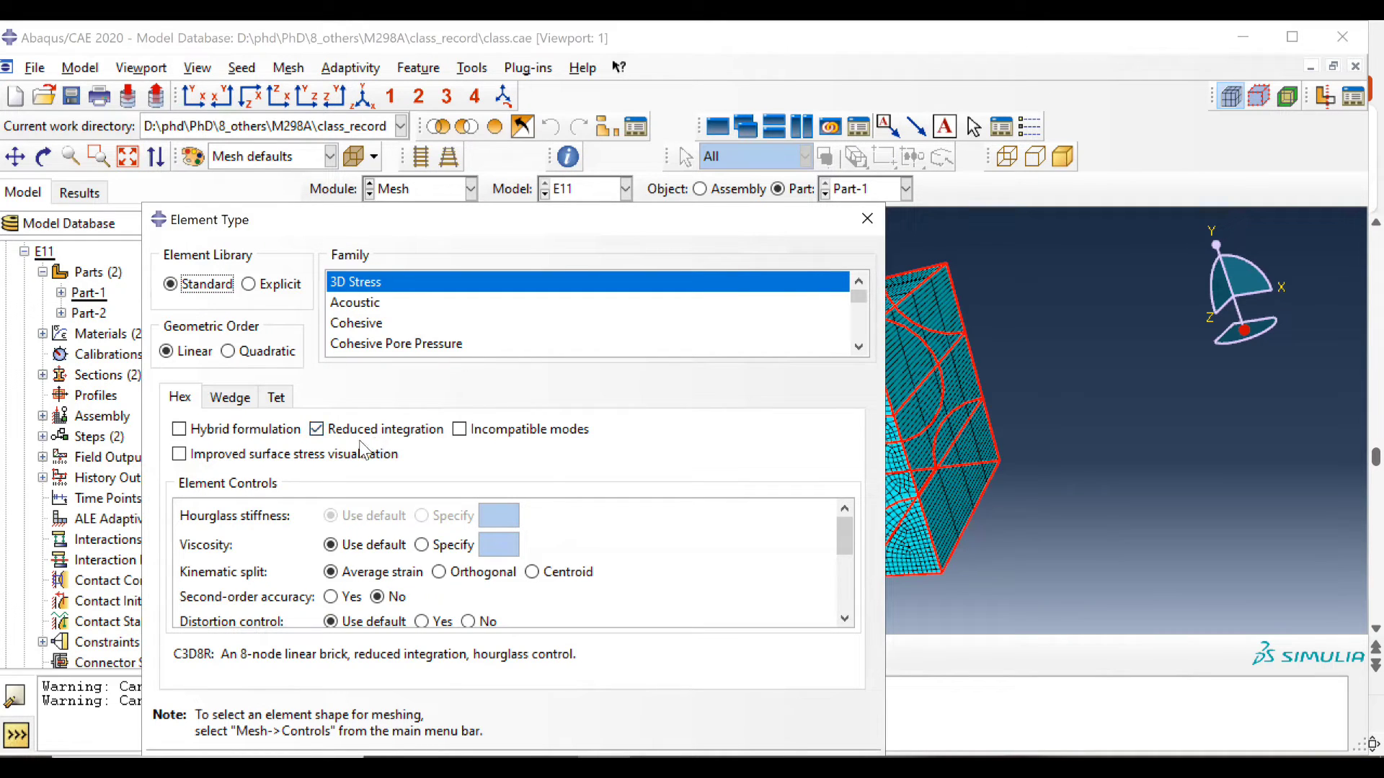
{"action": "left_click", "coordinate": [867, 218]}
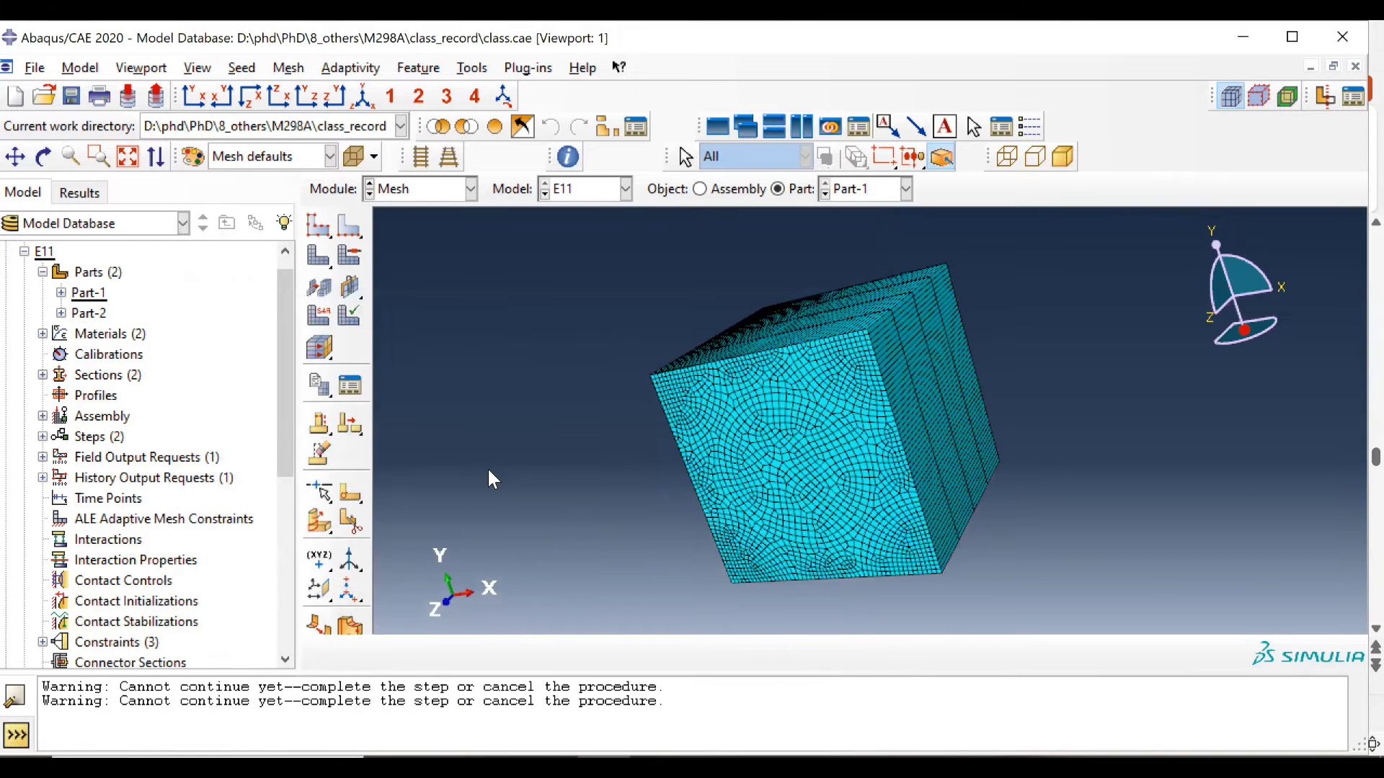
{"action": "scroll", "coordinate": [487, 437], "scroll_direction": "down", "scroll_amount": 1}
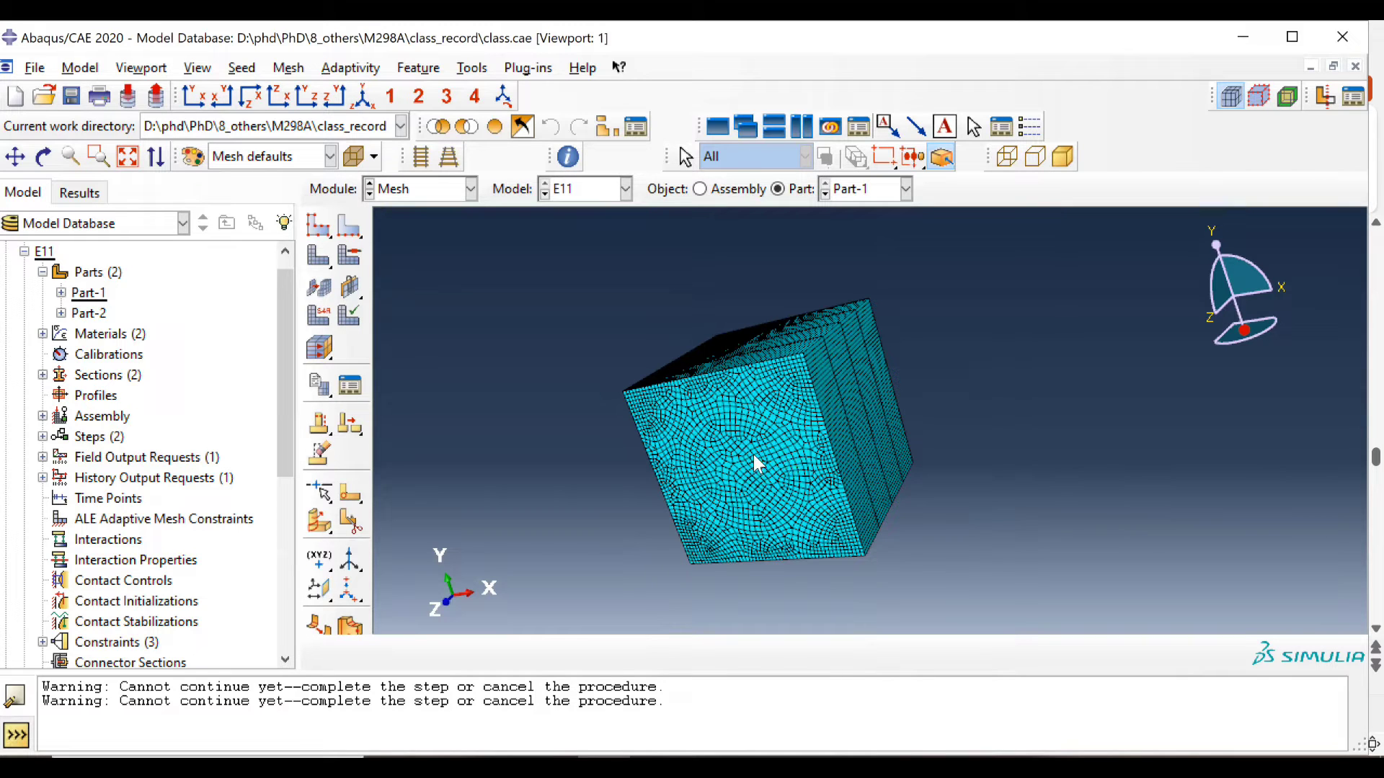
Switch to the Step module and inspect the reaction force variables selected in history output request H-Output-1.
{"action": "left_click", "coordinate": [431, 192]}
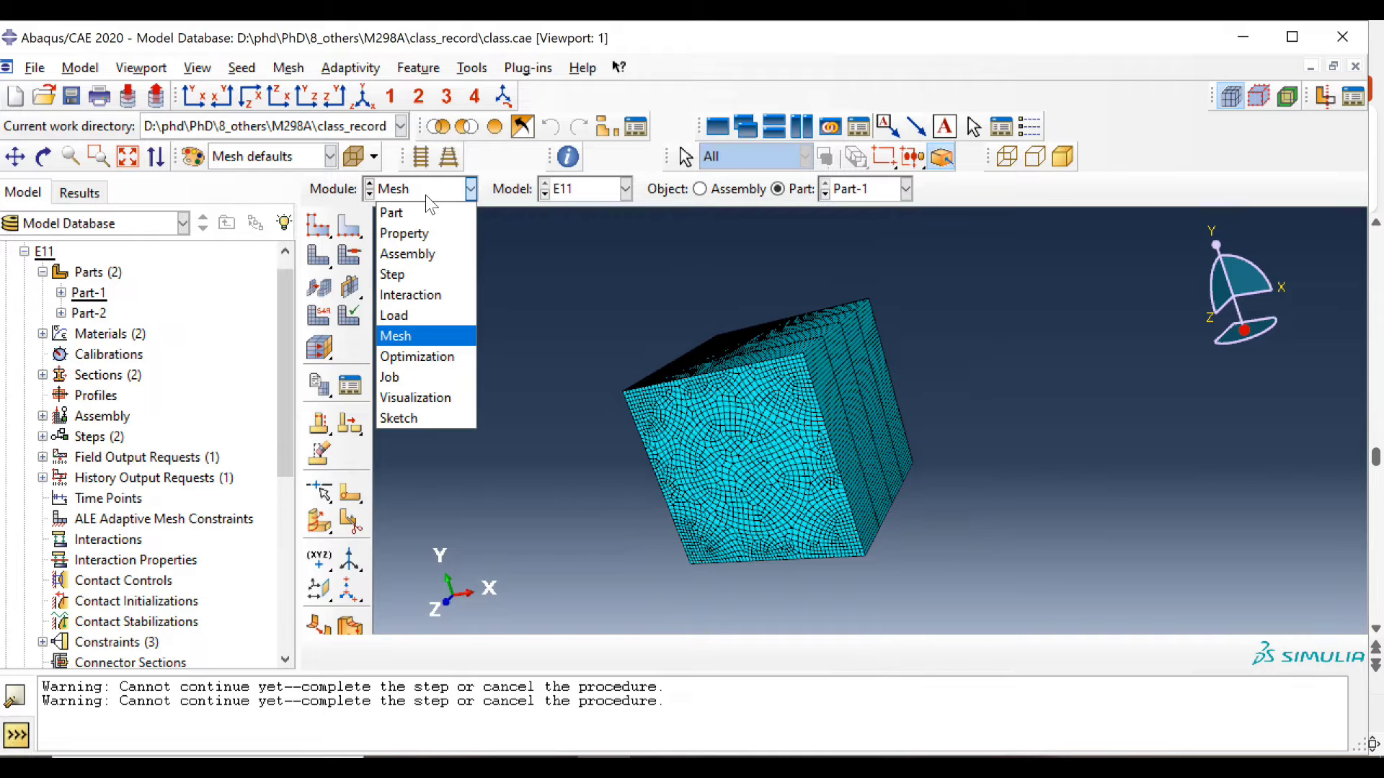
{"action": "left_click", "coordinate": [421, 275]}
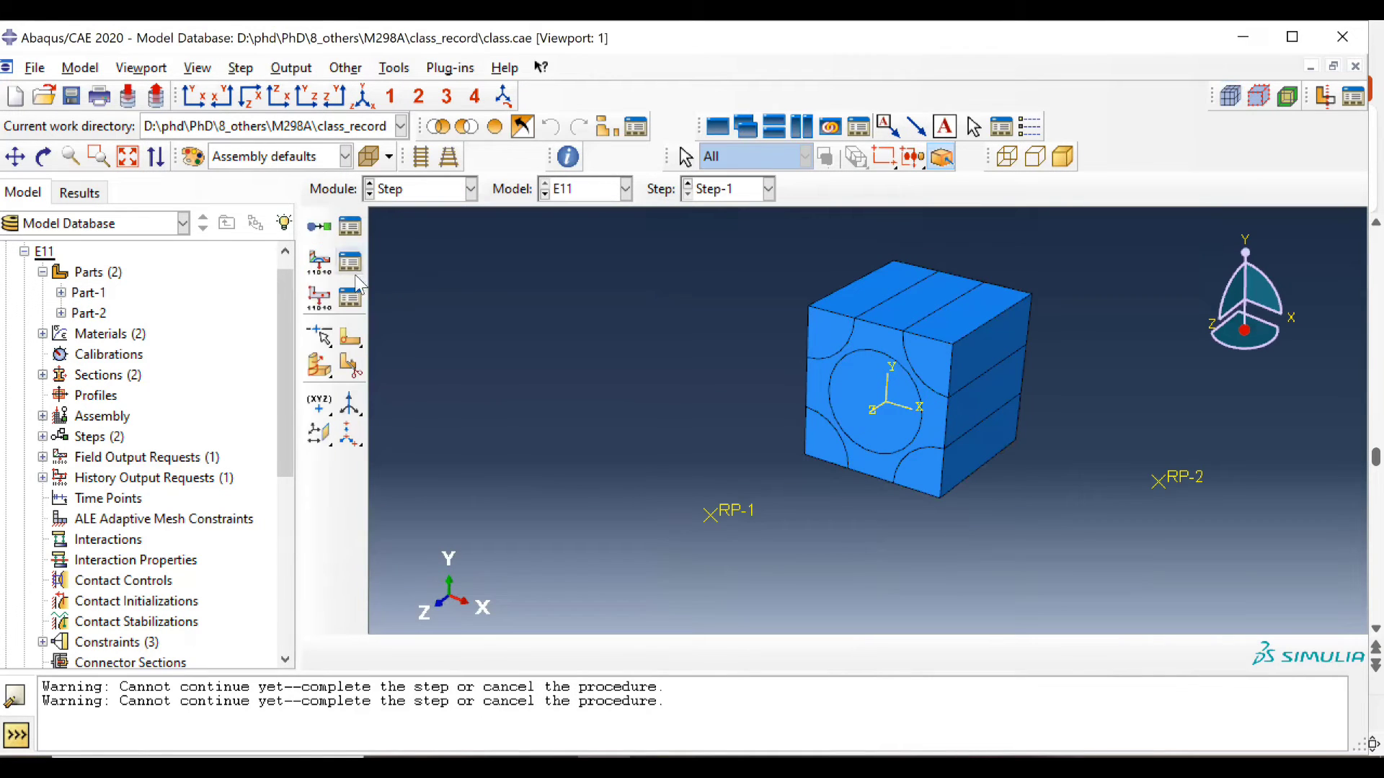
{"action": "left_click", "coordinate": [350, 297]}
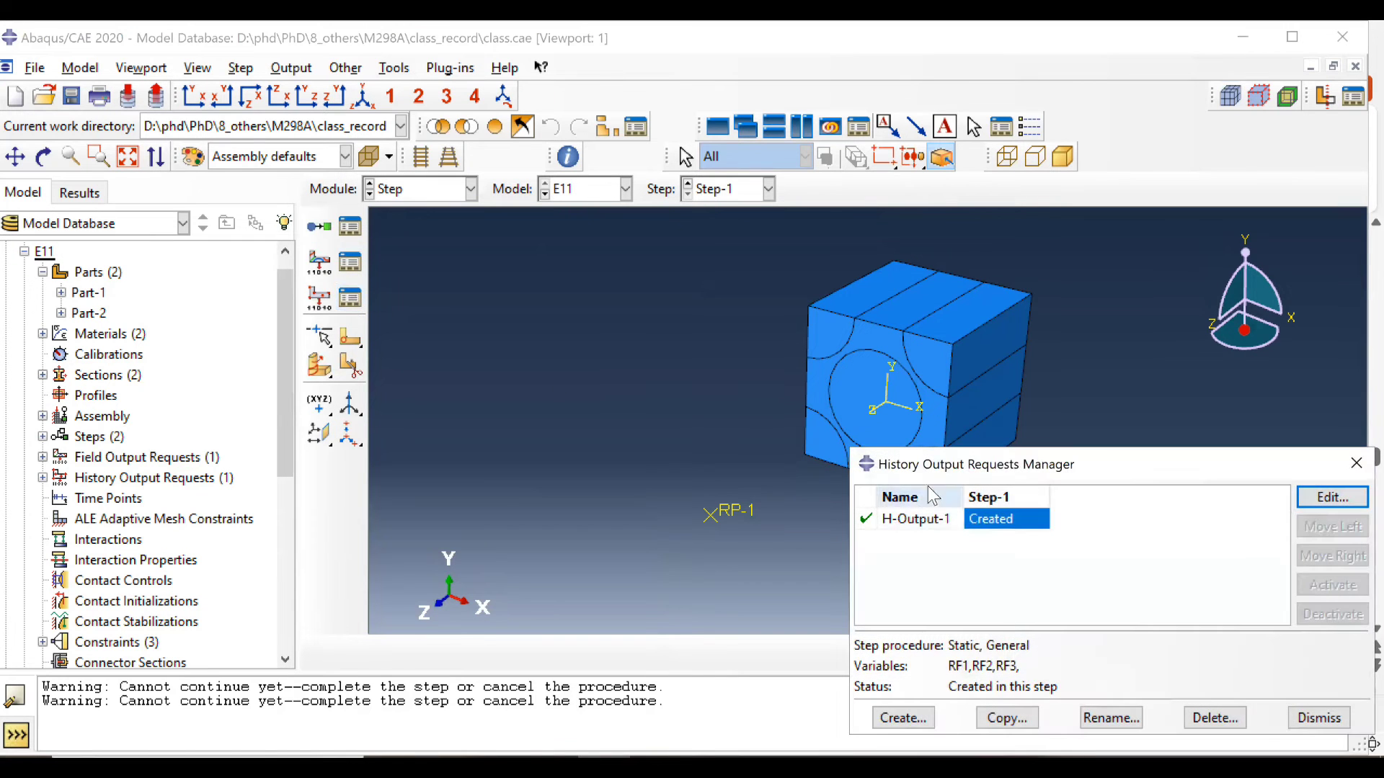
{"action": "left_click_drag", "start_coordinate": [977, 461], "coordinate": [219, 299]}
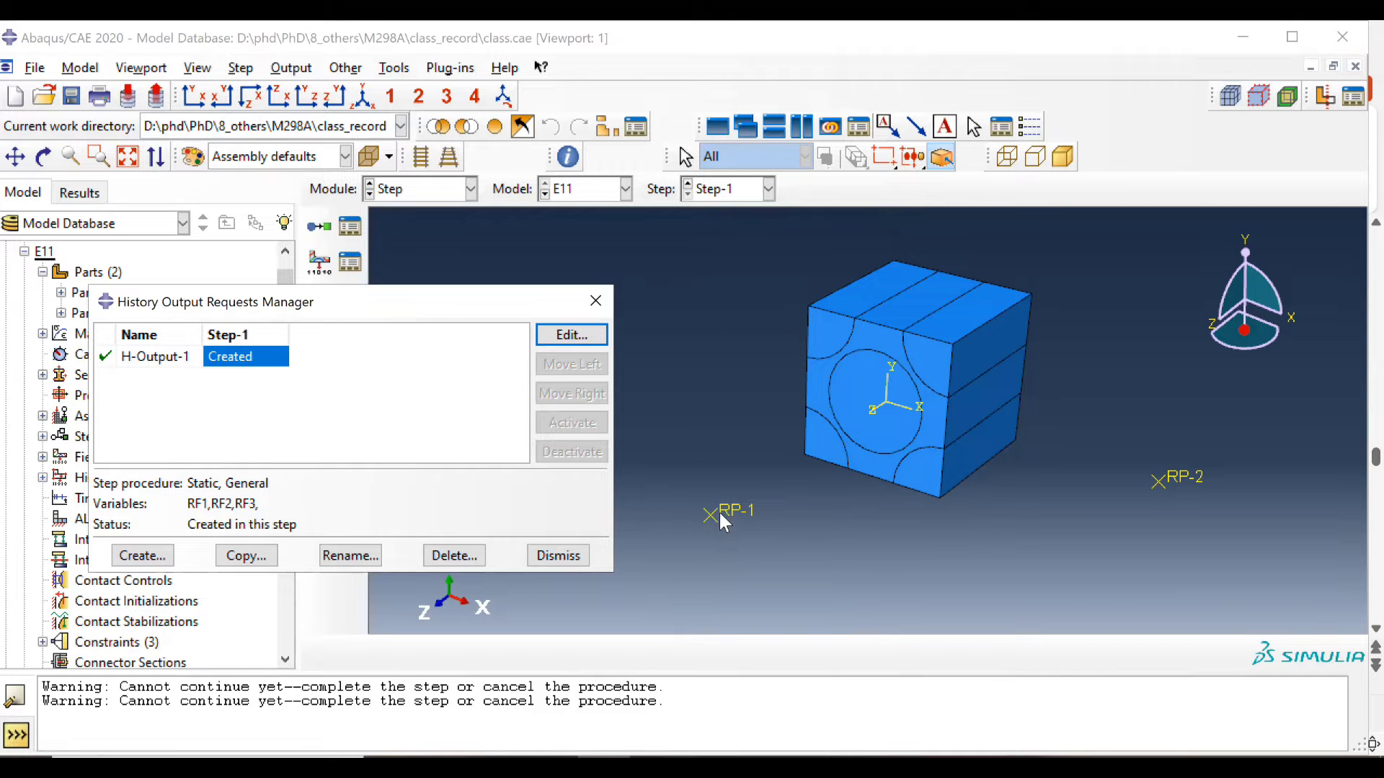
{"action": "left_click", "coordinate": [572, 336]}
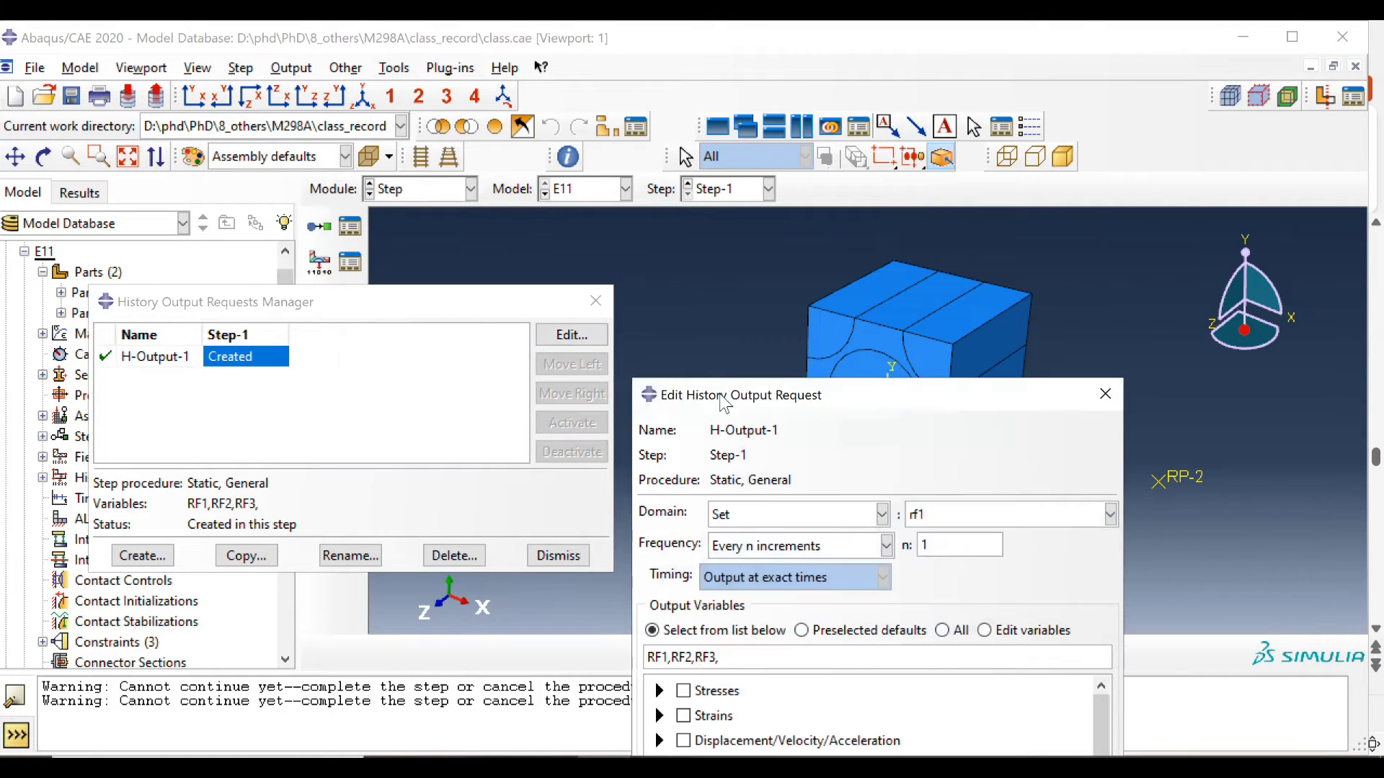
{"action": "left_click_drag", "start_coordinate": [749, 402], "coordinate": [253, 113]}
{"action": "left_click", "coordinate": [170, 476]}
{"action": "scroll", "coordinate": [221, 497], "scroll_direction": "down", "scroll_amount": 1}
{"action": "left_click", "coordinate": [188, 433]}
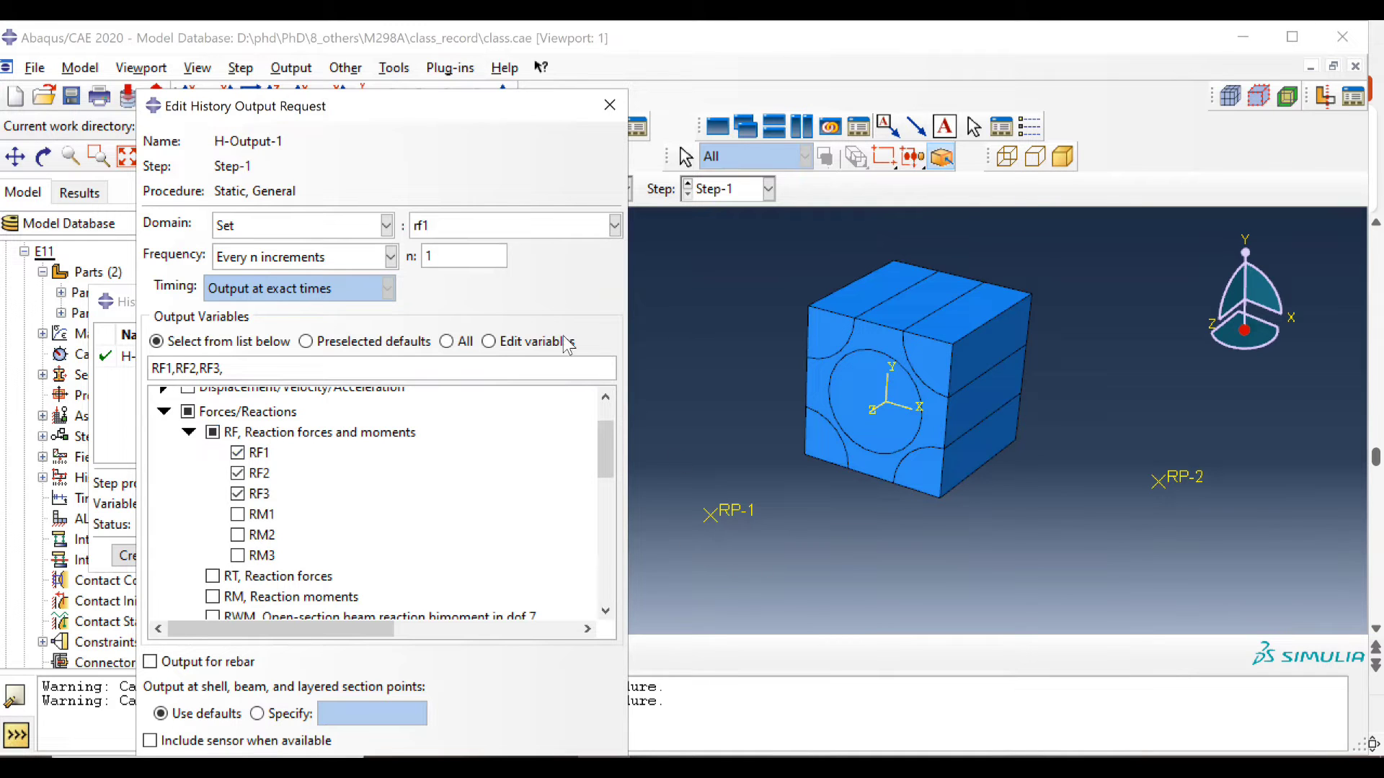
Review the domain type and set choices of H-Output-1, keeping Set and rf1, and close the editor and manager.
{"action": "left_click", "coordinate": [300, 224]}
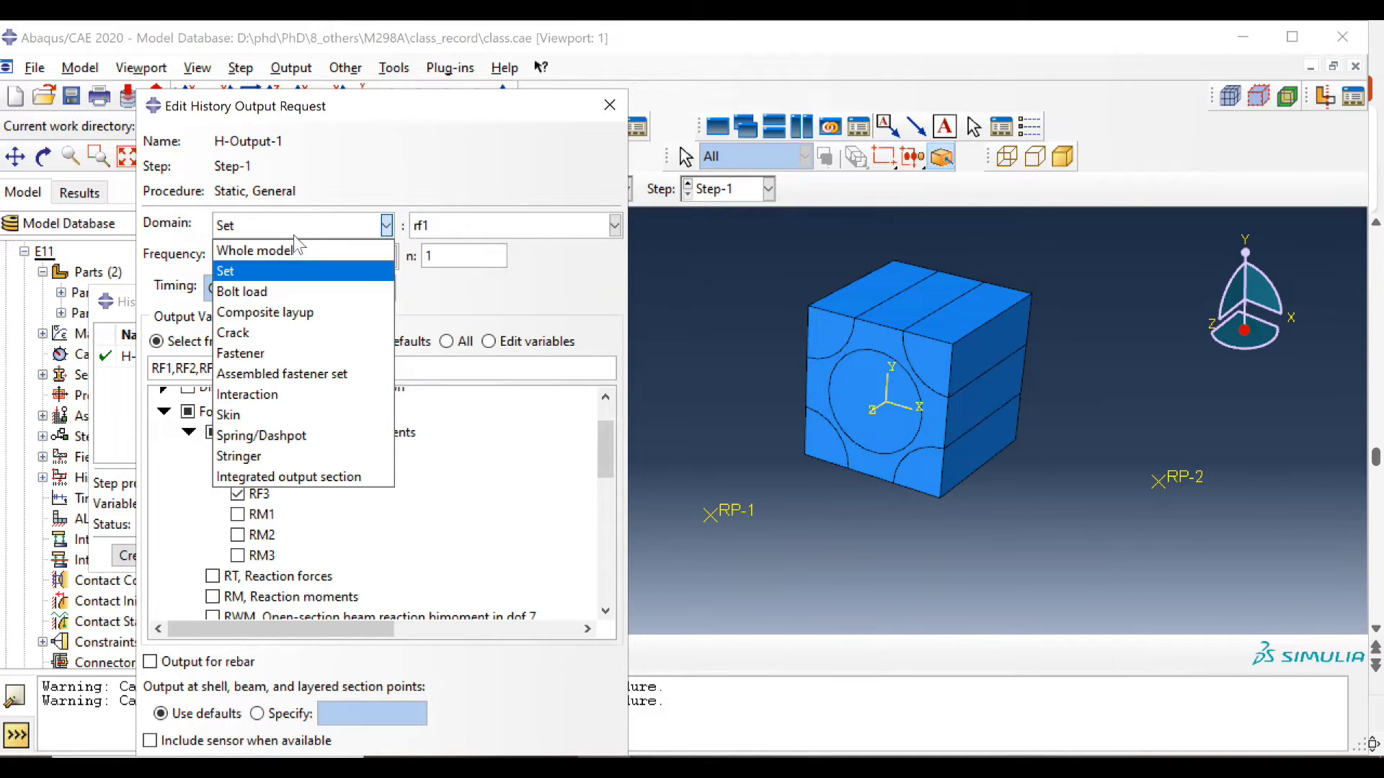
{"action": "left_click", "coordinate": [268, 271]}
{"action": "left_click", "coordinate": [505, 226]}
{"action": "left_click", "coordinate": [461, 288]}
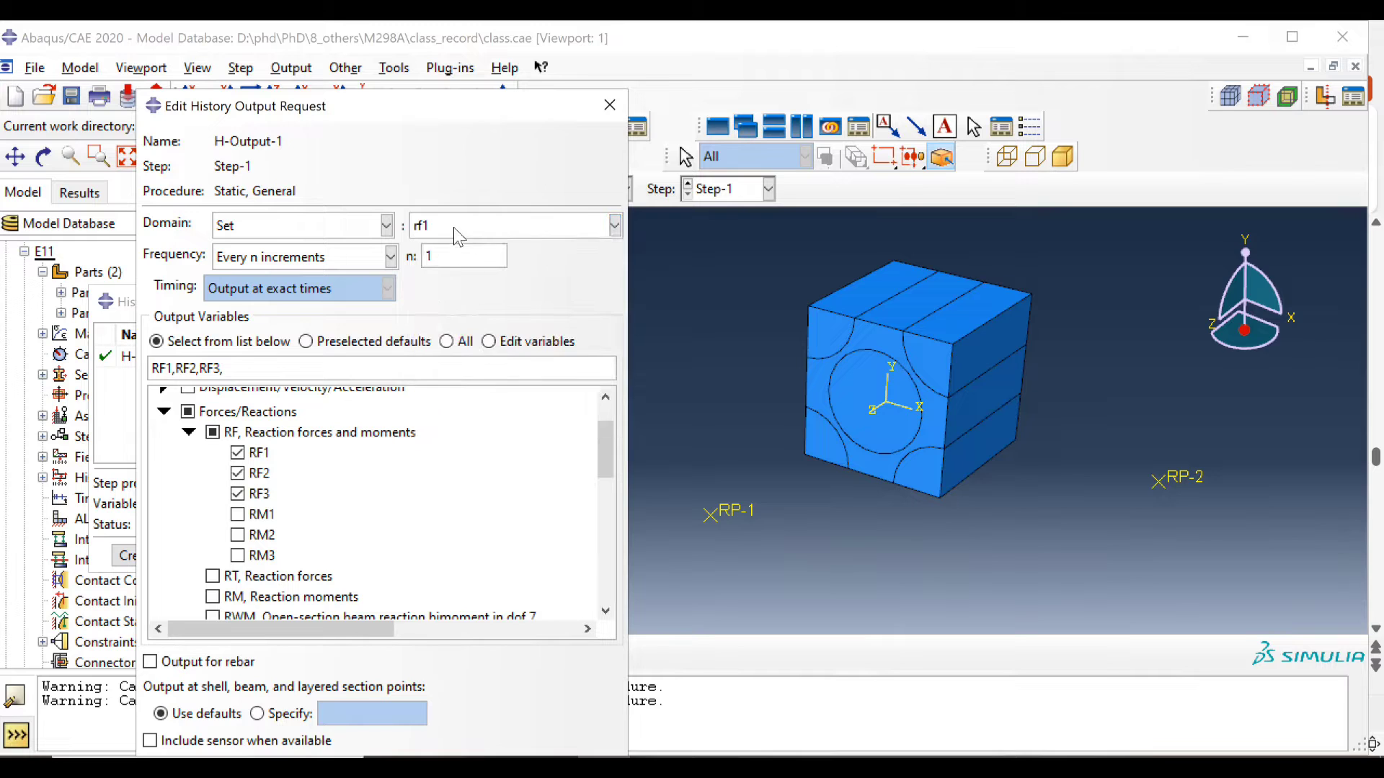
{"action": "left_click", "coordinate": [609, 106]}
{"action": "left_click", "coordinate": [599, 301]}
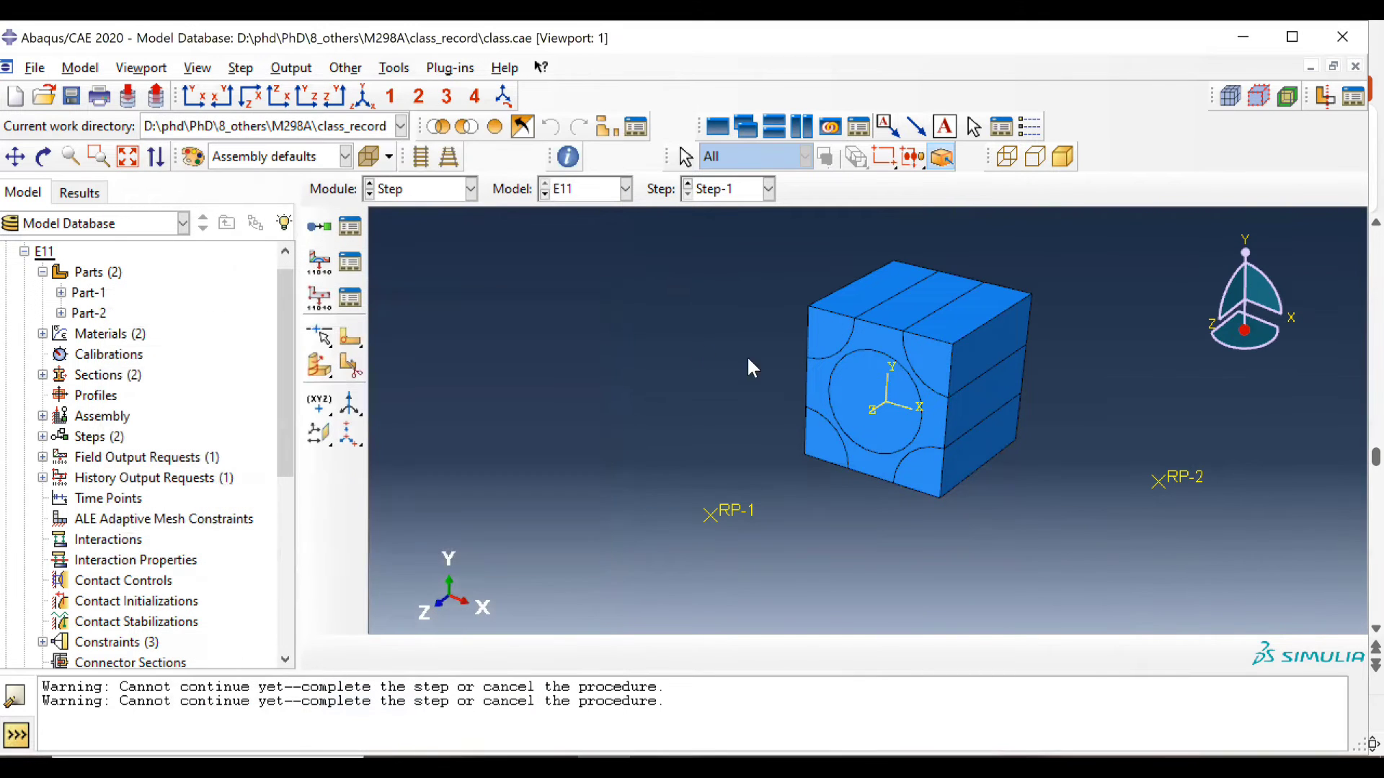
Switch to the Job module and open the results of job E11 from the Job Manager.
{"action": "left_click", "coordinate": [433, 189]}
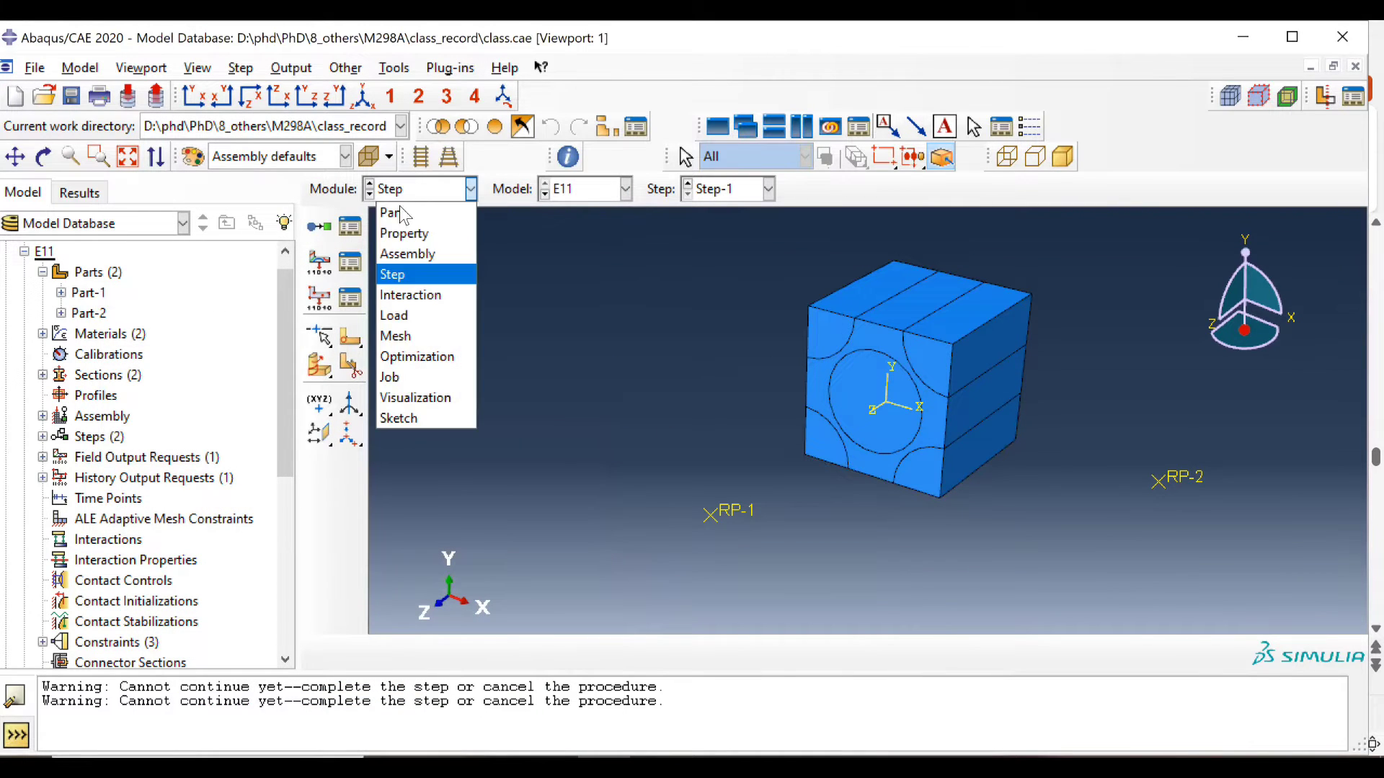
{"action": "left_click", "coordinate": [382, 364]}
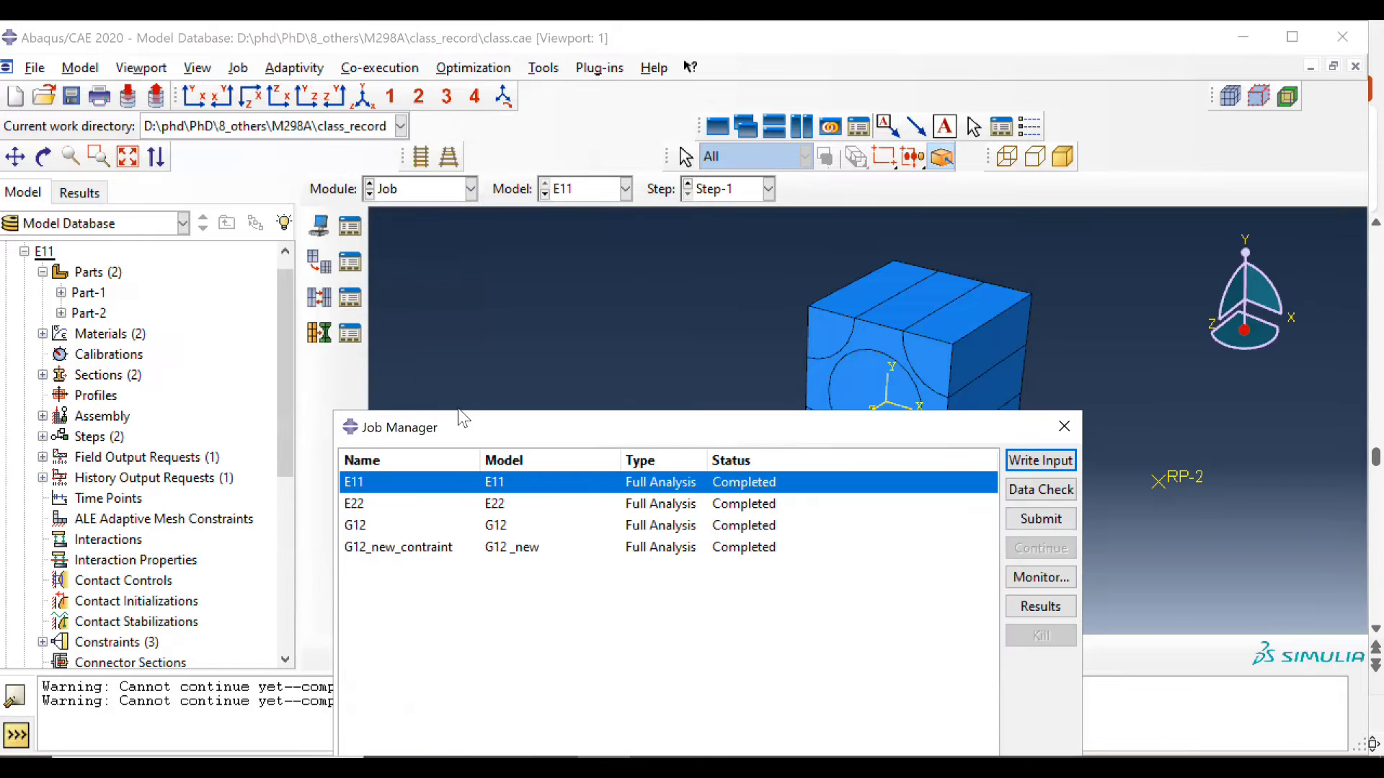
{"action": "left_click_drag", "start_coordinate": [444, 426], "coordinate": [163, 187]}
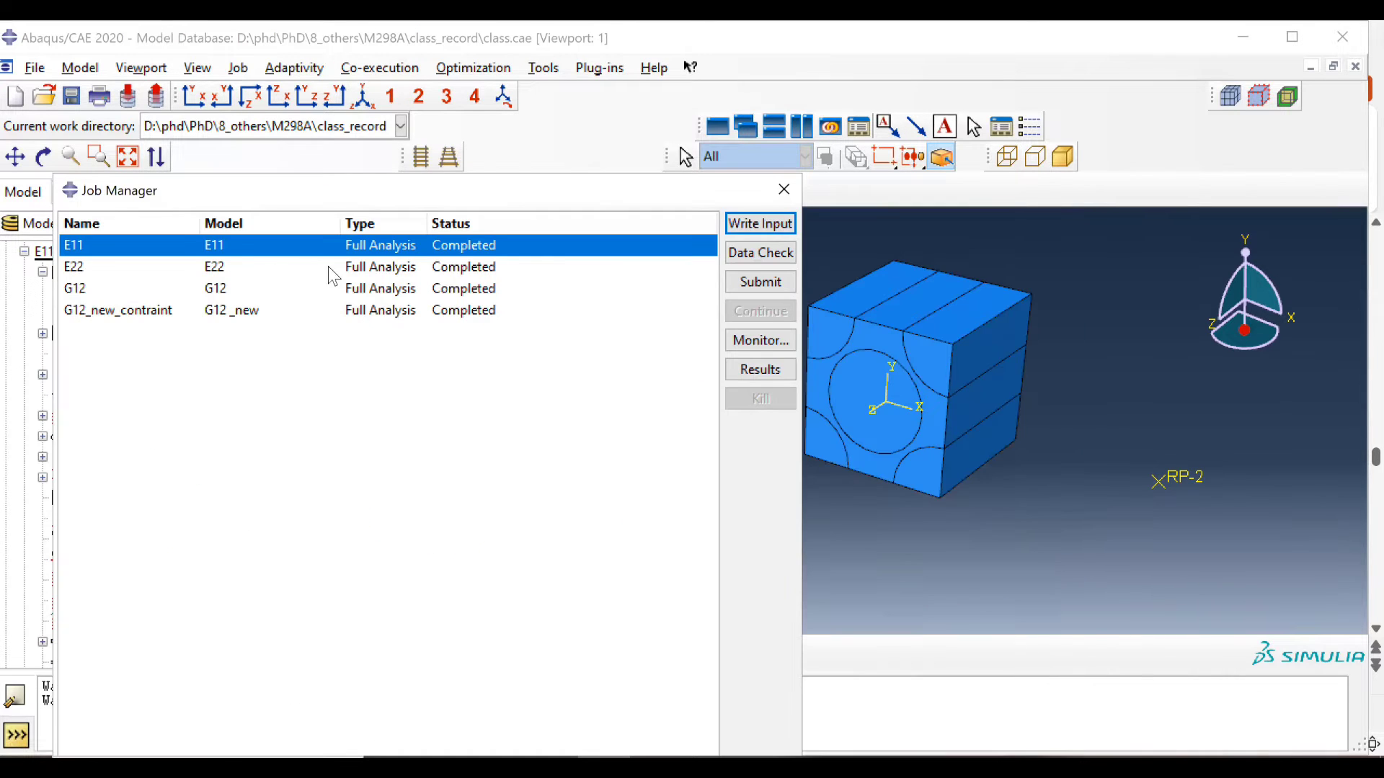
{"action": "left_click", "coordinate": [765, 372]}
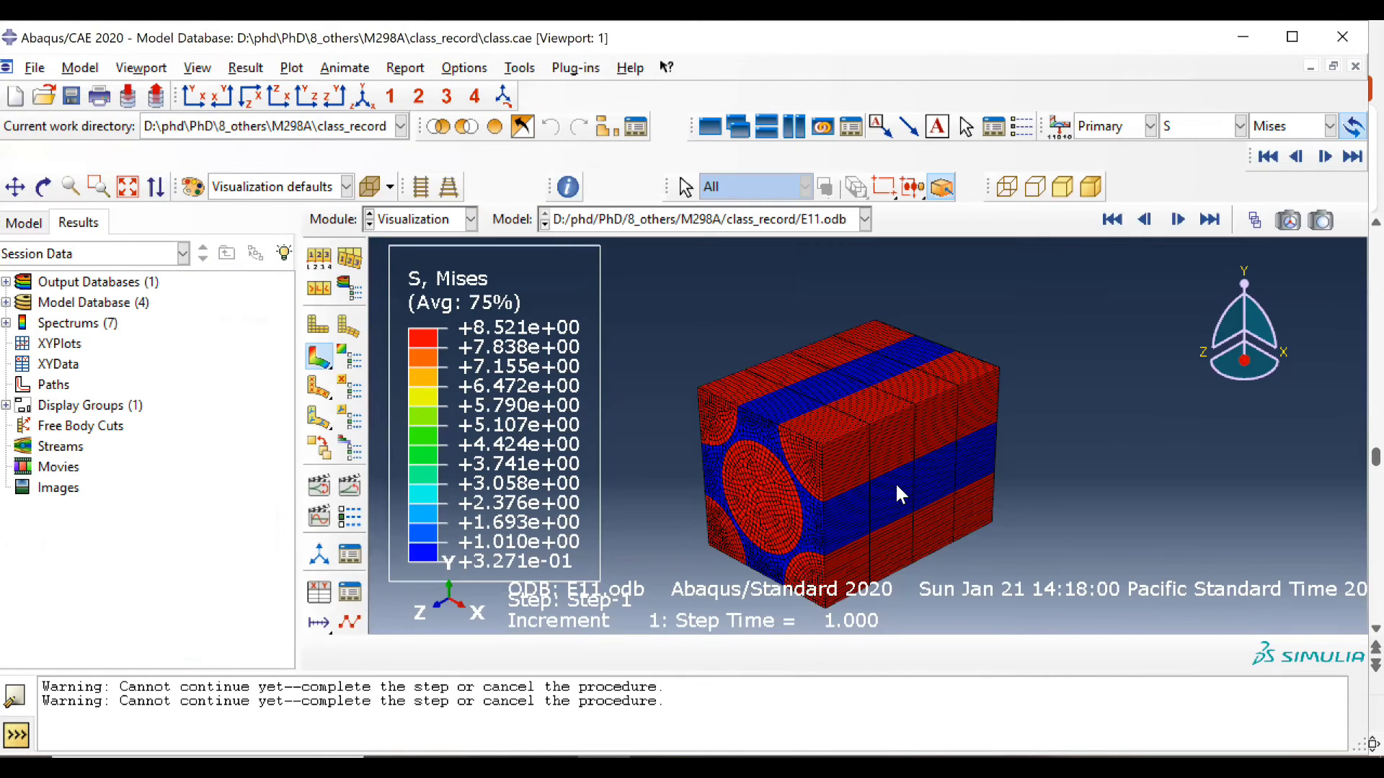
{"action": "middle_click_drag", "start_coordinate": [897, 486], "coordinate": [889, 438], "text": "ctrl+alt"}
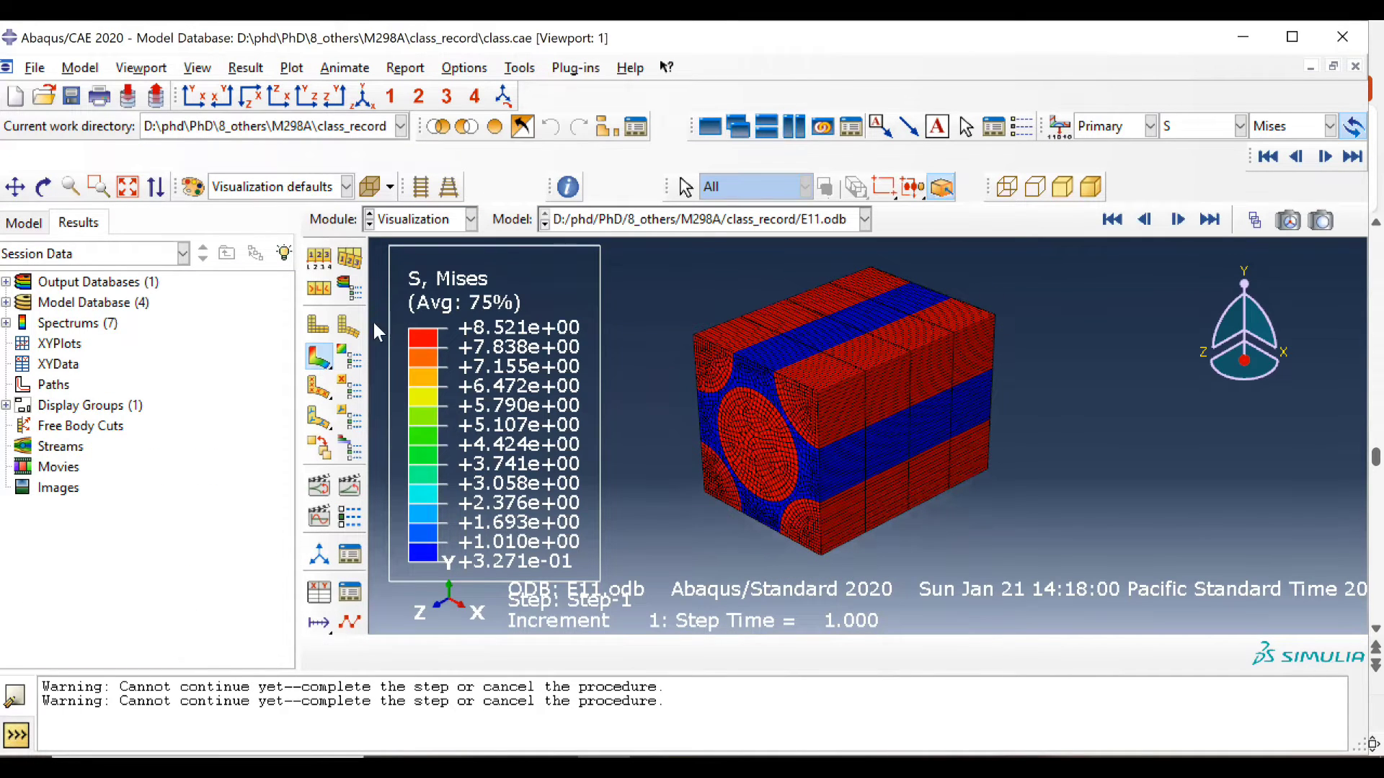
Display the displacement U contour plot with component U3 on the deformed cube.
{"action": "left_click", "coordinate": [1196, 127]}
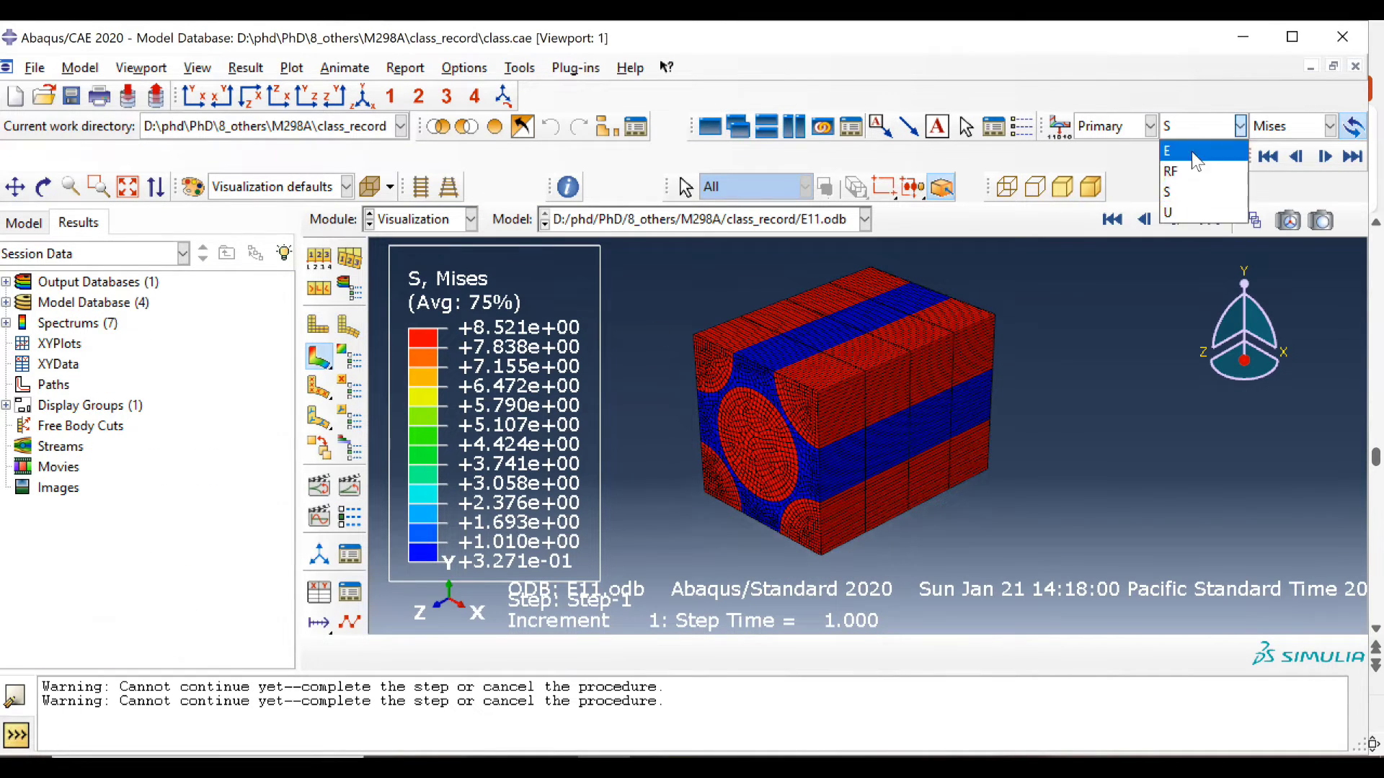
{"action": "left_click", "coordinate": [1196, 212]}
{"action": "left_click", "coordinate": [1271, 130]}
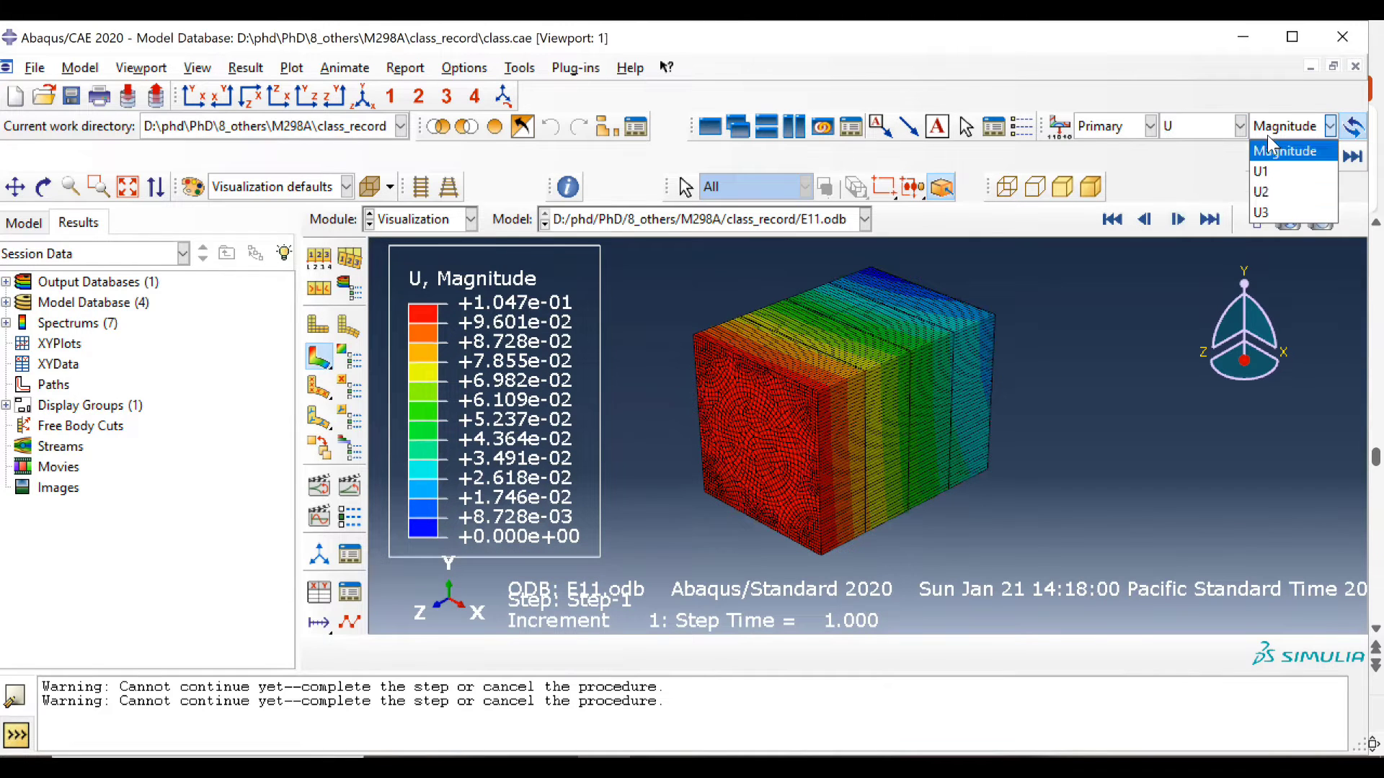
{"action": "left_click", "coordinate": [1263, 213]}
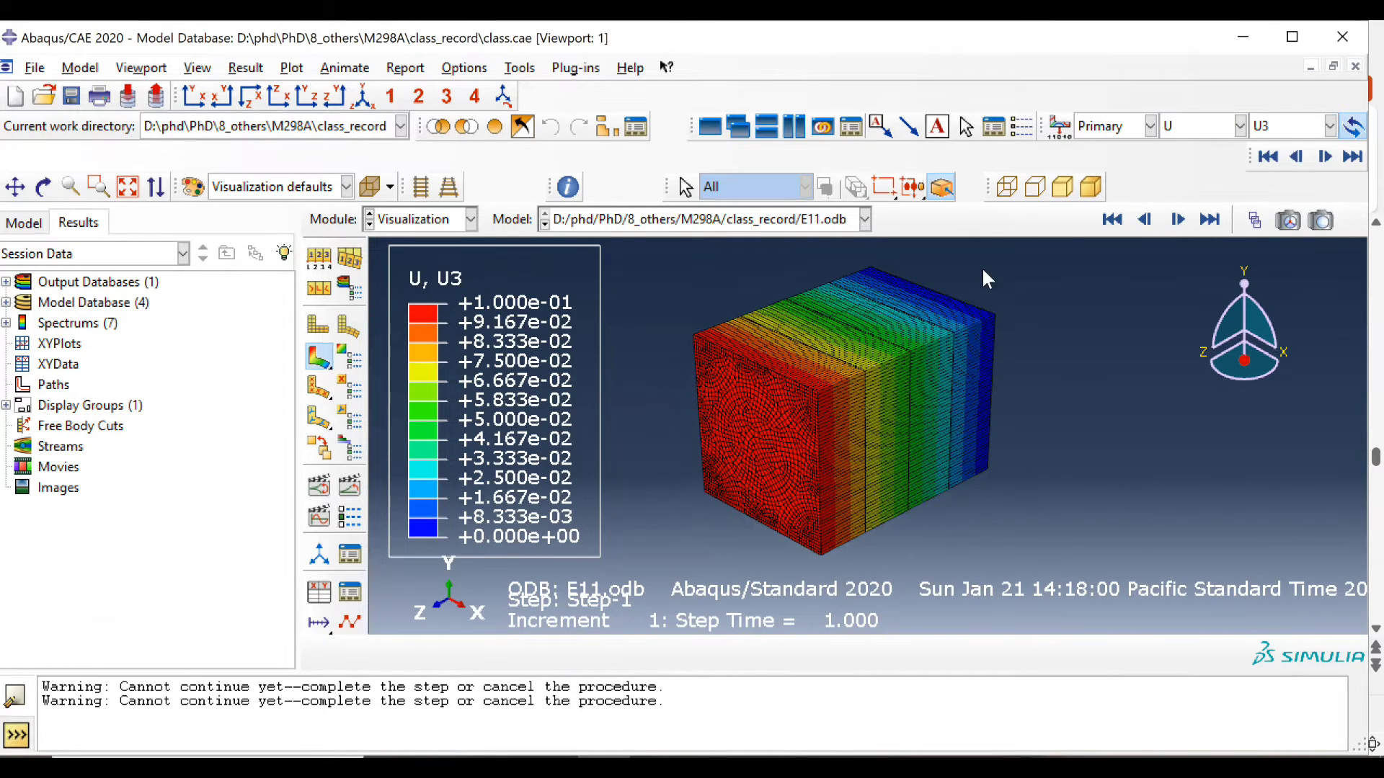
{"action": "left_click_drag", "start_coordinate": [780, 409], "coordinate": [821, 387], "text": "ctrl+alt"}
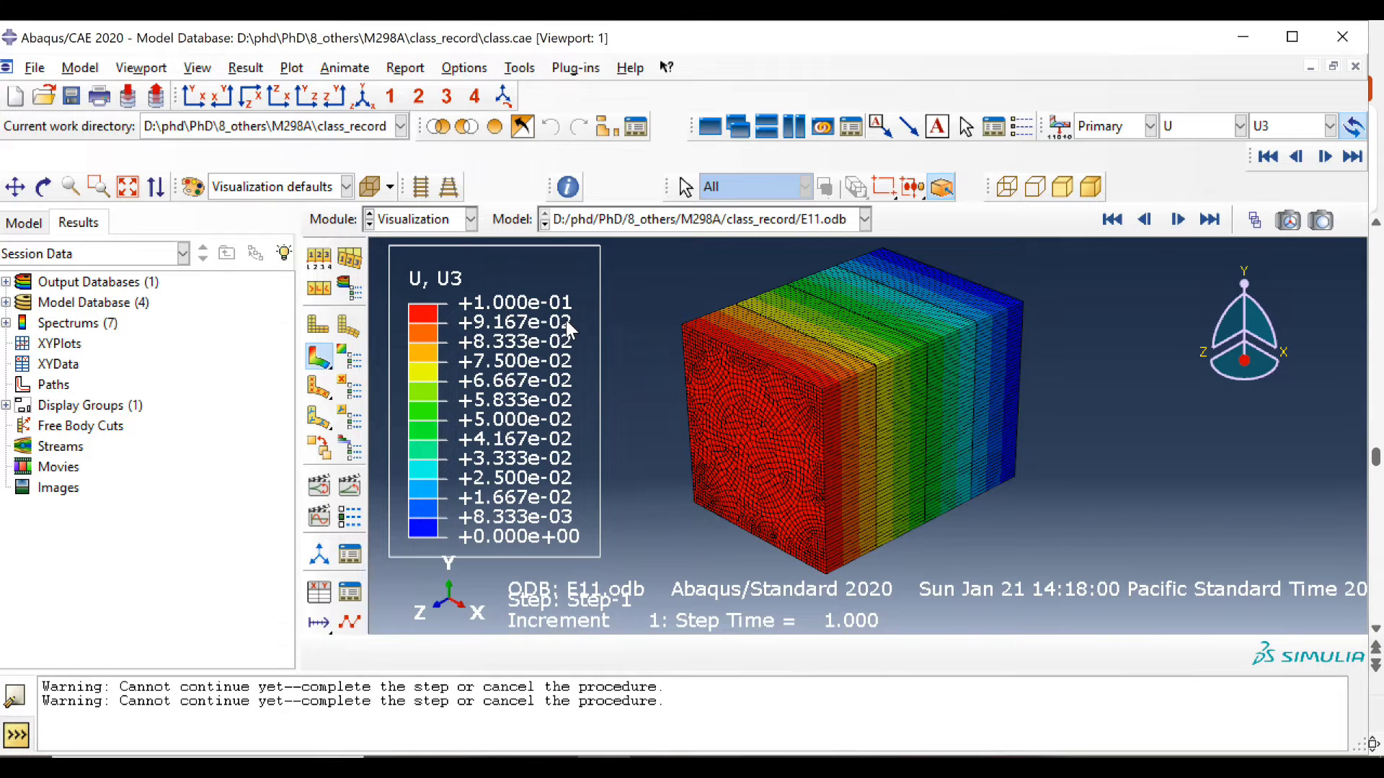
{"action": "scroll", "coordinate": [779, 428], "scroll_direction": "up", "scroll_amount": 4}
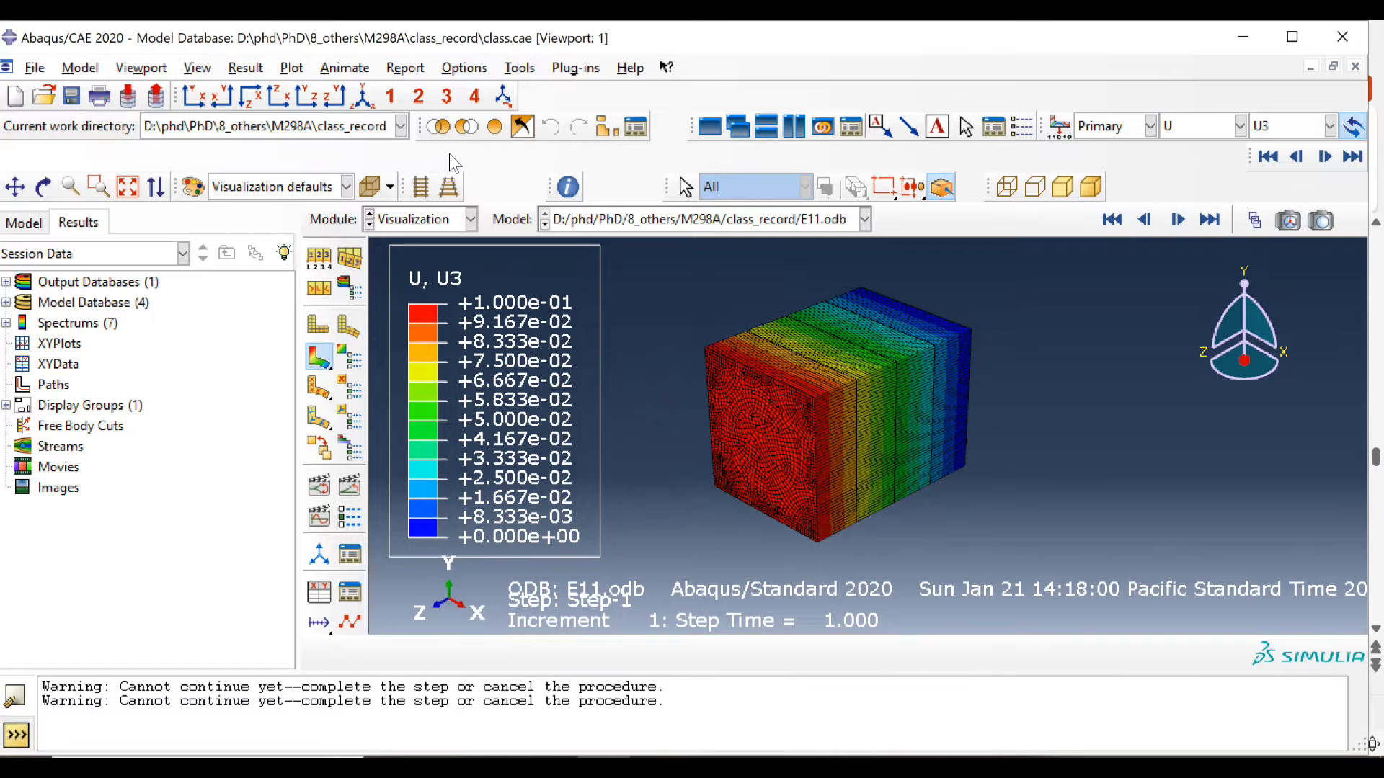
Plot the RF3 reaction force history output of node set RF1 from the E11 results and close the History Output dialog.
{"action": "left_click", "coordinate": [518, 69]}
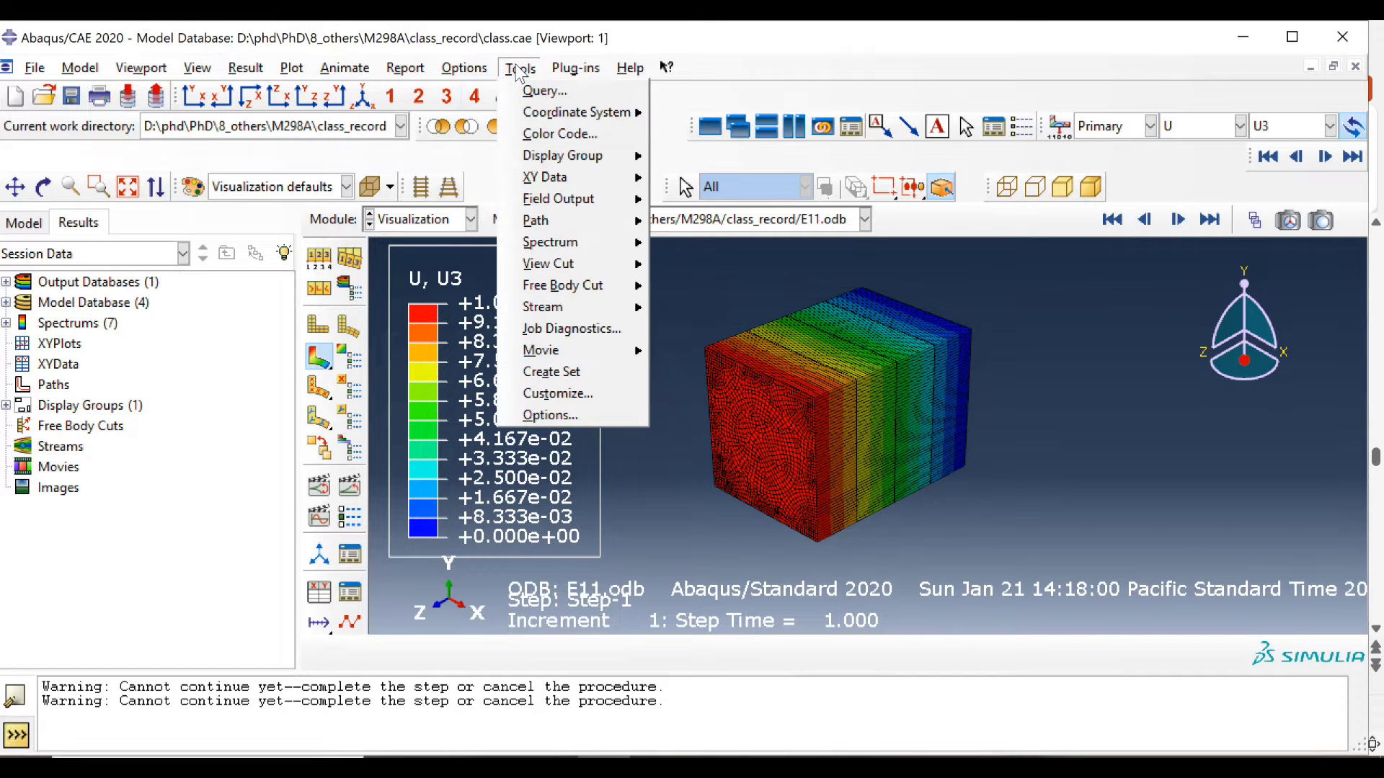
{"action": "mouse_move", "coordinate": [245, 68]}
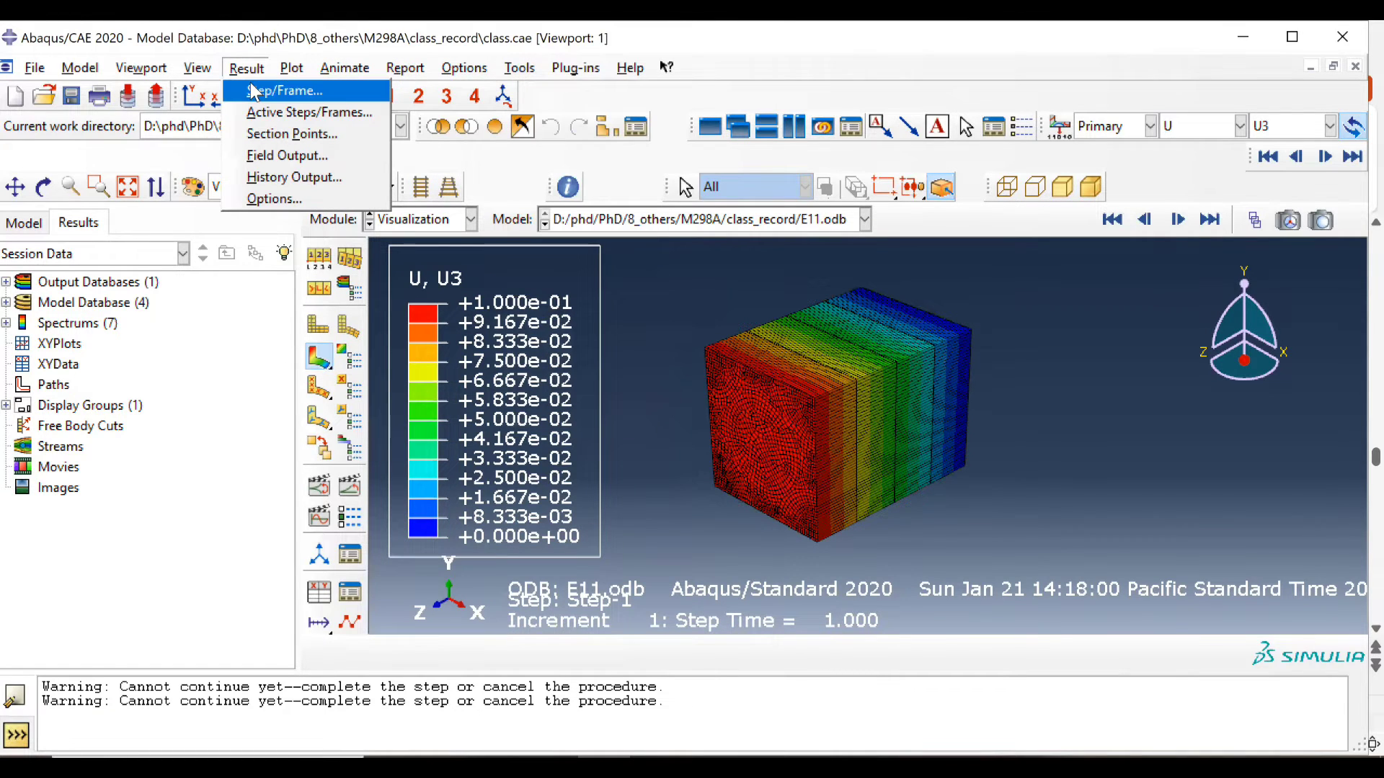
{"action": "left_click", "coordinate": [288, 177]}
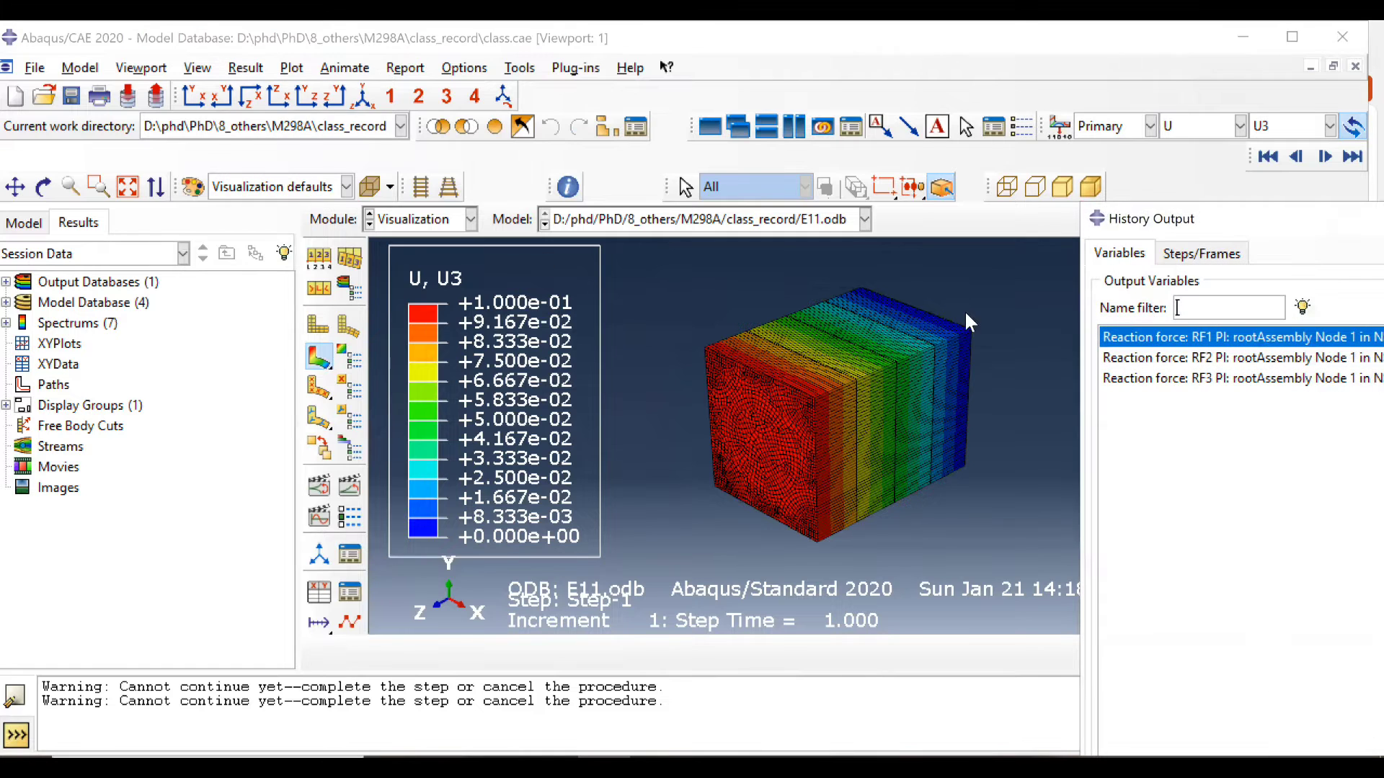
{"action": "left_click_drag", "start_coordinate": [1182, 223], "coordinate": [245, 82]}
{"action": "left_click_drag", "start_coordinate": [133, 62], "coordinate": [448, 416]}
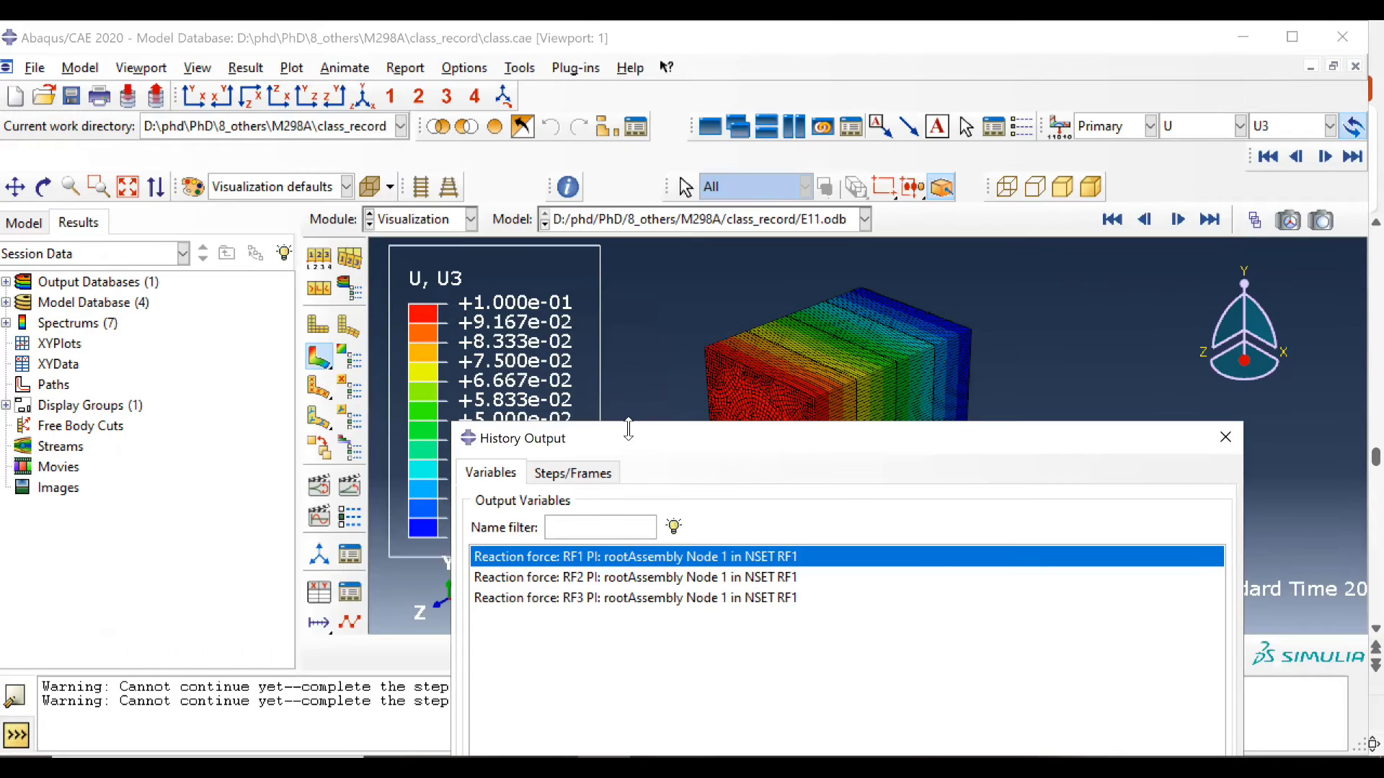
{"action": "left_click_drag", "start_coordinate": [634, 421], "coordinate": [570, 175]}
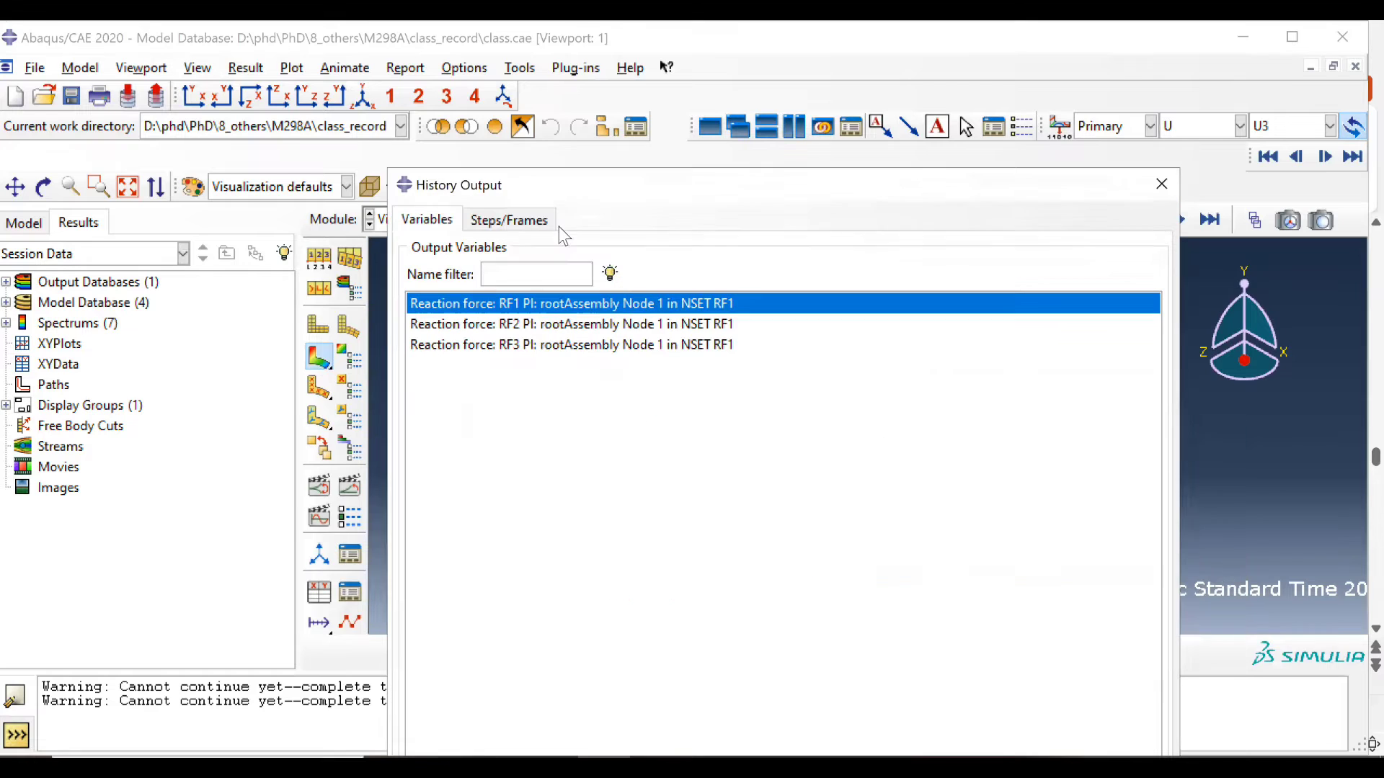
{"action": "left_click", "coordinate": [523, 346]}
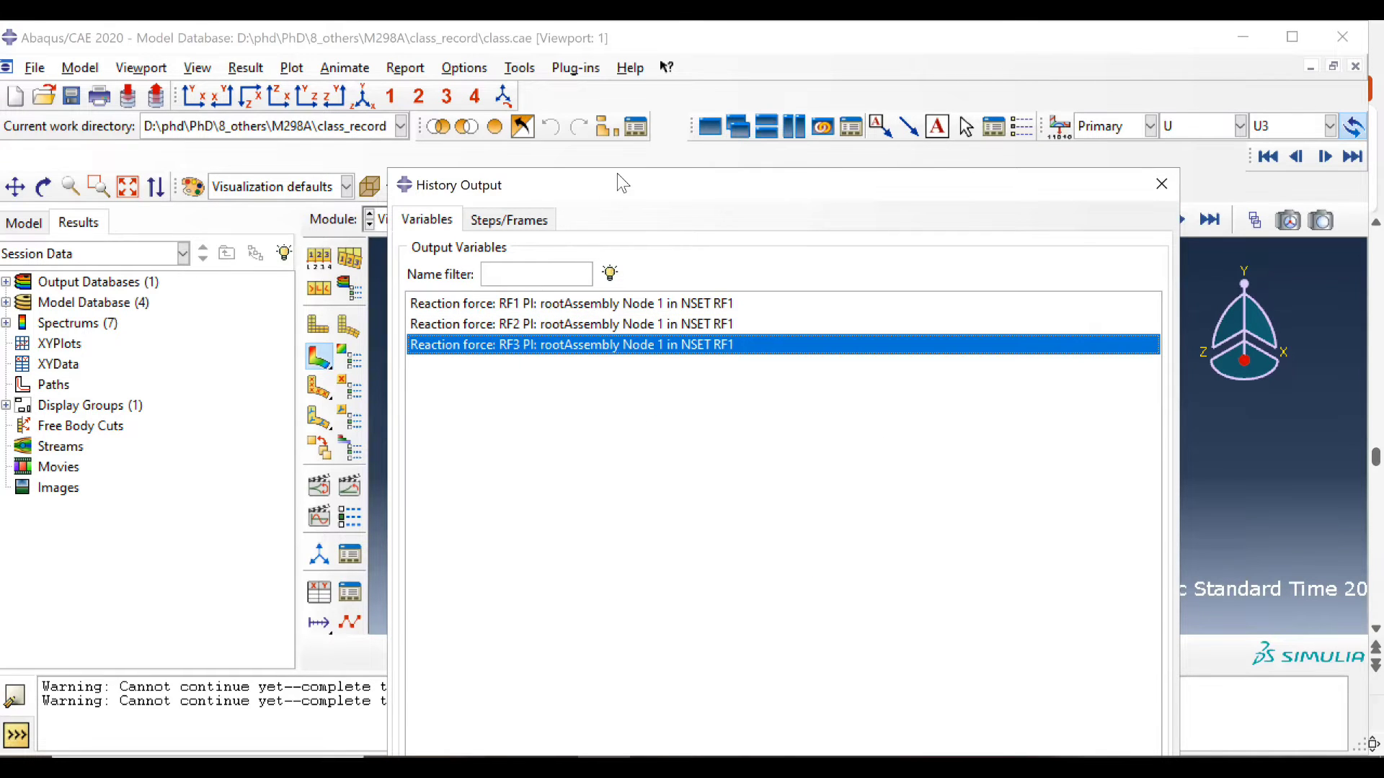
{"action": "left_click_drag", "start_coordinate": [617, 173], "coordinate": [418, 79]}
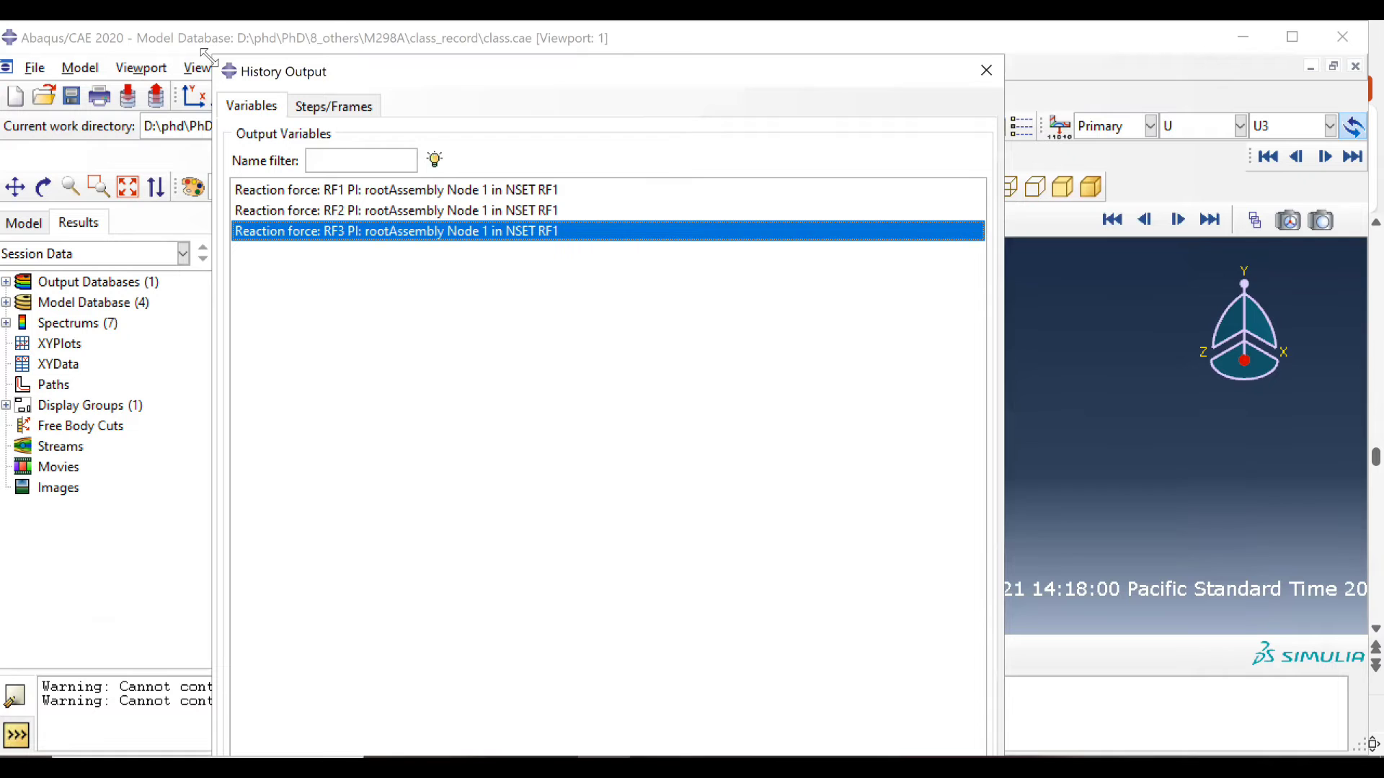
{"action": "left_click_drag", "start_coordinate": [209, 58], "coordinate": [564, 307]}
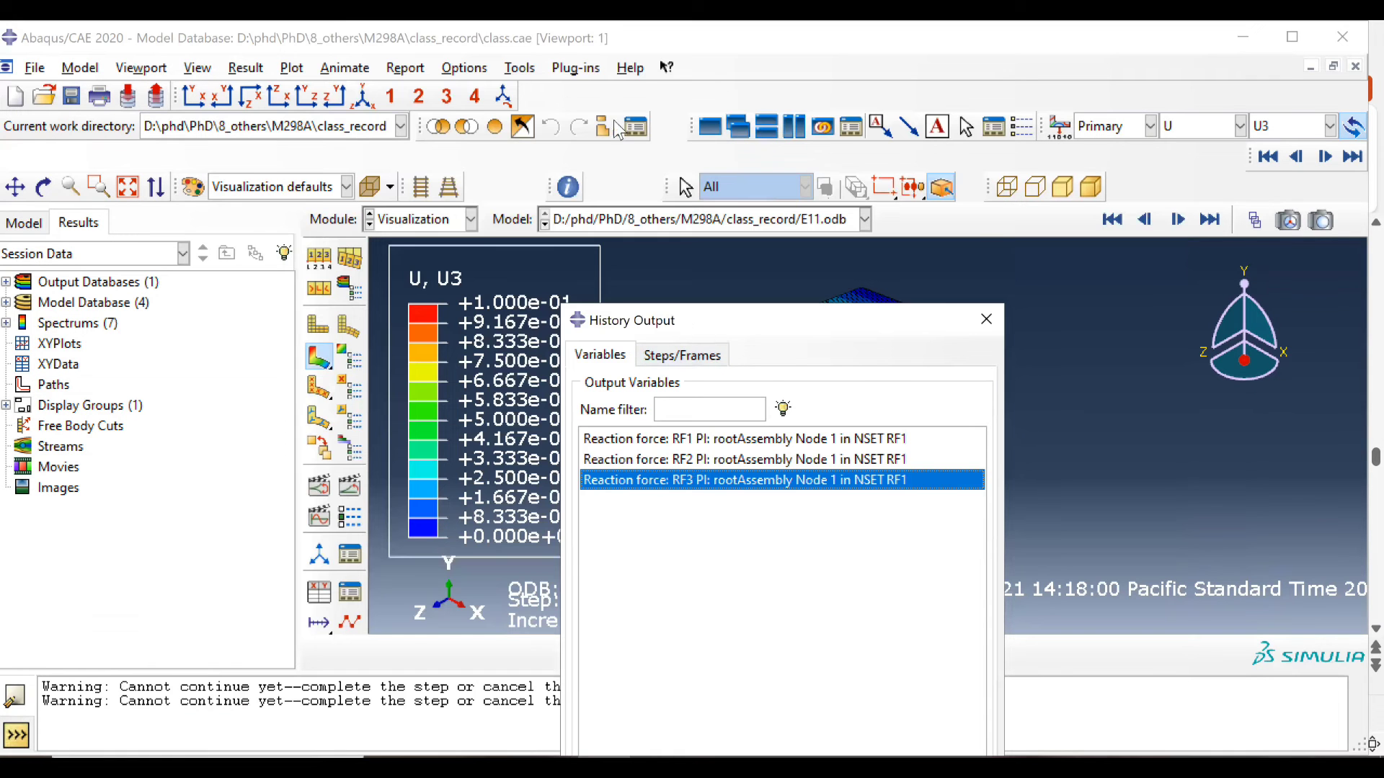
{"action": "left_click_drag", "start_coordinate": [694, 308], "coordinate": [603, 94]}
{"action": "left_click", "coordinate": [689, 615]}
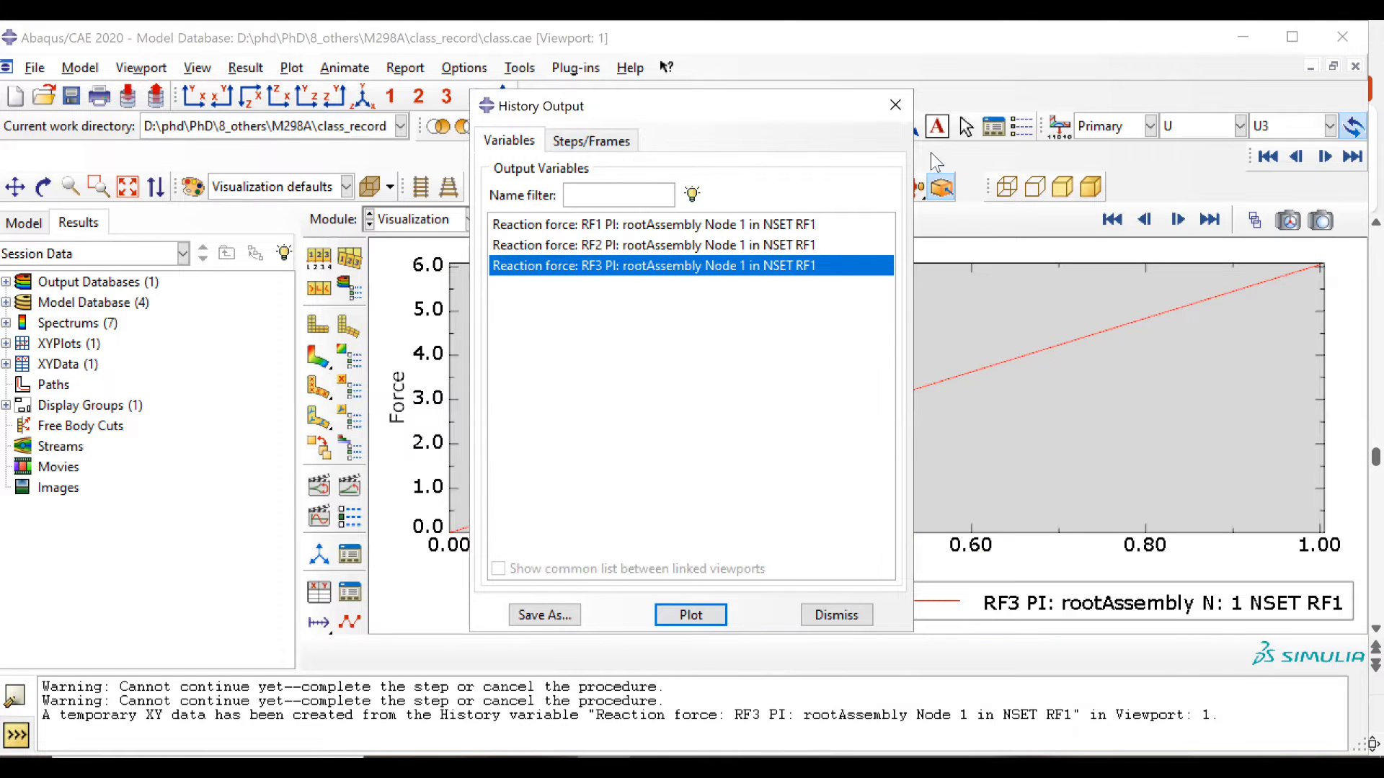
{"action": "left_click", "coordinate": [895, 105]}
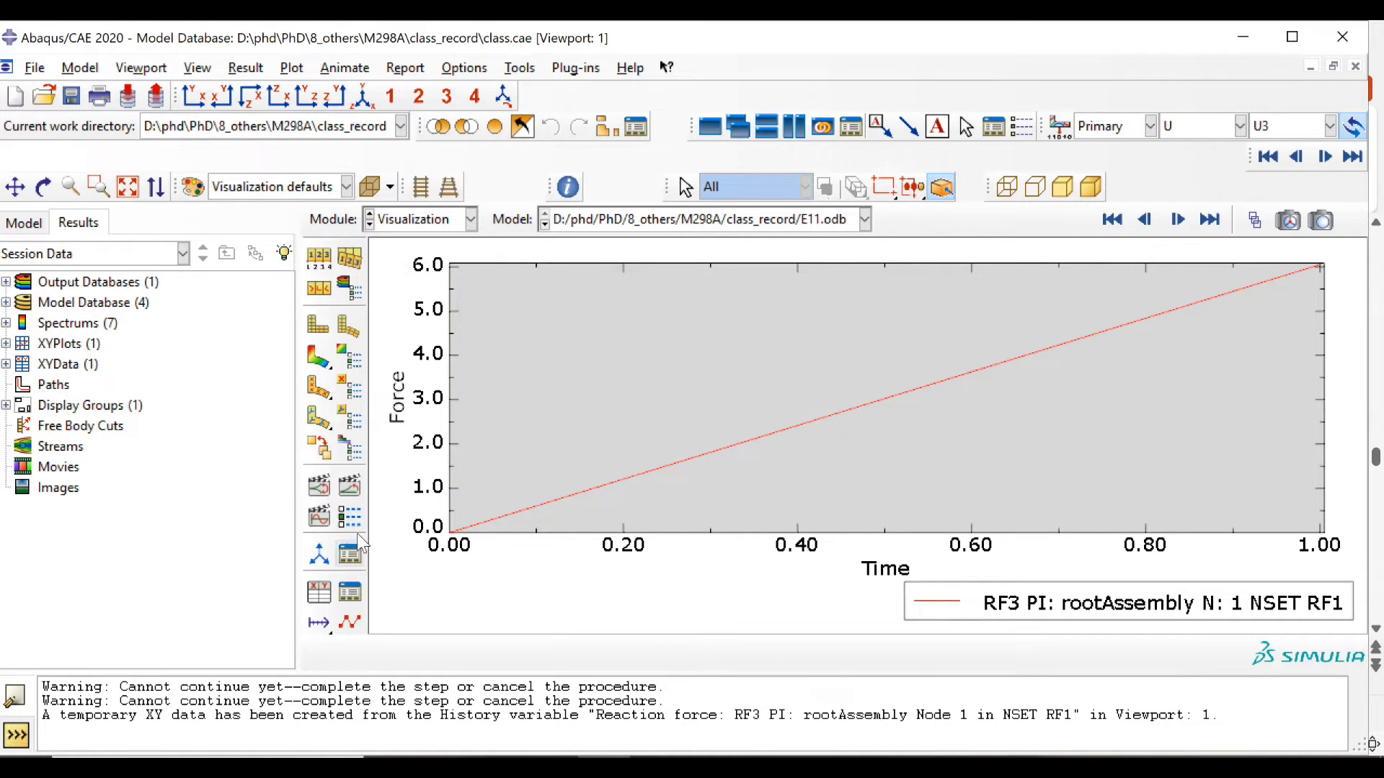
Open the temporary reaction force data set in the XY Data Manager's editor and inspect its Y value at time 1.
{"action": "left_click", "coordinate": [348, 592]}
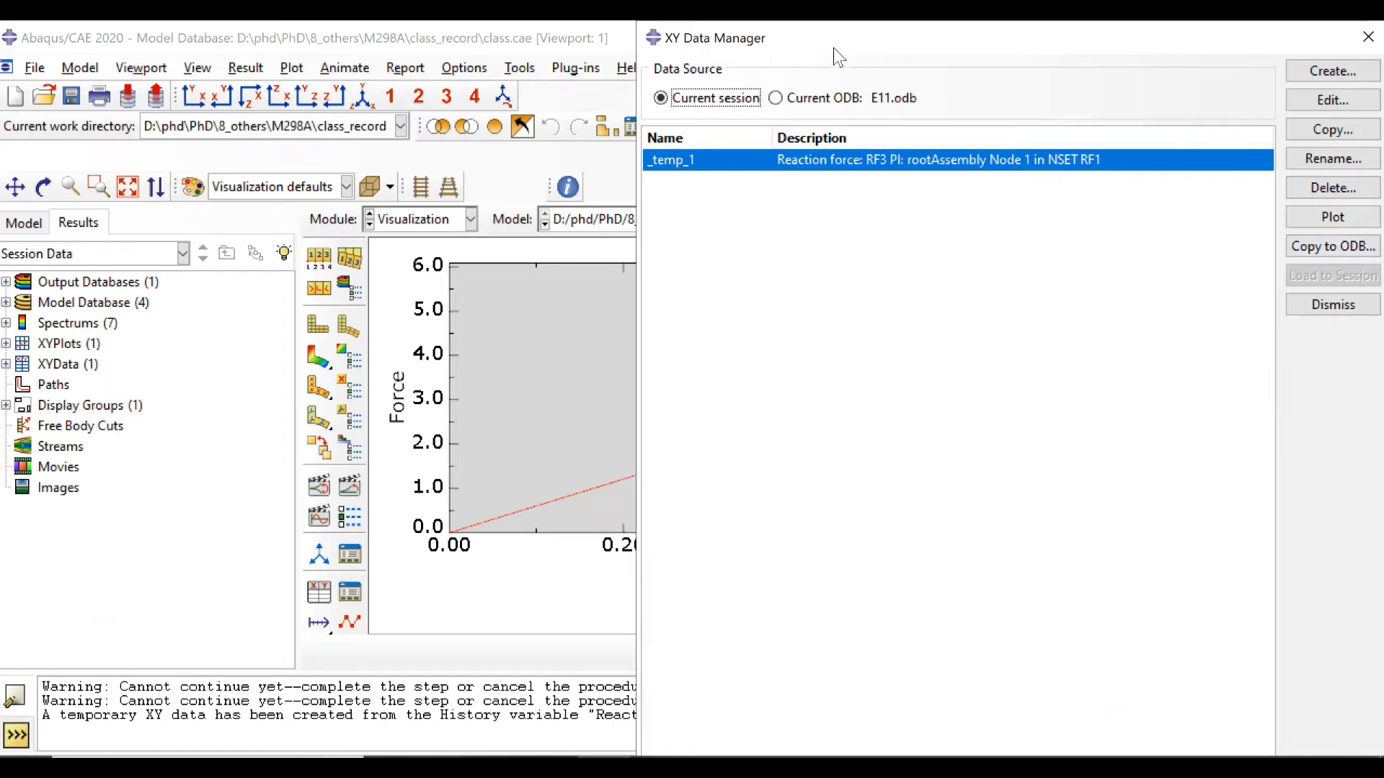
{"action": "left_click_drag", "start_coordinate": [839, 42], "coordinate": [737, 155]}
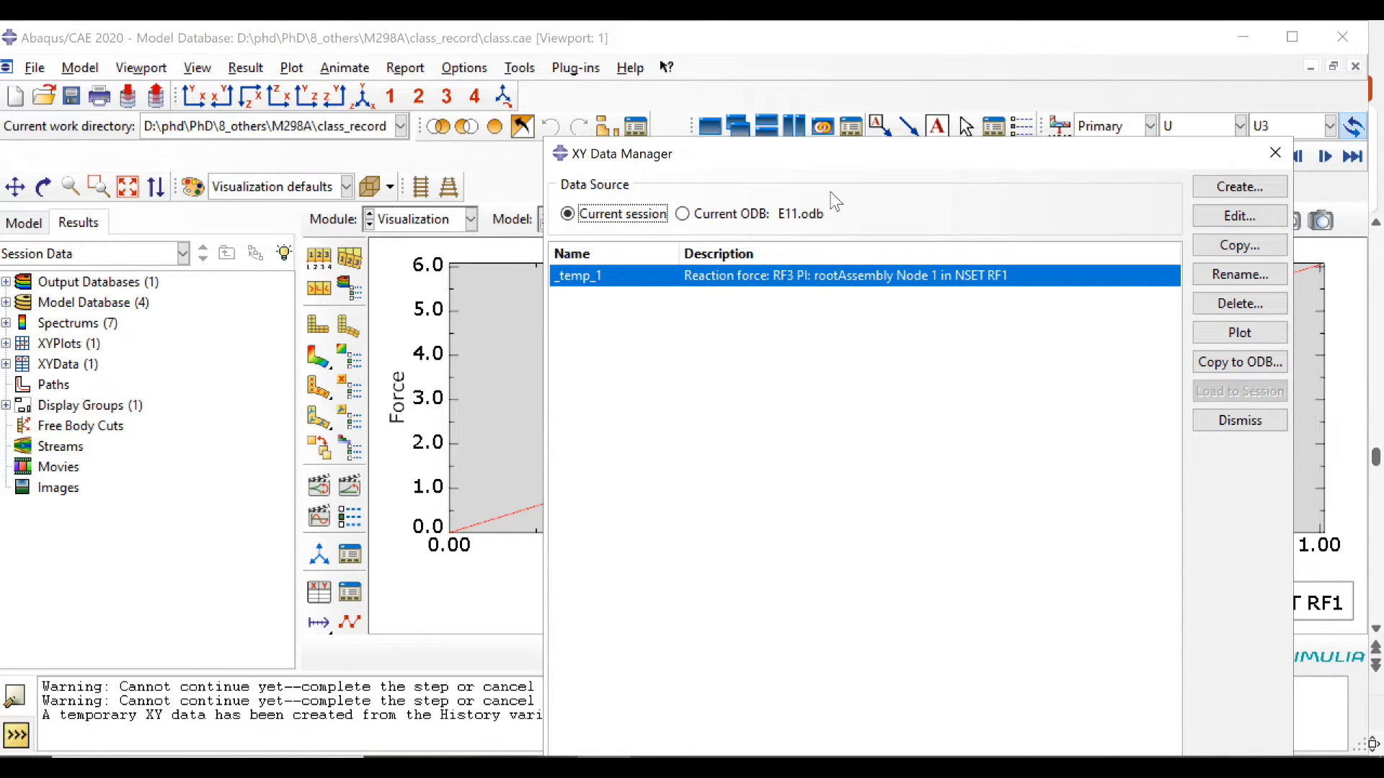
{"action": "left_click_drag", "start_coordinate": [831, 151], "coordinate": [645, 156]}
{"action": "left_click", "coordinate": [1053, 220]}
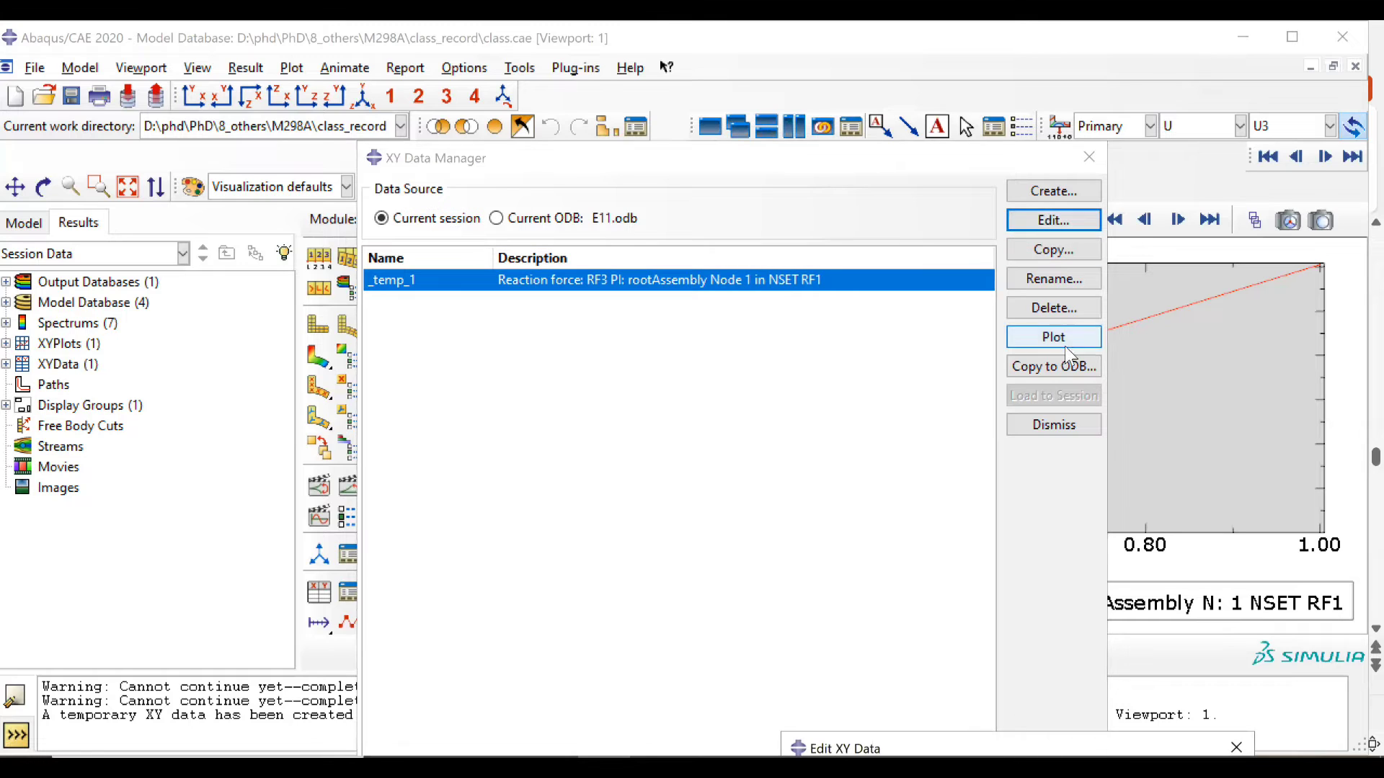
{"action": "left_click_drag", "start_coordinate": [1153, 746], "coordinate": [802, 275]}
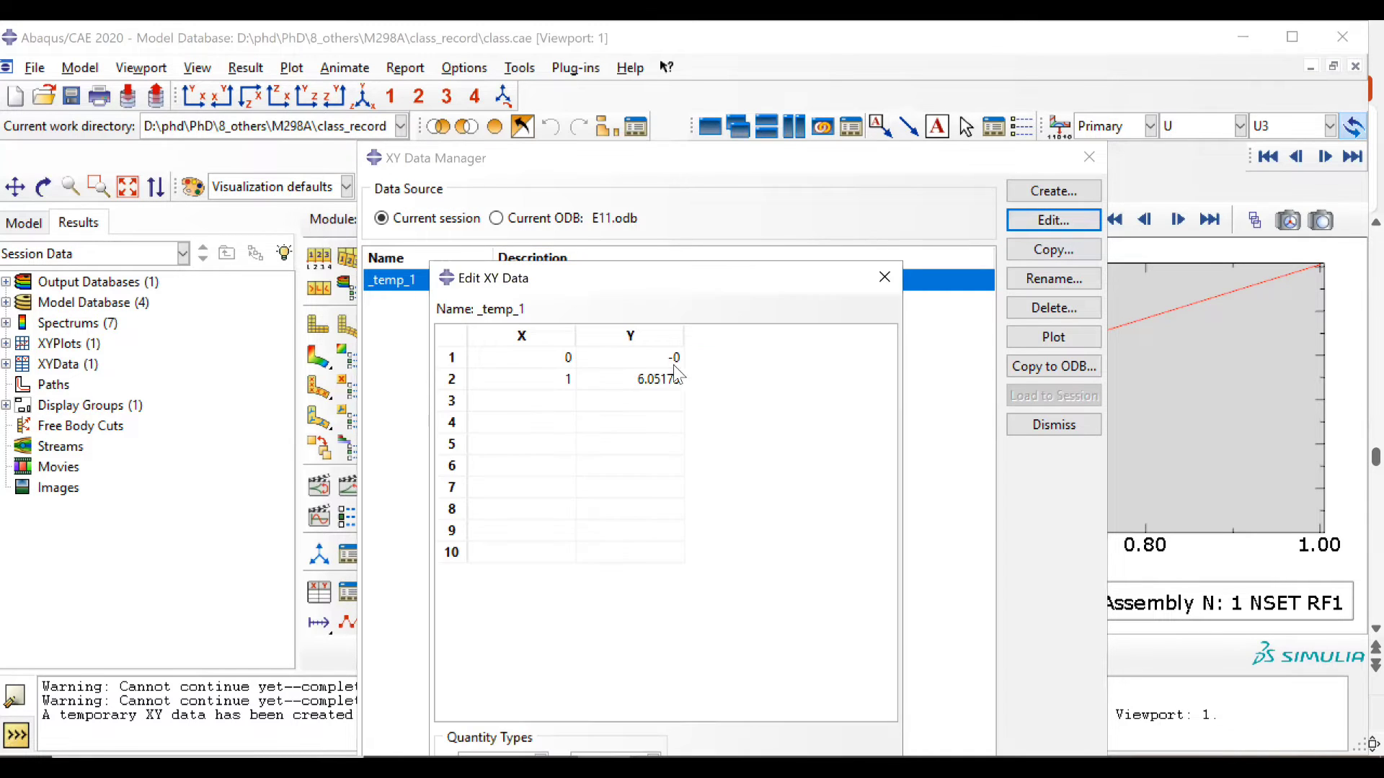
{"action": "left_click", "coordinate": [660, 379]}
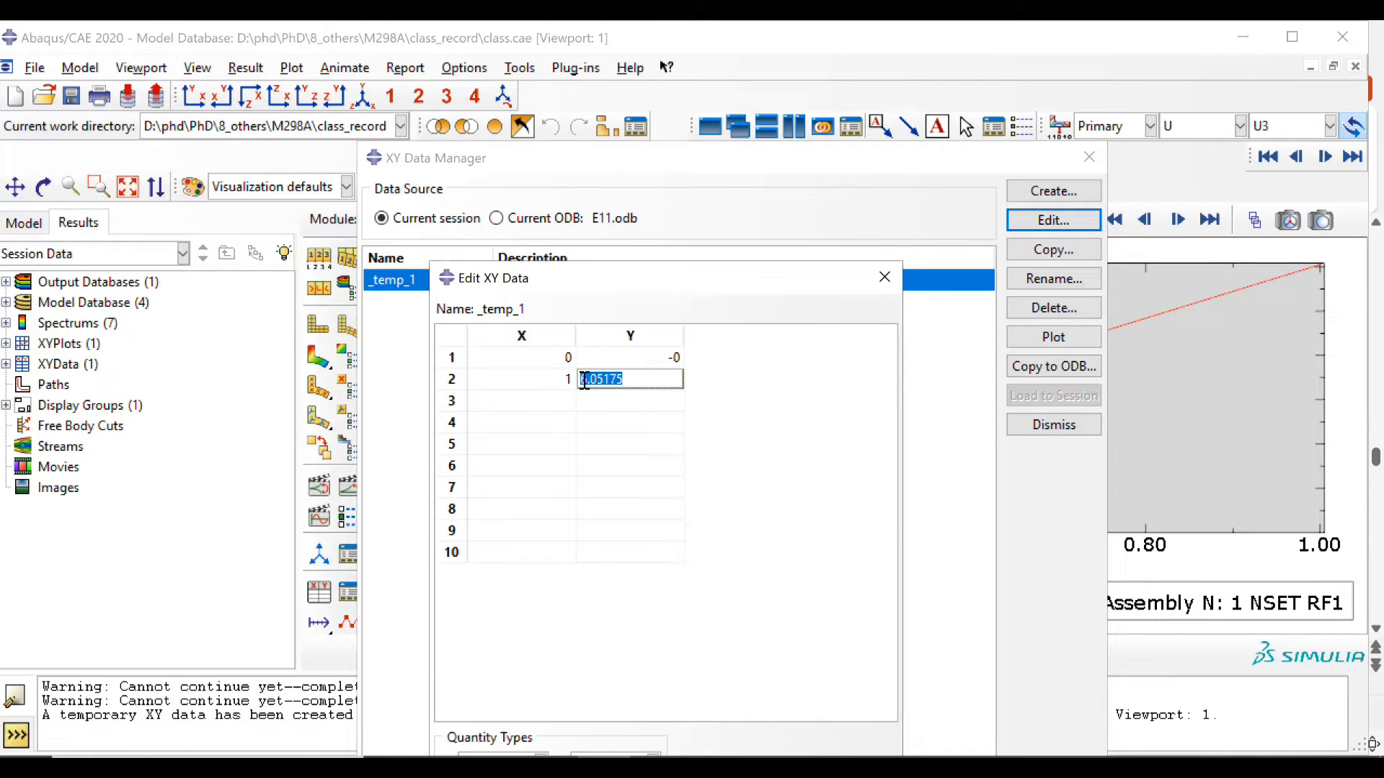
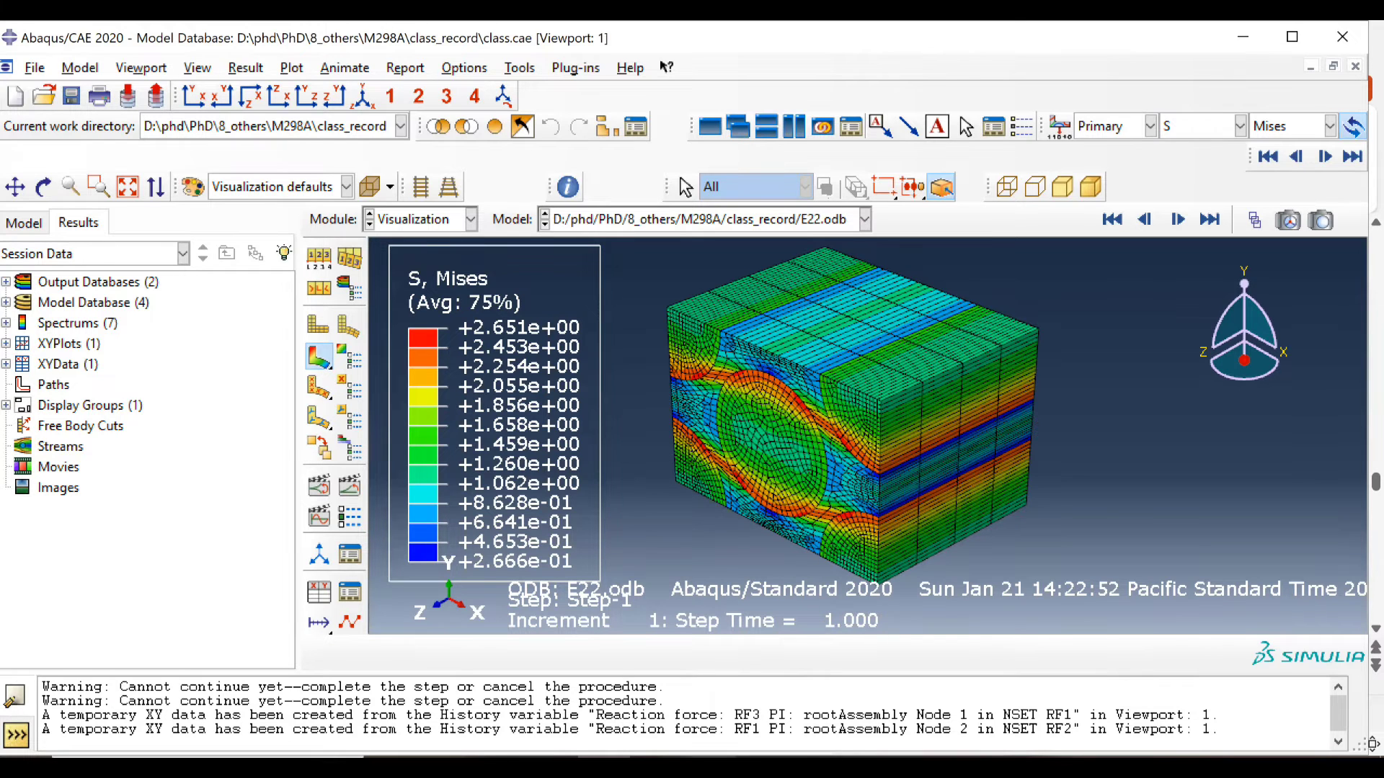
Switch to PowerPoint to check the Poisson's ratio calculation on slide 16, and return to Abaqus/CAE.
{"action": "key", "text": "alt+Tab"}
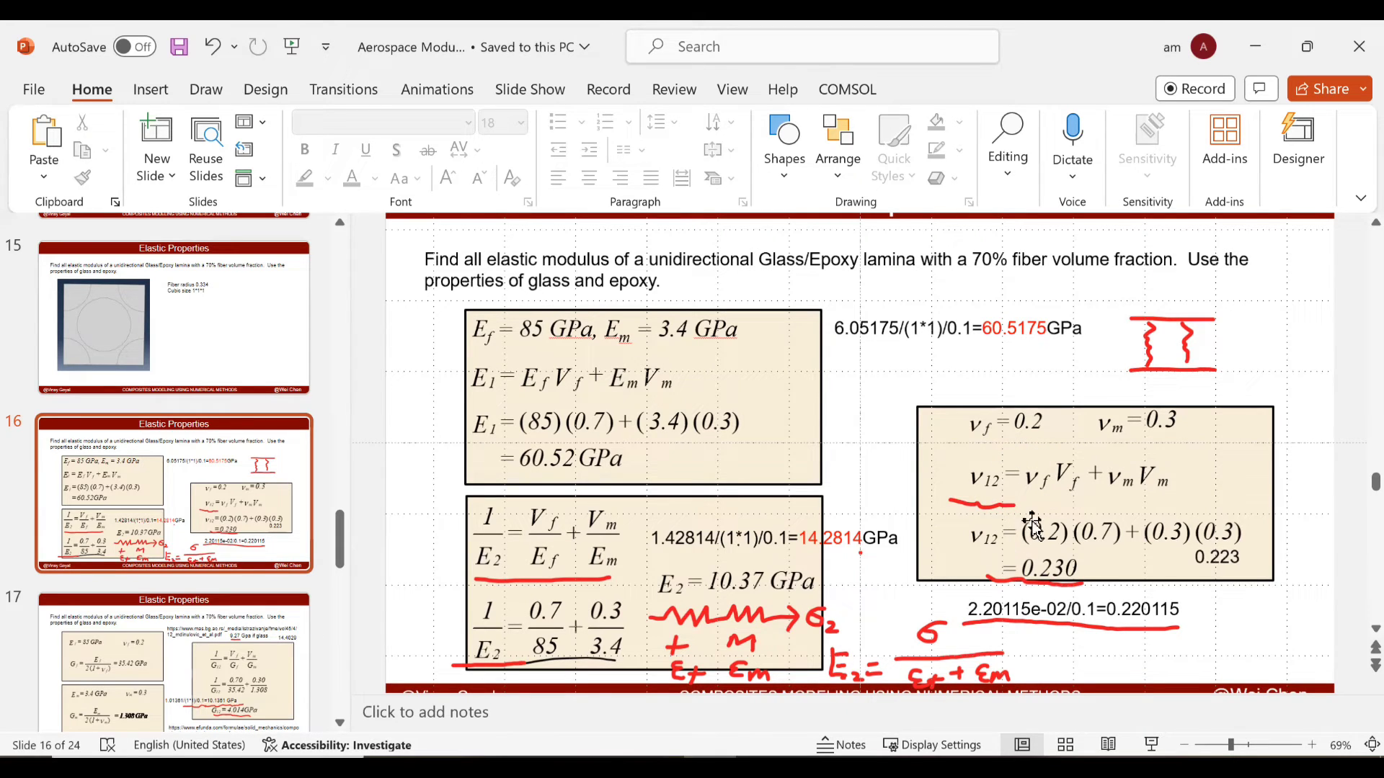
{"action": "key", "text": "alt+Tab"}
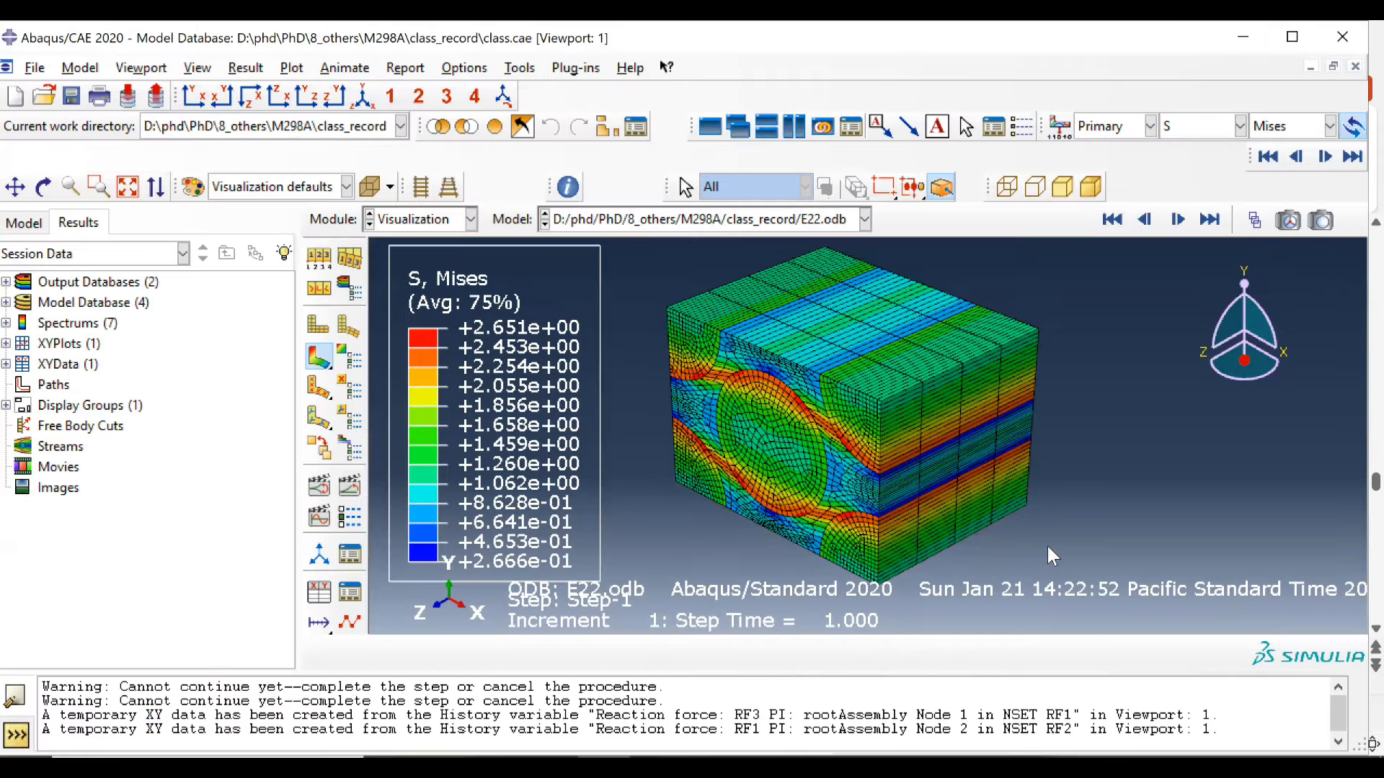
{"action": "left_click", "coordinate": [709, 220]}
{"action": "left_click", "coordinate": [668, 275]}
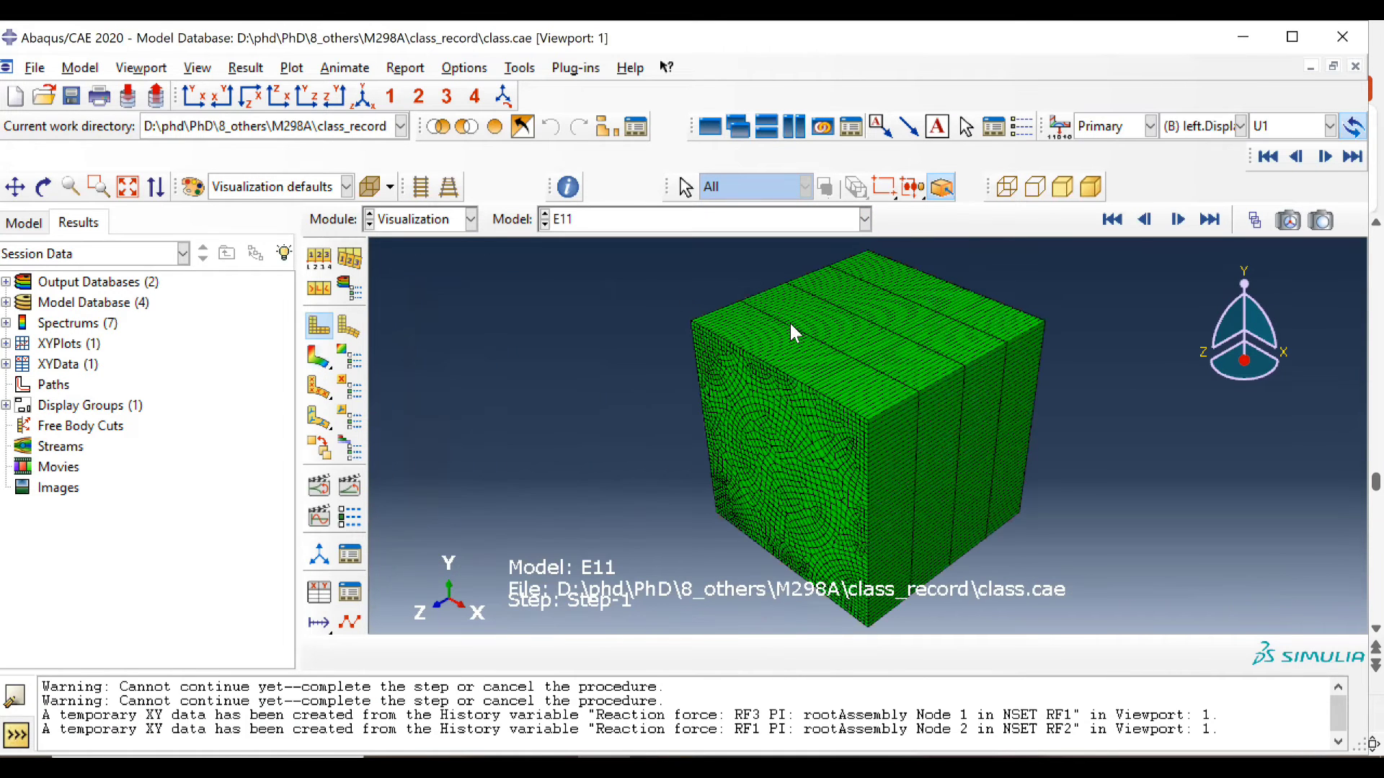
{"action": "left_click", "coordinate": [320, 357]}
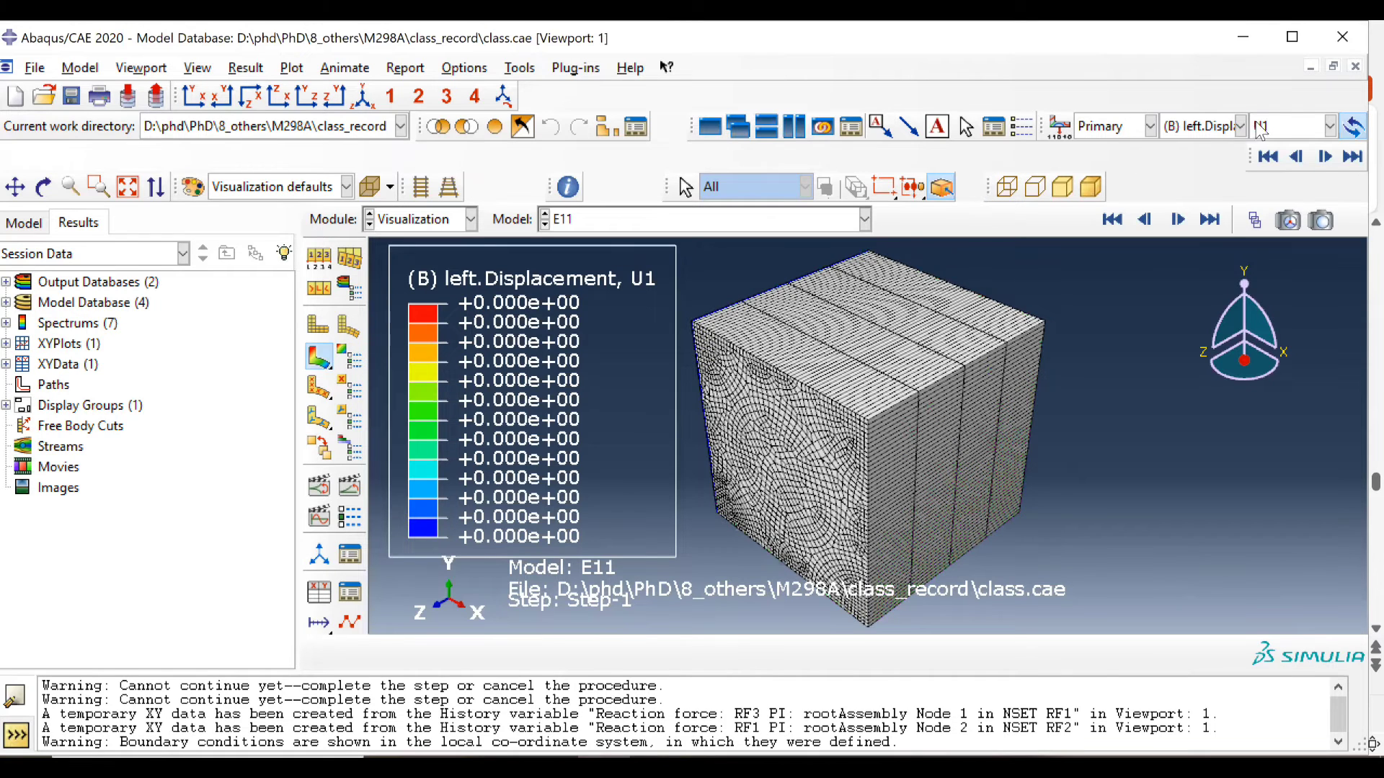
{"action": "left_click", "coordinate": [1184, 132]}
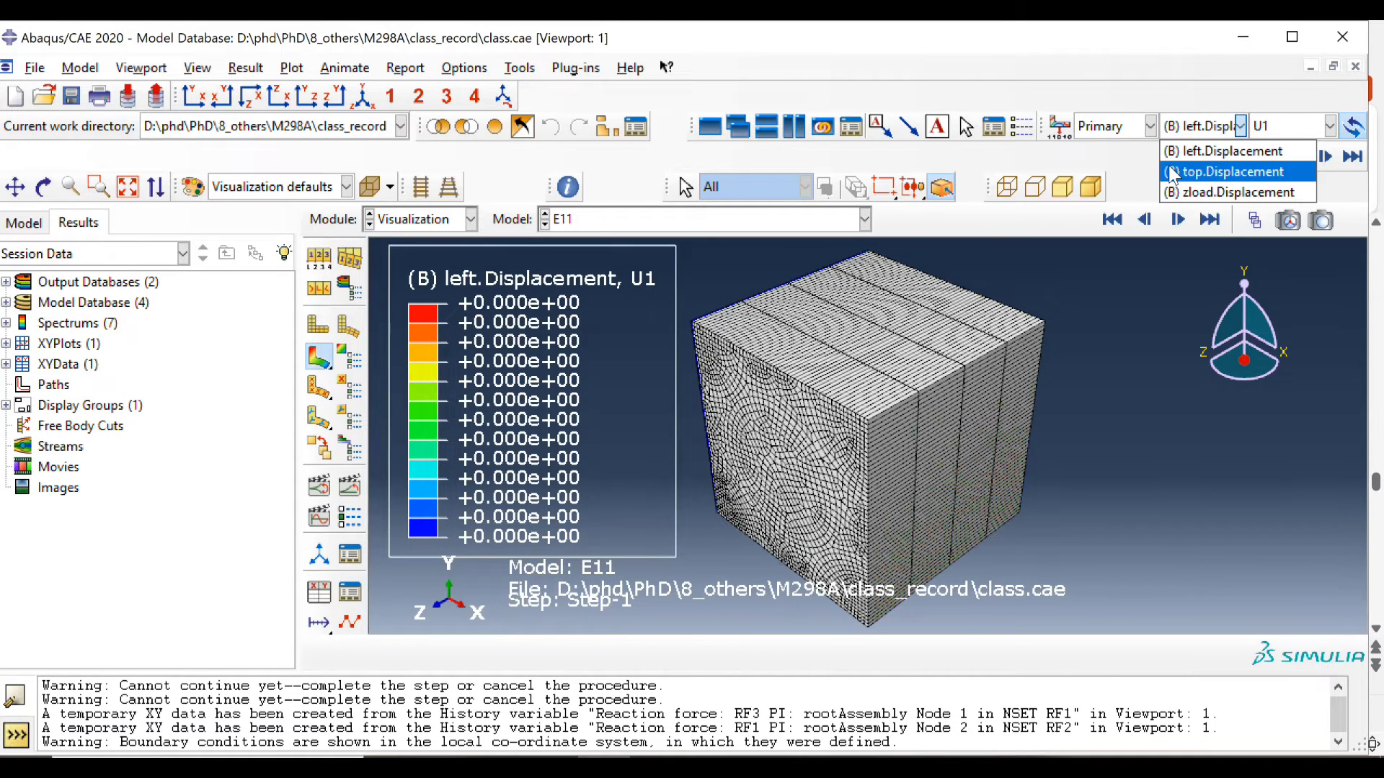
{"action": "left_click", "coordinate": [817, 297]}
{"action": "left_click", "coordinate": [590, 219]}
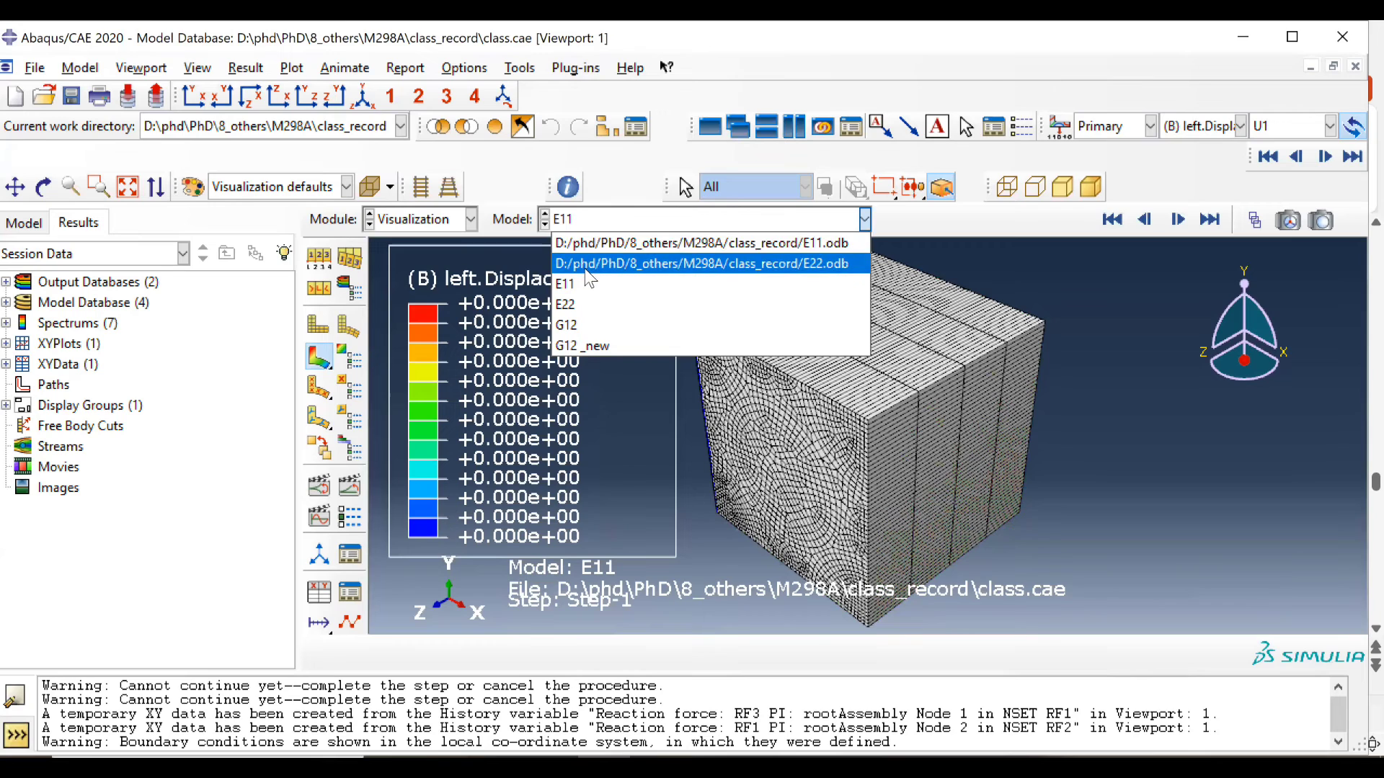
{"action": "left_click", "coordinate": [492, 274]}
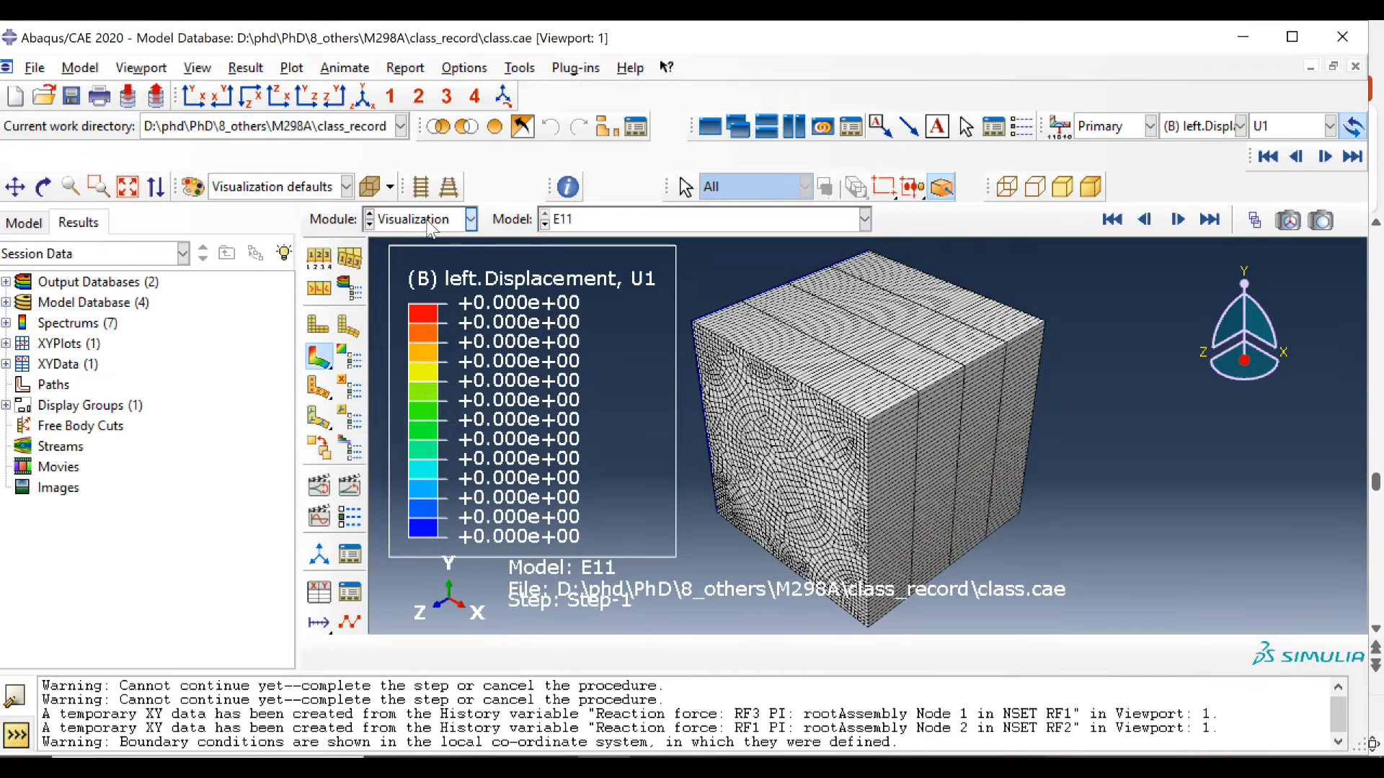
Open the results of job E11 from the Job Manager and display the displacement U magnitude contour plot.
{"action": "left_click", "coordinate": [433, 221]}
{"action": "left_click", "coordinate": [390, 413]}
{"action": "left_click", "coordinate": [556, 245]}
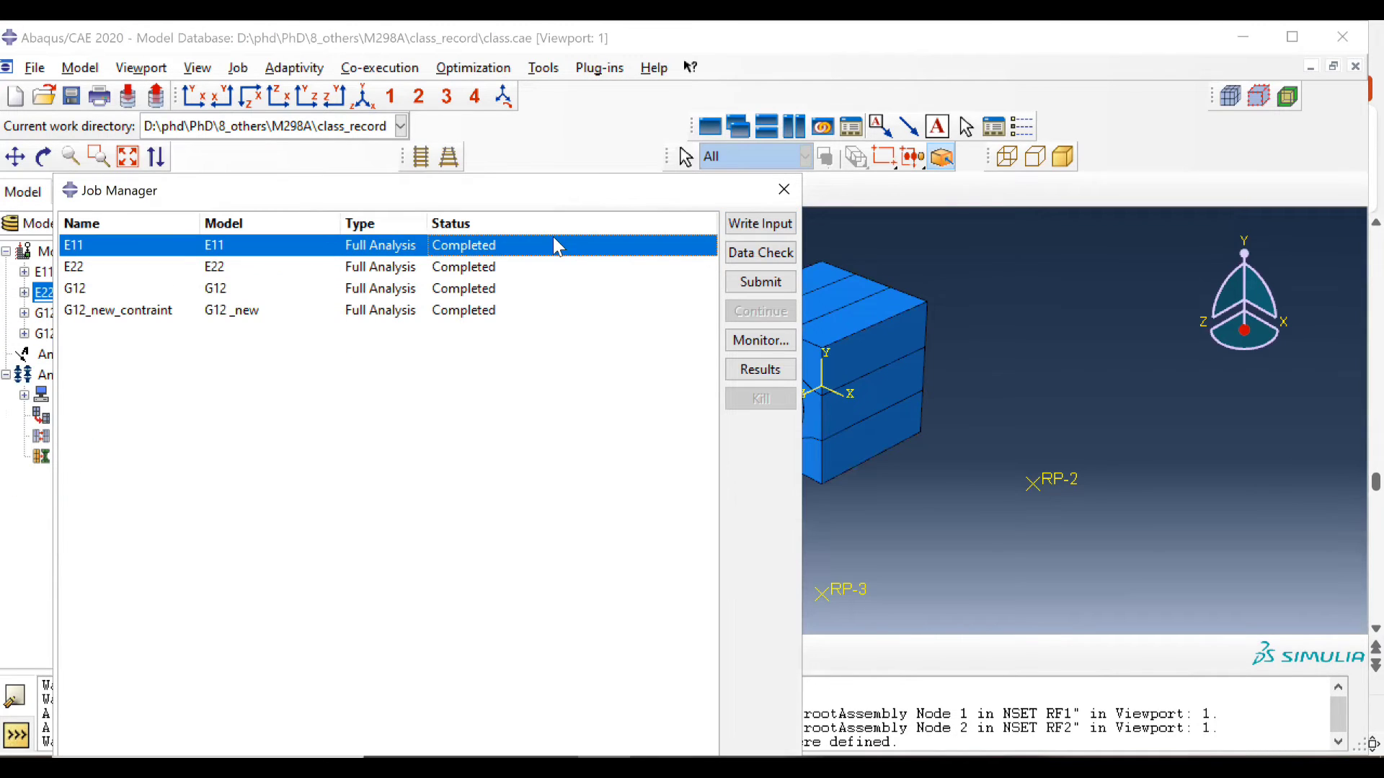
{"action": "left_click", "coordinate": [760, 368]}
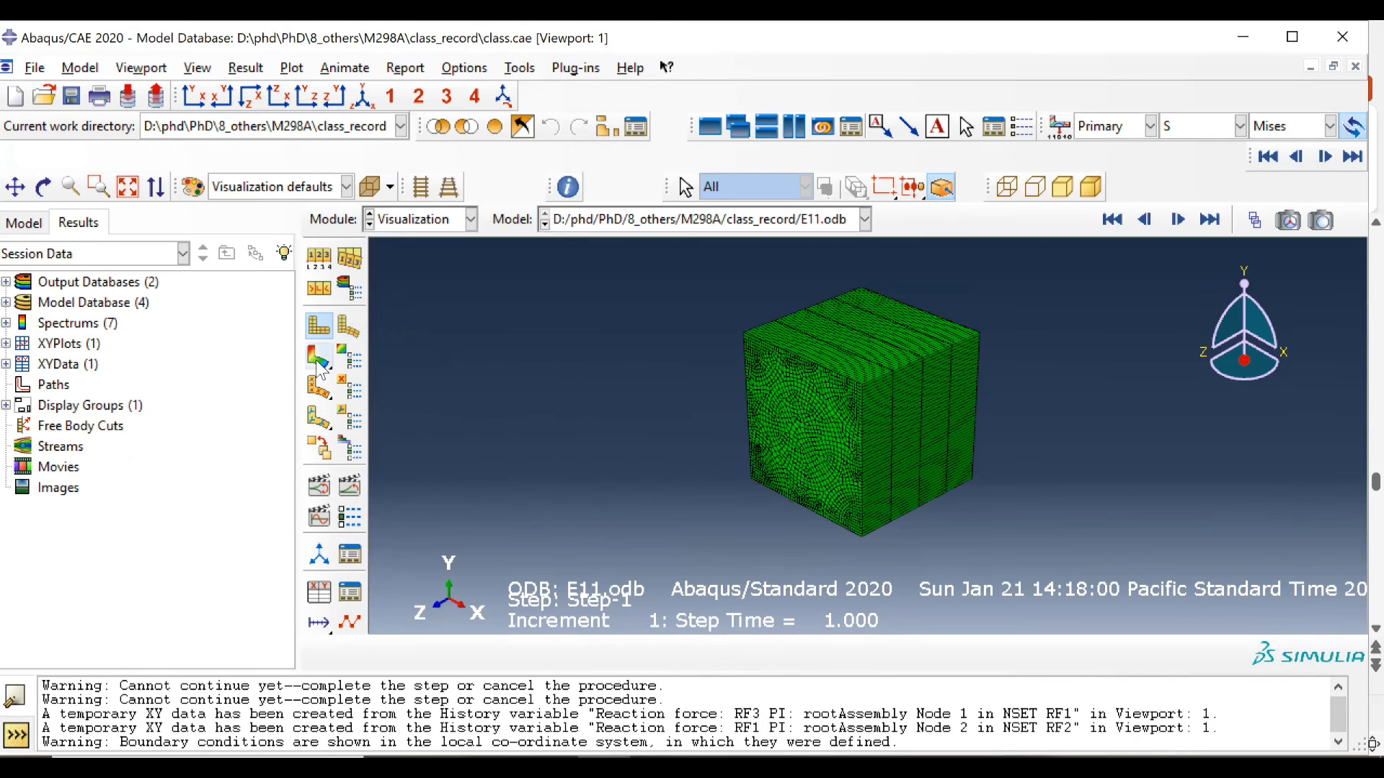
{"action": "left_click", "coordinate": [1200, 126]}
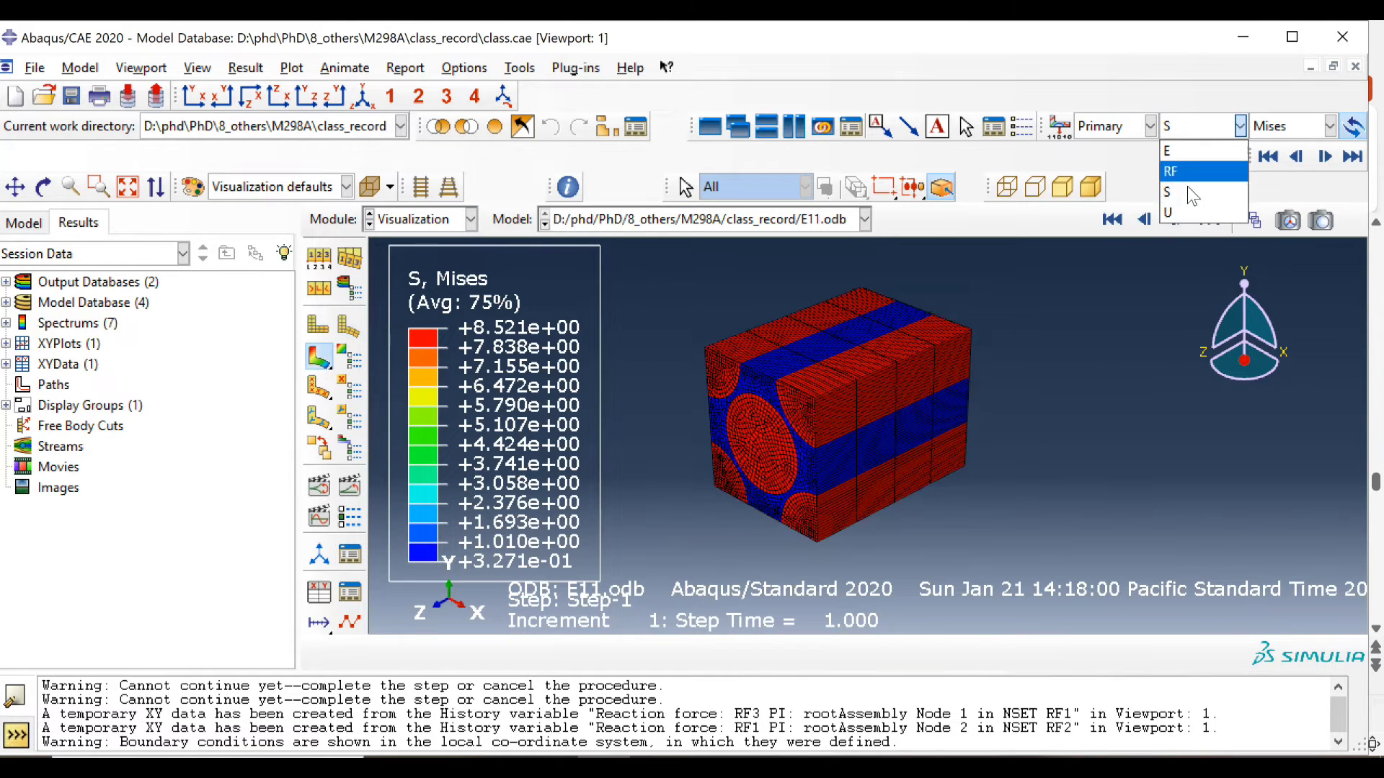
{"action": "left_click", "coordinate": [1192, 211]}
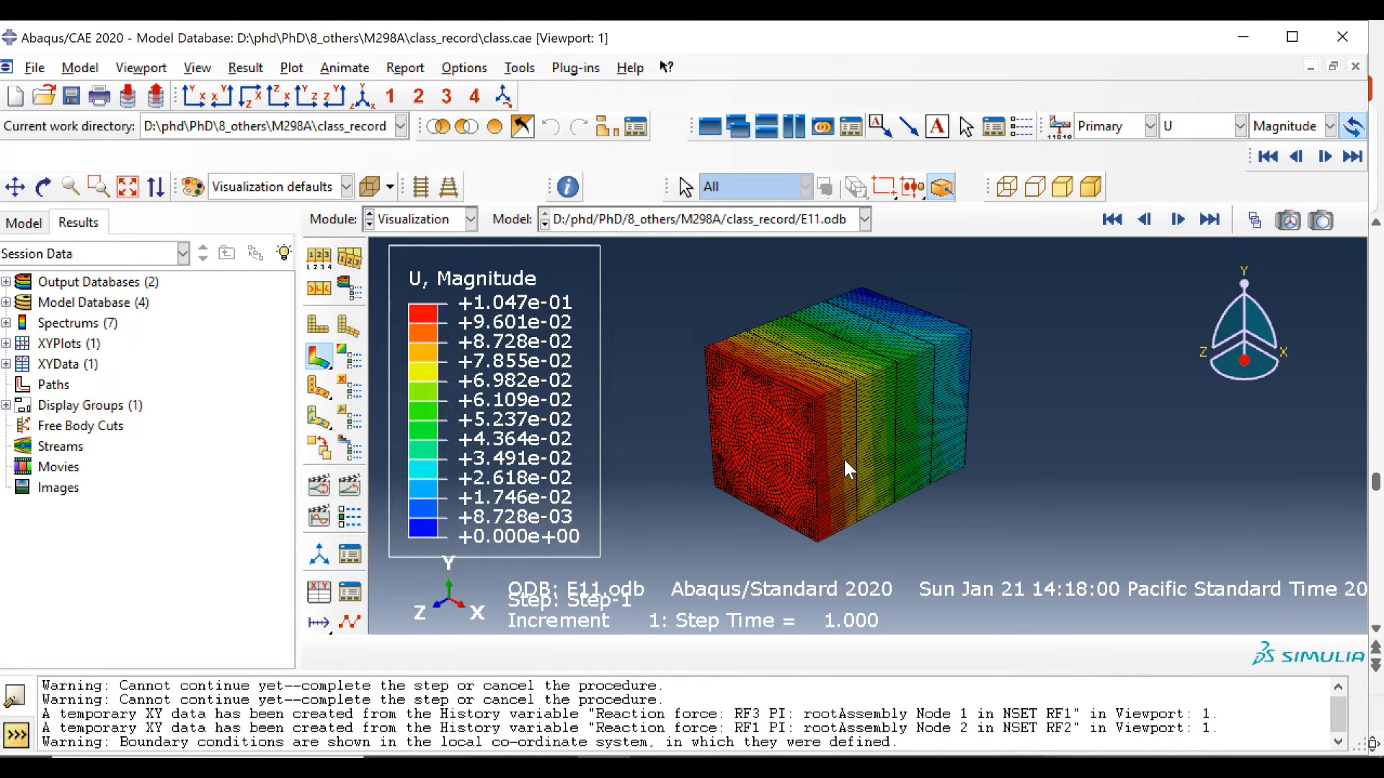
Query the distance between the two upper corner nodes of the cube's front face.
{"action": "scroll", "coordinate": [807, 418], "scroll_direction": "up", "scroll_amount": 5}
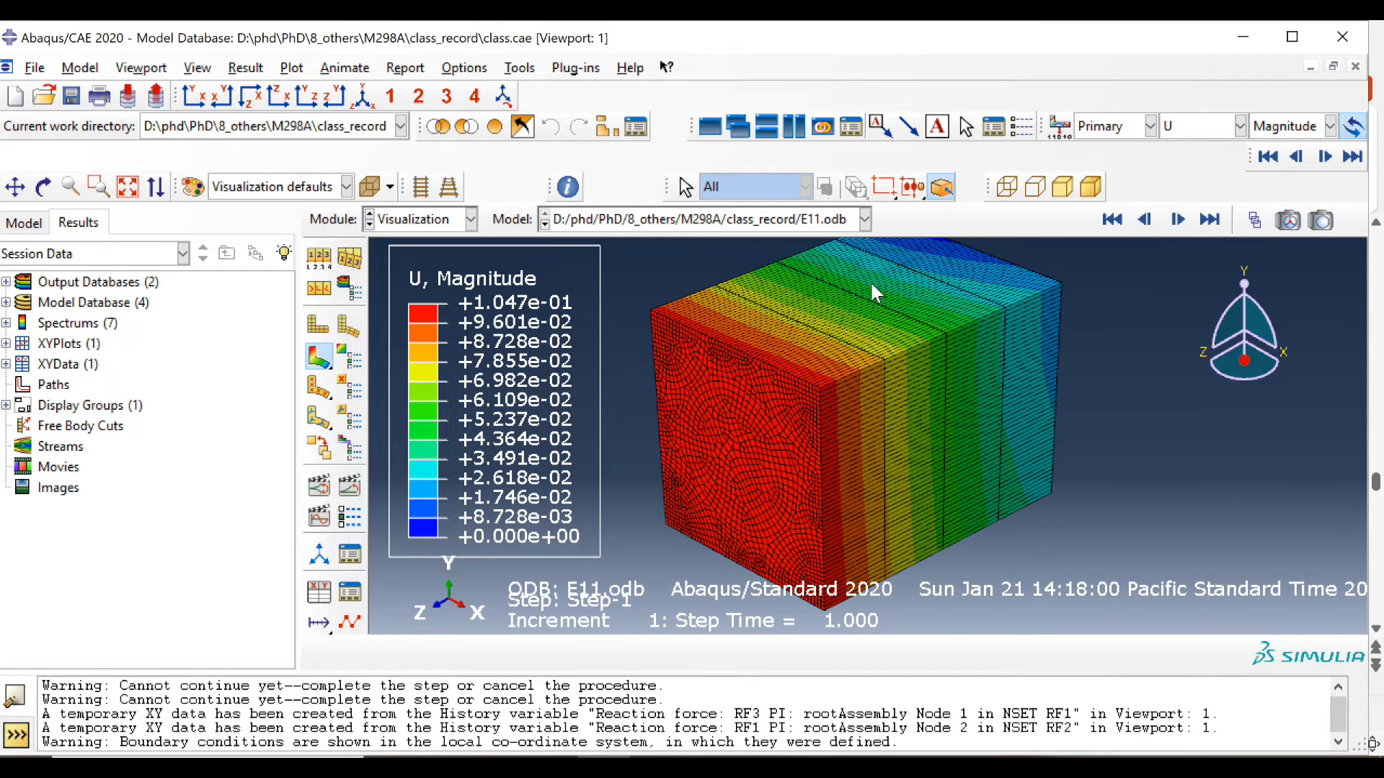
{"action": "left_click", "coordinate": [568, 188]}
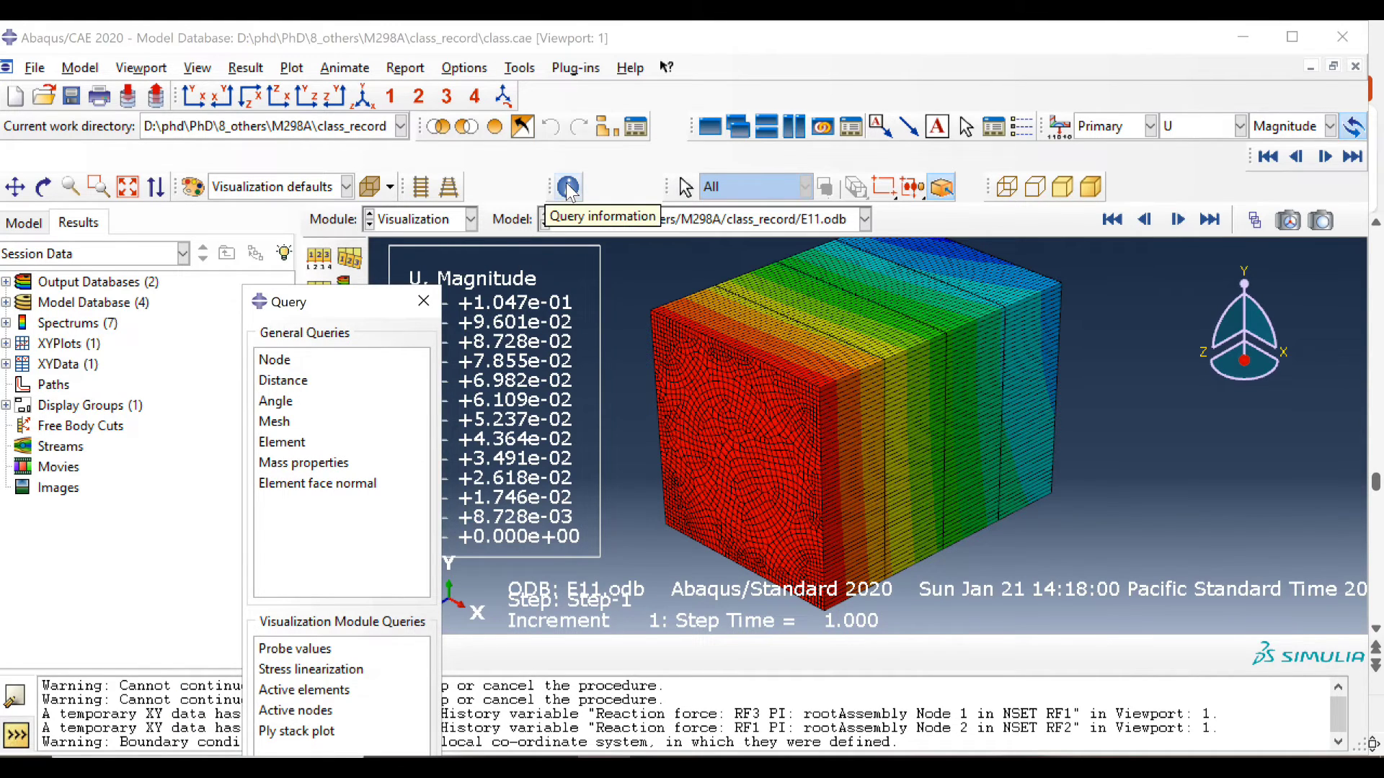
{"action": "left_click", "coordinate": [289, 380]}
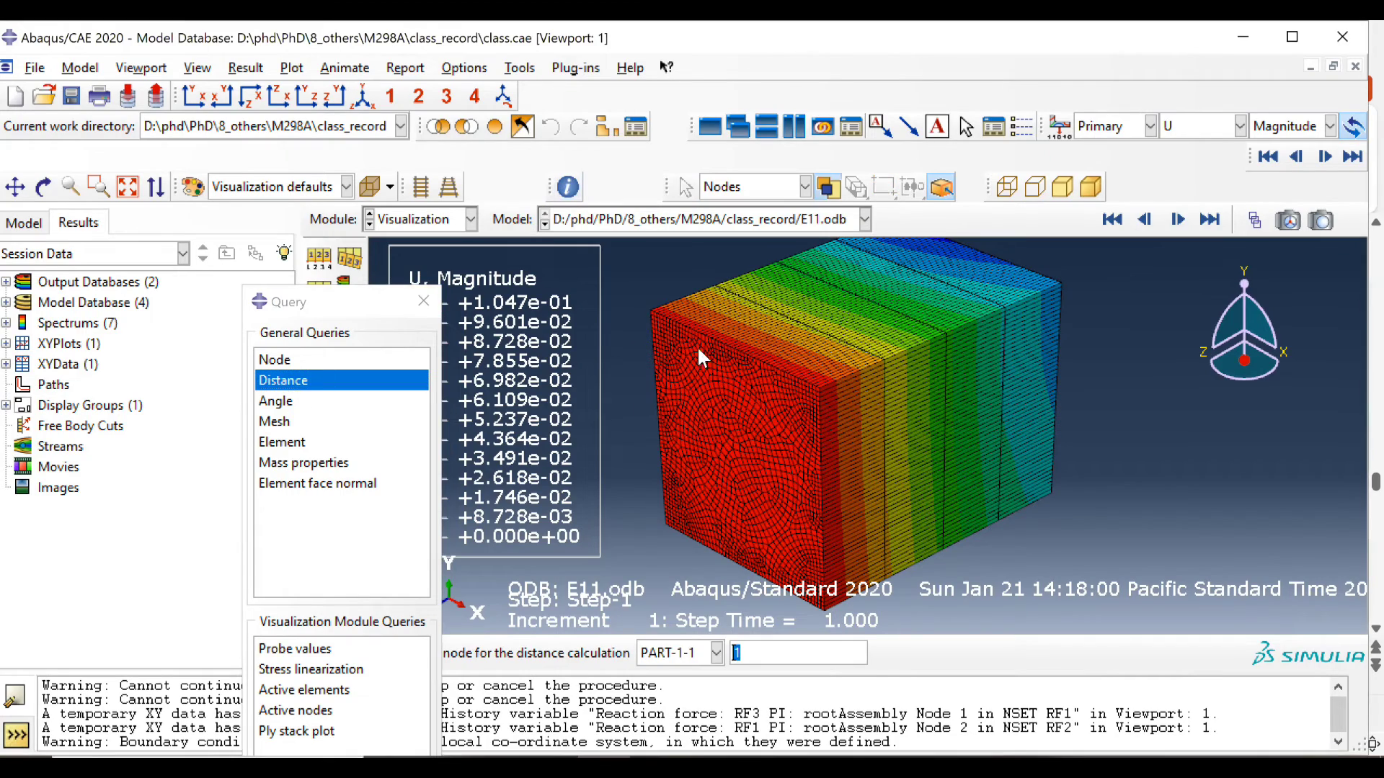
{"action": "scroll", "coordinate": [711, 338], "scroll_direction": "down", "scroll_amount": 5}
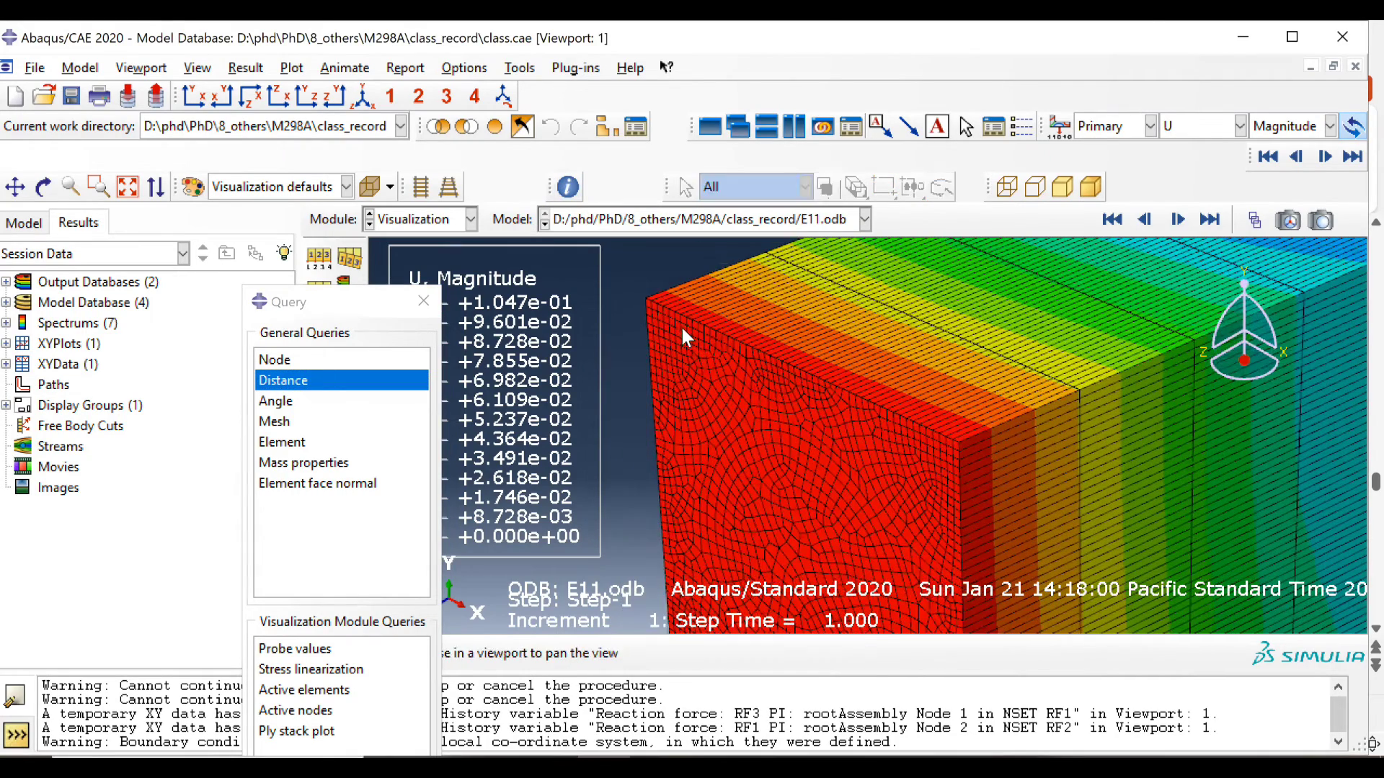
{"action": "left_click", "coordinate": [644, 297]}
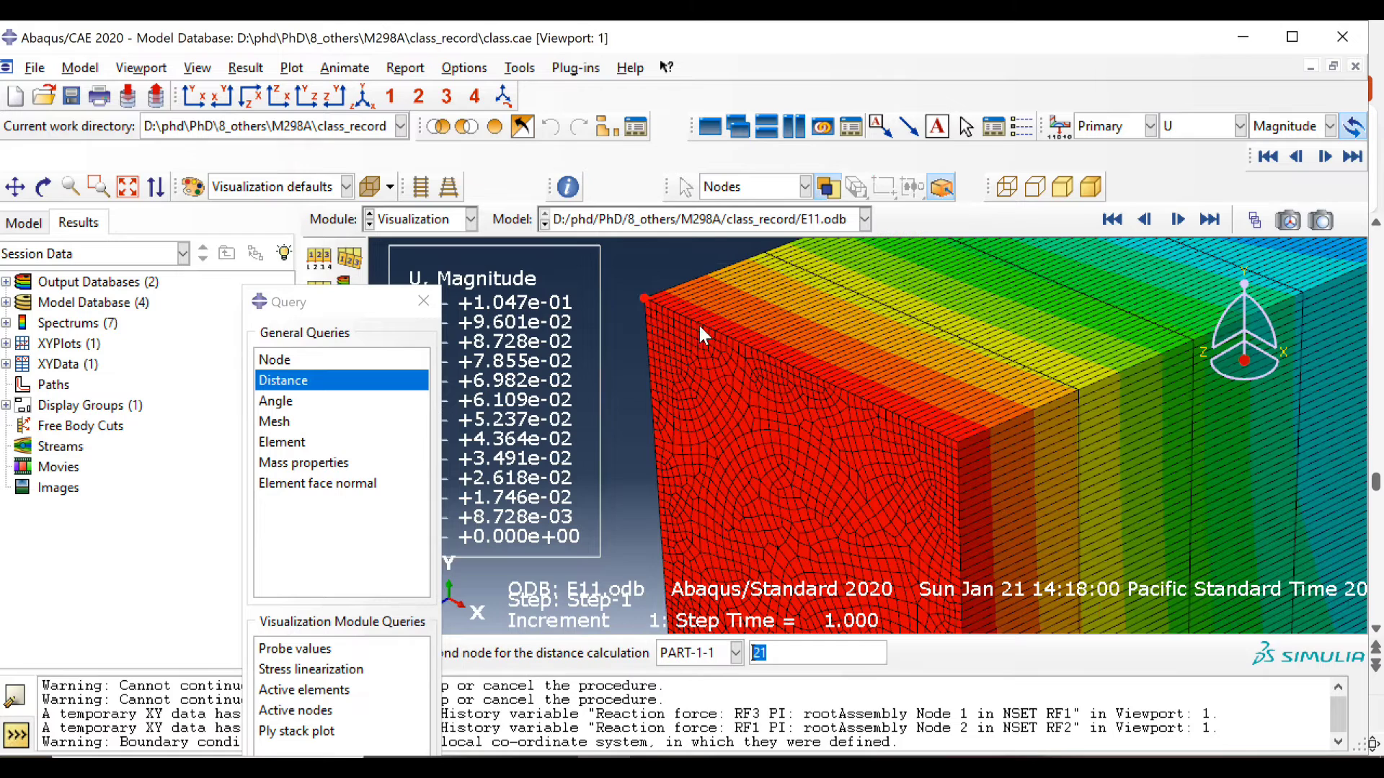
{"action": "left_click", "coordinate": [957, 441]}
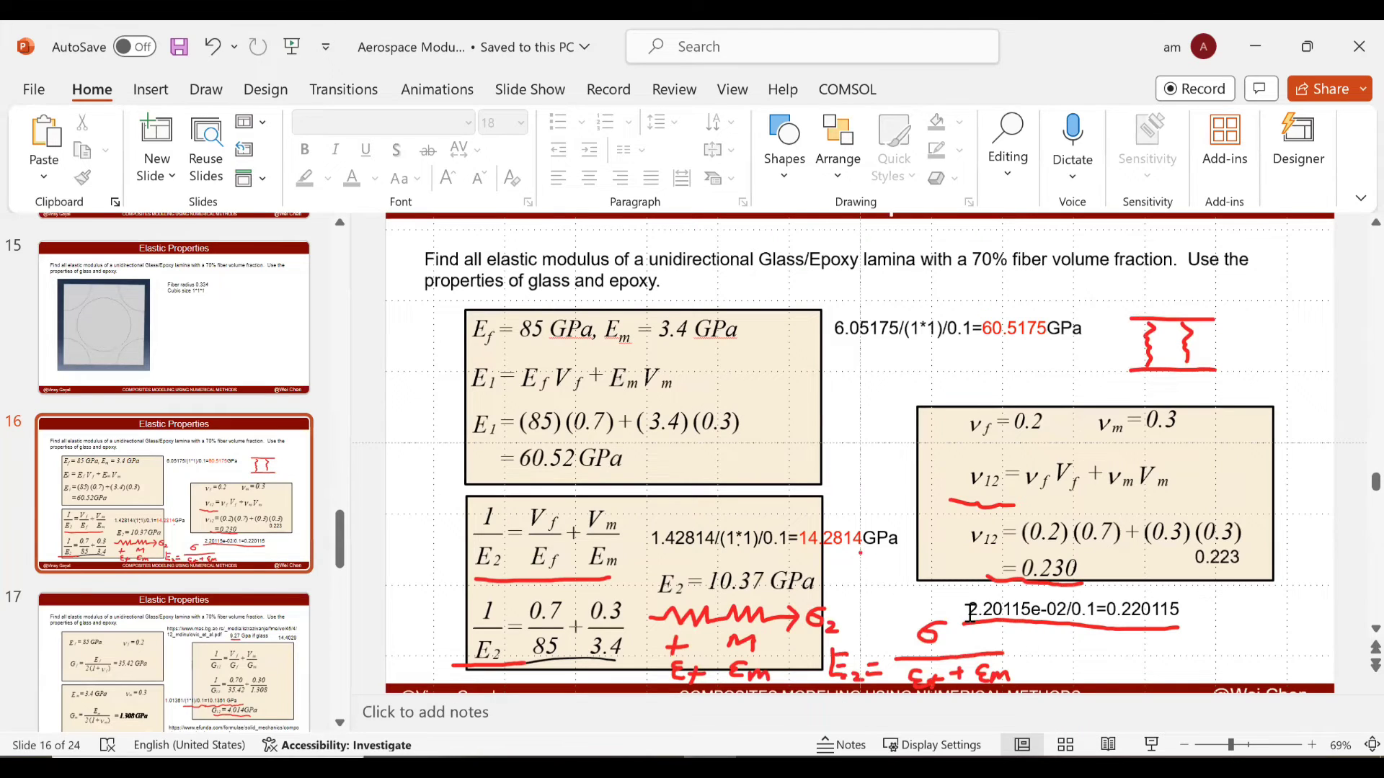
In the PowerPoint slide's Poisson's ratio calculation, select the terms of 2.20115e-02/0.1=0.220115 to review the division and its result.
{"action": "left_click", "coordinate": [971, 612]}
{"action": "left_click_drag", "start_coordinate": [971, 612], "coordinate": [1086, 611]}
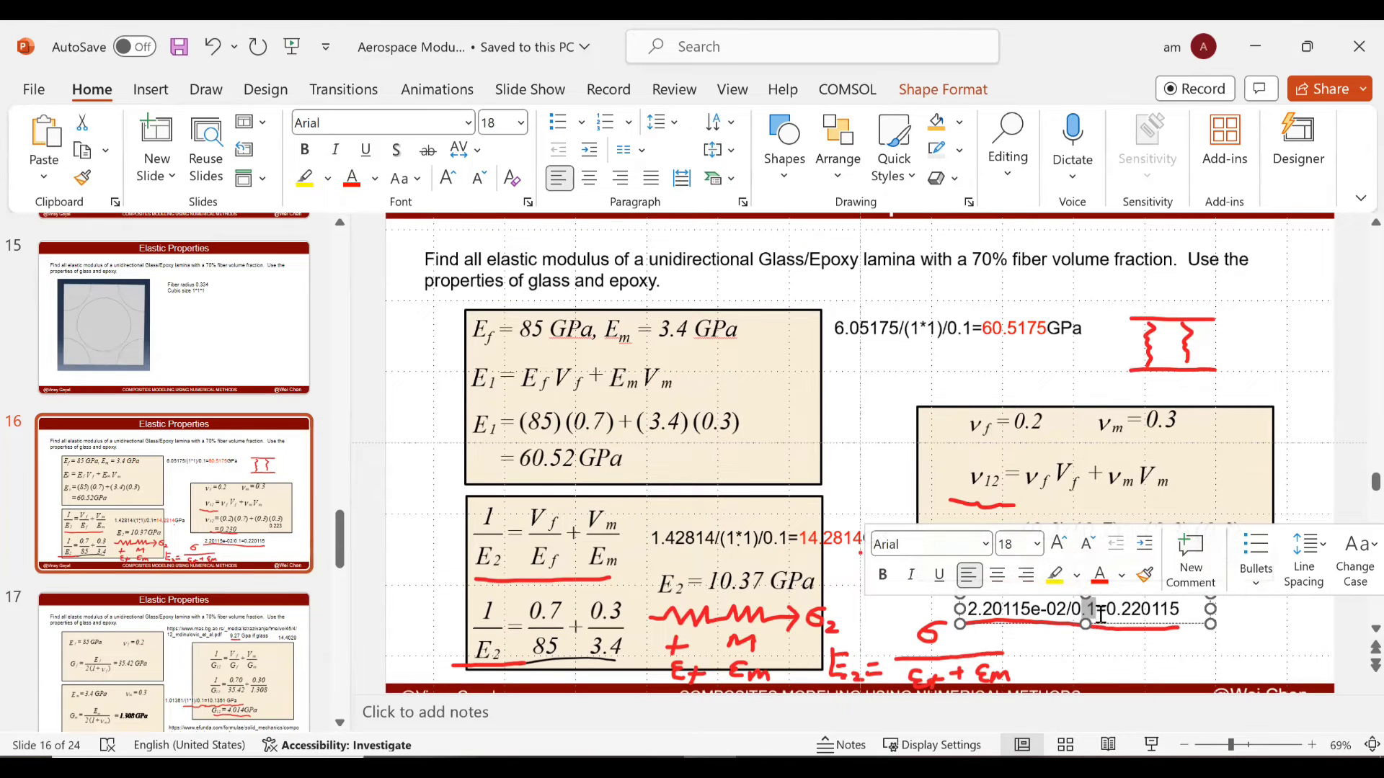
{"action": "left_click_drag", "start_coordinate": [1116, 610], "coordinate": [1152, 611]}
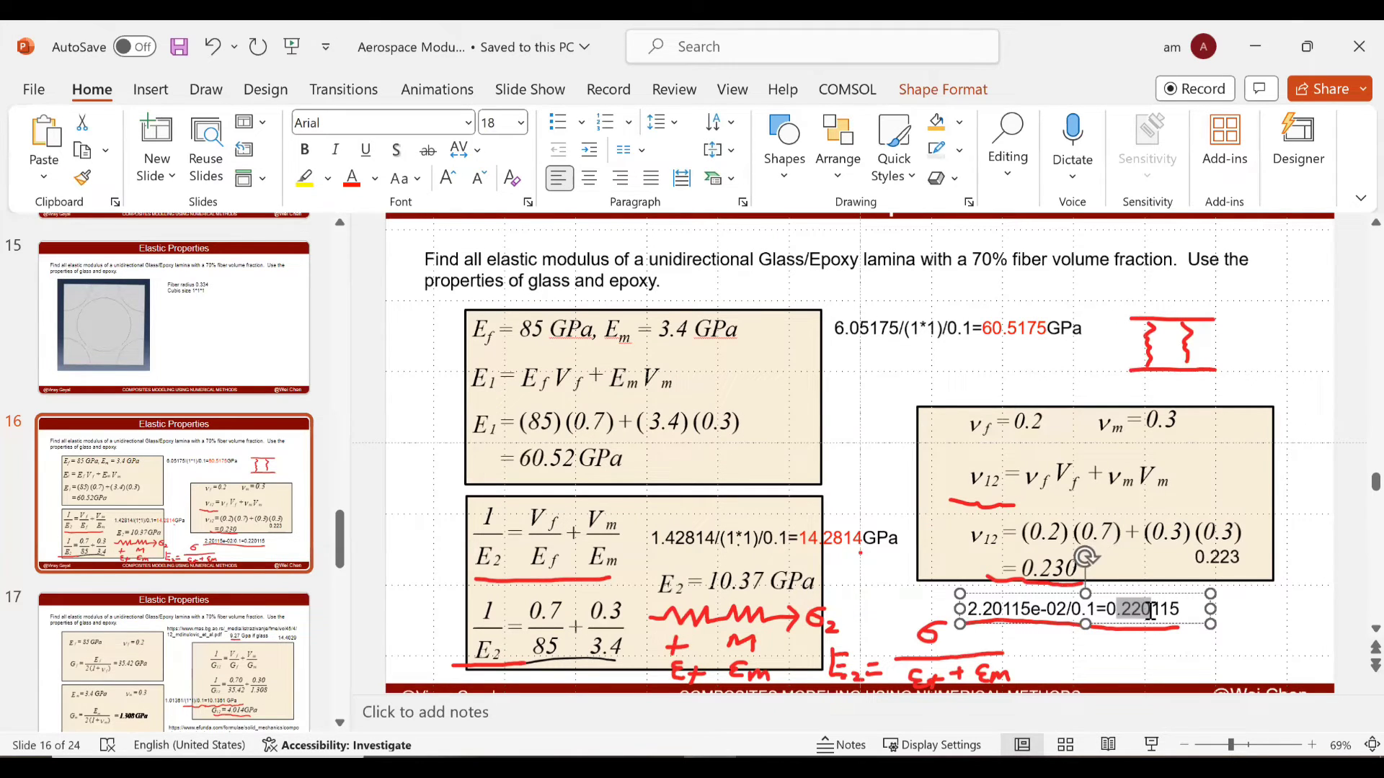
Review the Poisson's ratio formula and its evaluation on slide 16, and show slide 17 with the shear modulus G12 calculation.
{"action": "left_click", "coordinate": [1065, 495]}
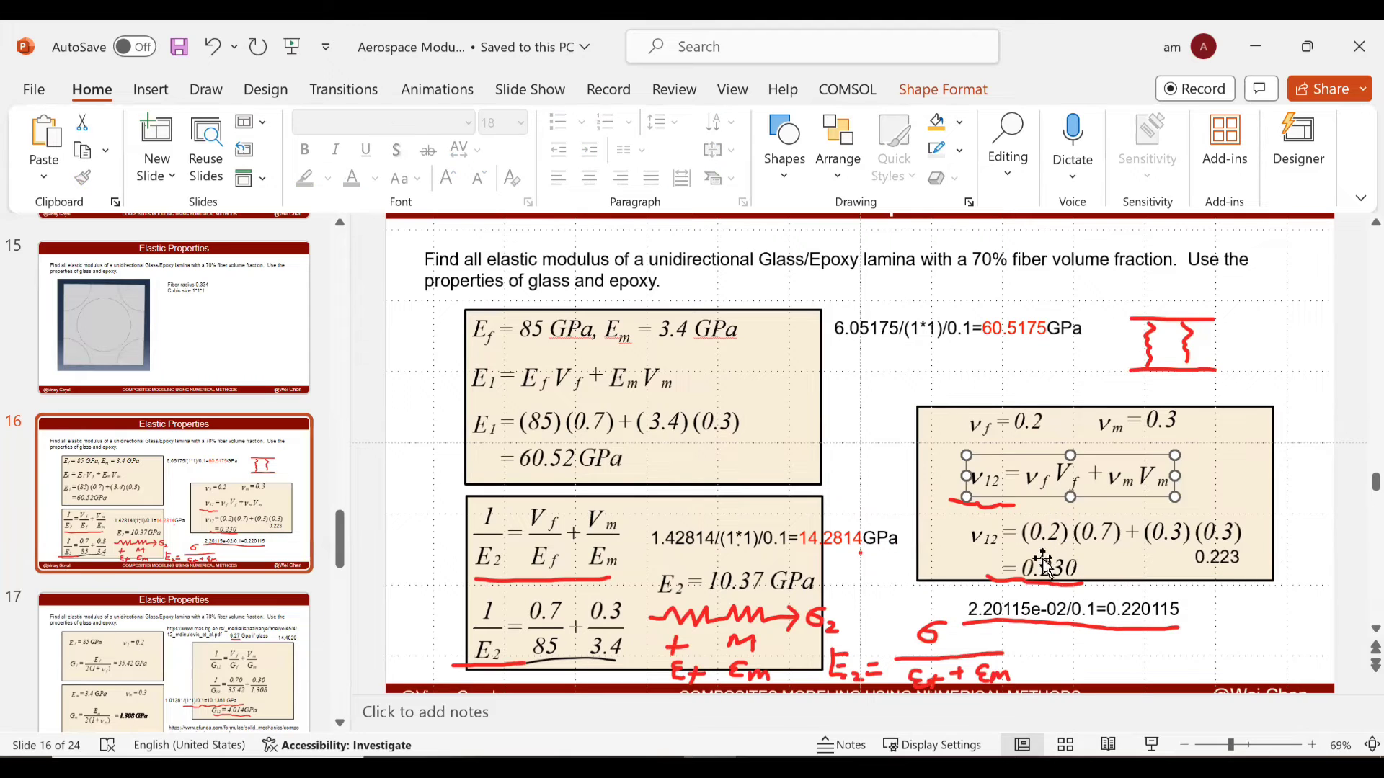
{"action": "left_click", "coordinate": [1081, 552]}
{"action": "left_click", "coordinate": [1329, 491]}
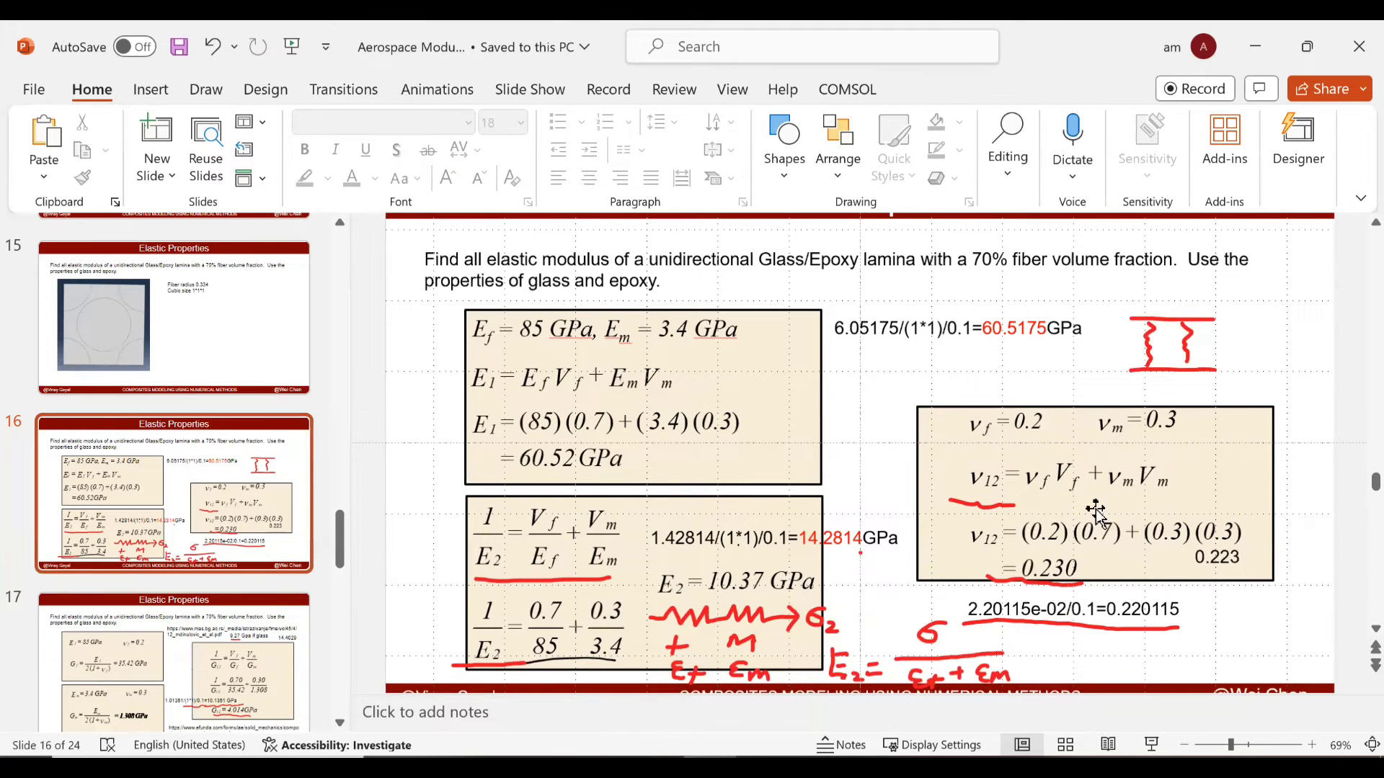
{"action": "left_click", "coordinate": [300, 634]}
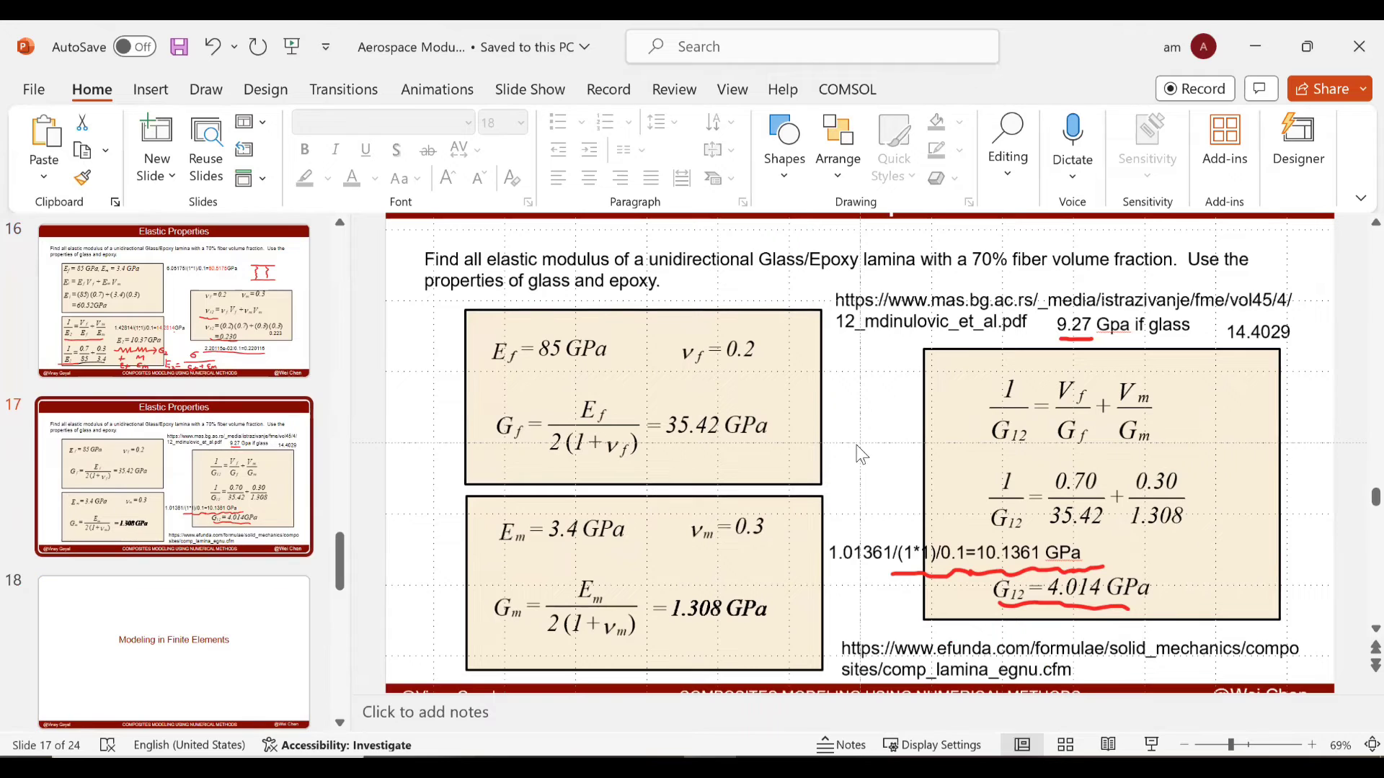
Switch to Abaqus/CAE, leave the results for the Part module, select model G12 in the model tree and close the Query dialog.
{"action": "left_click", "coordinate": [604, 762]}
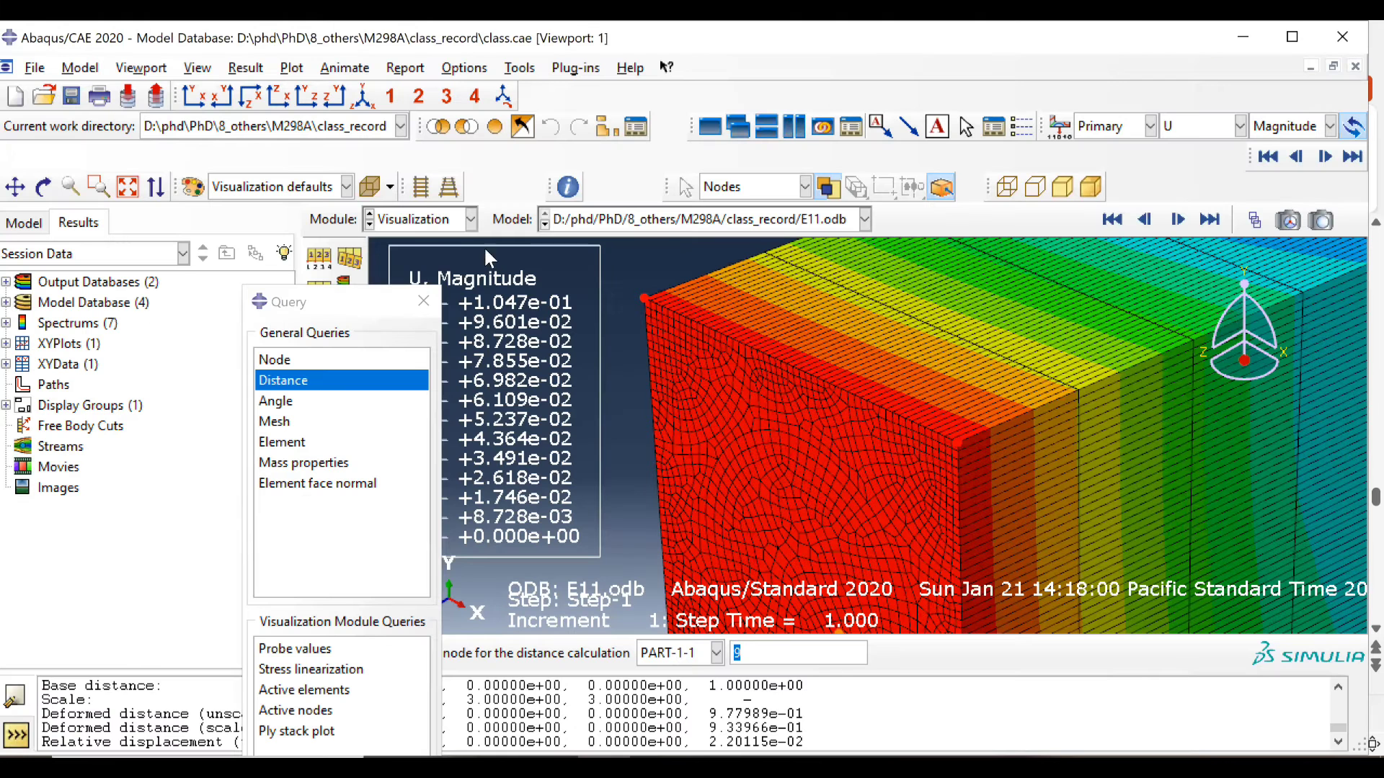
{"action": "left_click", "coordinate": [424, 218]}
{"action": "left_click", "coordinate": [414, 245]}
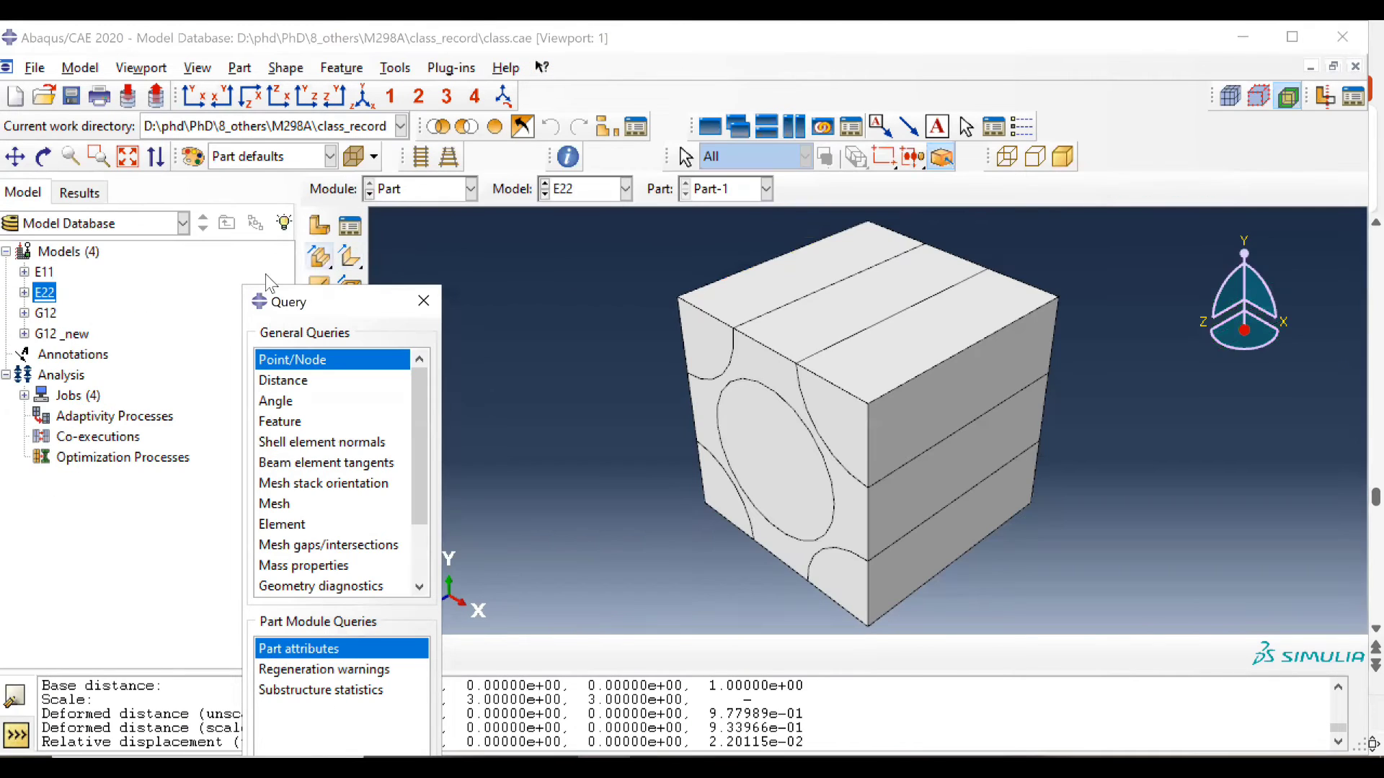
{"action": "left_click", "coordinate": [48, 293]}
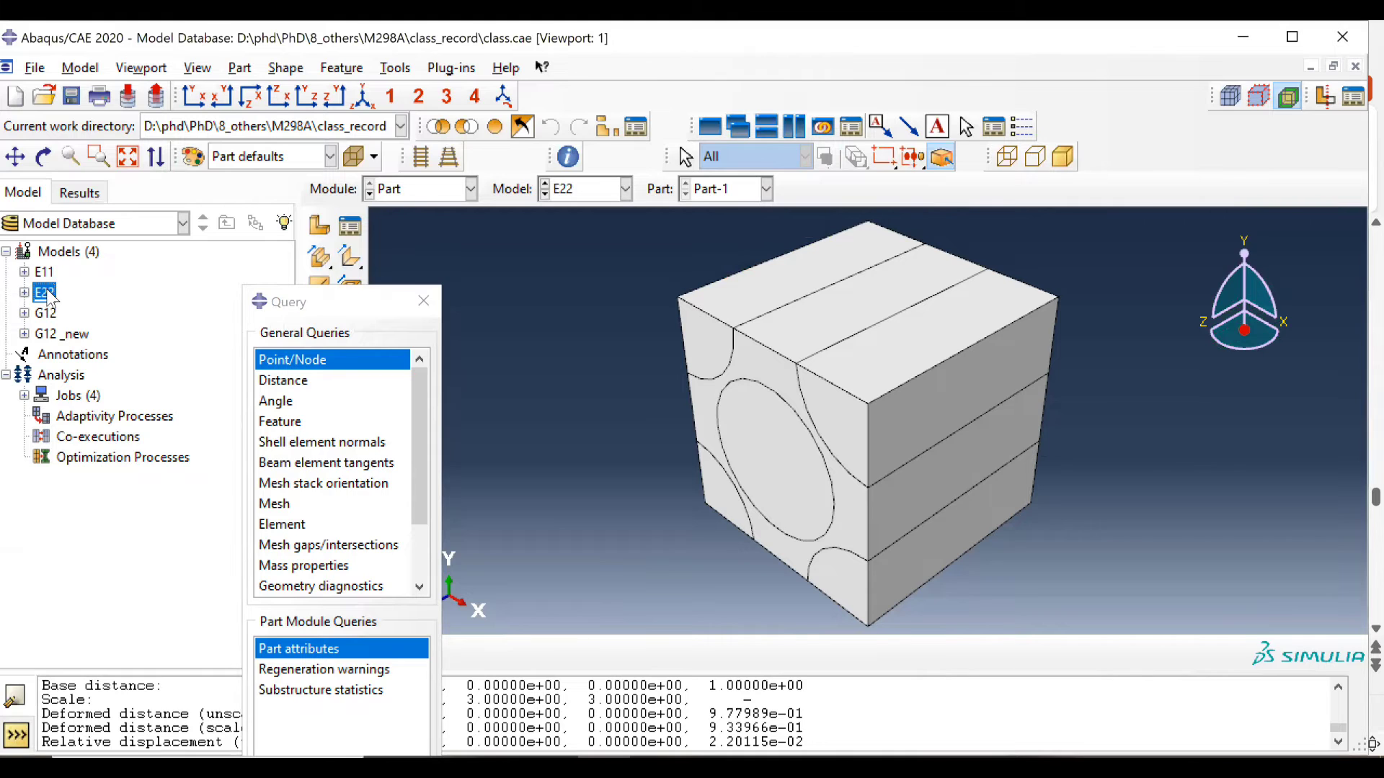
{"action": "left_click", "coordinate": [45, 314]}
{"action": "left_click", "coordinate": [424, 301]}
Display model G12 in the Load module to view the boundary conditions on the cube.
{"action": "left_click", "coordinate": [438, 189]}
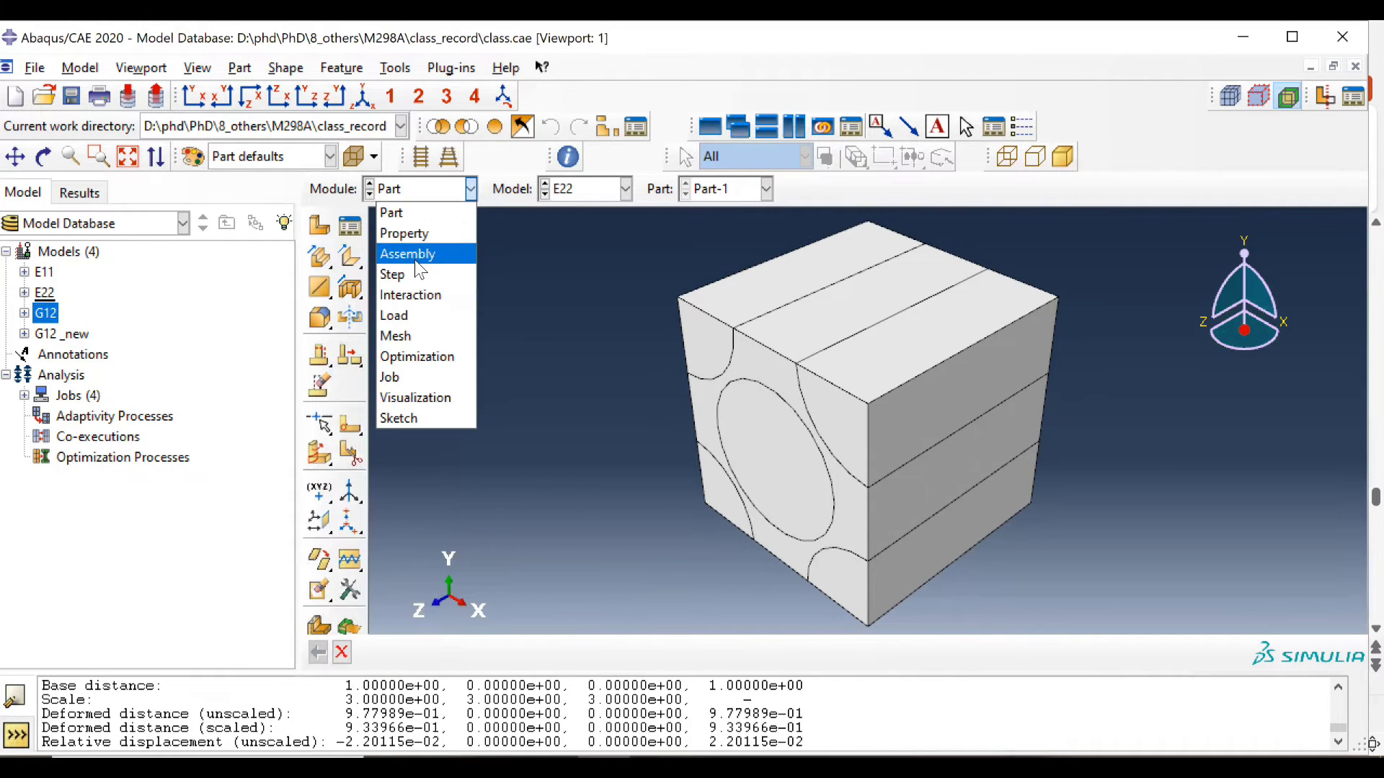
{"action": "left_click", "coordinate": [418, 312]}
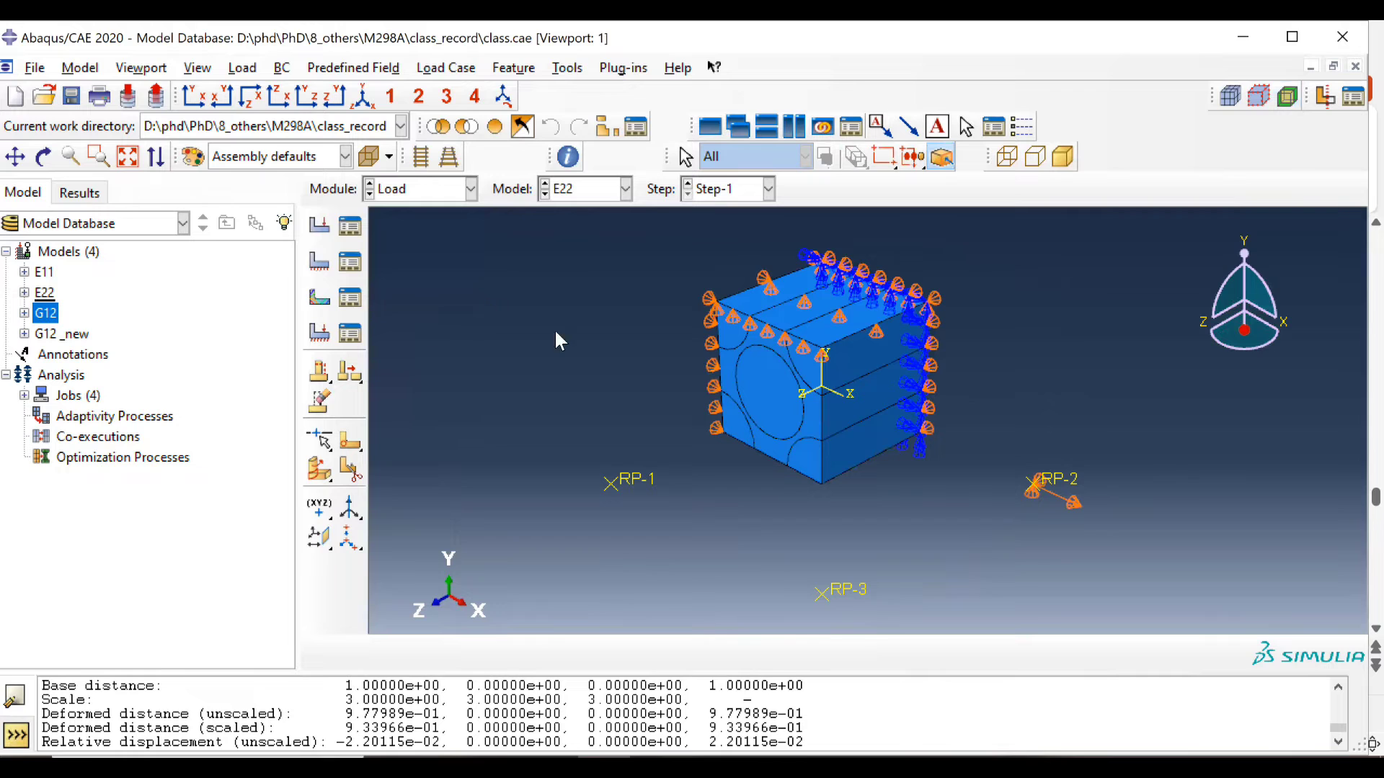
{"action": "scroll", "coordinate": [798, 415], "scroll_direction": "down", "scroll_amount": 4}
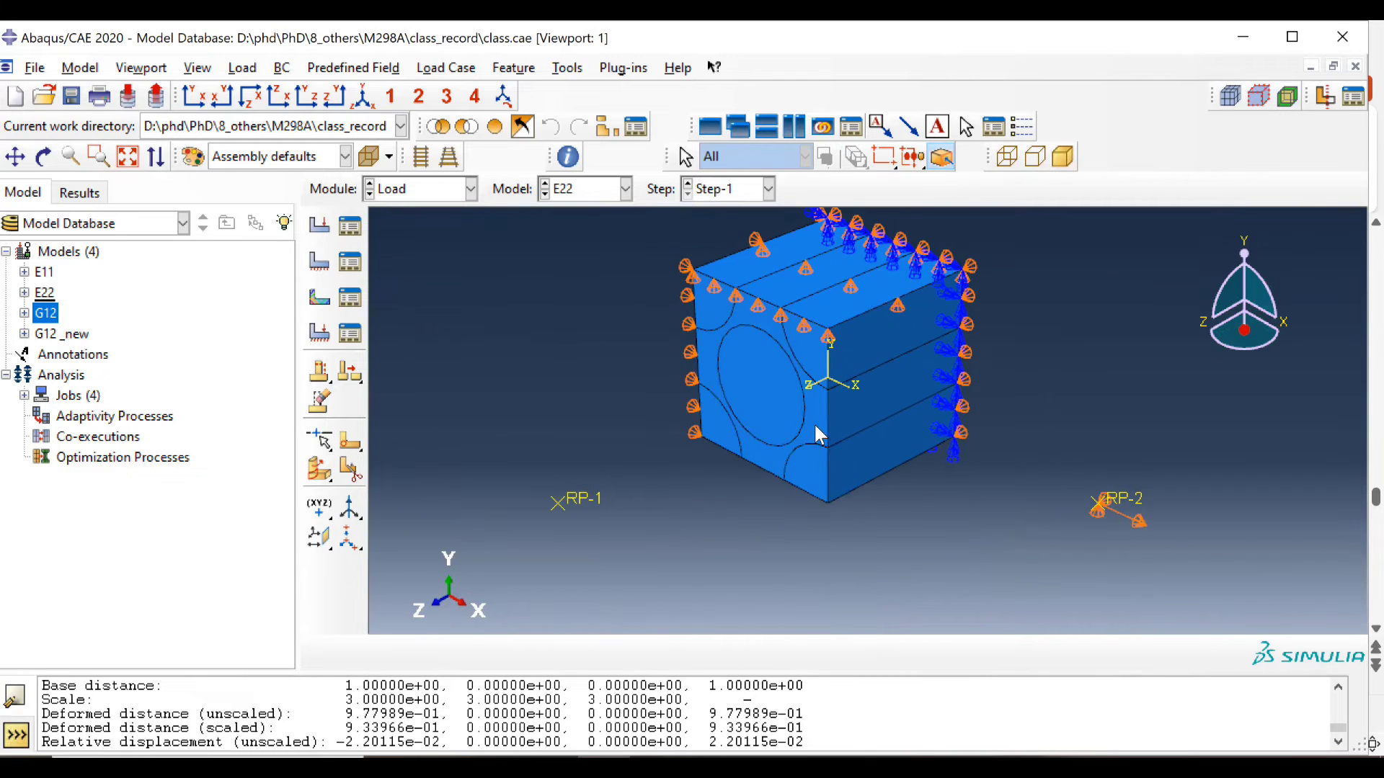
{"action": "middle_click_drag", "start_coordinate": [817, 428], "coordinate": [836, 444], "text": "ctrl+alt"}
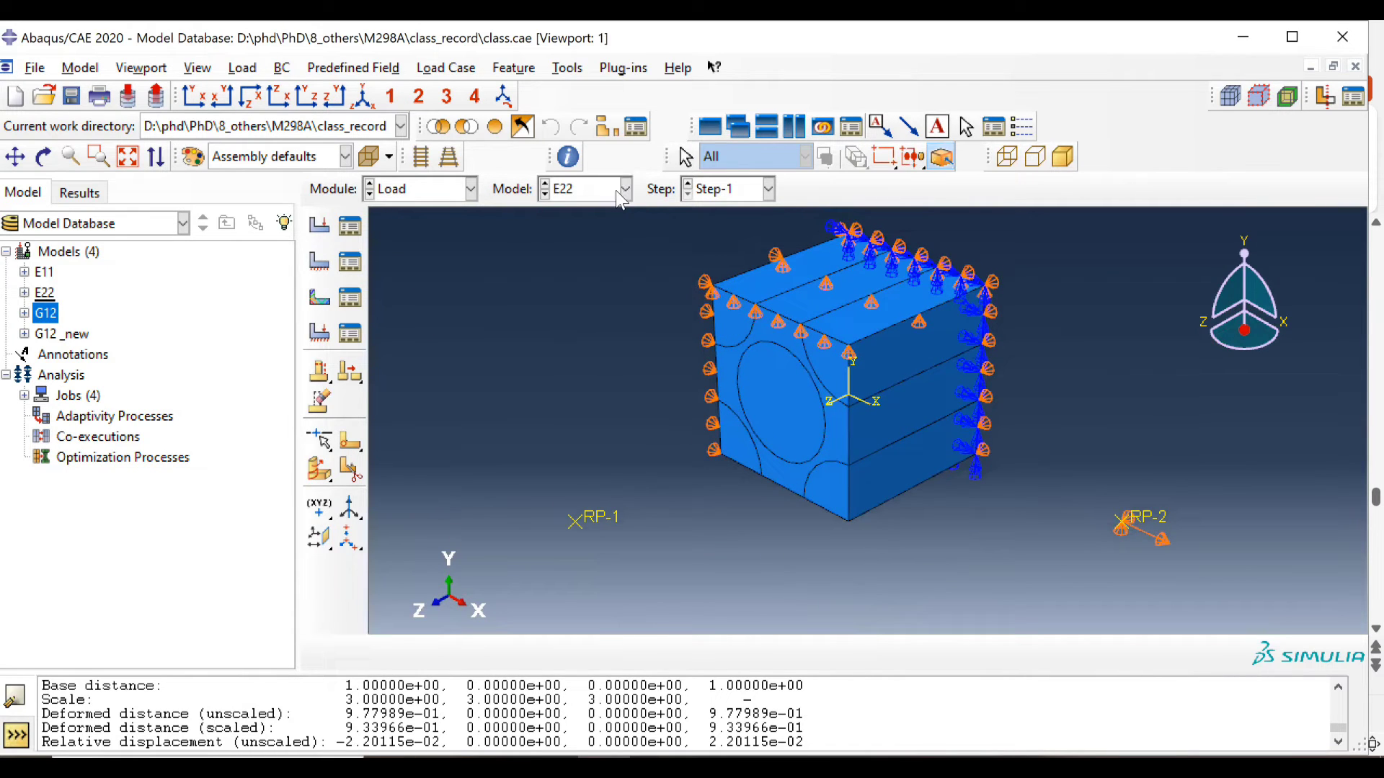
{"action": "left_click", "coordinate": [618, 192]}
{"action": "left_click", "coordinate": [595, 248]}
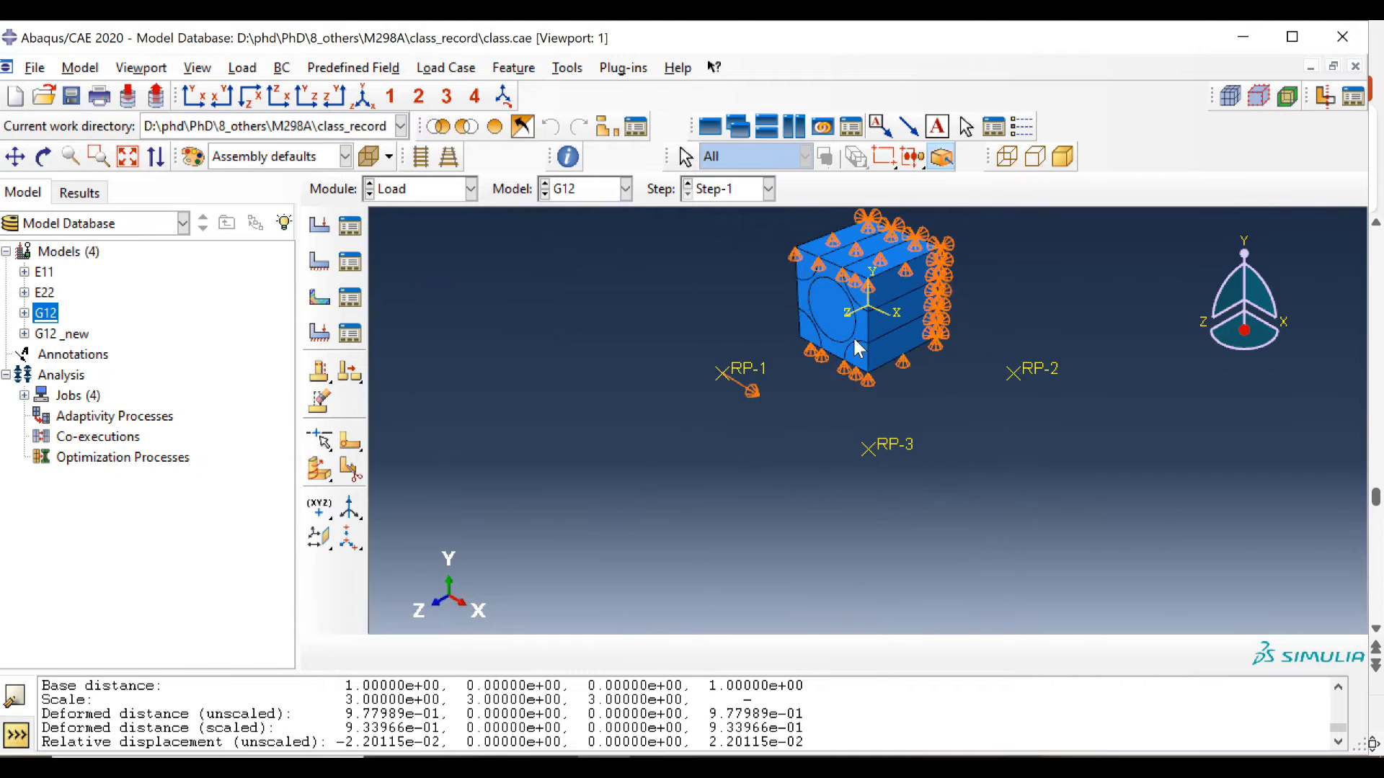
{"action": "scroll", "coordinate": [850, 353], "scroll_direction": "down", "scroll_amount": 3}
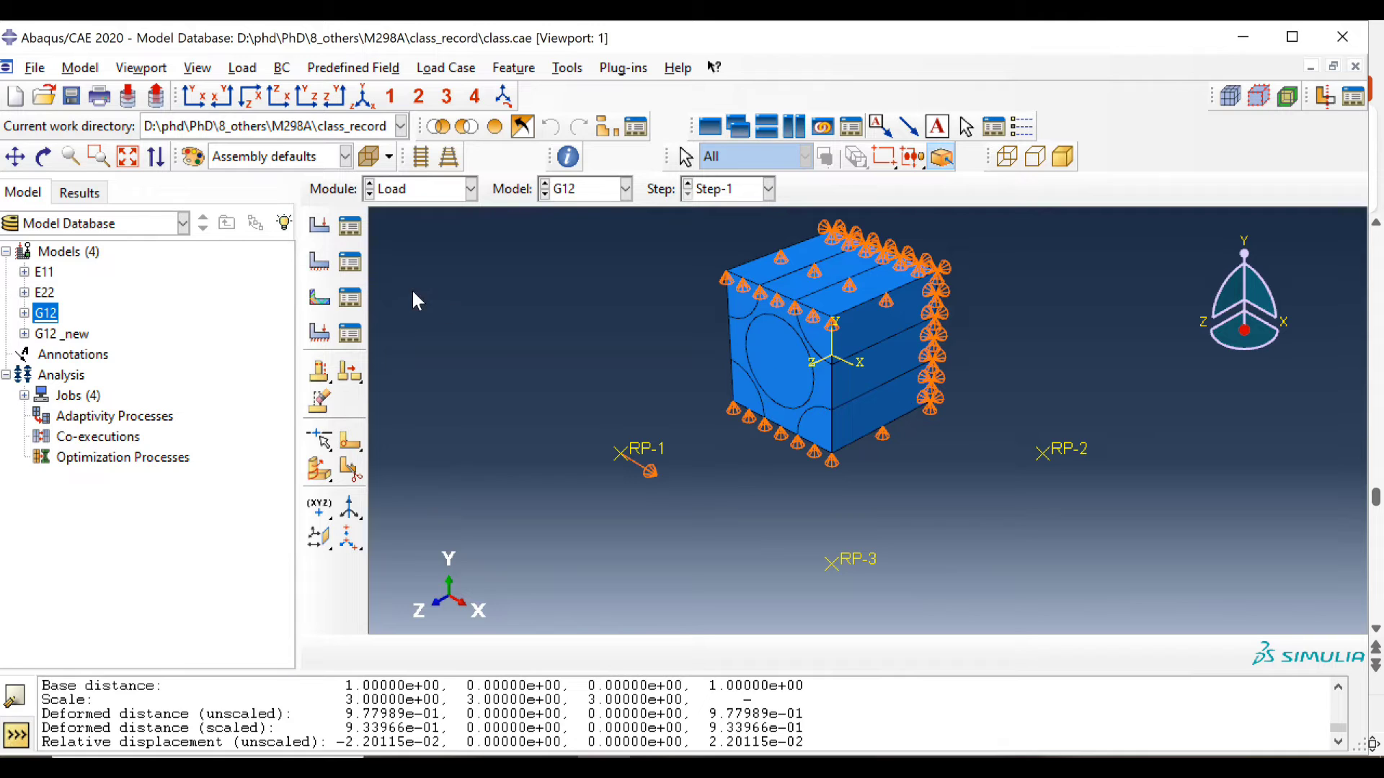
Examine the definitions of the bot and BC-7 boundary conditions of model G12, leaving both unchanged.
{"action": "left_click", "coordinate": [350, 265]}
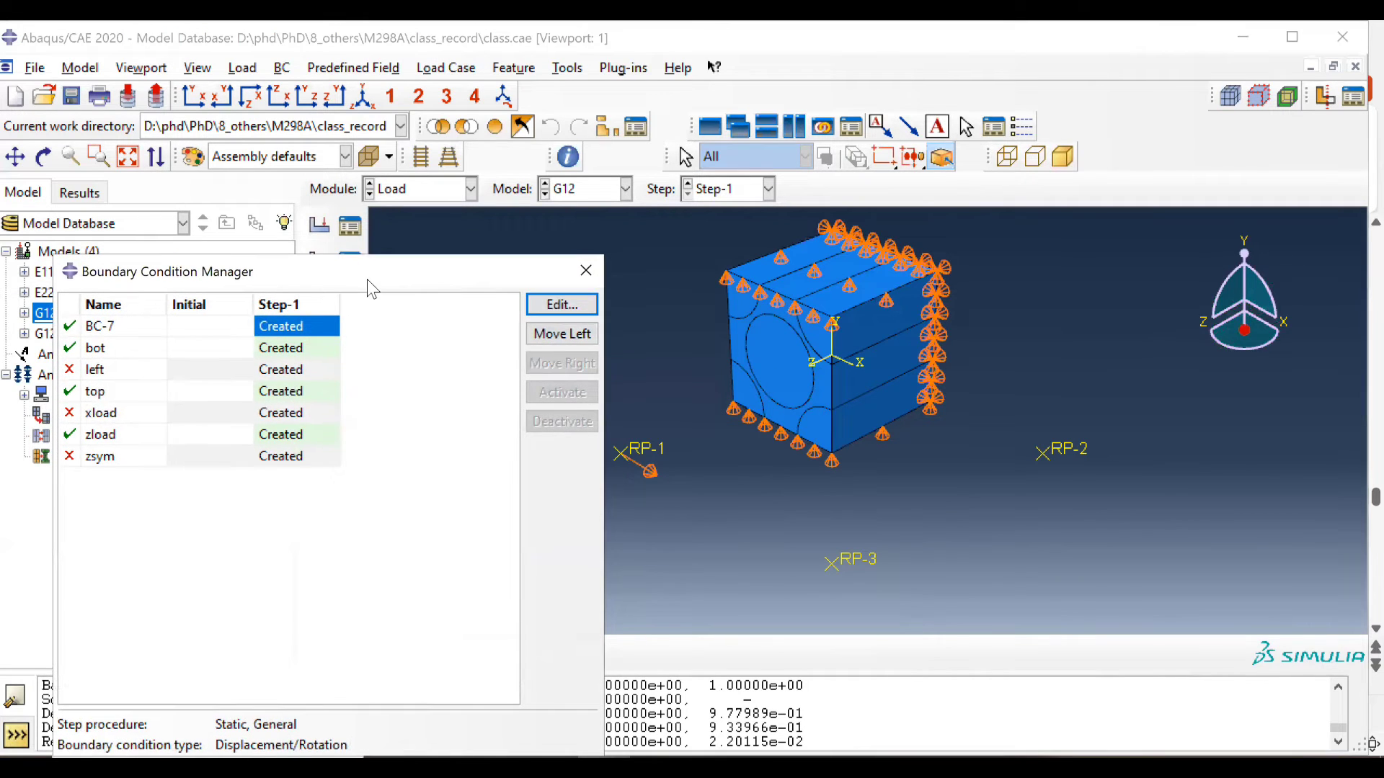
{"action": "left_click", "coordinate": [295, 377]}
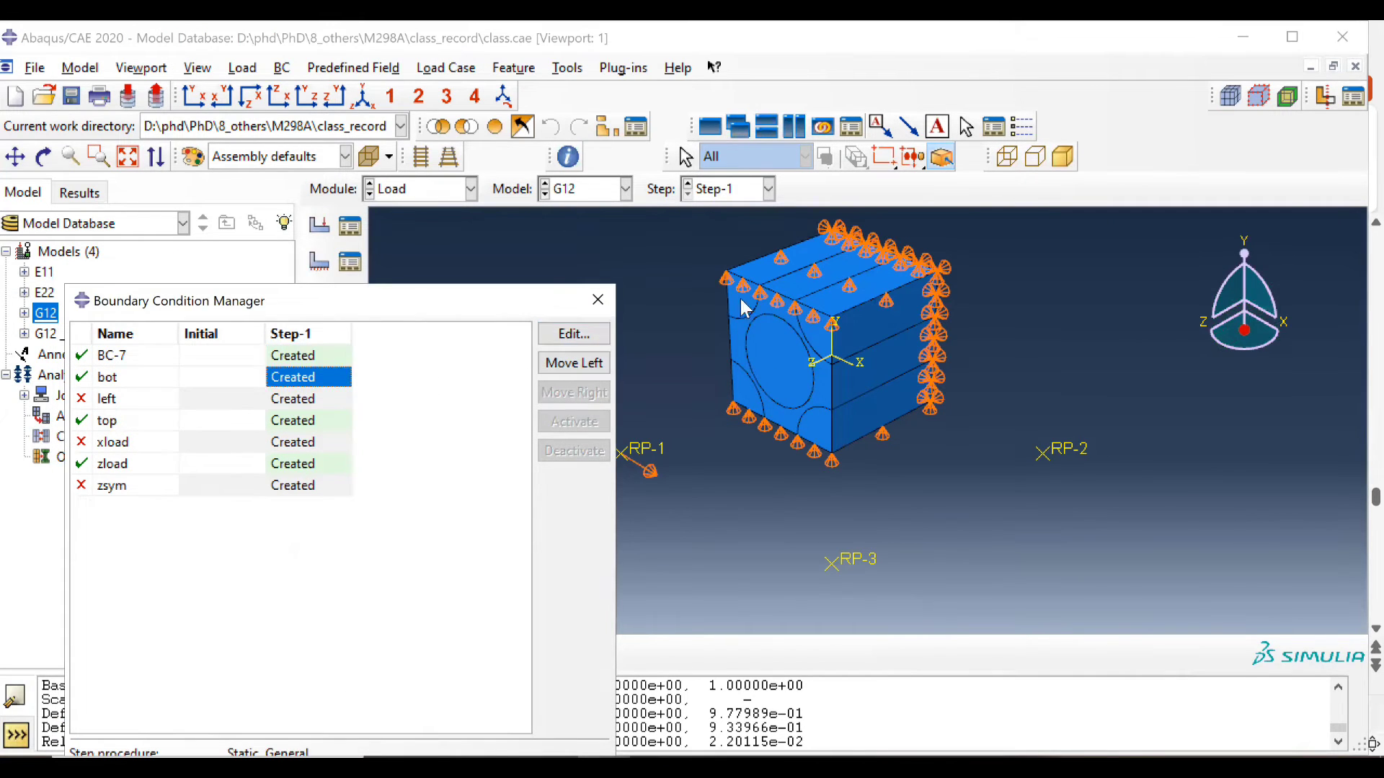
{"action": "left_click", "coordinate": [573, 334]}
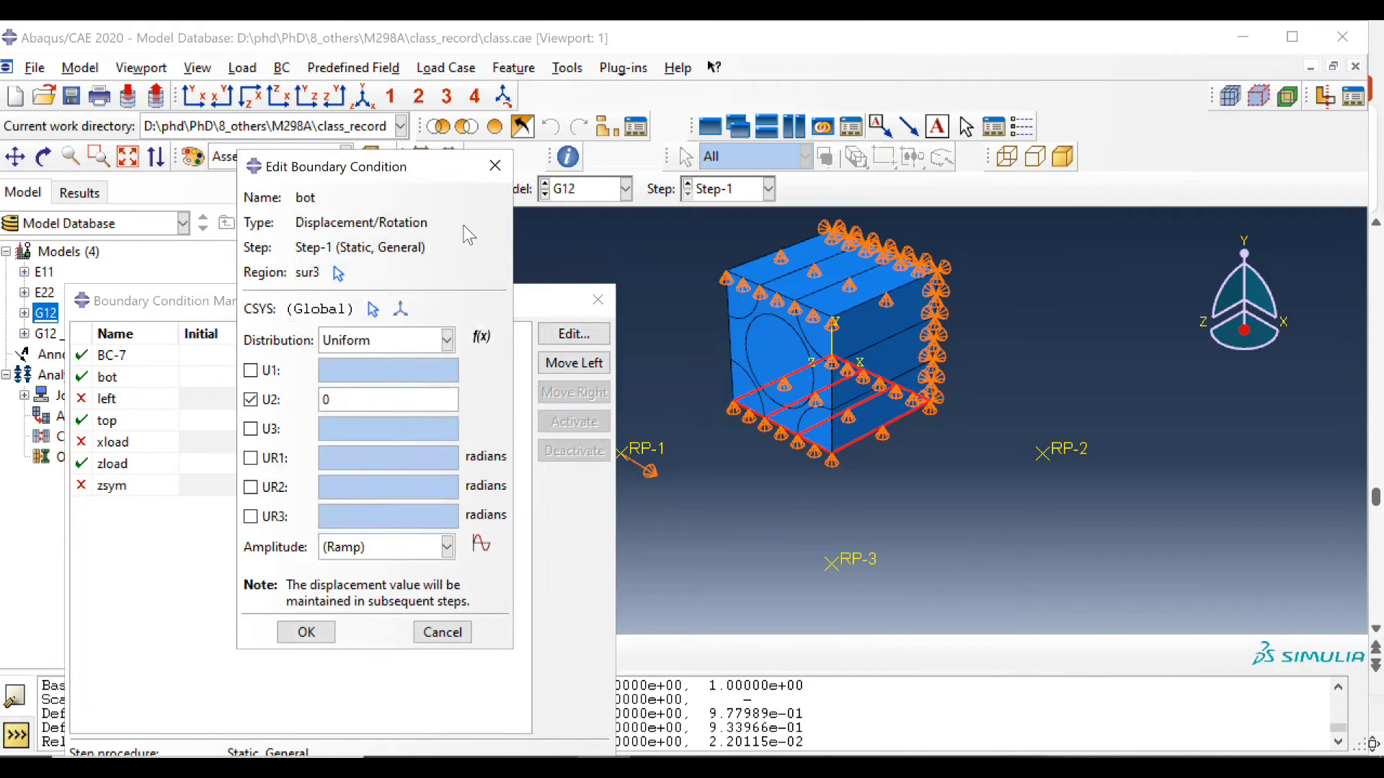
{"action": "left_click", "coordinate": [495, 166]}
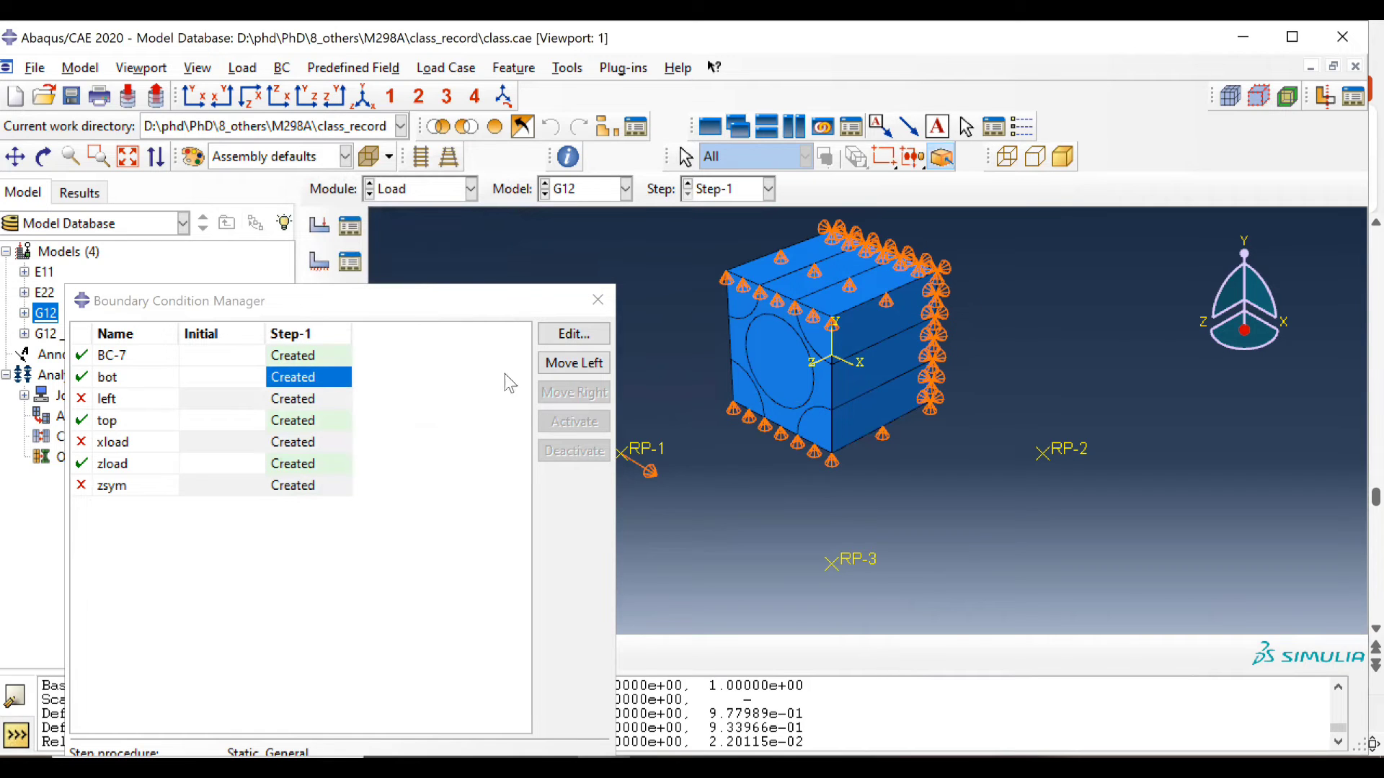
{"action": "left_click", "coordinate": [338, 355]}
{"action": "left_click", "coordinate": [561, 334]}
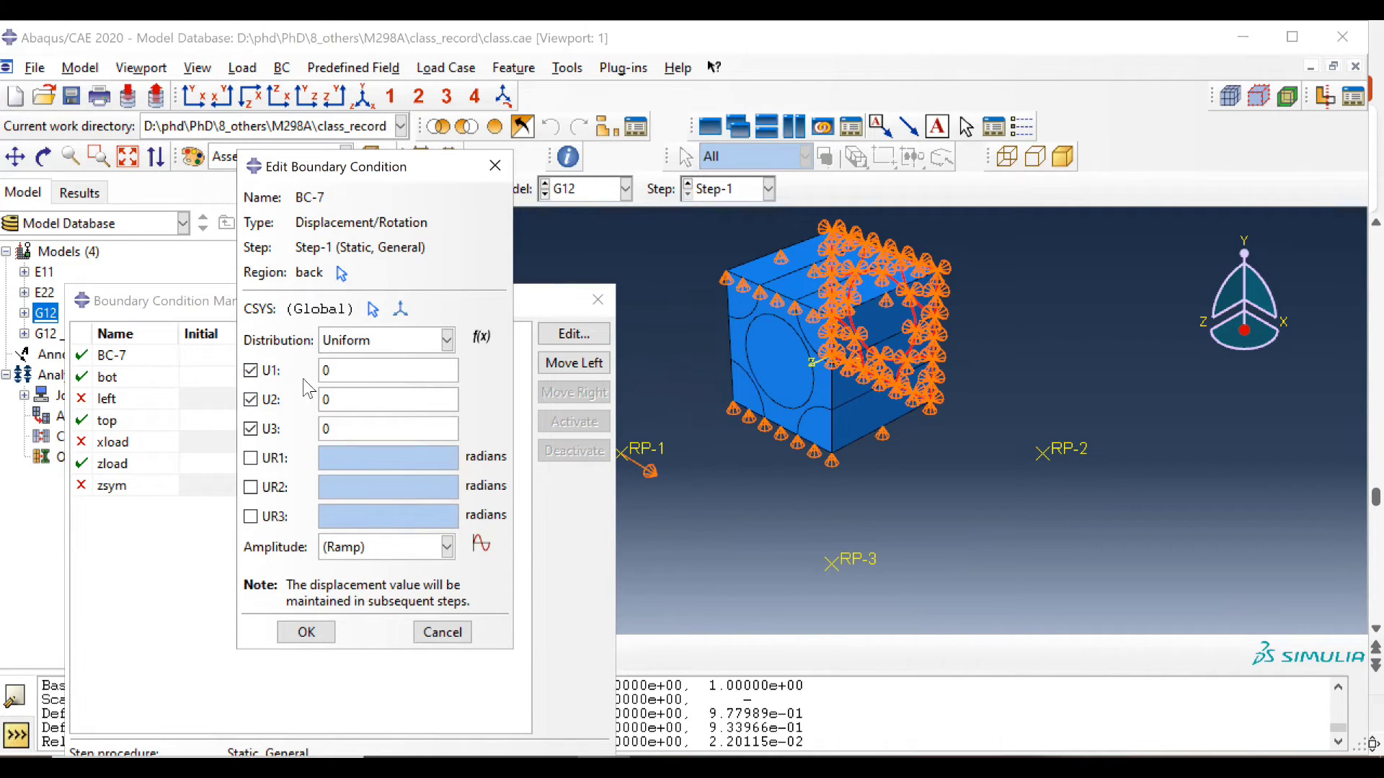
{"action": "left_click", "coordinate": [495, 165]}
Compare the constrained displacement components of the bot and top boundary conditions on the cube's lower and upper faces.
{"action": "left_click", "coordinate": [292, 377]}
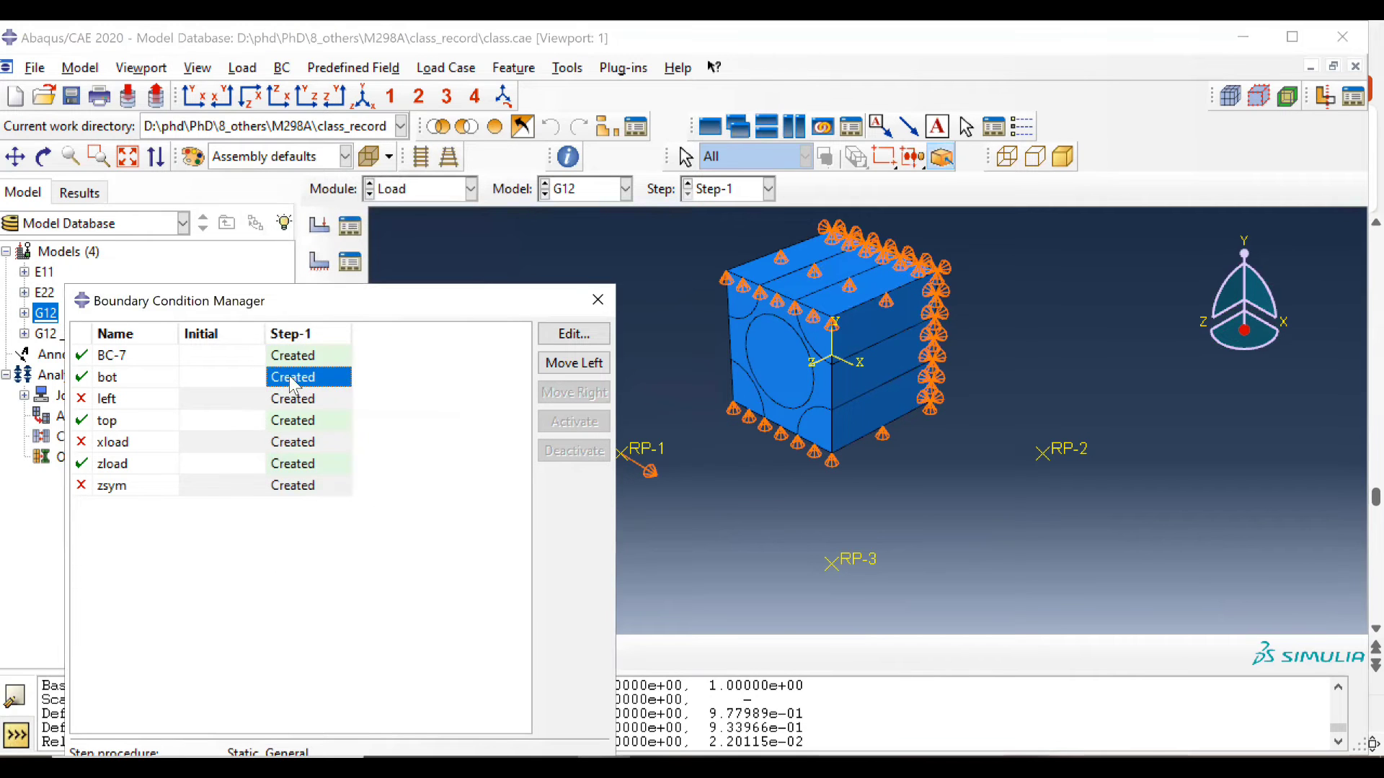
{"action": "left_click", "coordinate": [555, 338]}
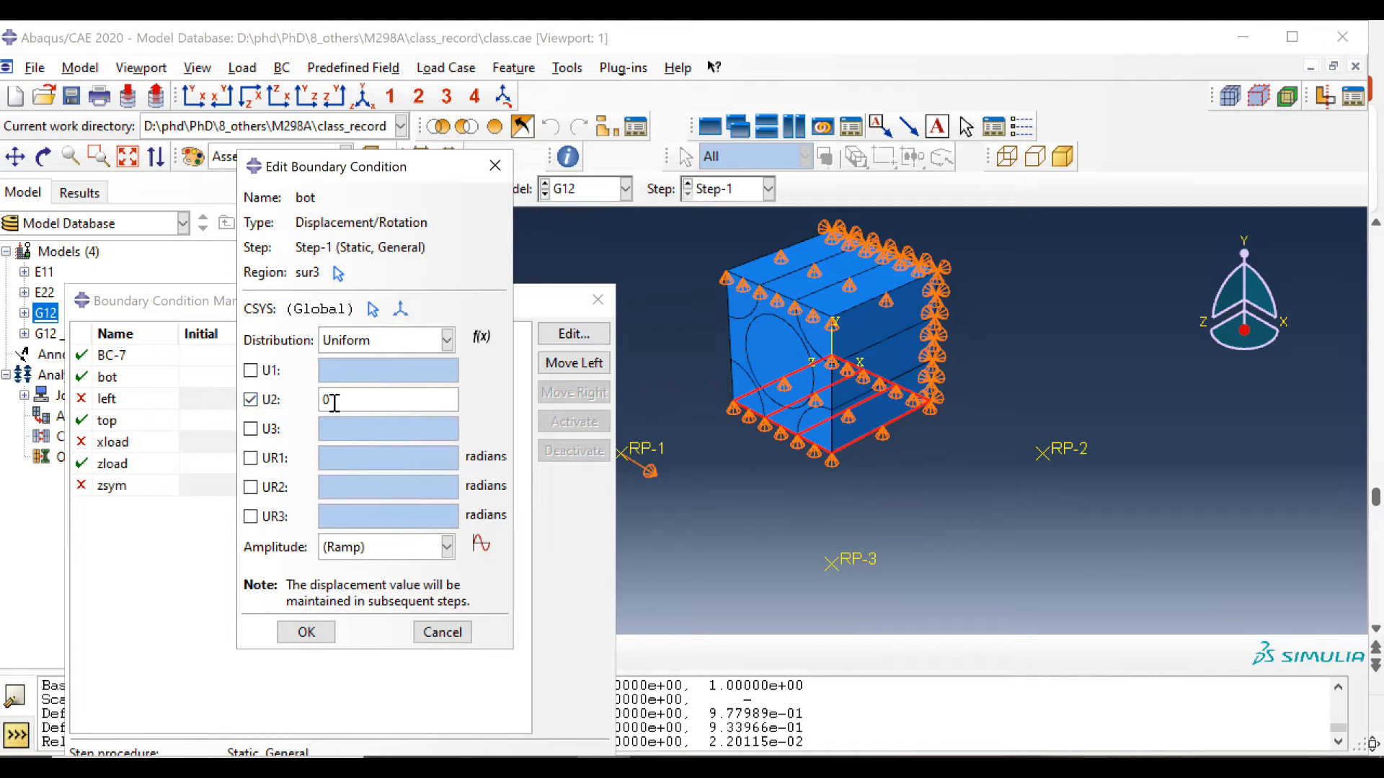
{"action": "left_click", "coordinate": [494, 166]}
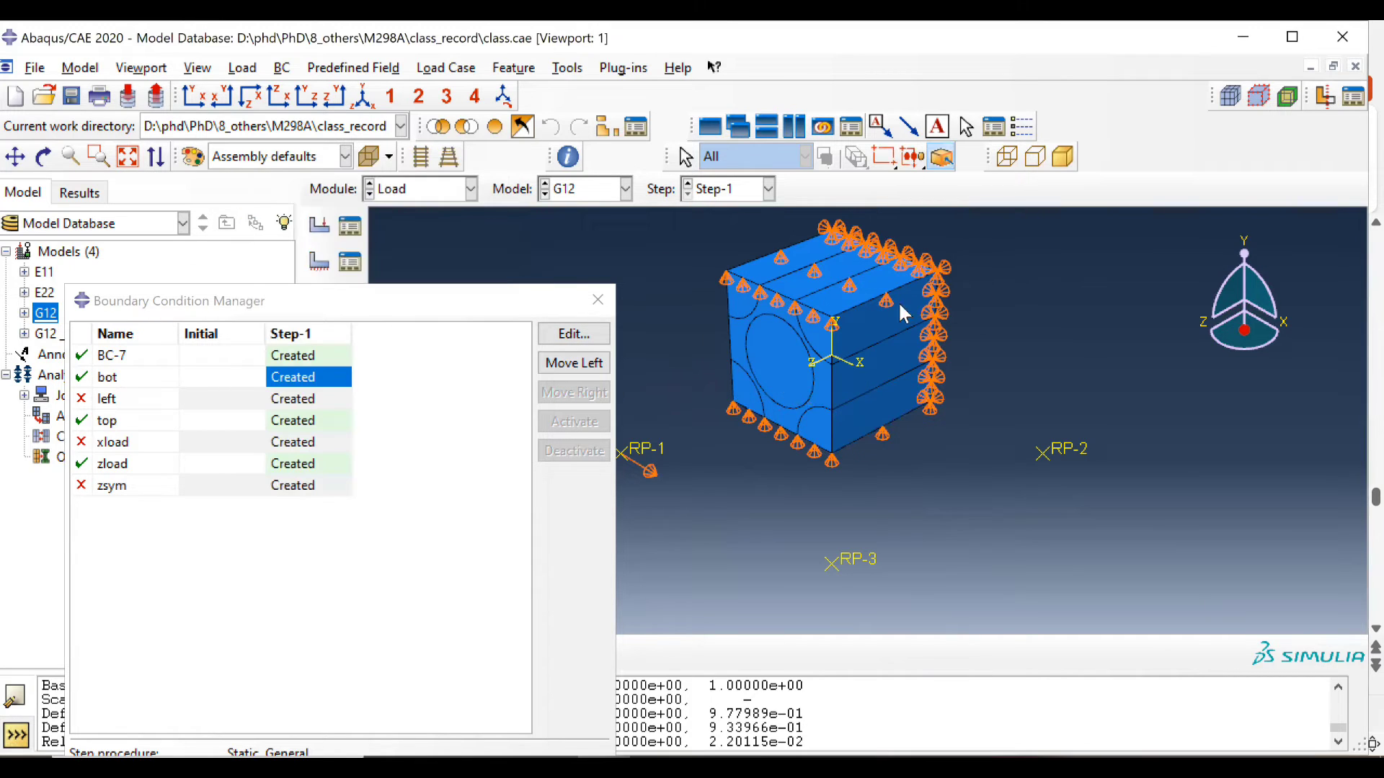
{"action": "left_click", "coordinate": [285, 430]}
{"action": "left_click", "coordinate": [573, 334]}
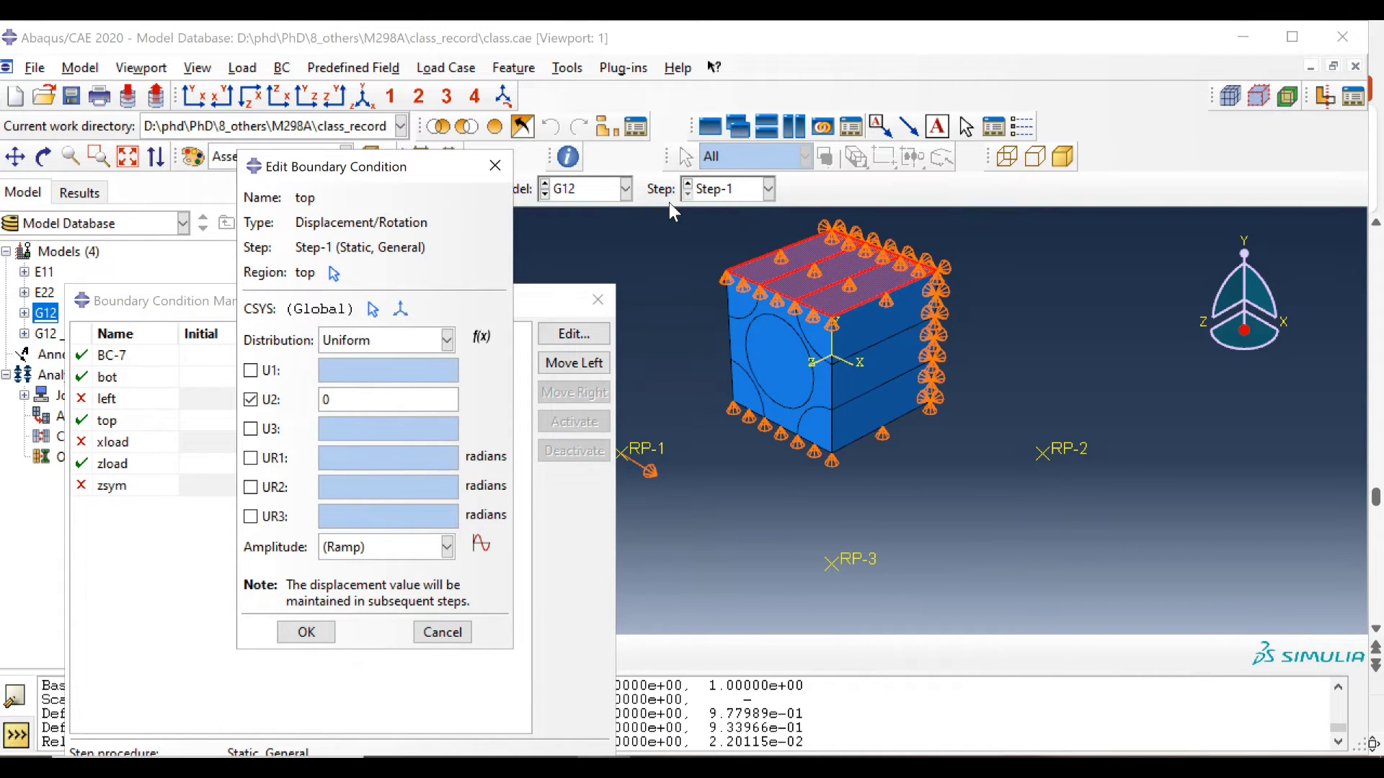
{"action": "left_click", "coordinate": [495, 166]}
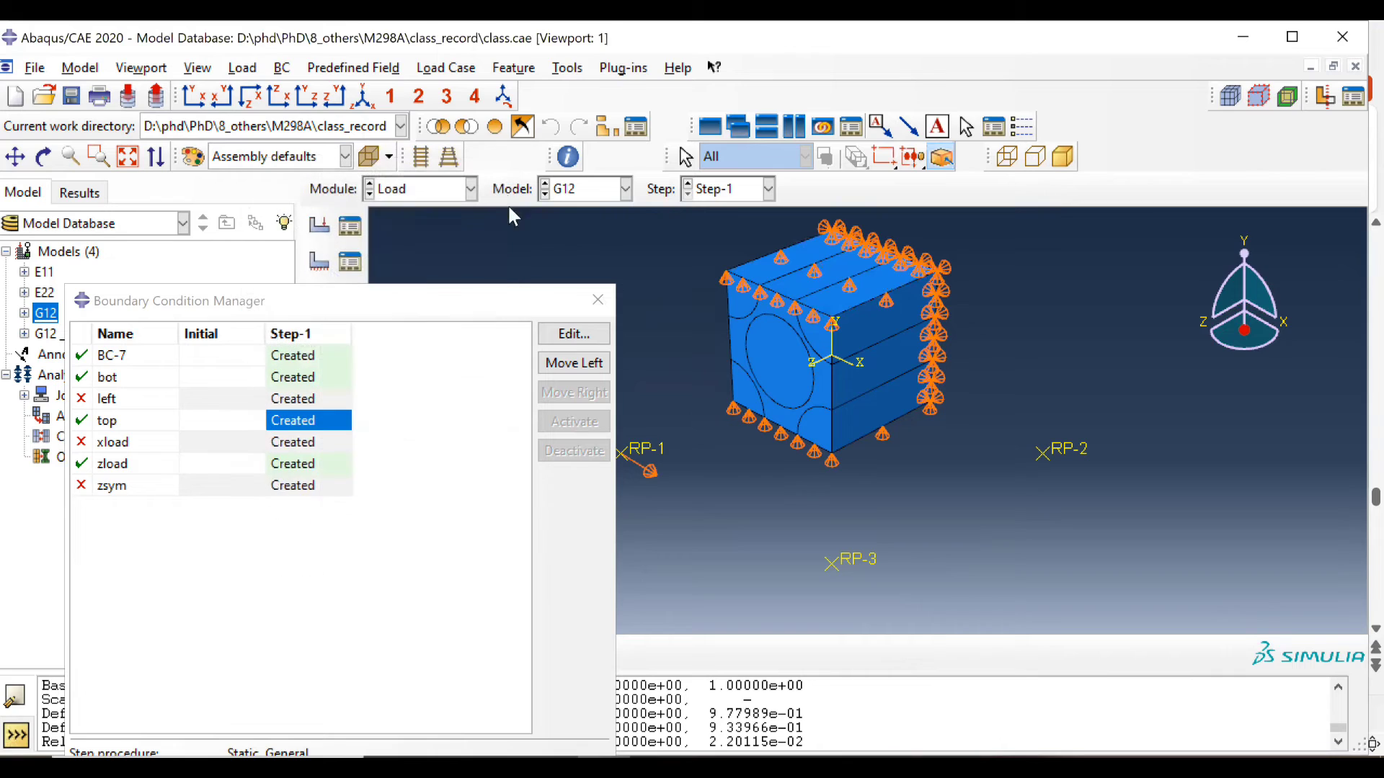
Examine the U1 displacement prescribed by the zload boundary condition on set rf1, and close the boundary condition dialogs.
{"action": "left_click", "coordinate": [325, 459]}
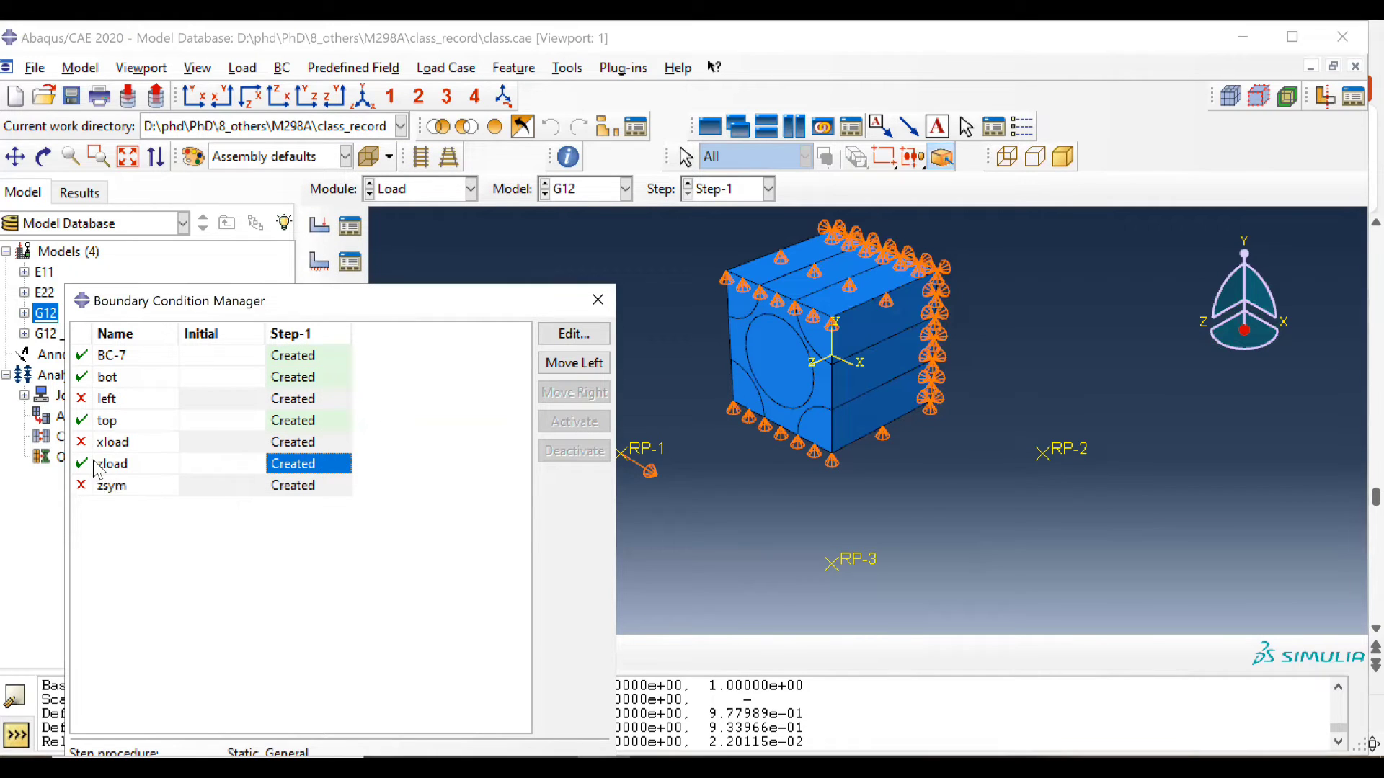
{"action": "left_click", "coordinate": [556, 339]}
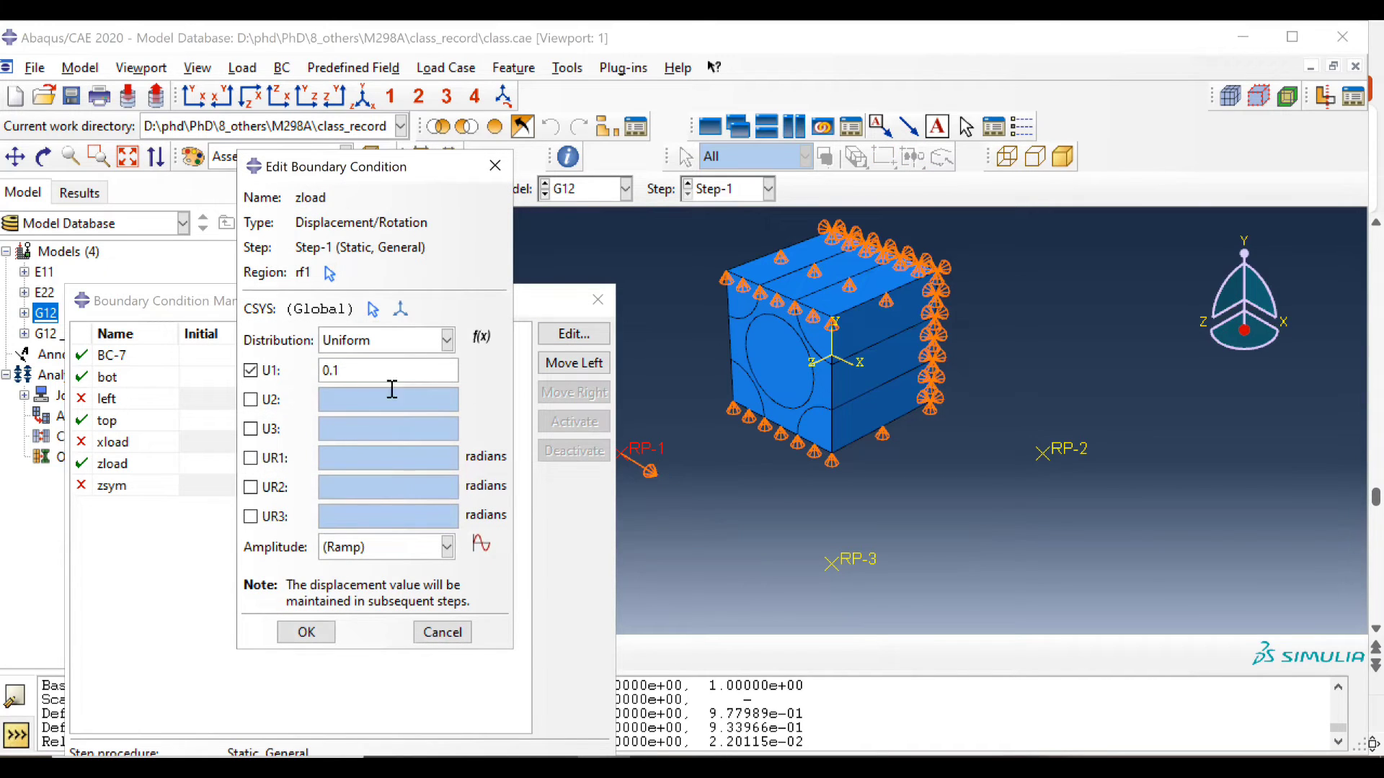
{"action": "left_click_drag", "start_coordinate": [354, 369], "coordinate": [325, 371]}
{"action": "left_click", "coordinate": [495, 164]}
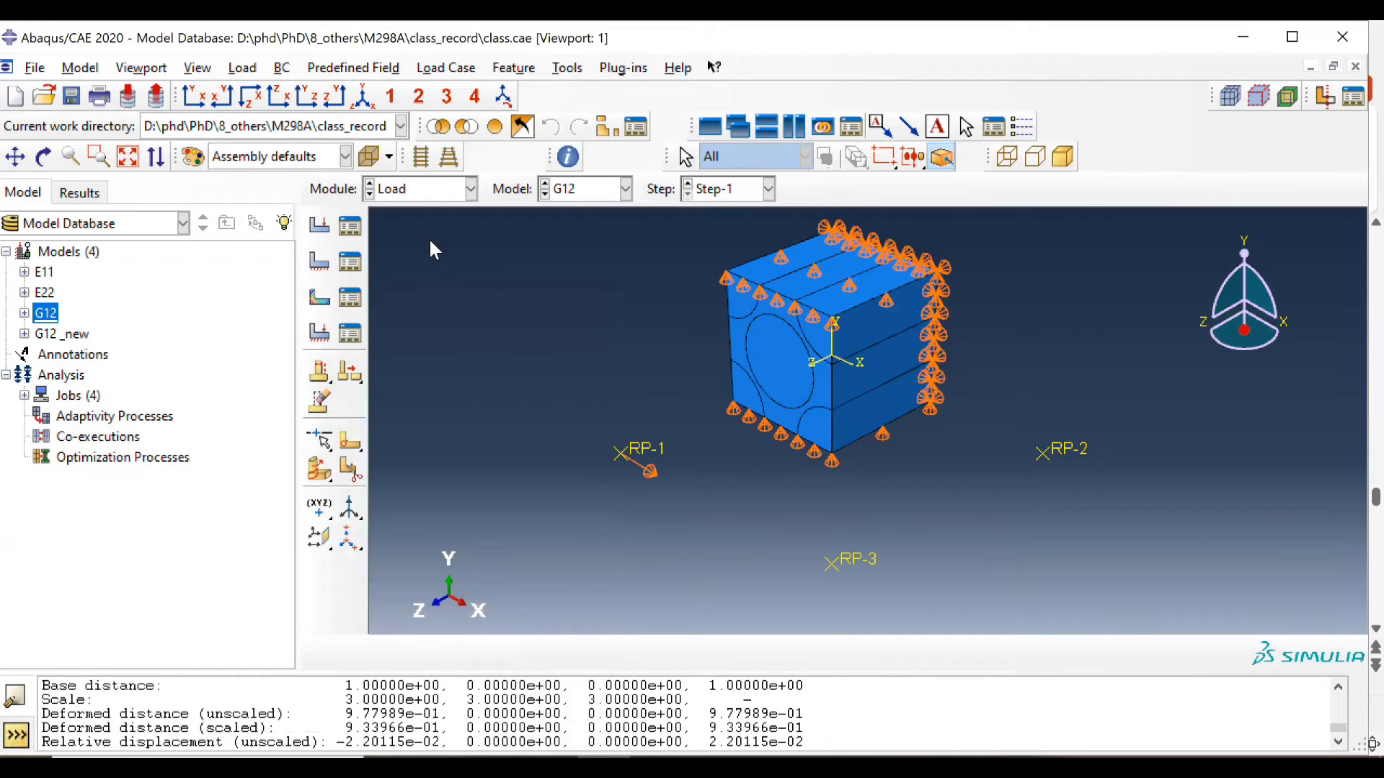
In the Interaction module, examine the terms and degrees of freedom of the equation constraint rf1.
{"action": "left_click", "coordinate": [426, 188]}
{"action": "left_click", "coordinate": [420, 293]}
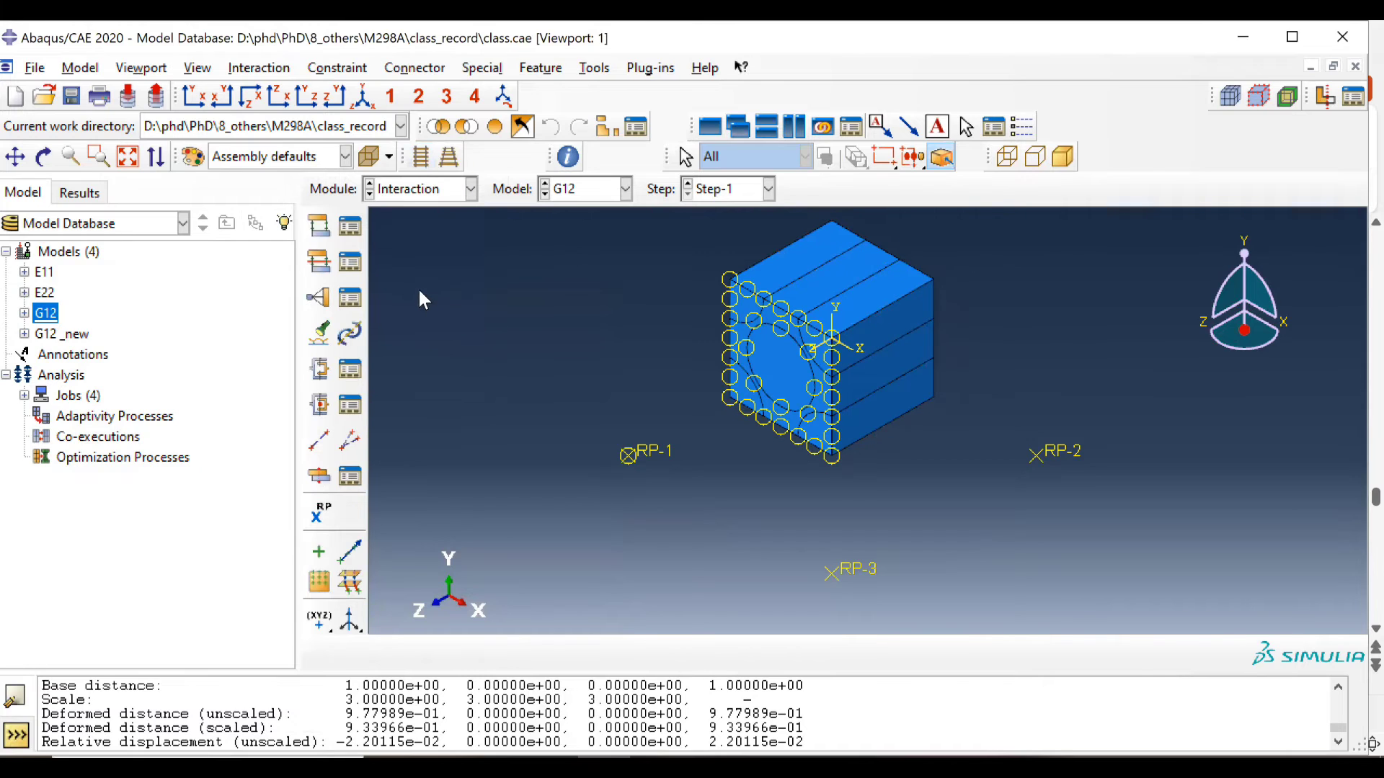
{"action": "left_click", "coordinate": [346, 300]}
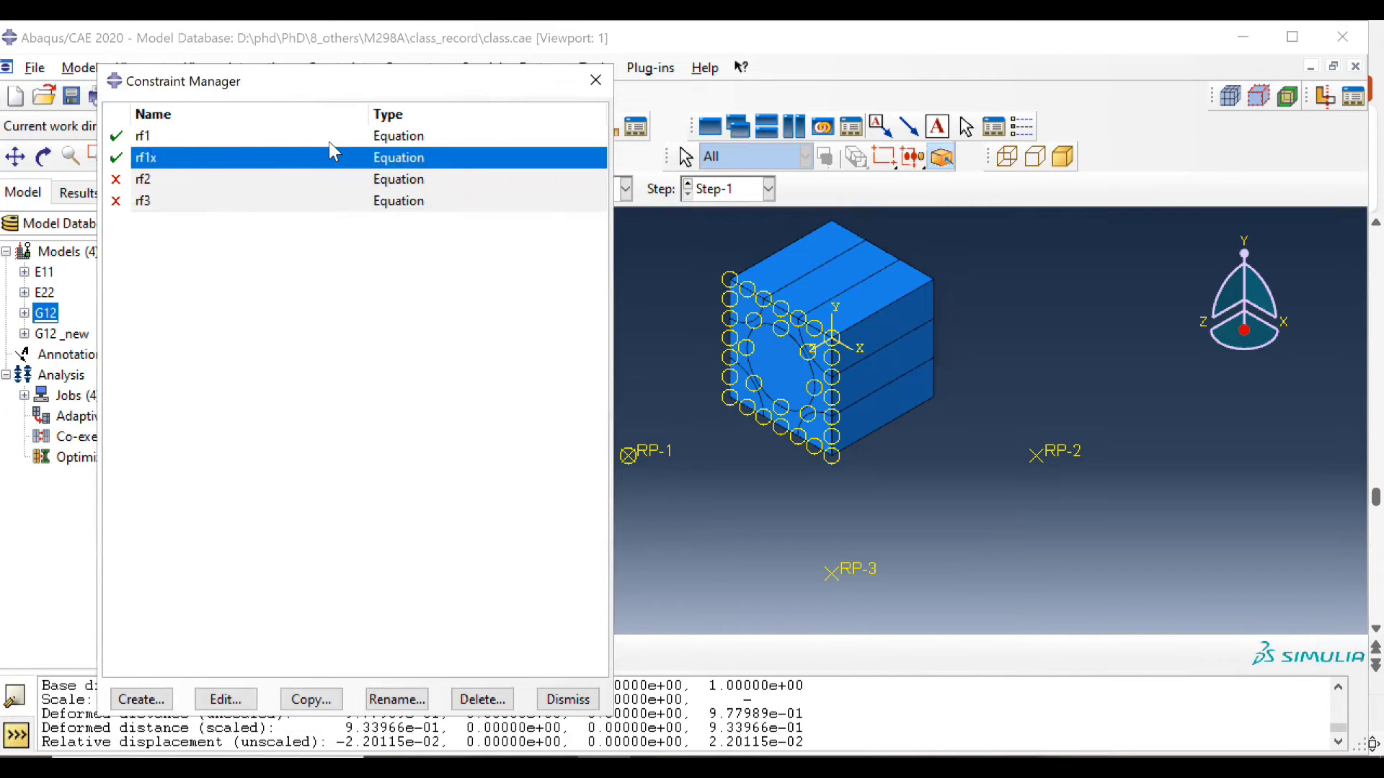
{"action": "left_click", "coordinate": [186, 141]}
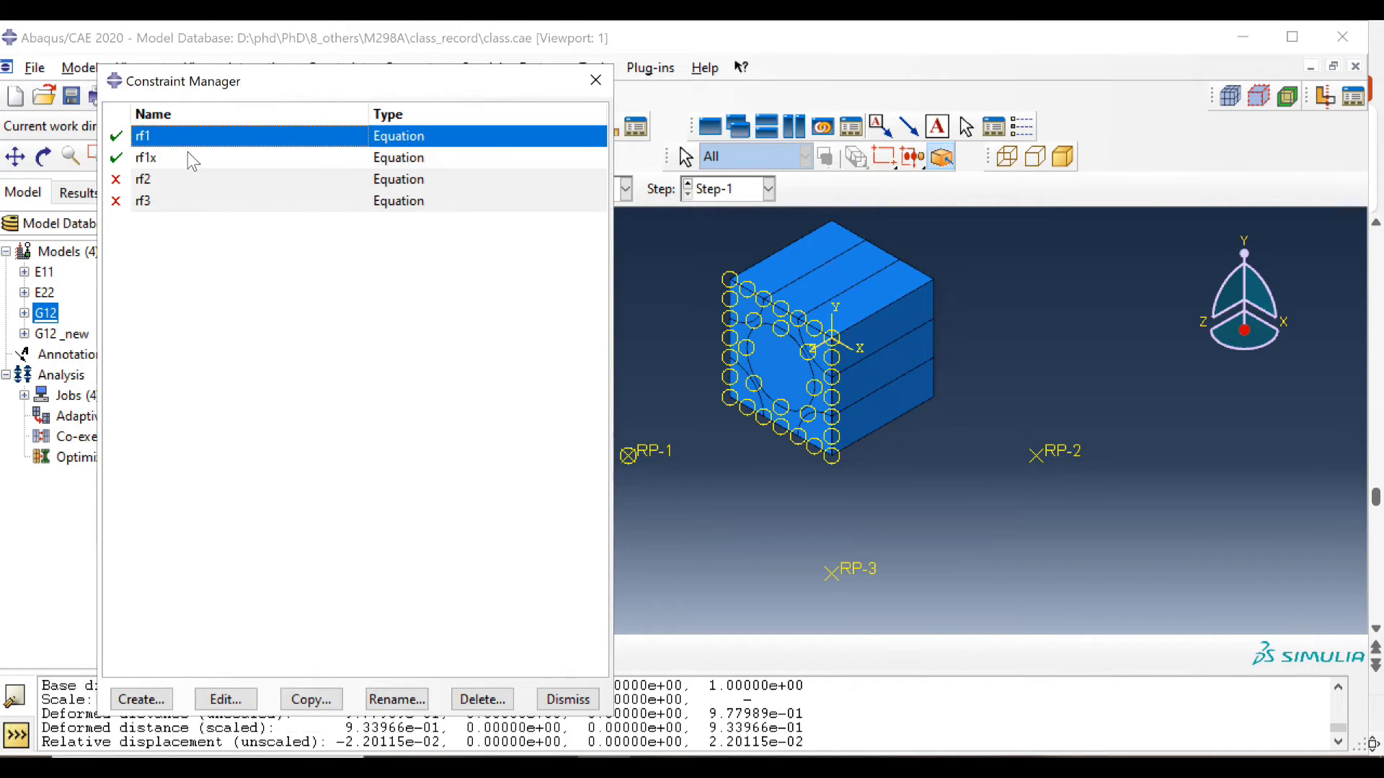
{"action": "left_click", "coordinate": [239, 706]}
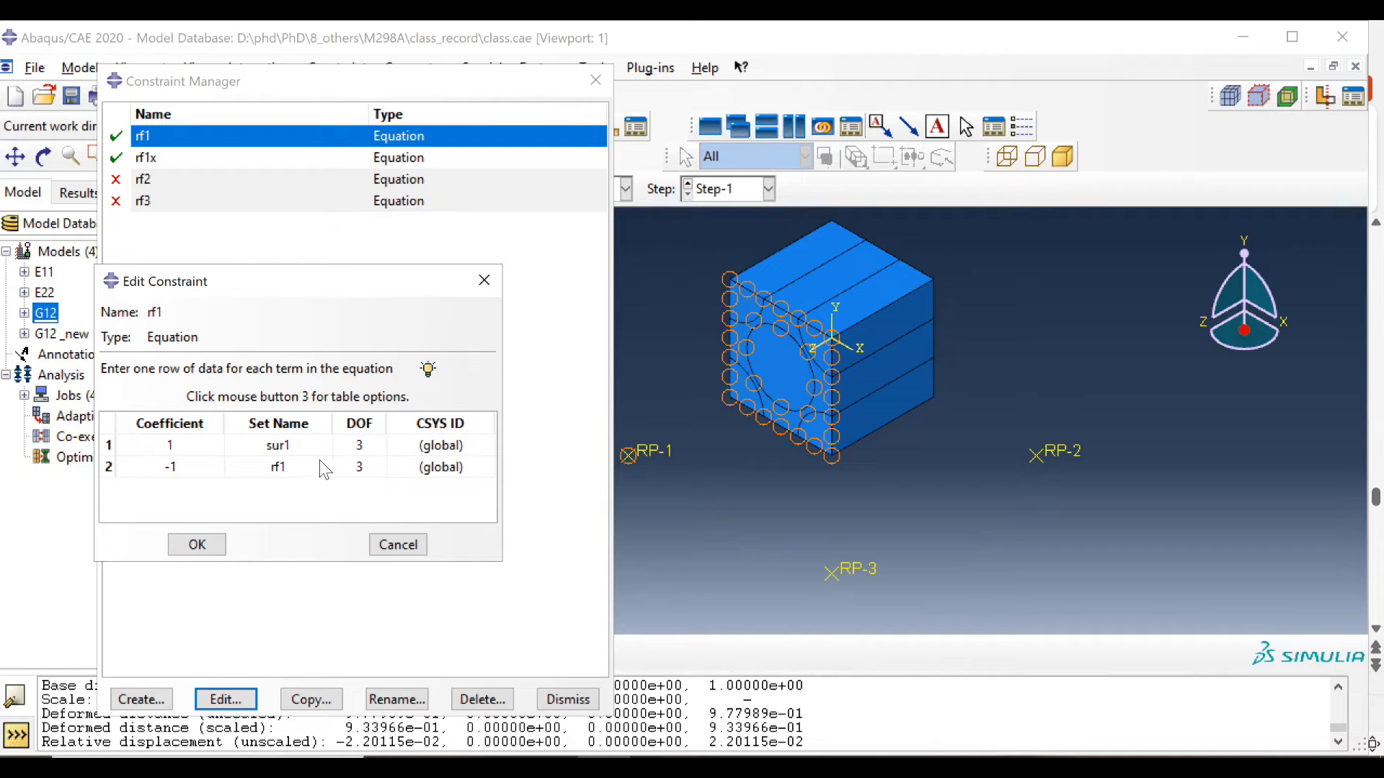
{"action": "left_click", "coordinate": [362, 463]}
{"action": "left_click", "coordinate": [485, 280]}
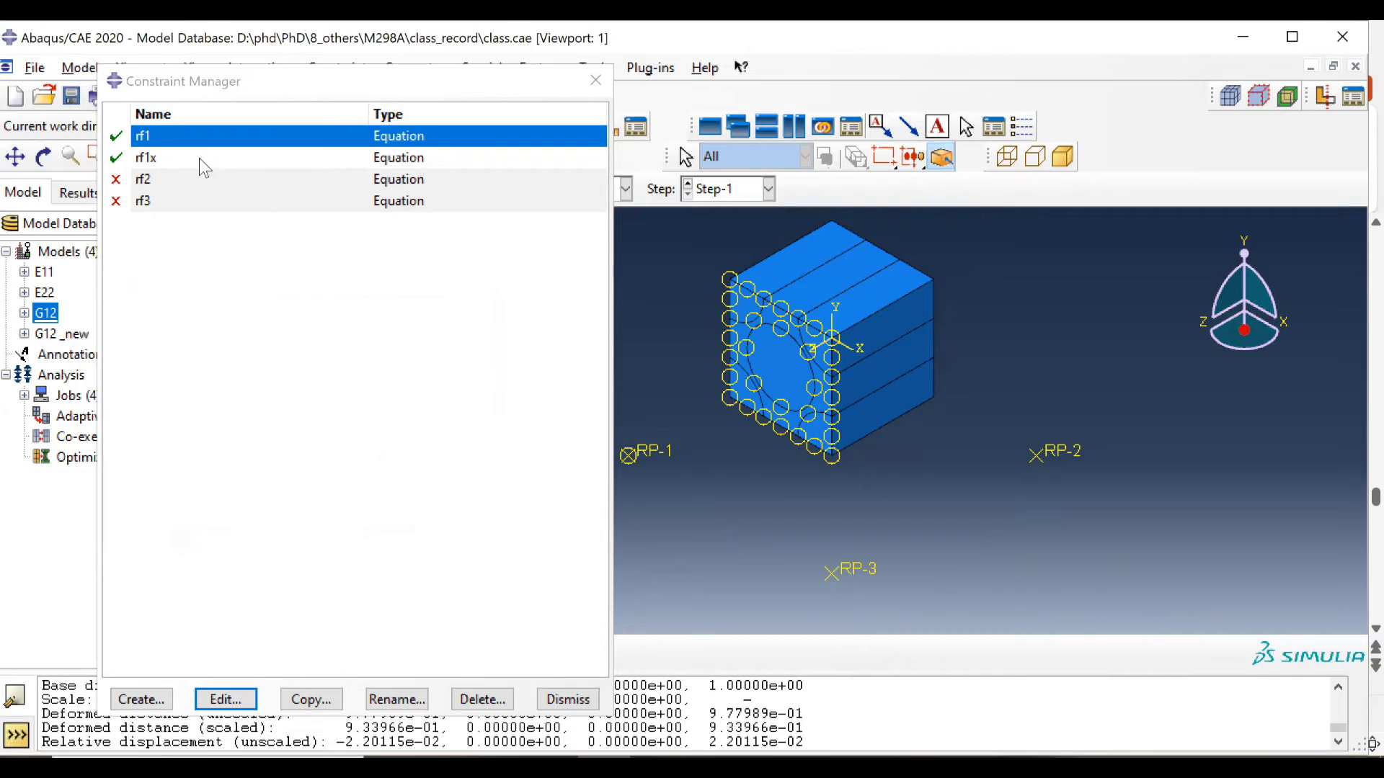
Examine the terms of the equation constraint rf1x, select rf2 and close the Constraint Manager.
{"action": "left_click", "coordinate": [189, 157]}
{"action": "left_click", "coordinate": [225, 699]}
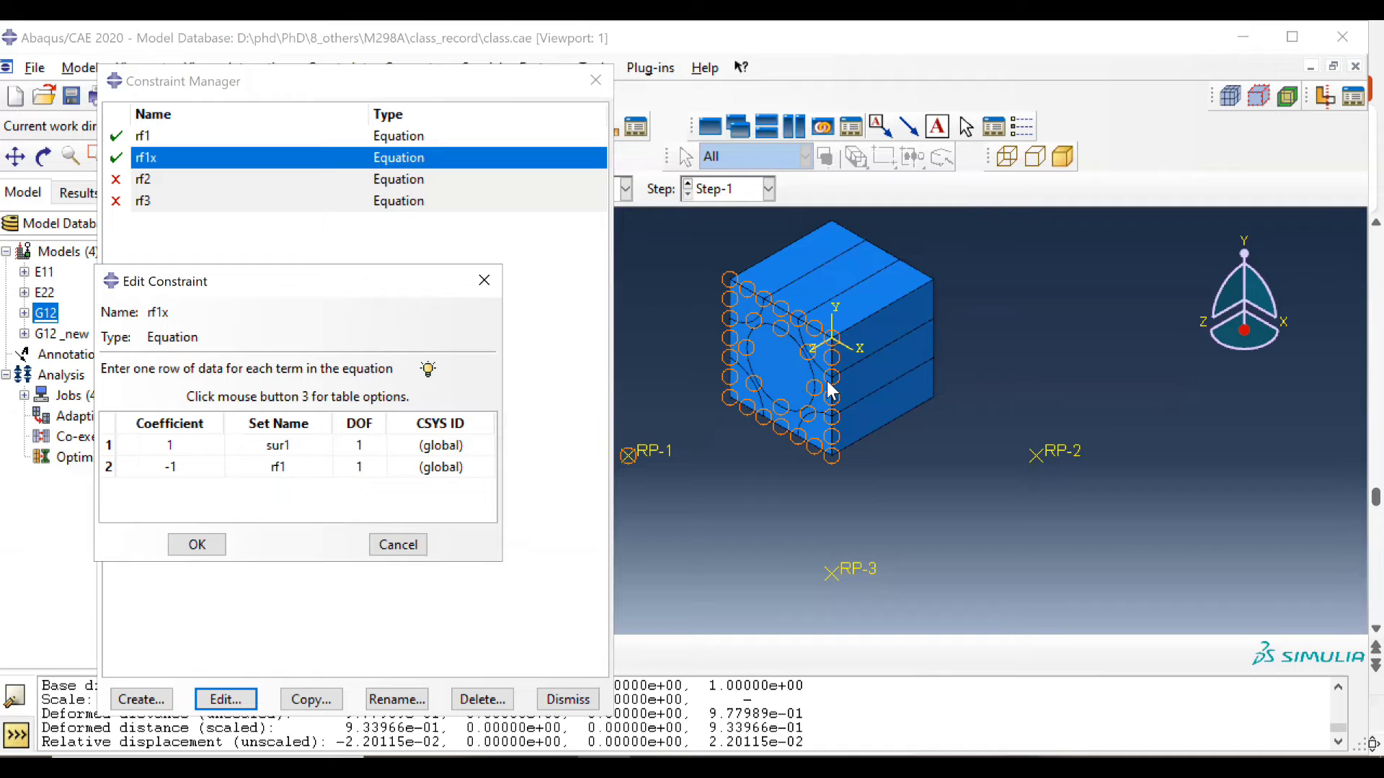
{"action": "left_click", "coordinate": [485, 280]}
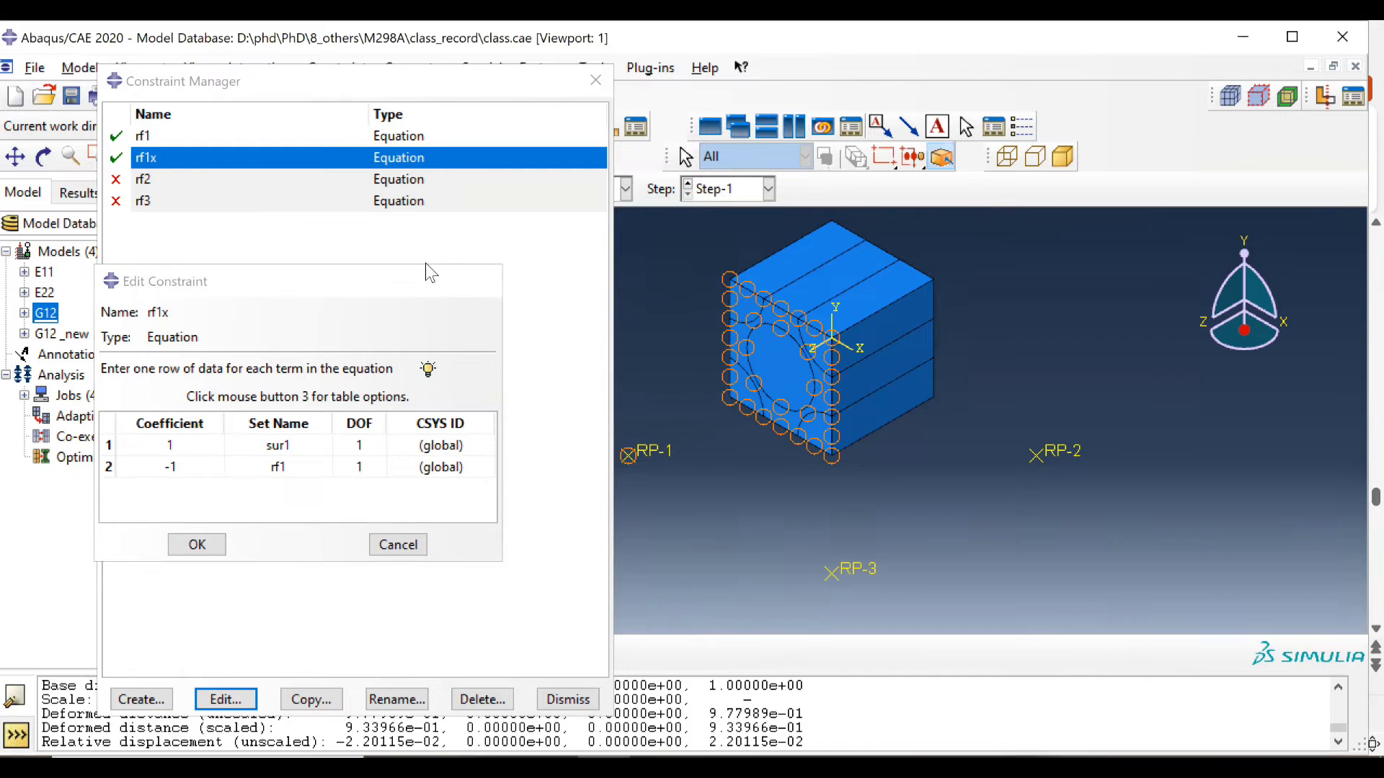
{"action": "left_click", "coordinate": [218, 181]}
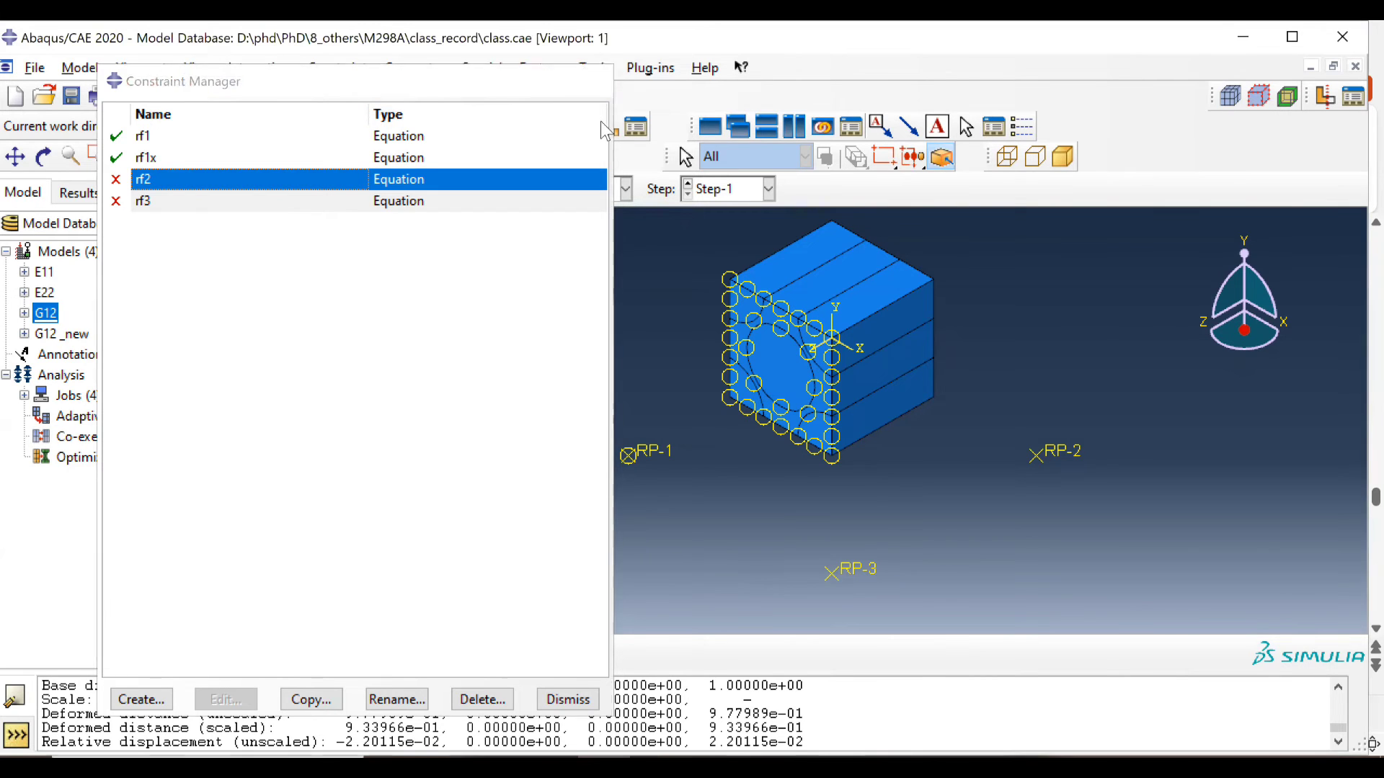
{"action": "left_click", "coordinate": [593, 82]}
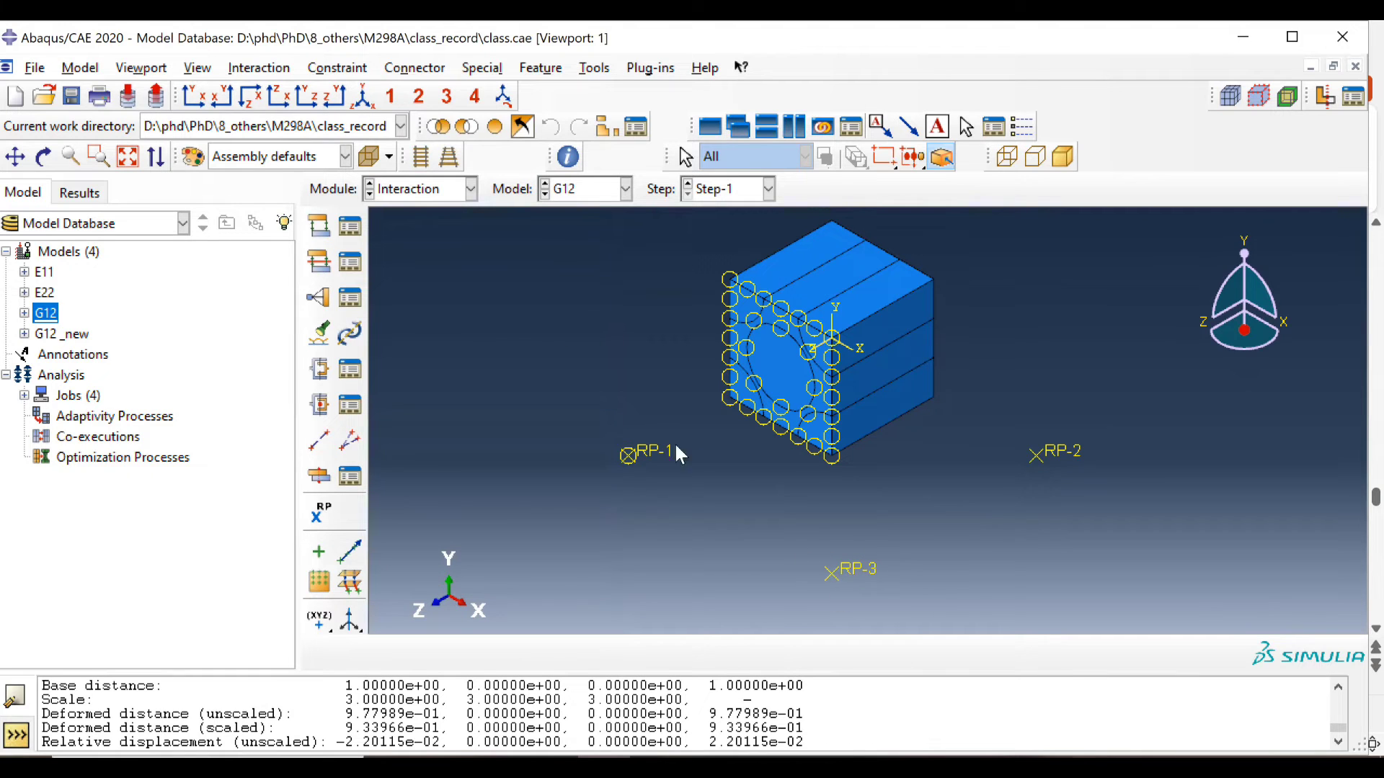
Open the results of job G12 and inspect the Mises stress contours on the deformed unit cell.
{"action": "left_click", "coordinate": [421, 189]}
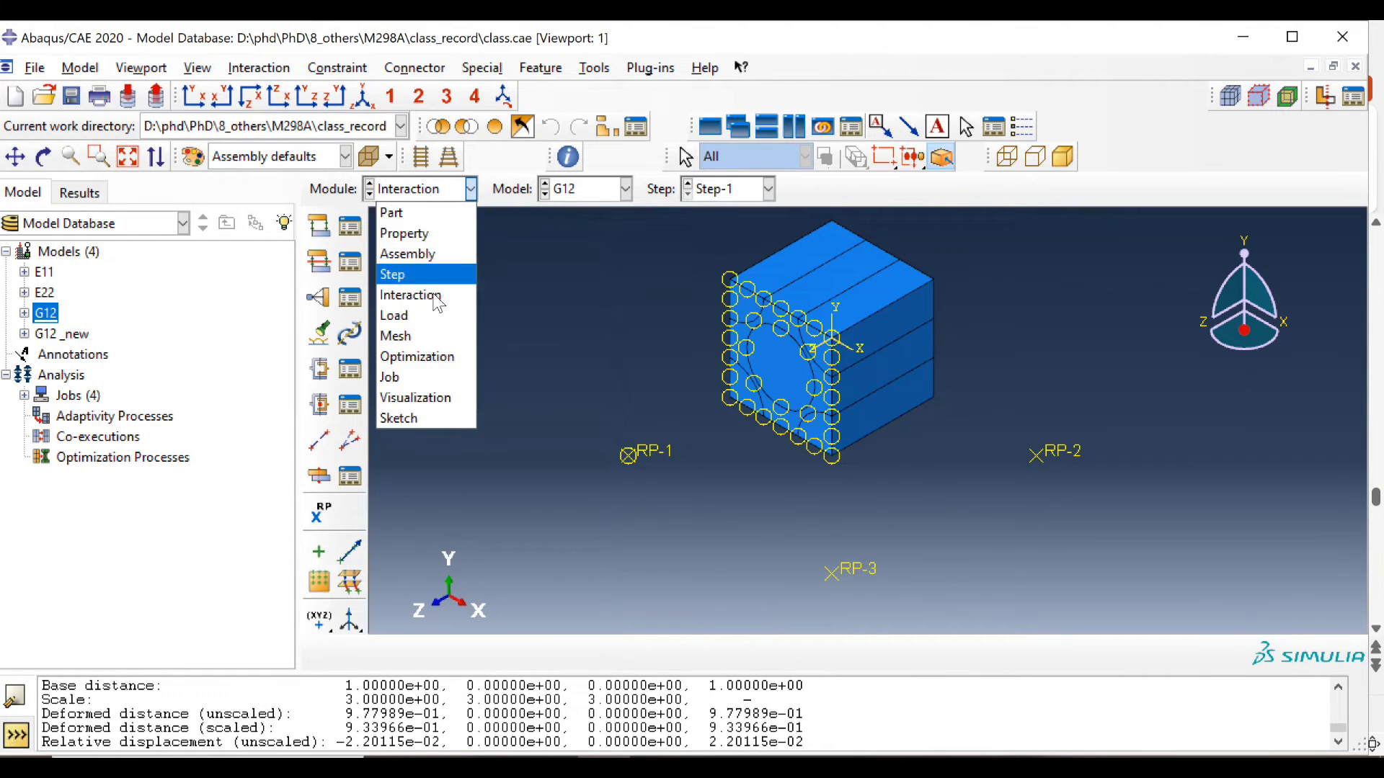
{"action": "left_click", "coordinate": [430, 378]}
{"action": "left_click", "coordinate": [284, 290]}
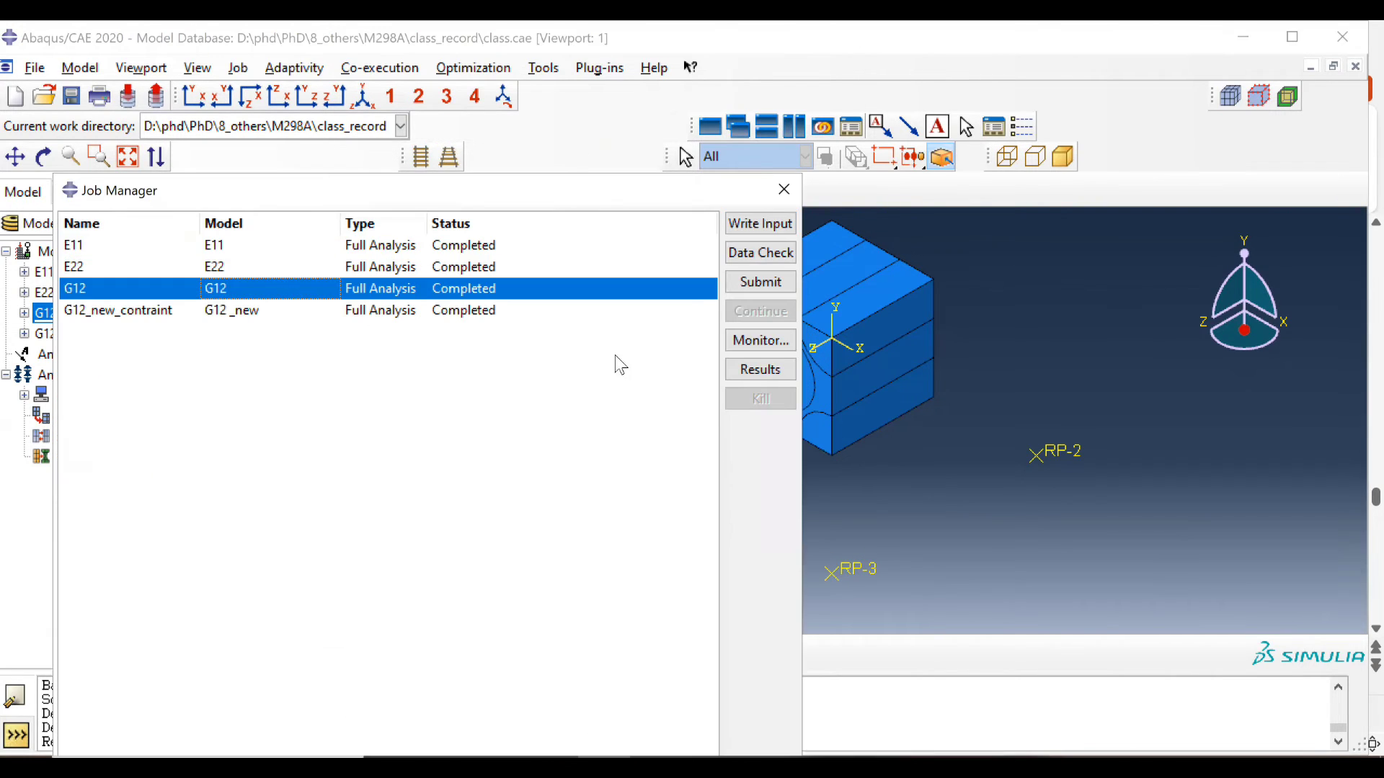
{"action": "left_click", "coordinate": [741, 375]}
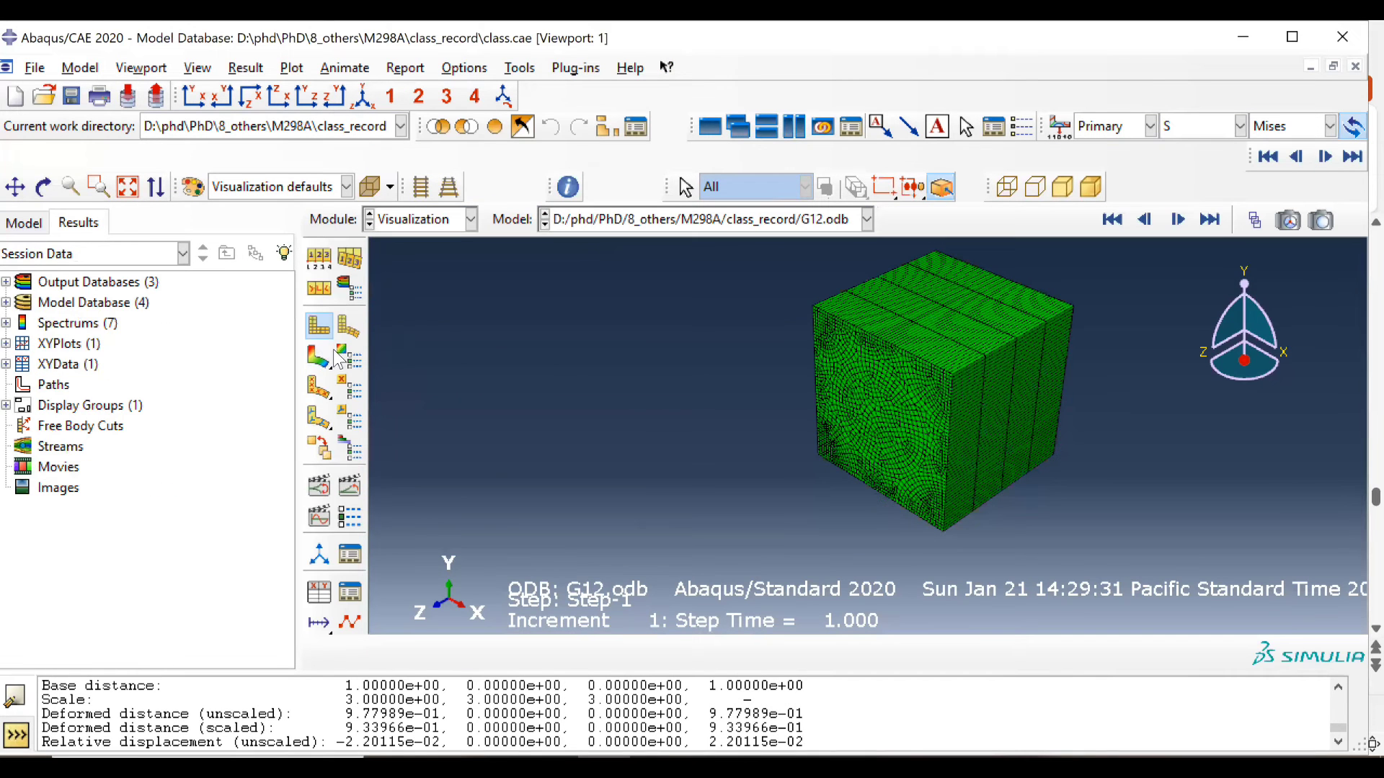
{"action": "left_click", "coordinate": [320, 356]}
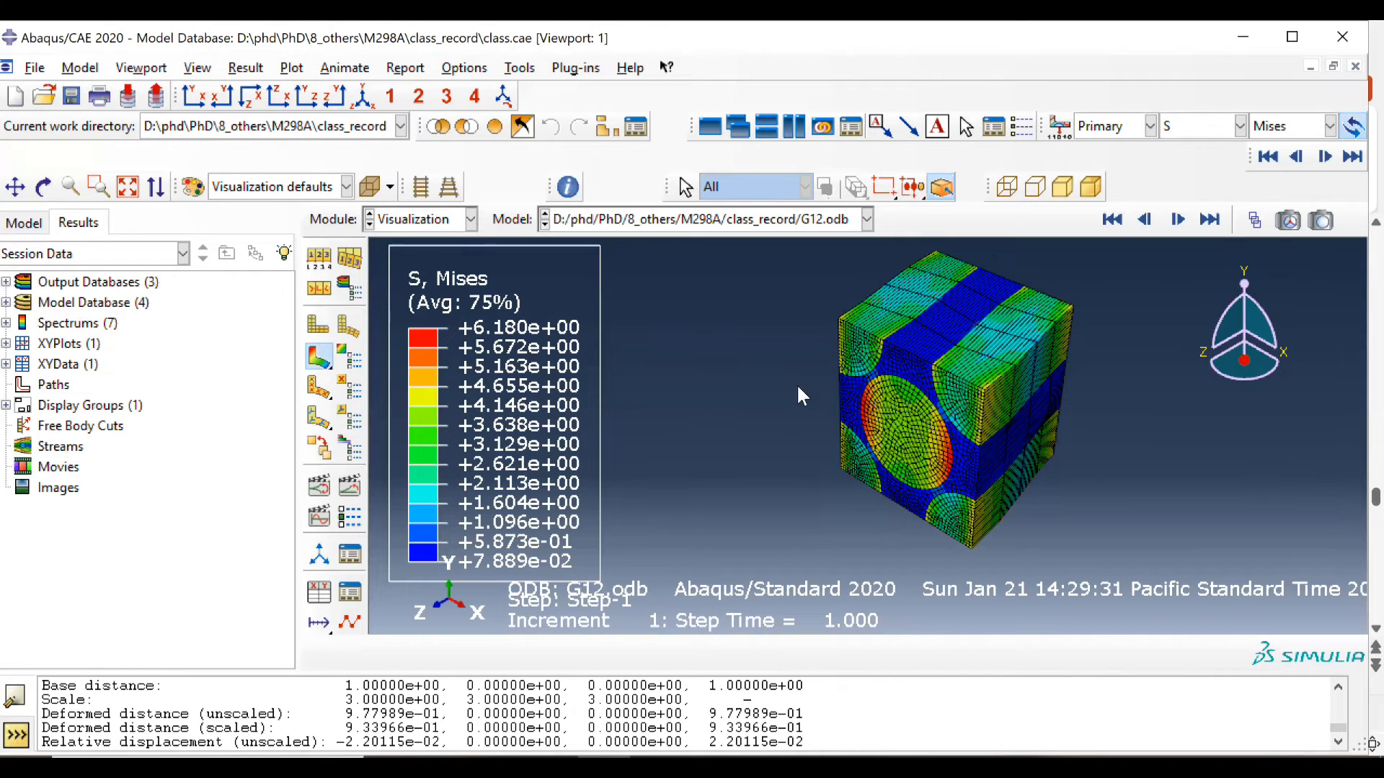
{"action": "left_click_drag", "start_coordinate": [924, 555], "coordinate": [670, 334], "text": "ctrl+alt"}
In the Step module, examine the domain set and reaction force variables of history output request H-Output-1, and close the request.
{"action": "left_click", "coordinate": [459, 225]}
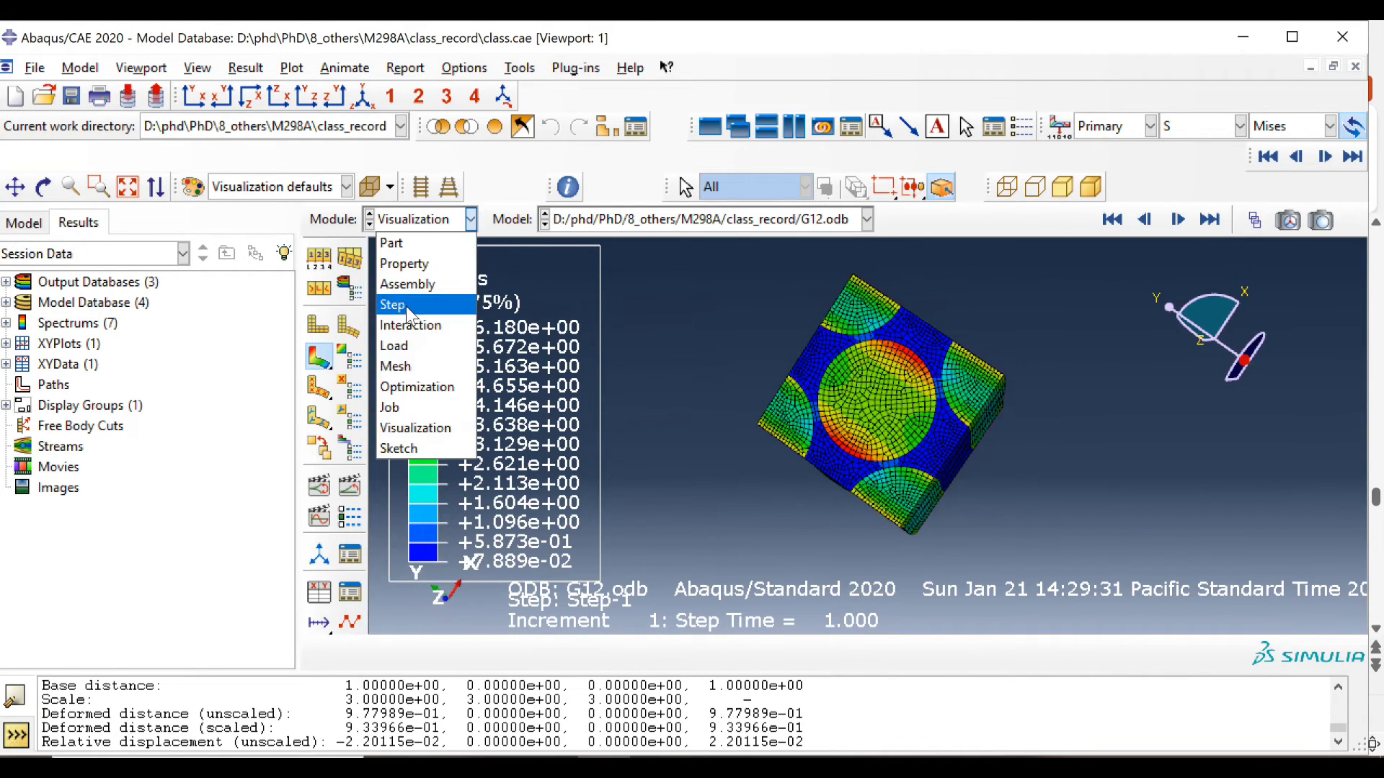
{"action": "left_click", "coordinate": [405, 304]}
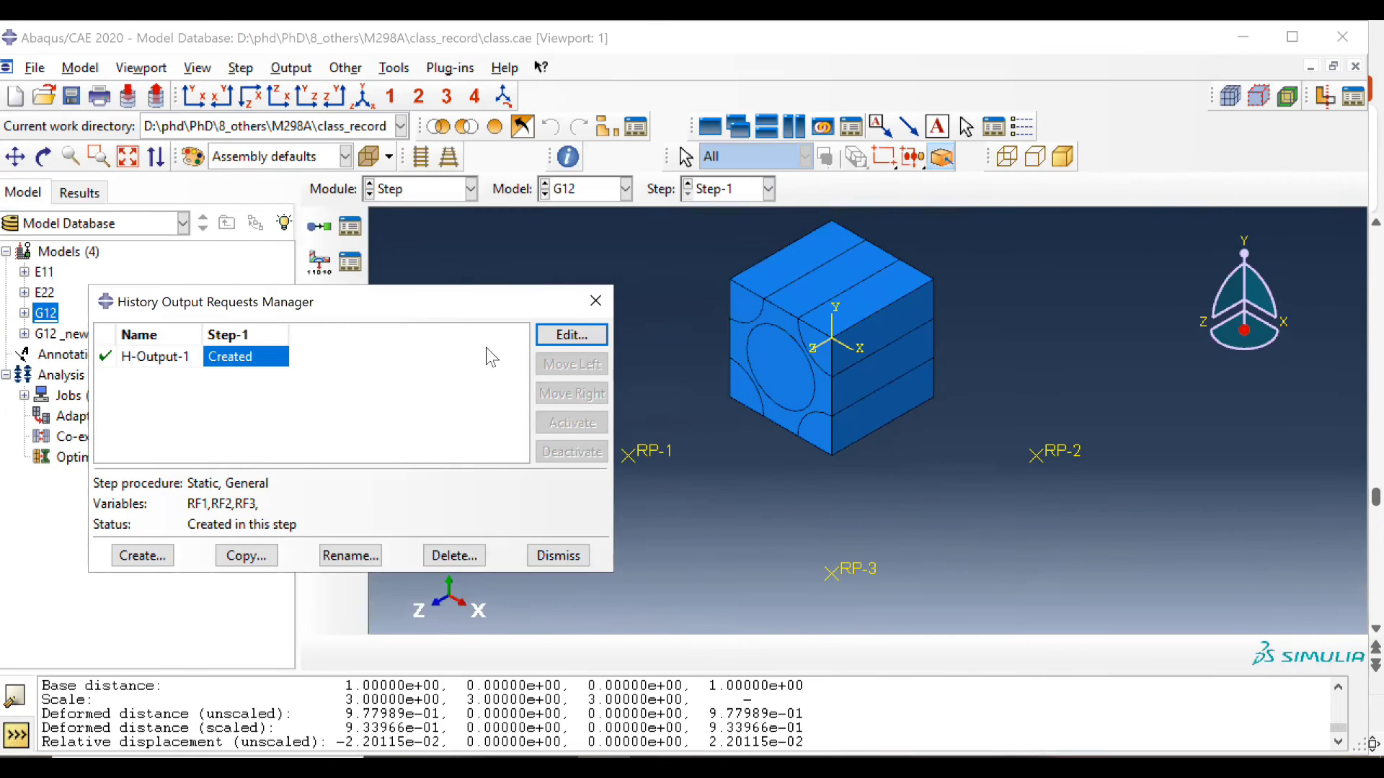
{"action": "left_click", "coordinate": [566, 338]}
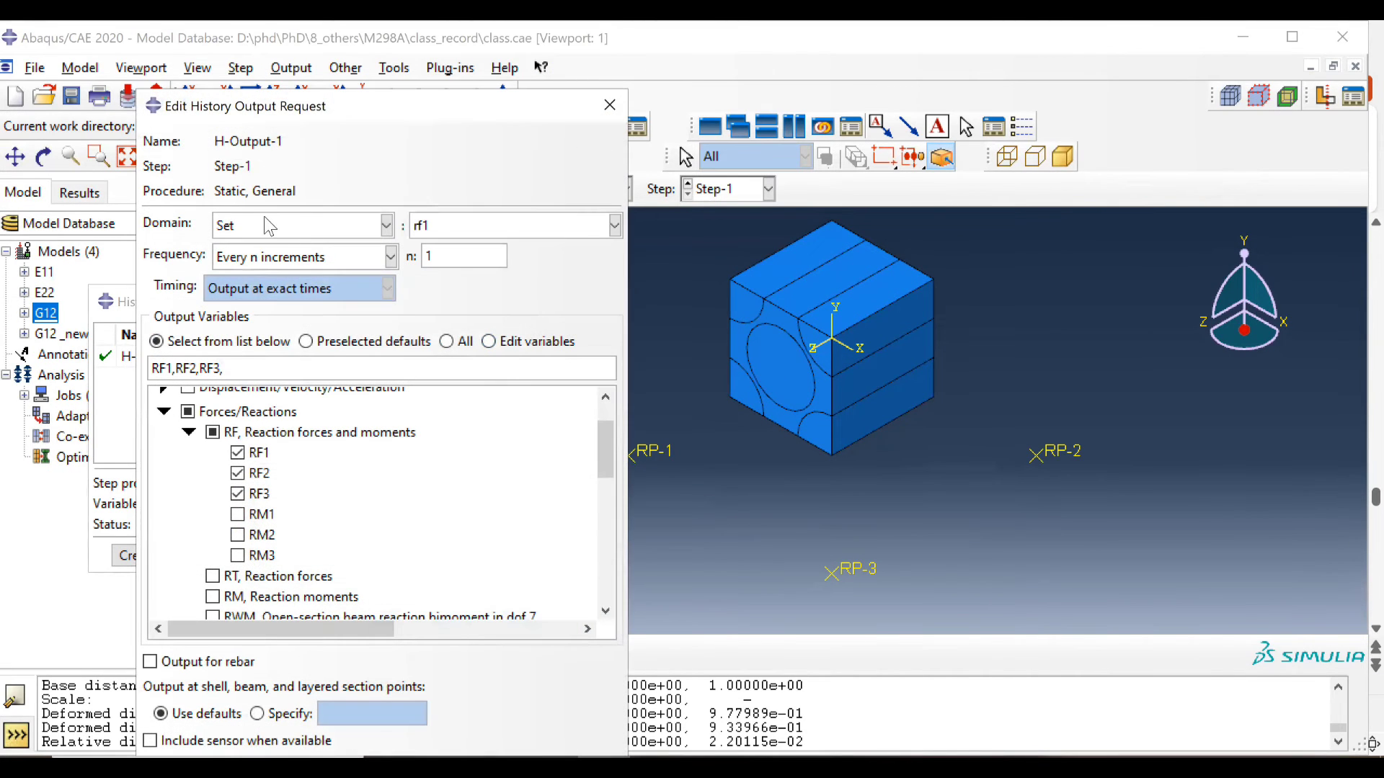
{"action": "left_click", "coordinate": [431, 253]}
{"action": "type", "text": "1"}
{"action": "left_click", "coordinate": [491, 218]}
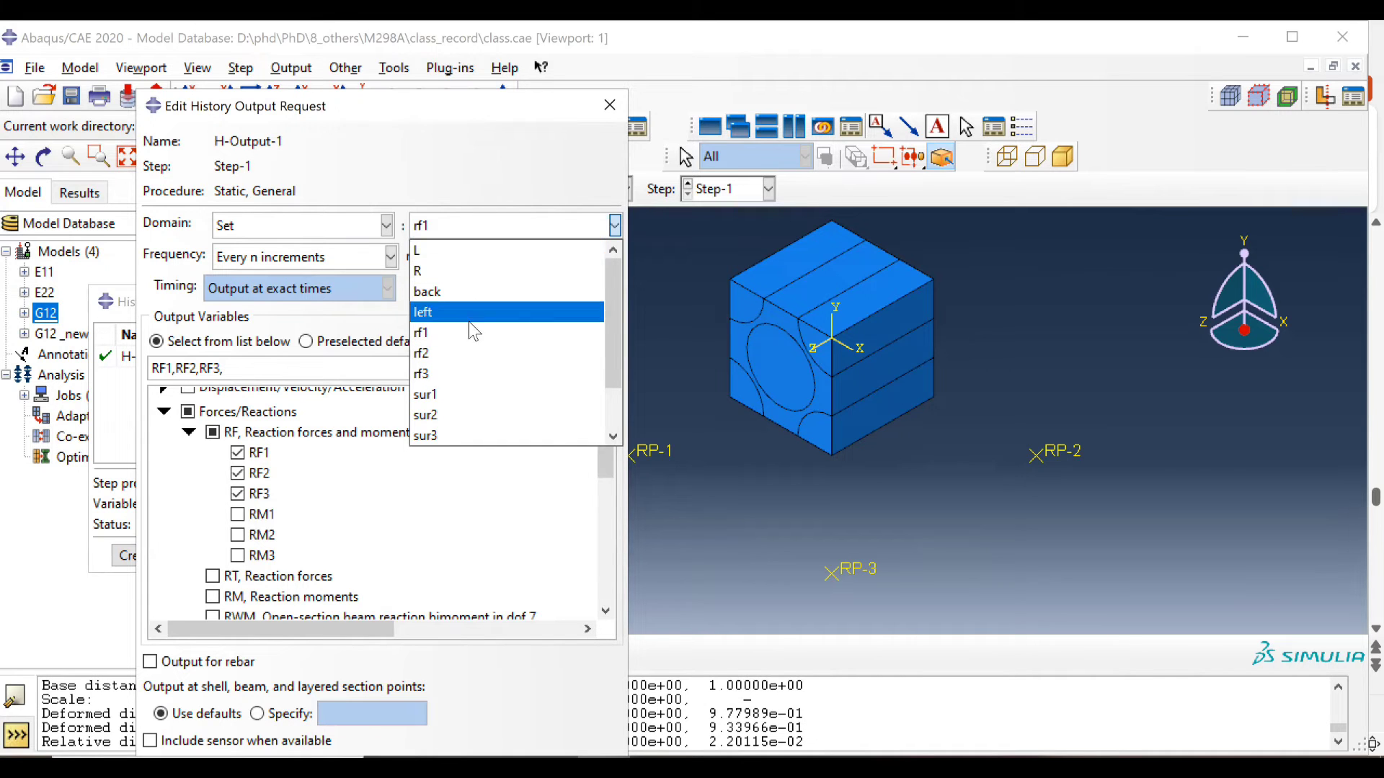
{"action": "left_click", "coordinate": [482, 331]}
{"action": "left_click", "coordinate": [609, 108]}
Reopen the G12 job results and view the sheared unit cell along the Y axis, showing the X-Z plane.
{"action": "left_click", "coordinate": [467, 189]}
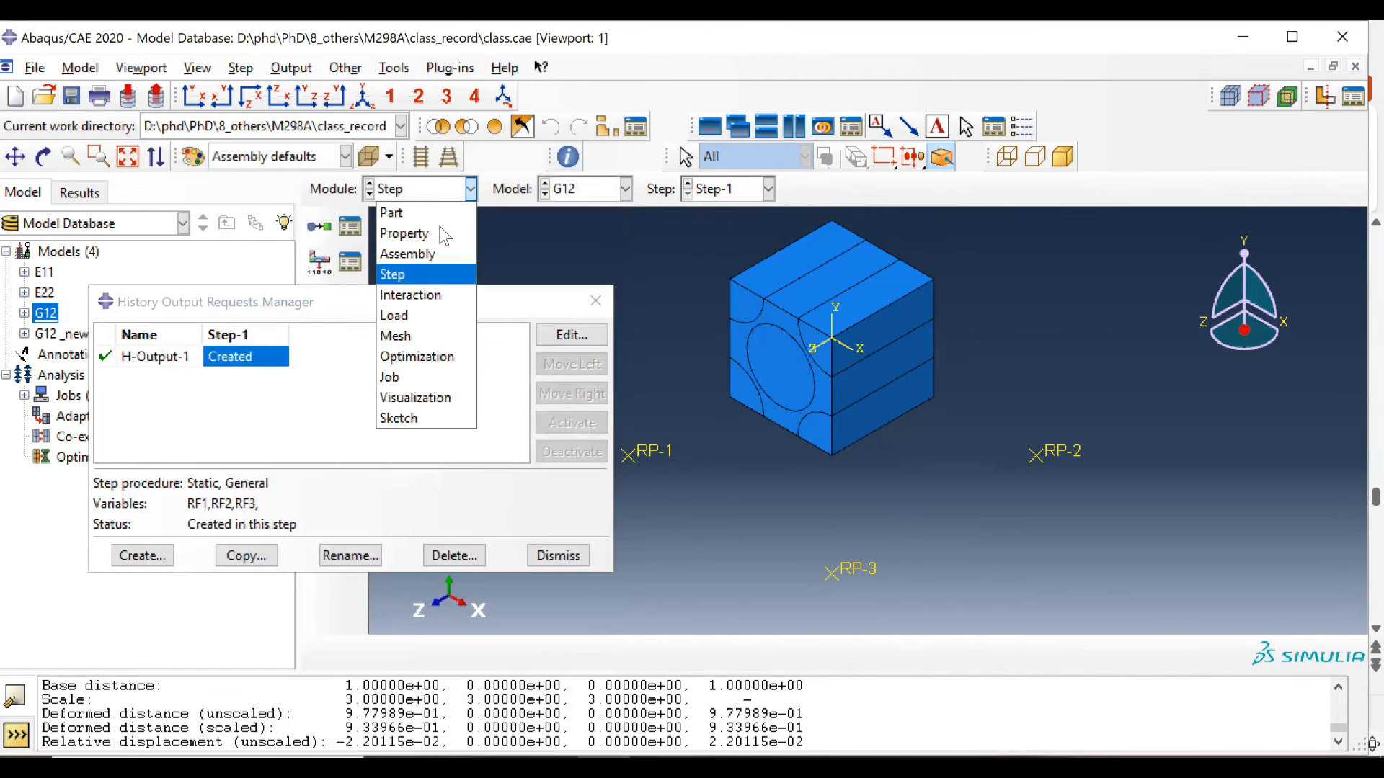
{"action": "left_click", "coordinate": [422, 377]}
{"action": "left_click", "coordinate": [743, 368]}
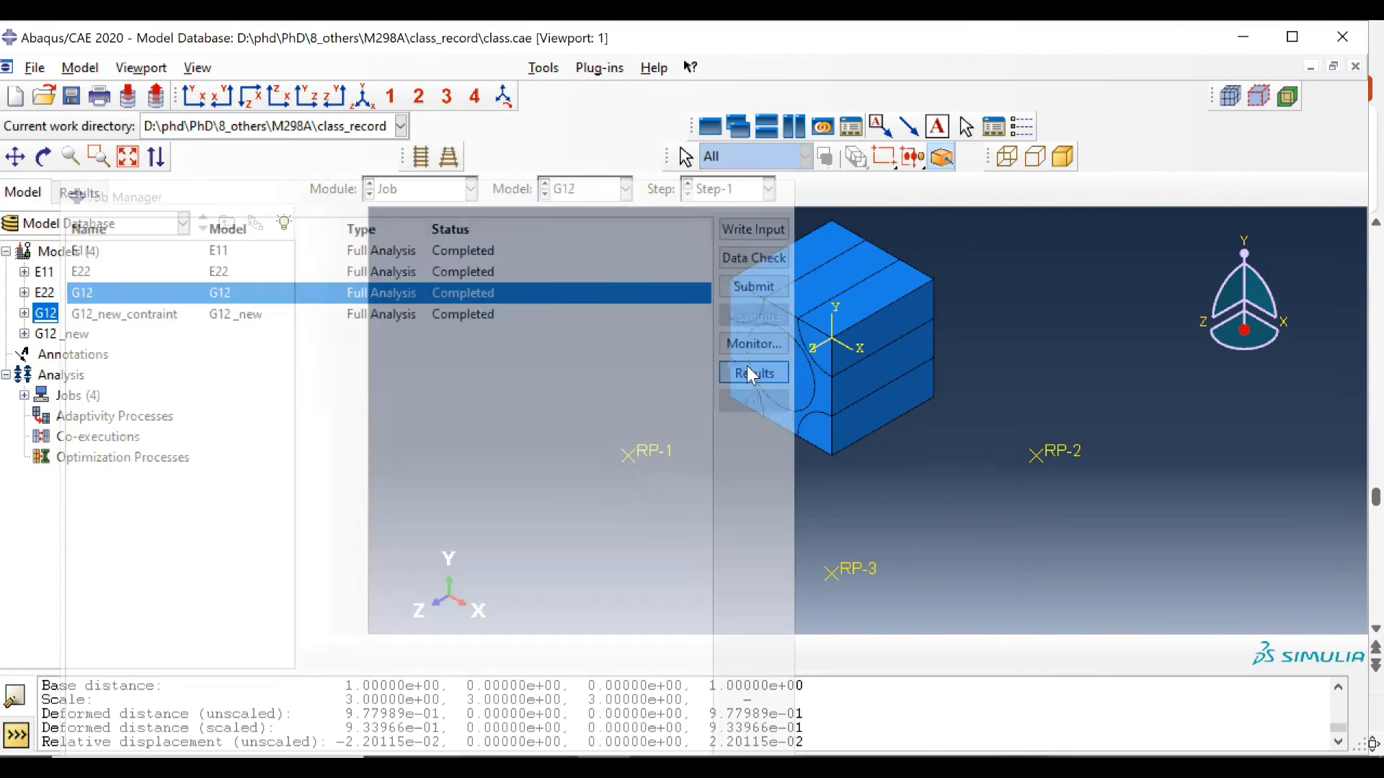
{"action": "left_click_drag", "start_coordinate": [1016, 408], "coordinate": [851, 362], "text": "ctrl+alt"}
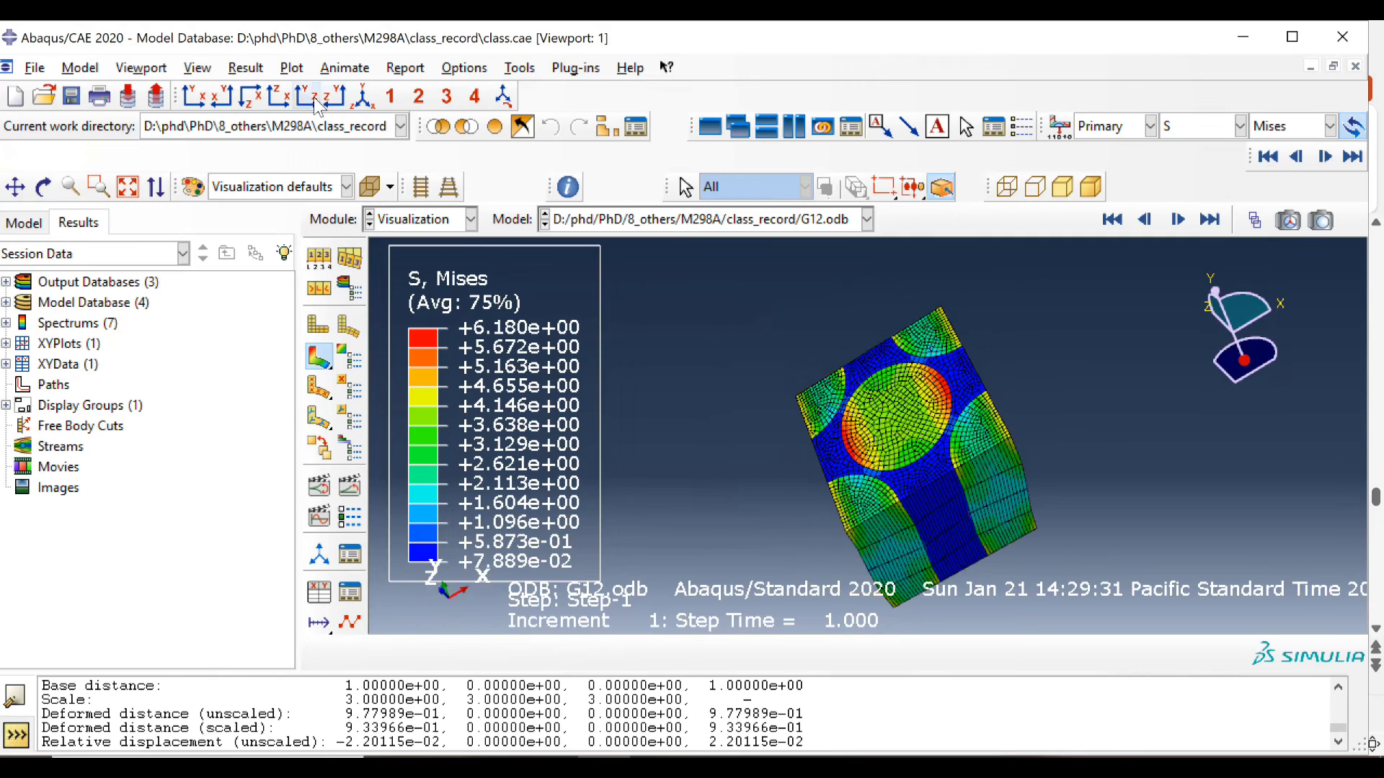
{"action": "left_click", "coordinate": [250, 98]}
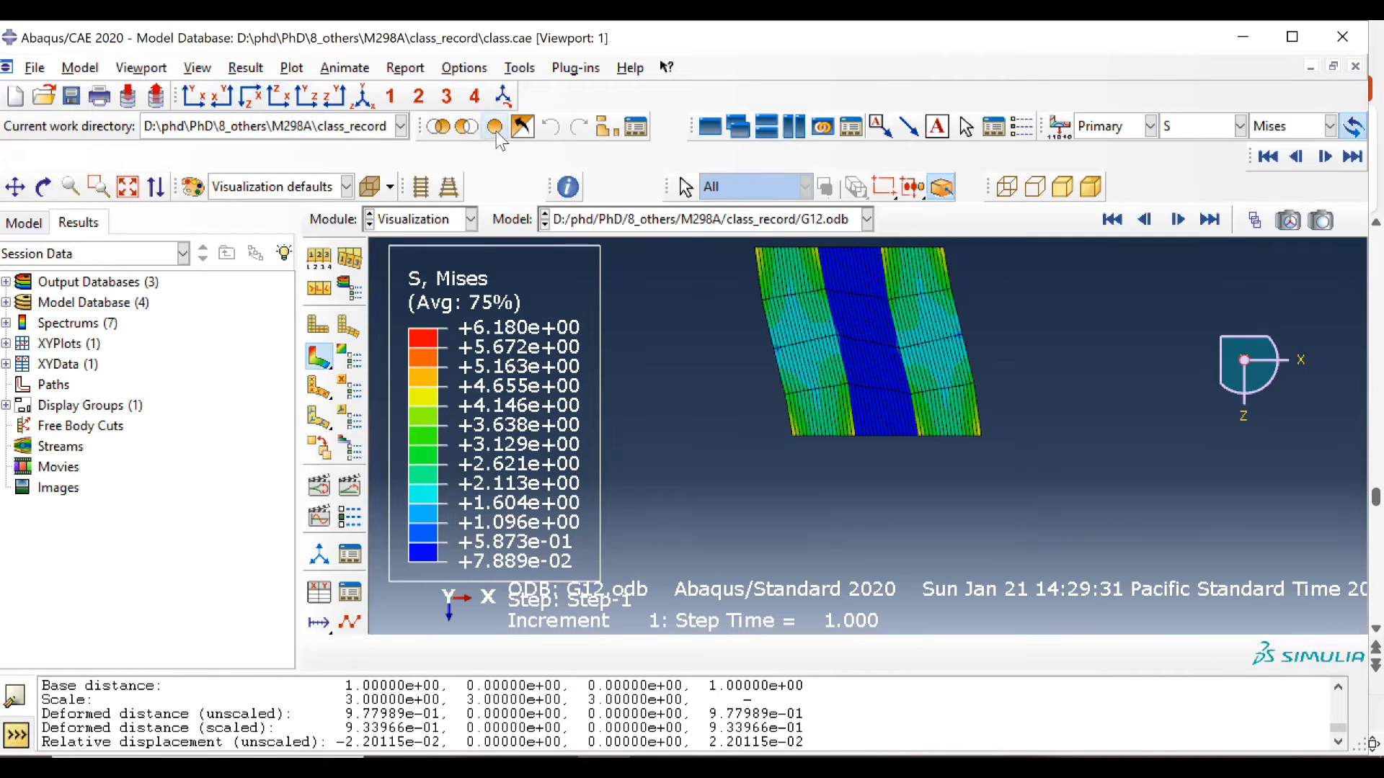
{"action": "middle_click_drag", "start_coordinate": [926, 389], "coordinate": [924, 412], "text": "ctrl+alt"}
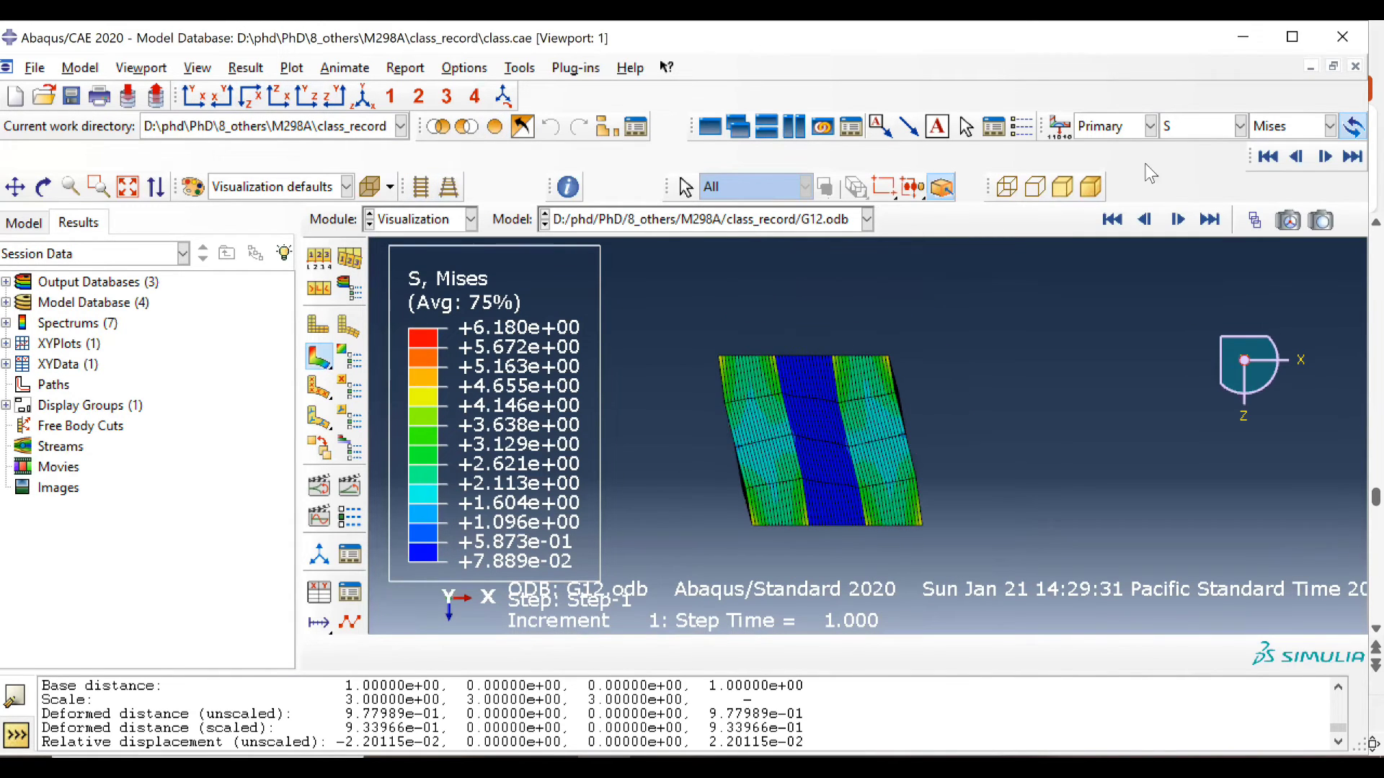
Change the contour plot to show displacement component U1.
{"action": "left_click", "coordinate": [1199, 126]}
{"action": "left_click", "coordinate": [1185, 203]}
{"action": "left_click", "coordinate": [1265, 127]}
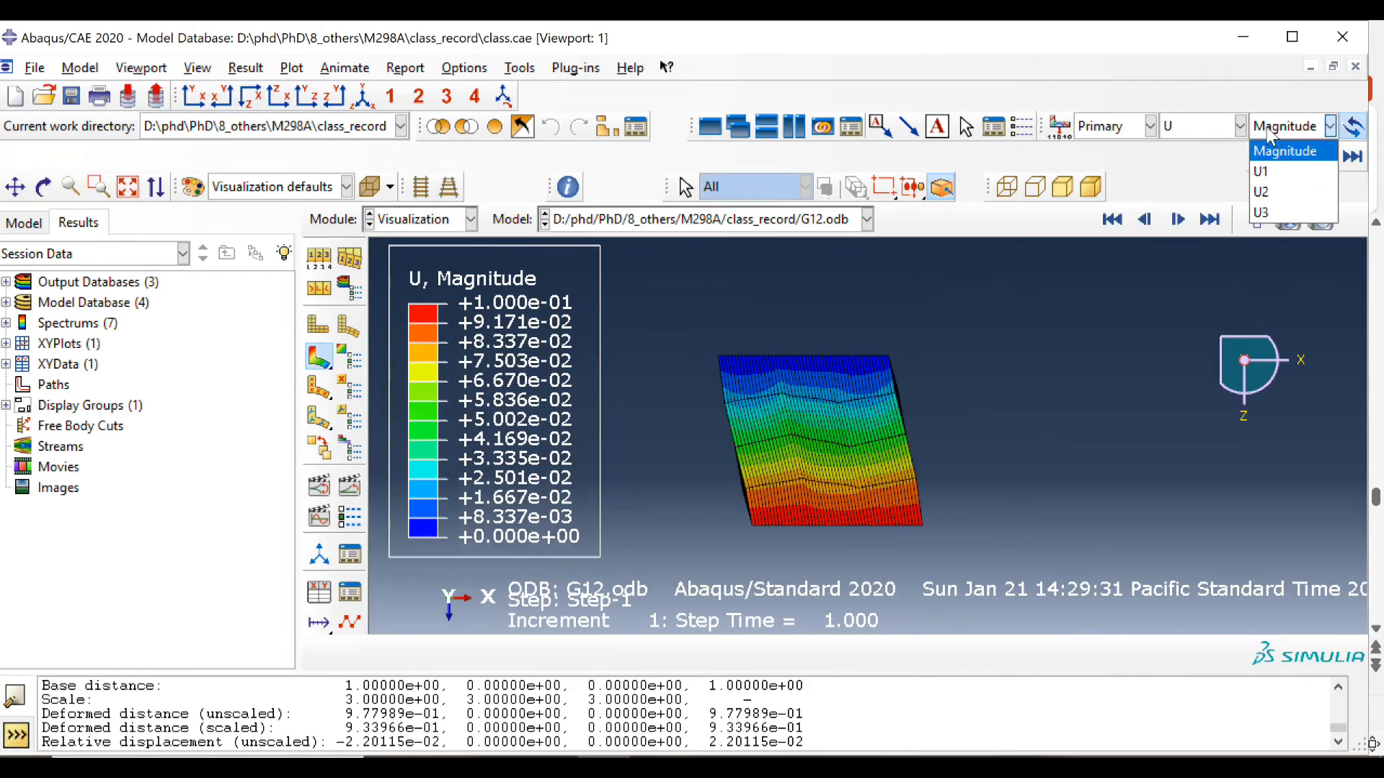
{"action": "left_click", "coordinate": [1270, 173]}
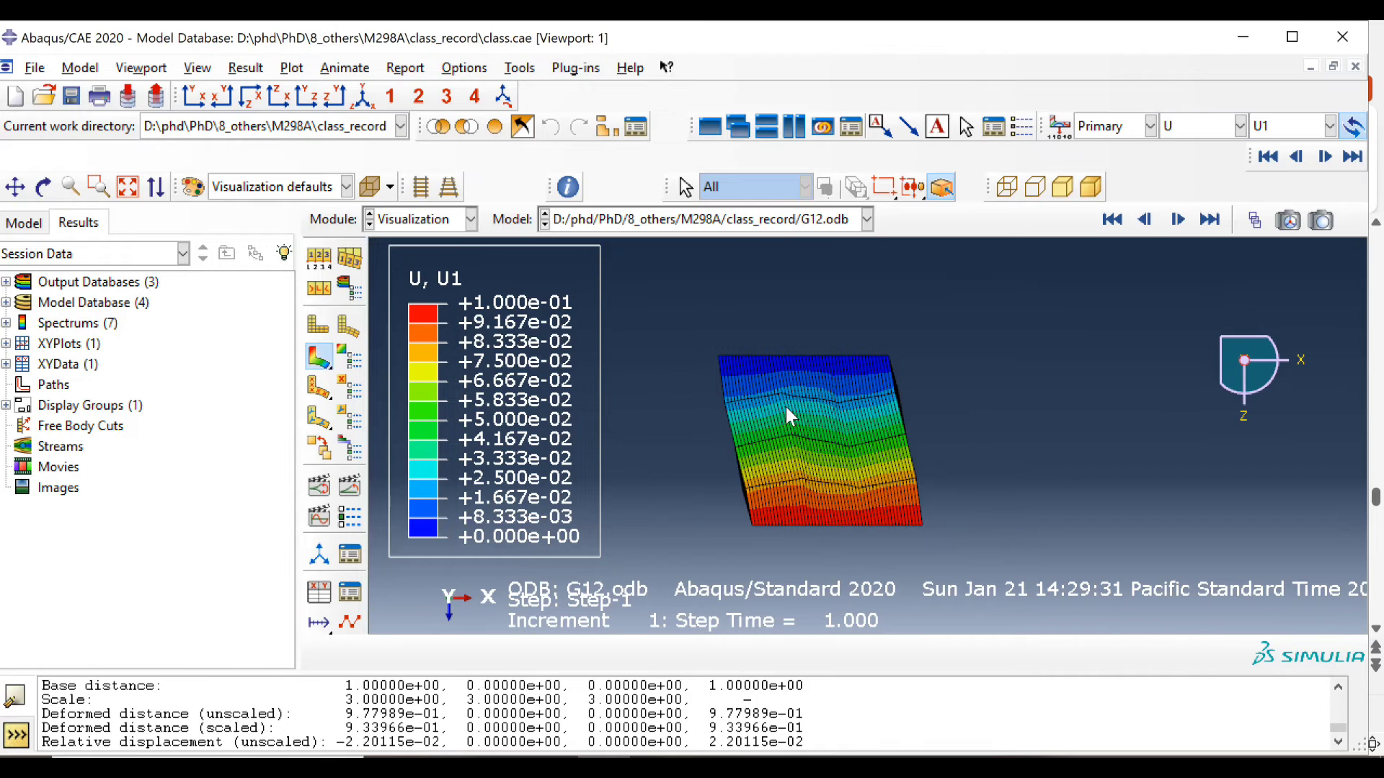
Plot the RF1 reaction force history of set RF1 and open its temporary XY data to read the values.
{"action": "left_click", "coordinate": [245, 68]}
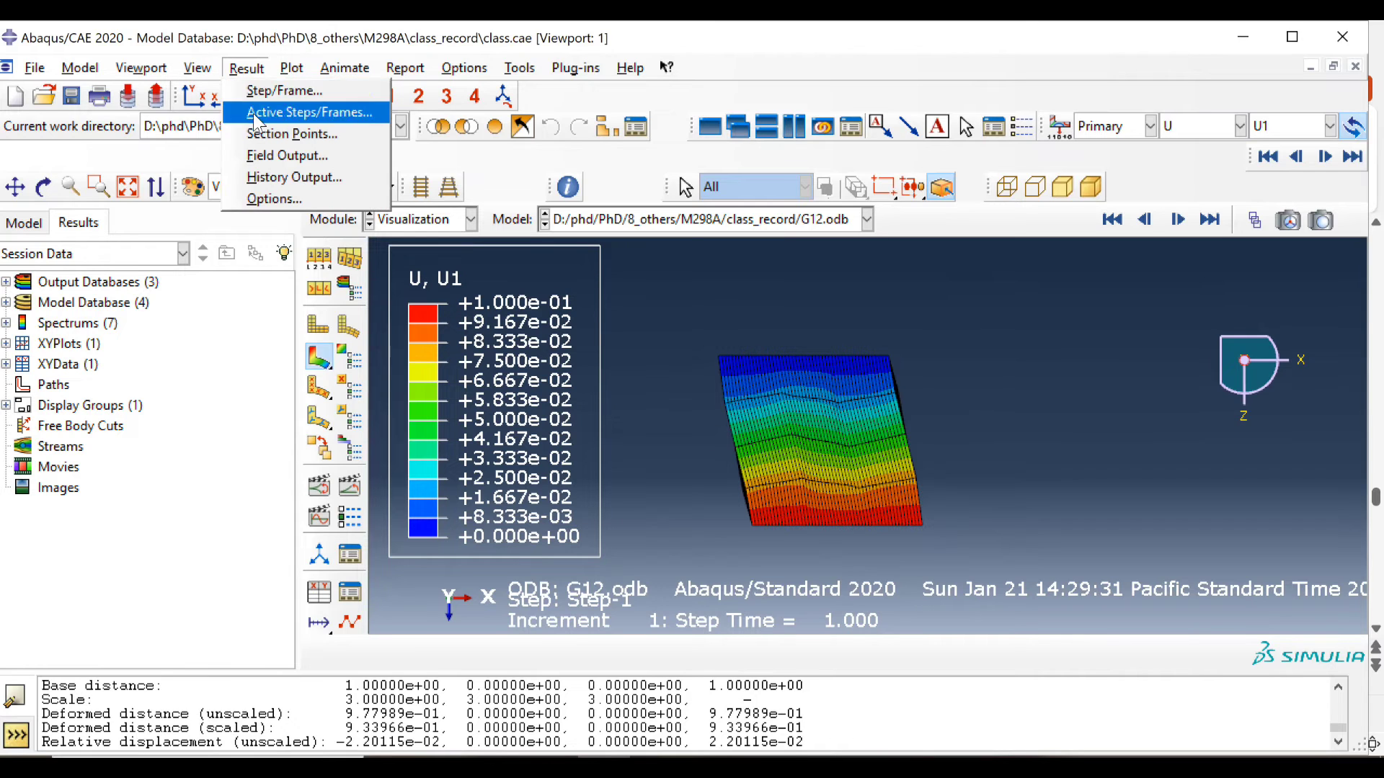
{"action": "left_click", "coordinate": [256, 178]}
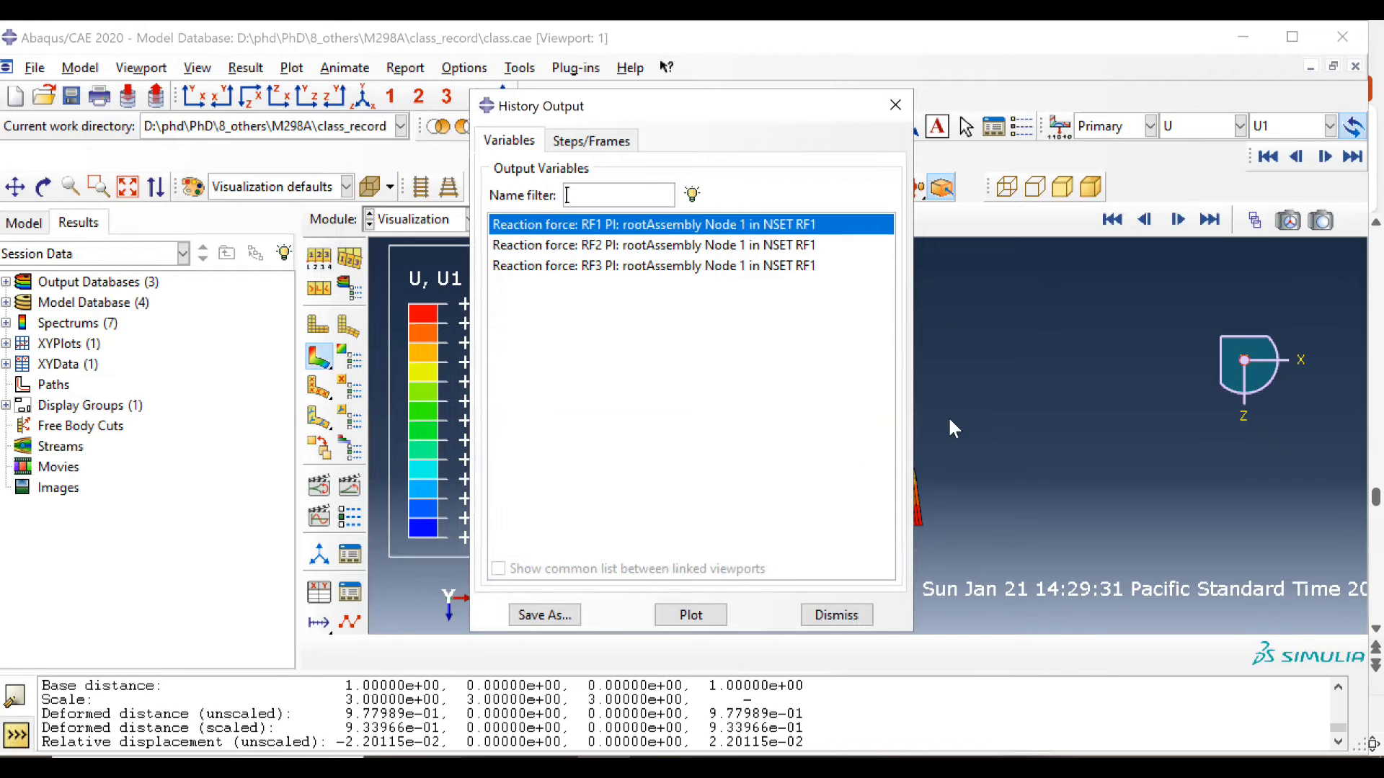
{"action": "left_click", "coordinate": [690, 615]}
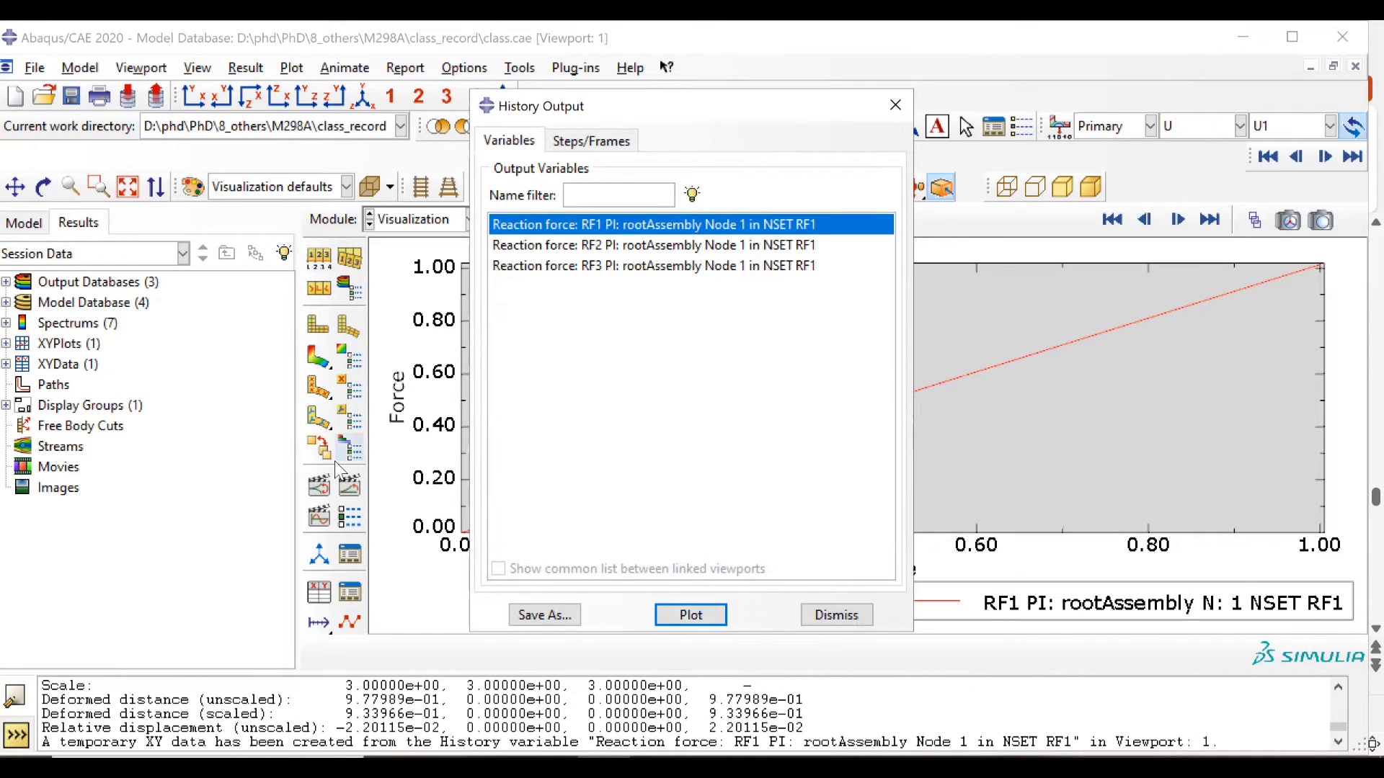
{"action": "left_click", "coordinate": [353, 590]}
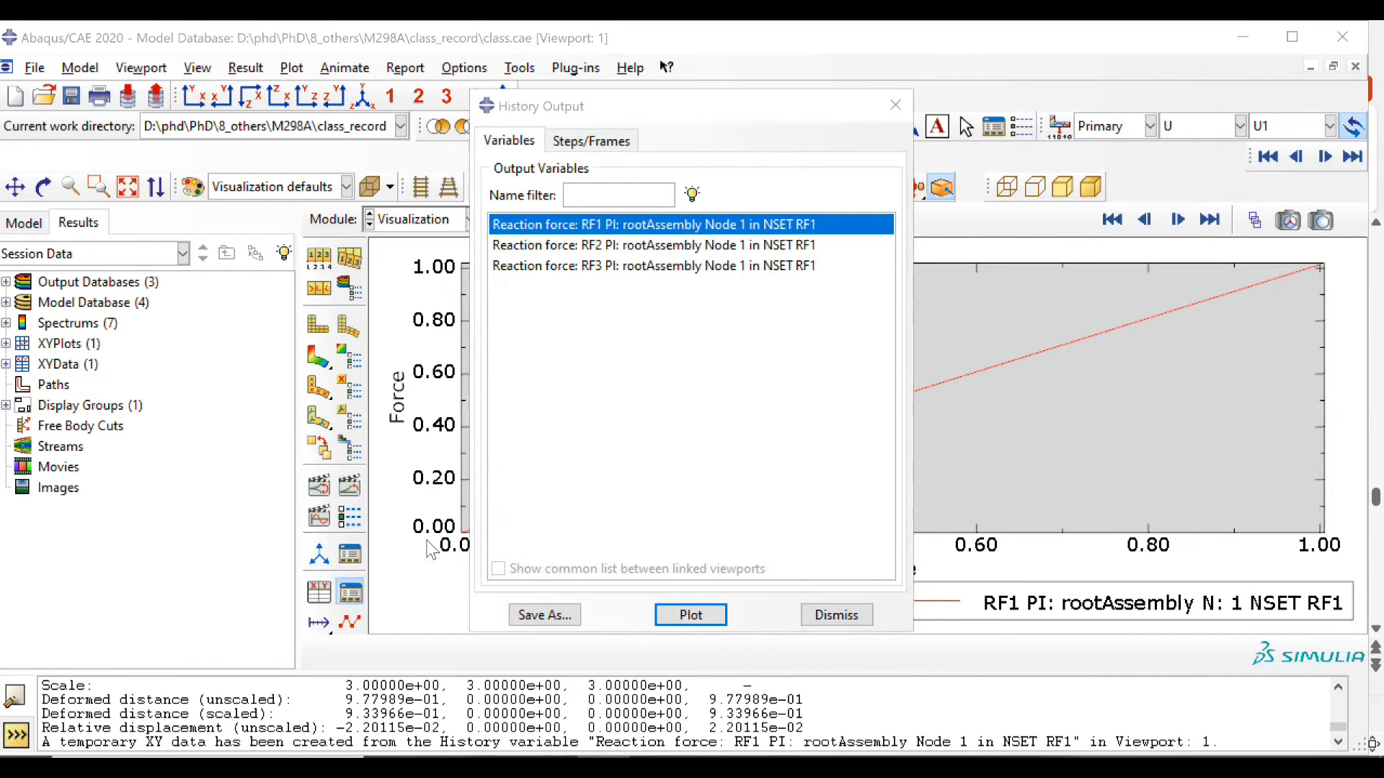
{"action": "left_click", "coordinate": [1053, 220]}
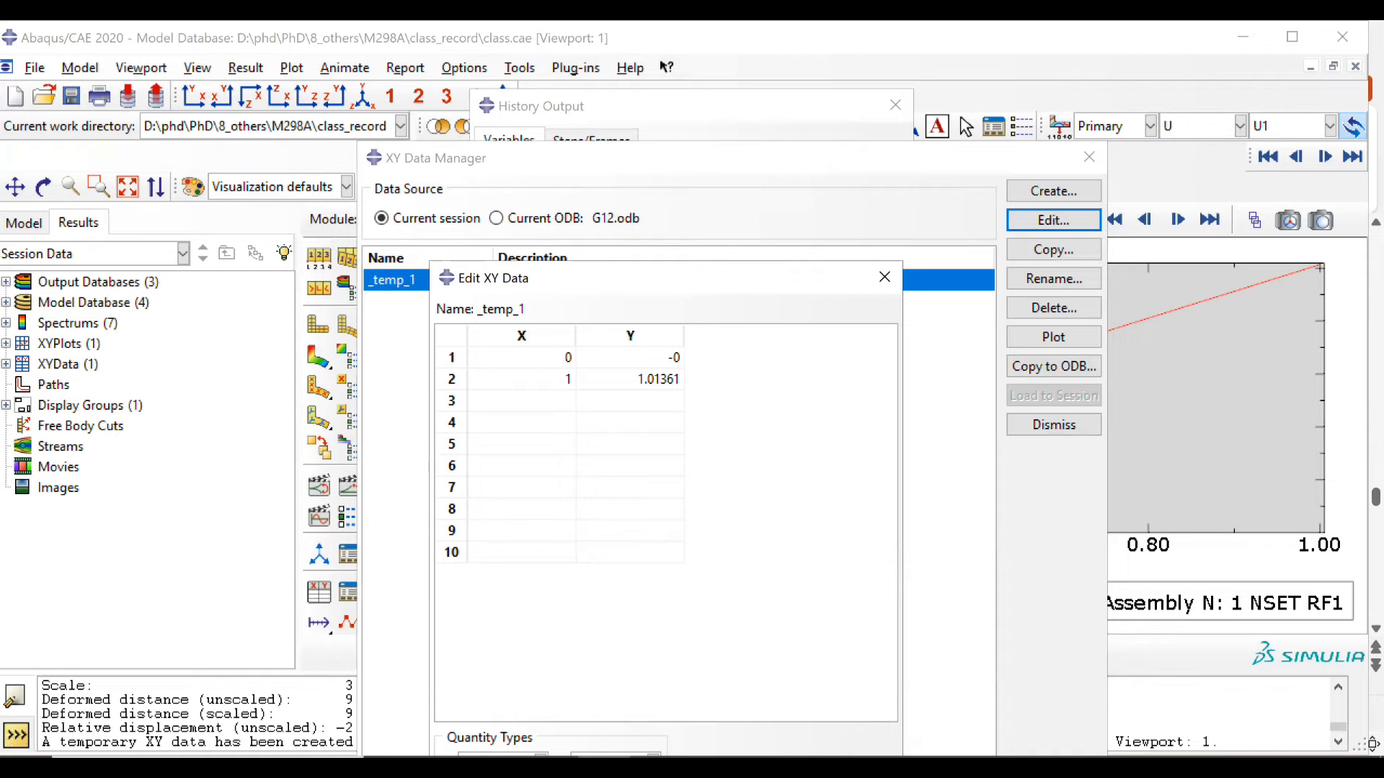
Switch to PowerPoint and review the G12 calculation from the simulated force, the theoretical G12 and the cited paper link on slide 17.
{"action": "key", "text": "alt+Tab"}
{"action": "left_click_drag", "start_coordinate": [840, 550], "coordinate": [1004, 552]}
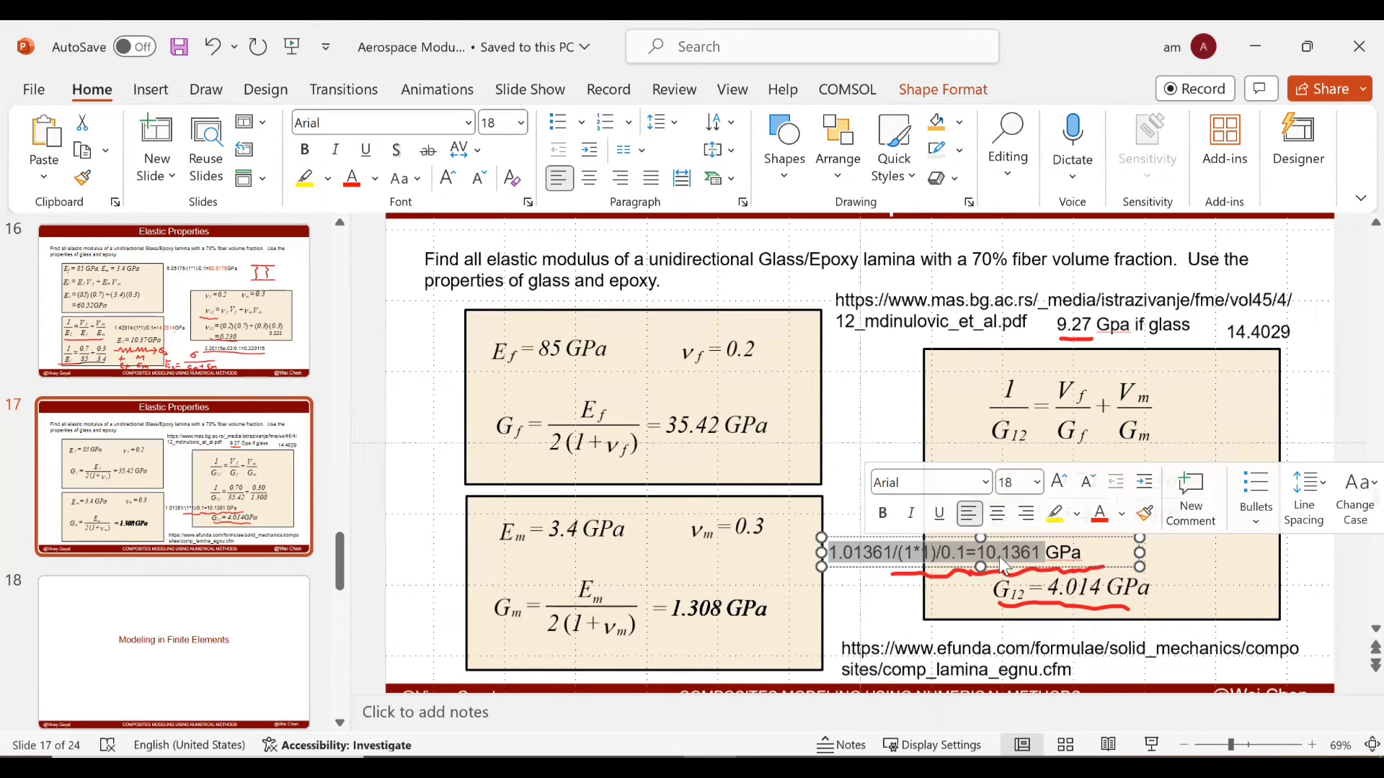
{"action": "left_click", "coordinate": [1021, 552]}
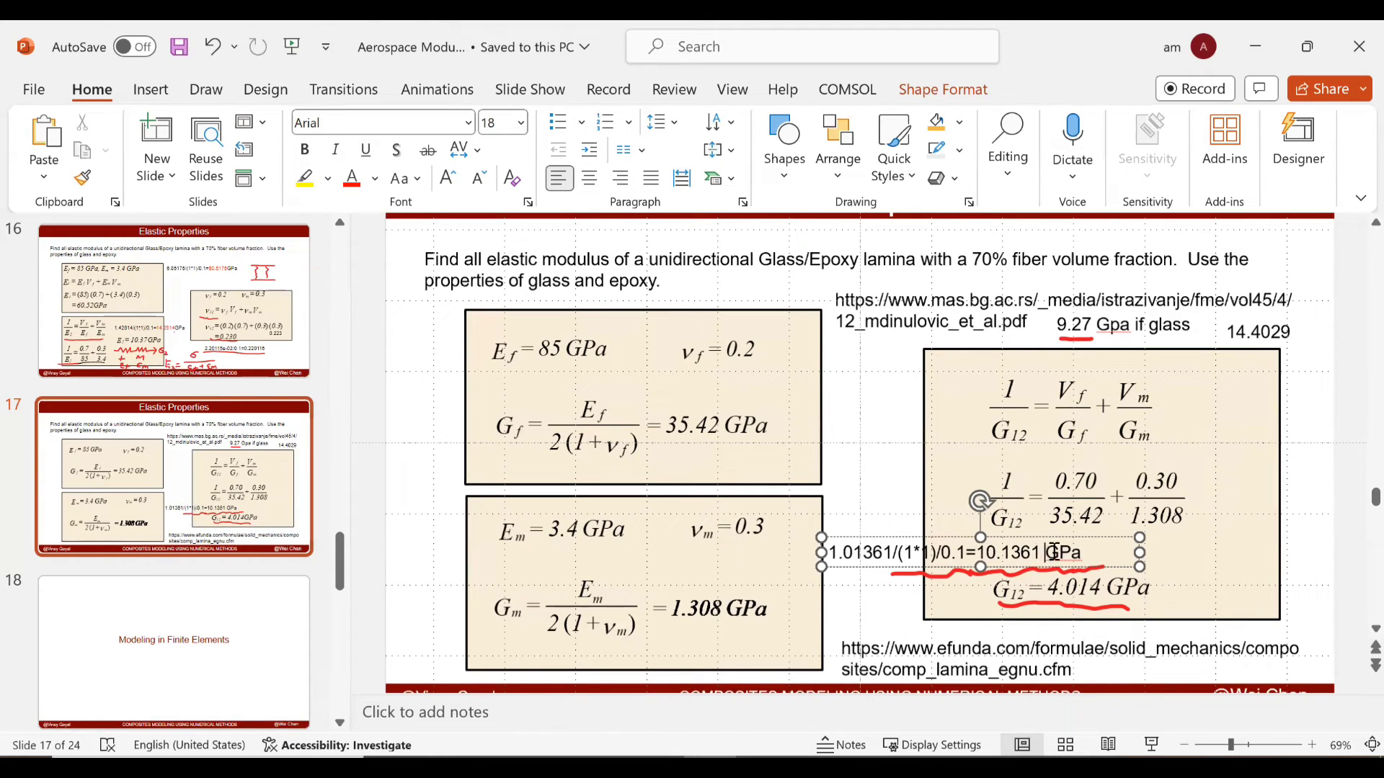
{"action": "double_click", "coordinate": [1078, 555]}
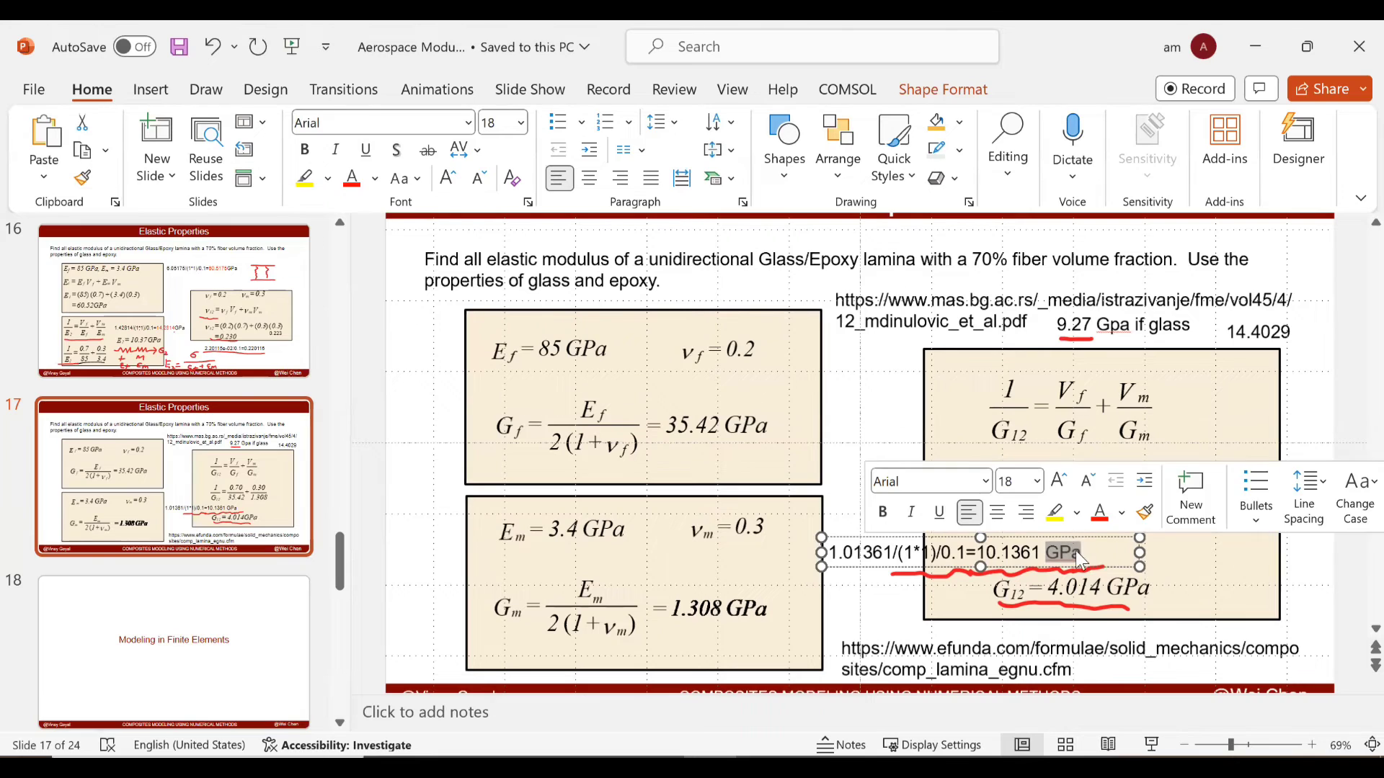
{"action": "left_click", "coordinate": [1049, 589]}
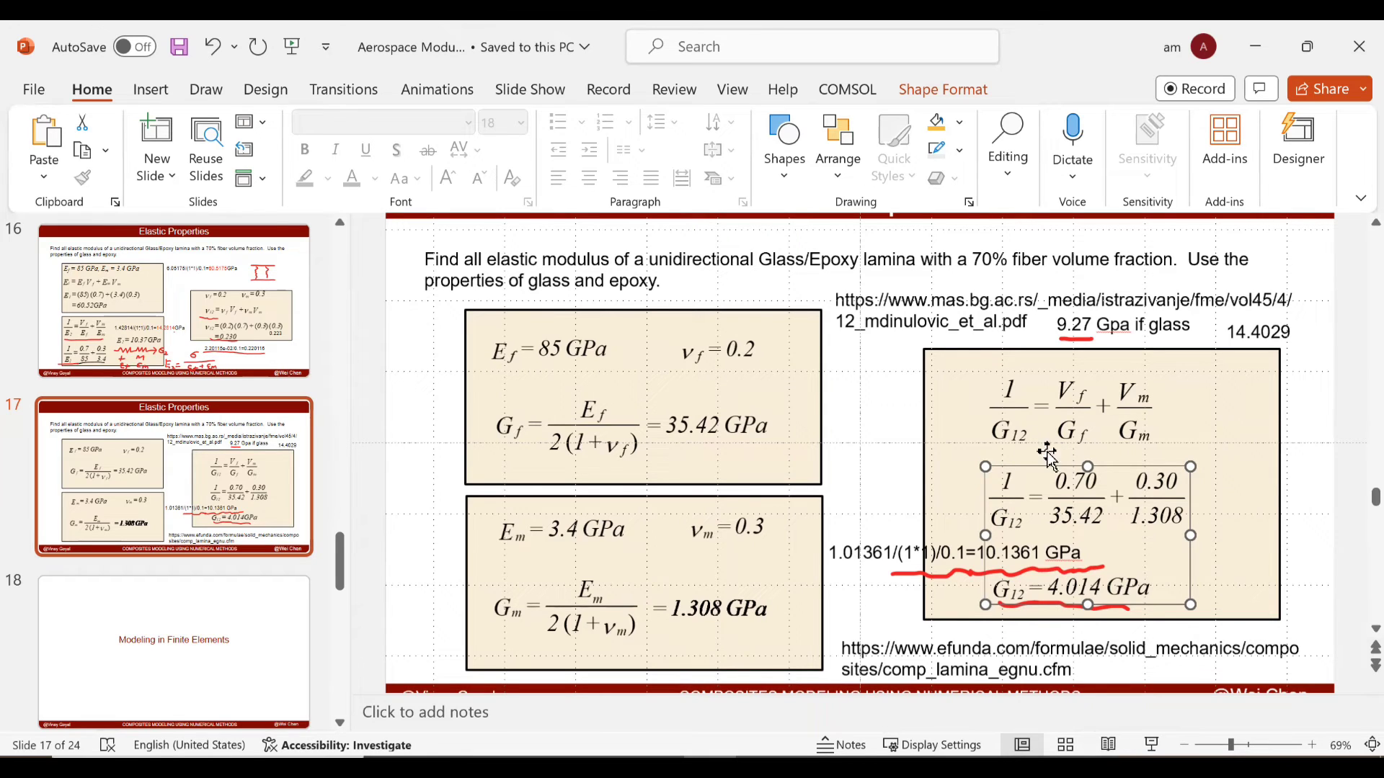
{"action": "left_click_drag", "start_coordinate": [888, 303], "coordinate": [997, 322]}
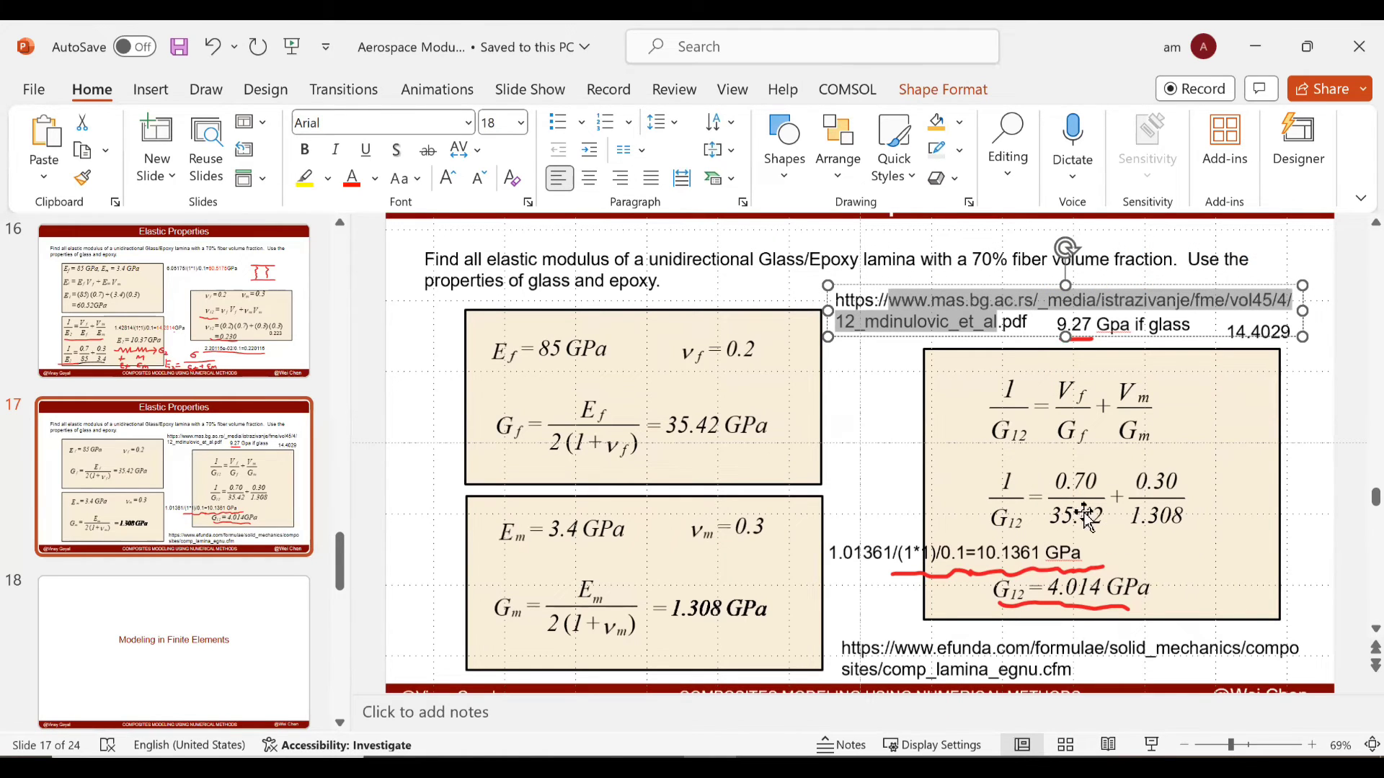
{"action": "left_click_drag", "start_coordinate": [1029, 322], "coordinate": [888, 297]}
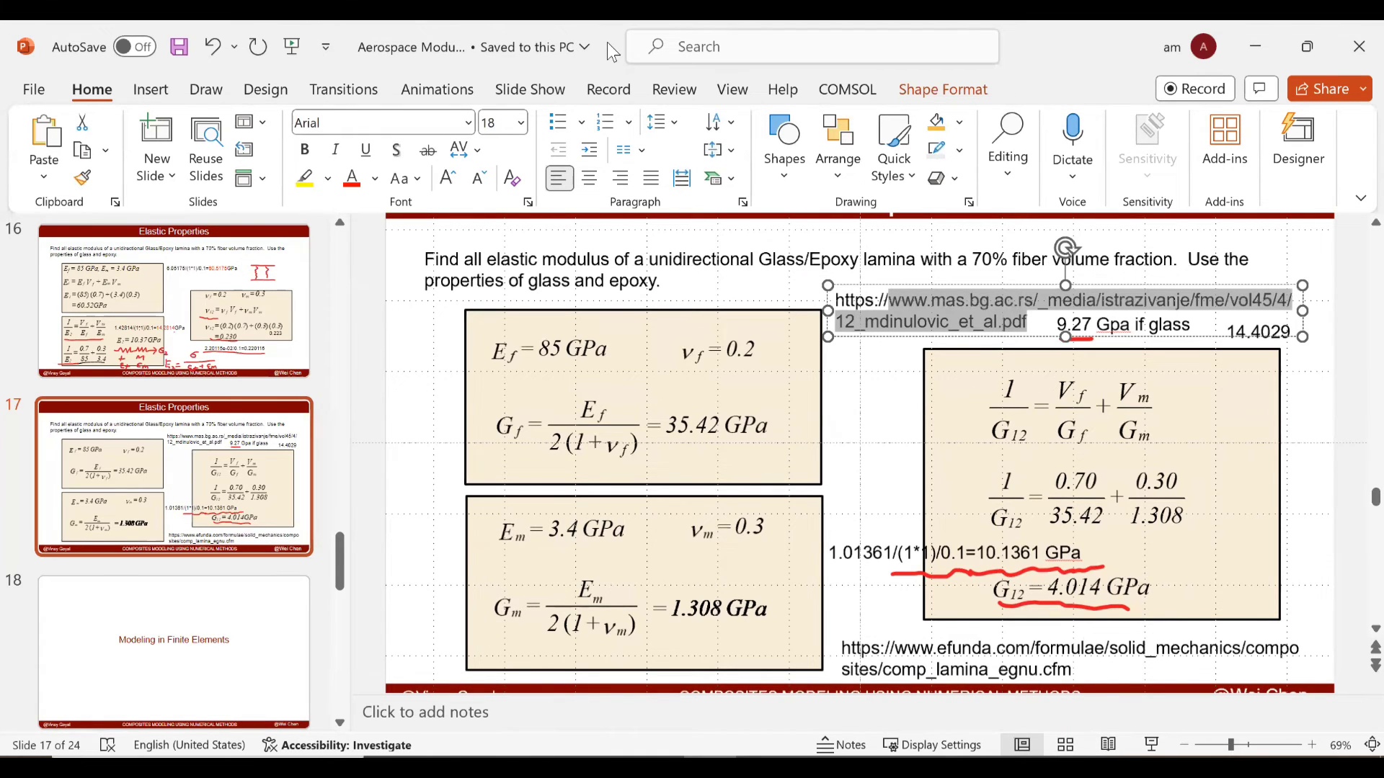
Switch to the paper in the browser, place it beside the slide, and highlight equation 13 and the sentence about its accuracy for G12.
{"action": "key", "text": "alt+Tab"}
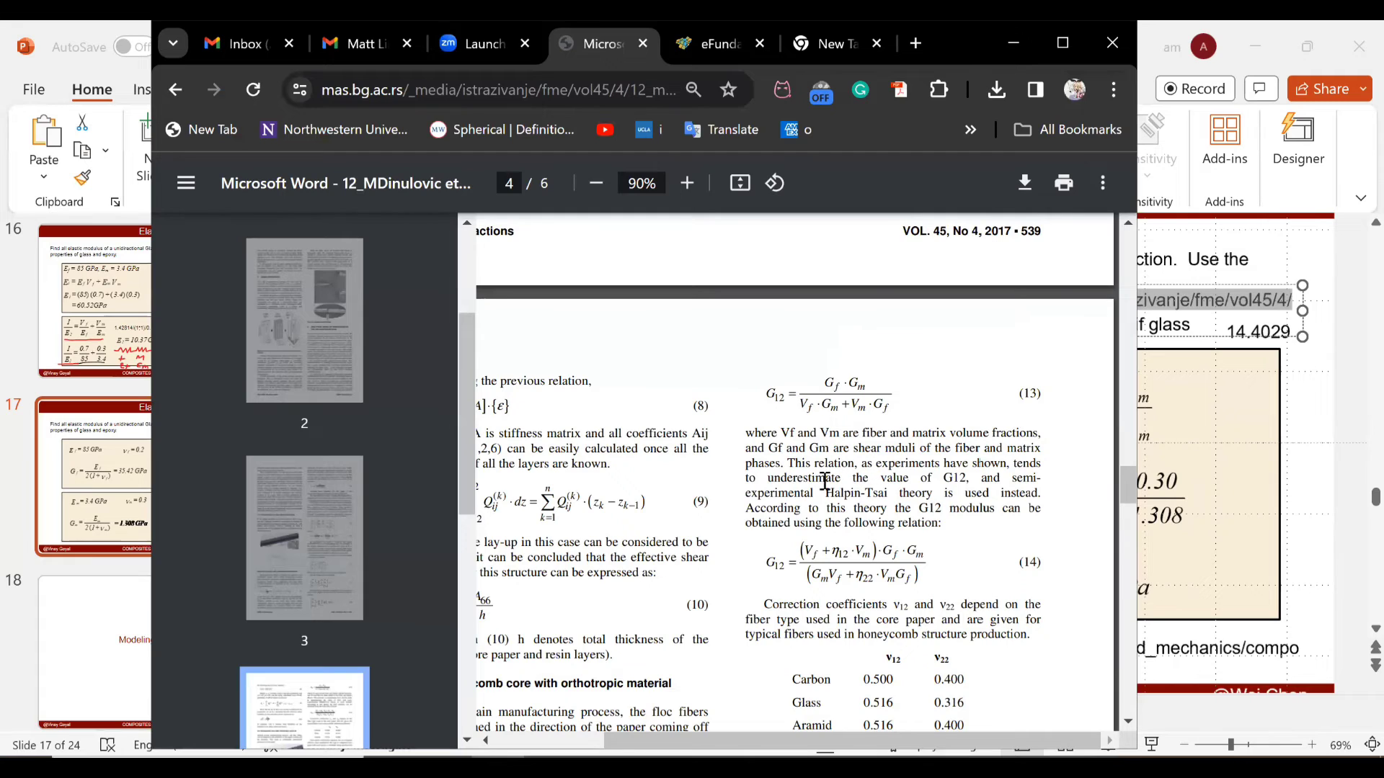
{"action": "left_click_drag", "start_coordinate": [774, 397], "coordinate": [852, 403]}
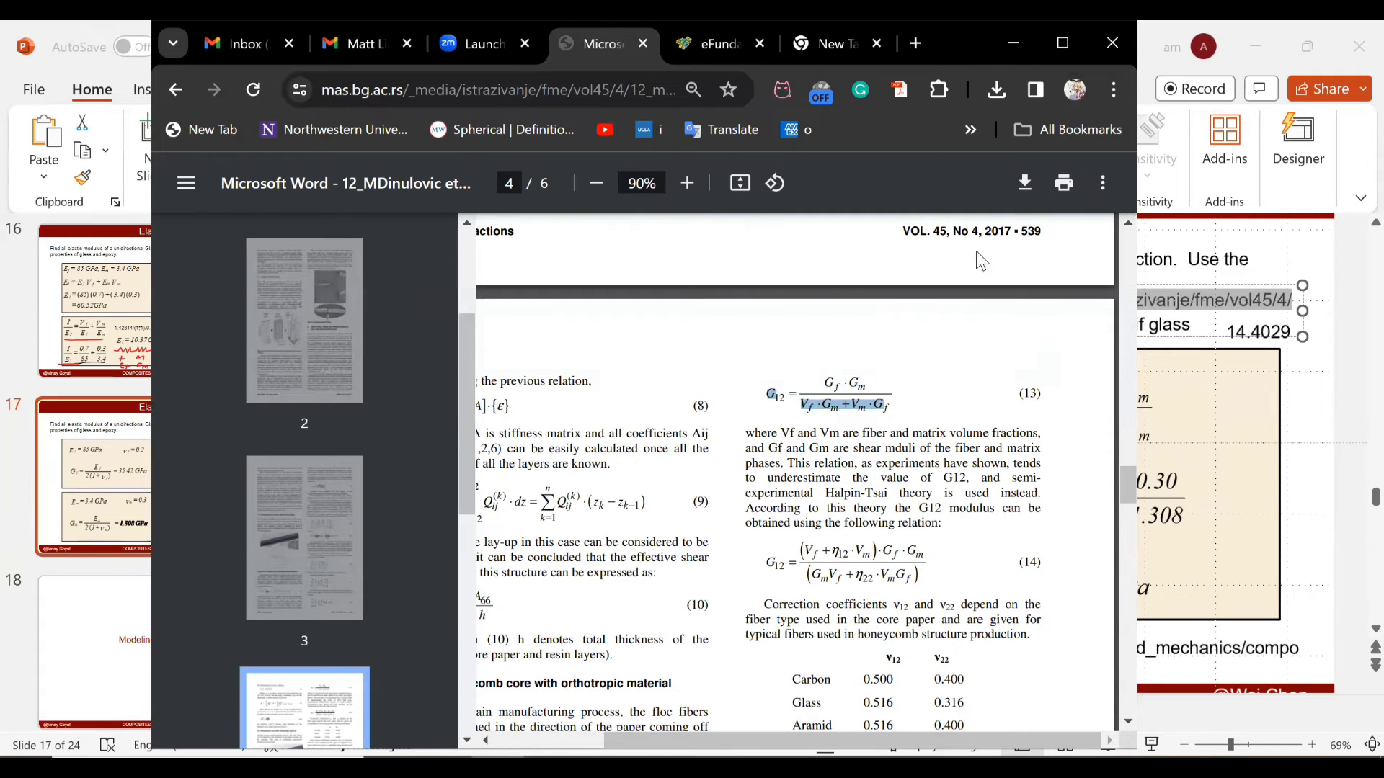
{"action": "left_click_drag", "start_coordinate": [928, 32], "coordinate": [681, 34]}
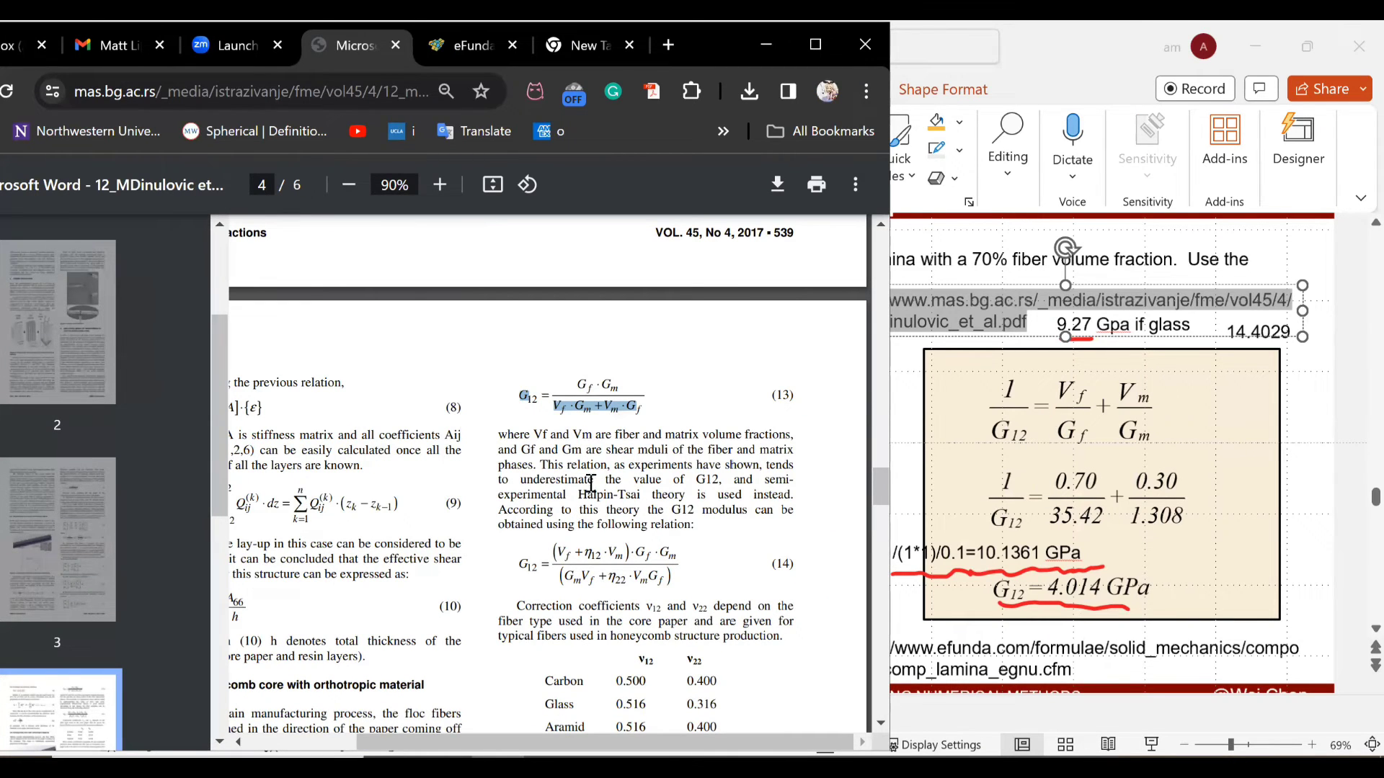
{"action": "left_click_drag", "start_coordinate": [542, 465], "coordinate": [725, 488]}
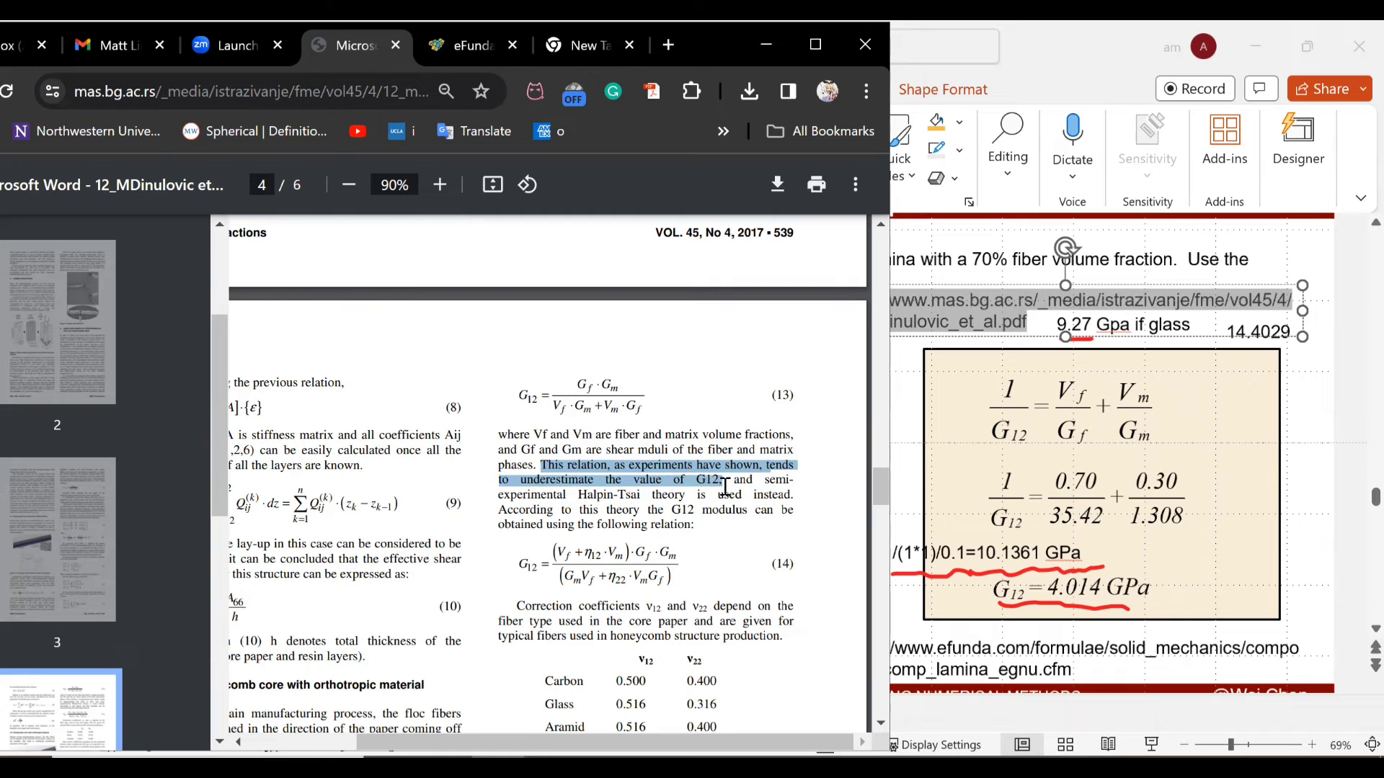
Examine equation 14 and the correction coefficients for glass in the paper, and compare with the glass G12 value noted on the PowerPoint slide.
{"action": "double_click", "coordinate": [786, 564]}
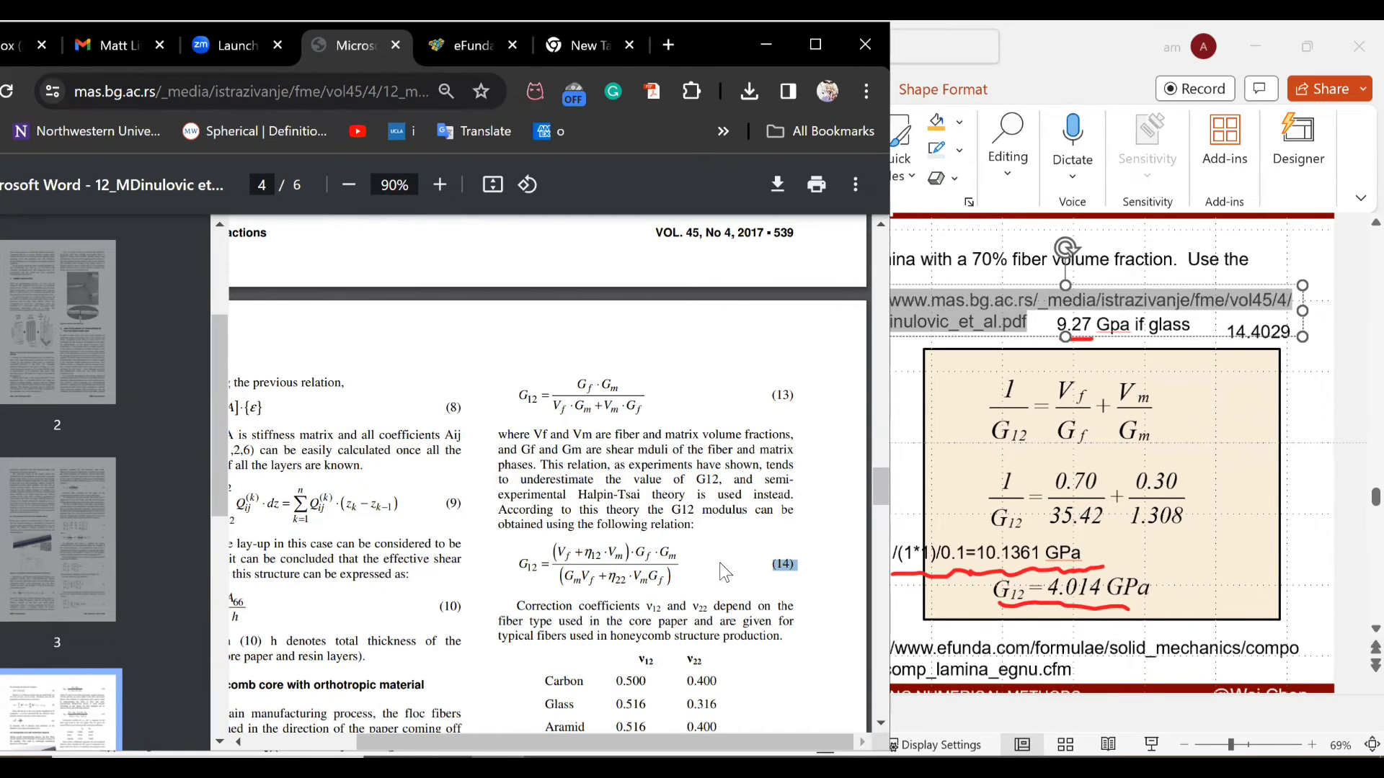
{"action": "scroll", "coordinate": [721, 564], "scroll_direction": "down", "scroll_amount": 2}
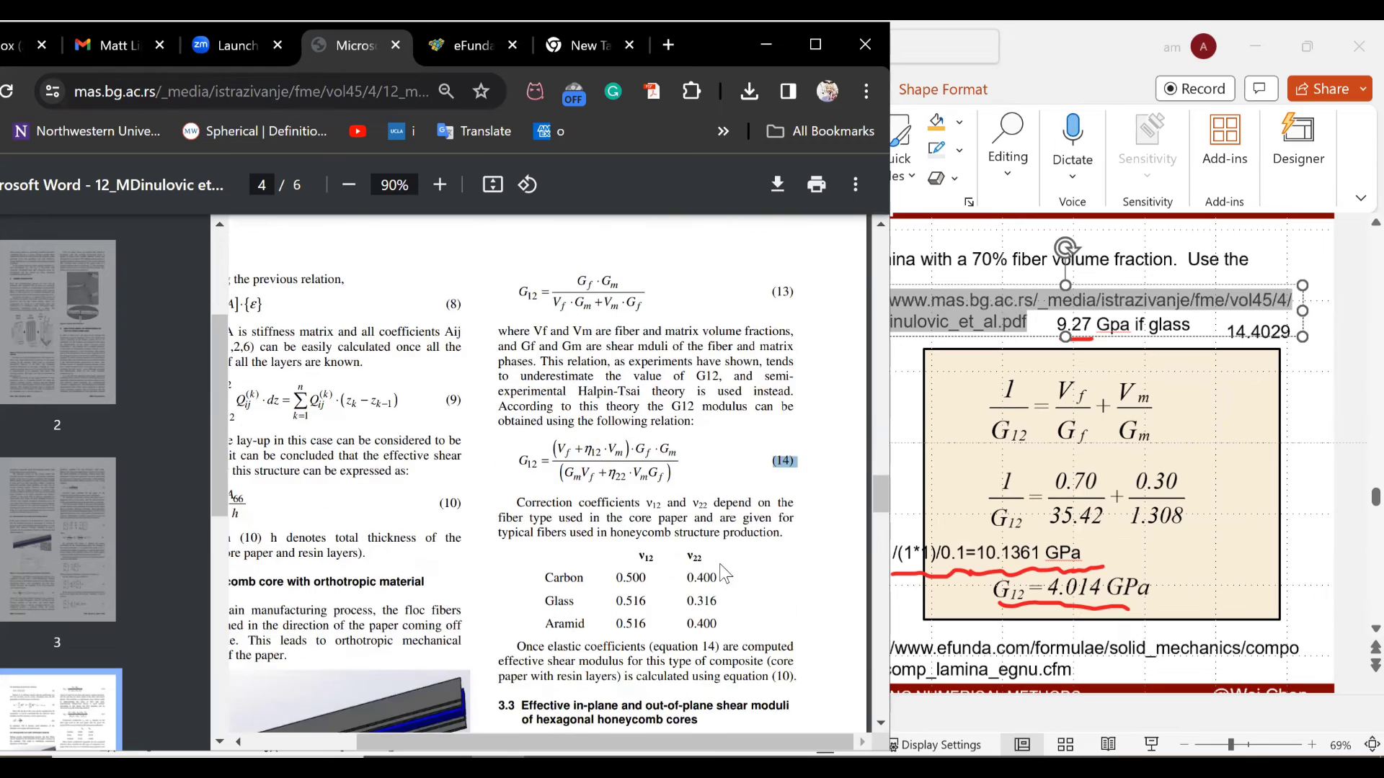
{"action": "double_click", "coordinate": [554, 596]}
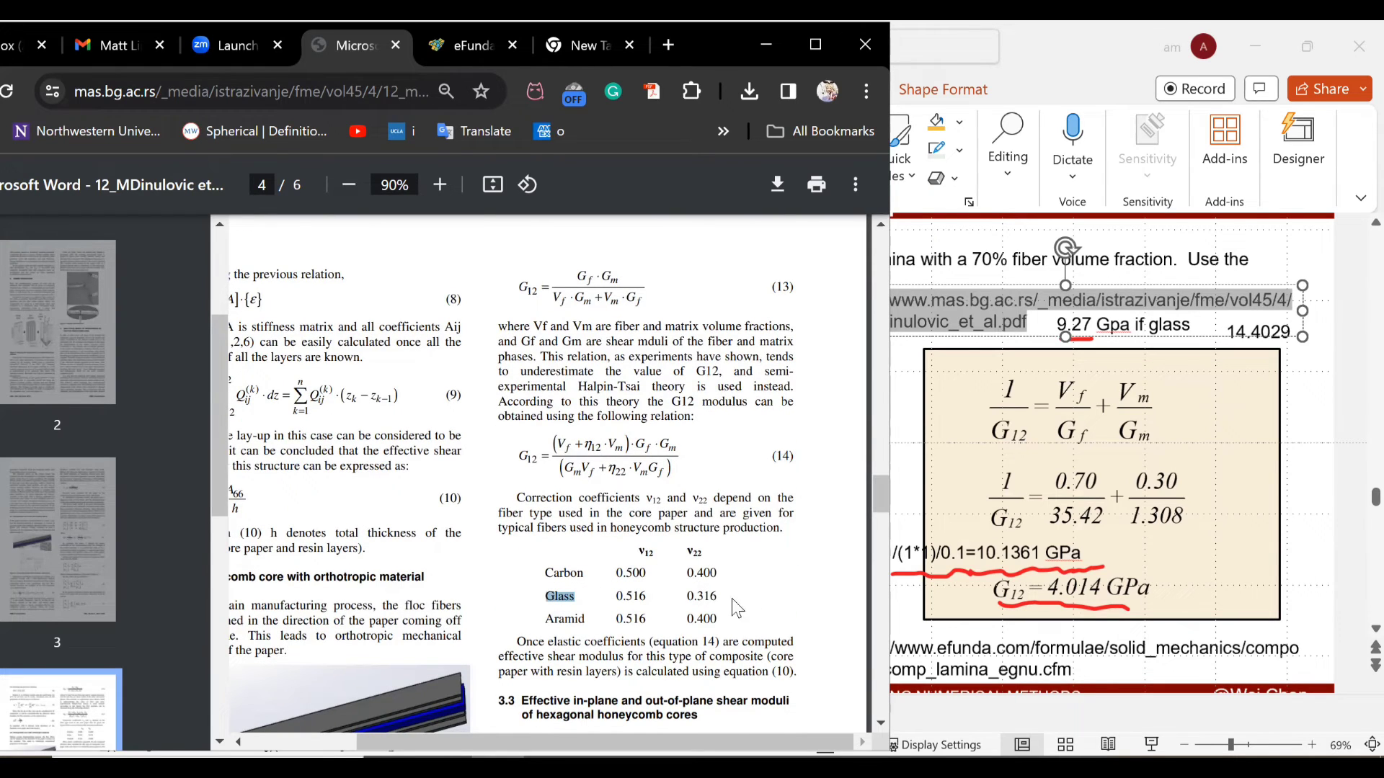
{"action": "left_click_drag", "start_coordinate": [625, 596], "coordinate": [703, 598]}
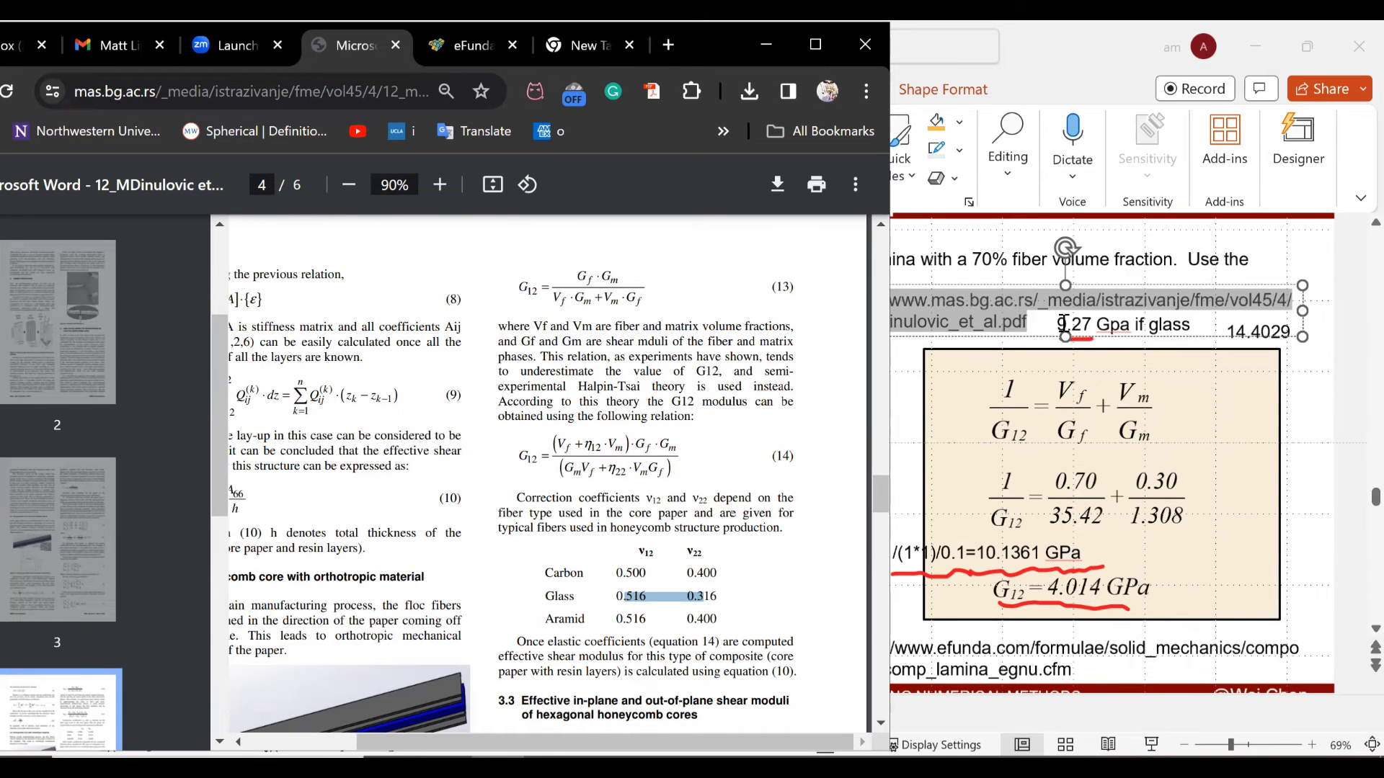
{"action": "left_click", "coordinate": [1081, 332]}
{"action": "left_click_drag", "start_coordinate": [1067, 325], "coordinate": [1095, 325]}
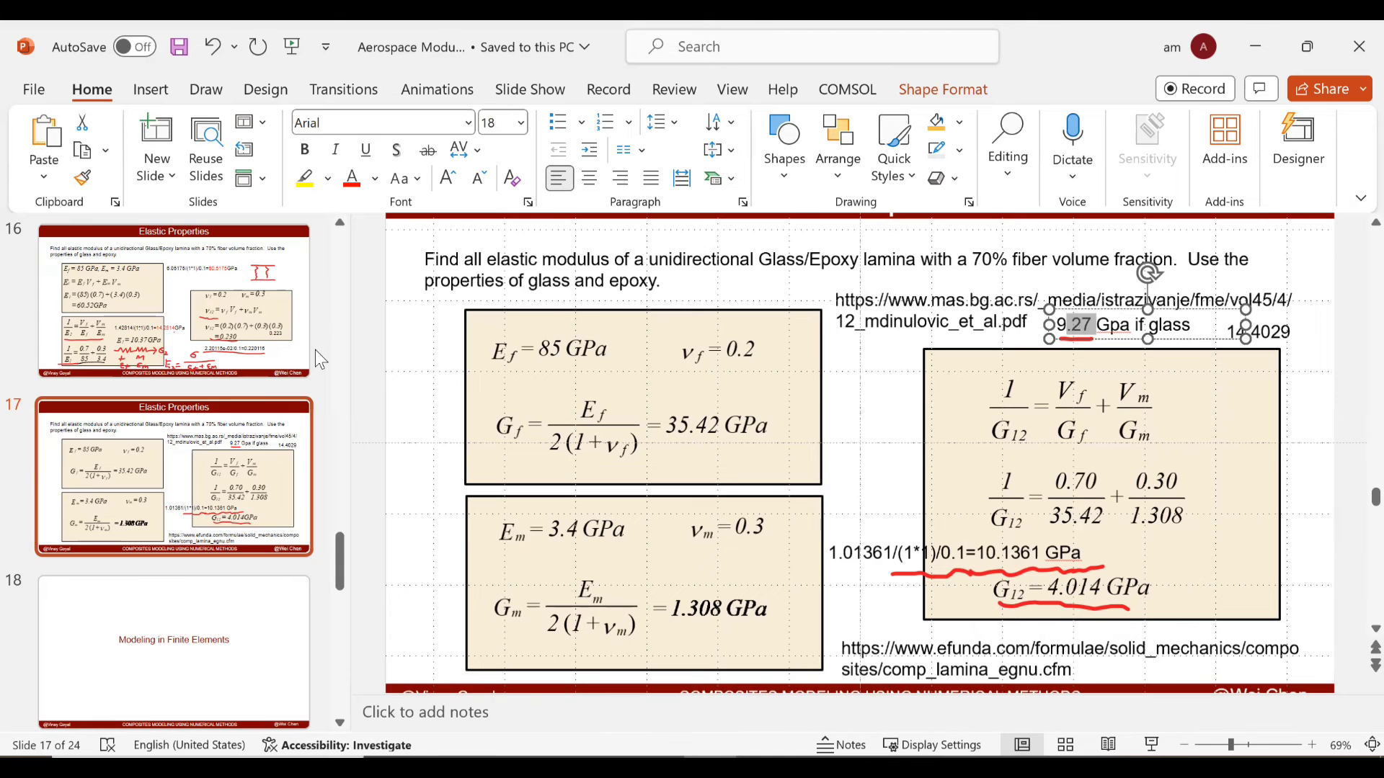
Switch back to Abaqus and close the History Output and Edit XY Data dialogs.
{"action": "key", "text": "alt+Tab"}
{"action": "left_click", "coordinate": [1095, 158]}
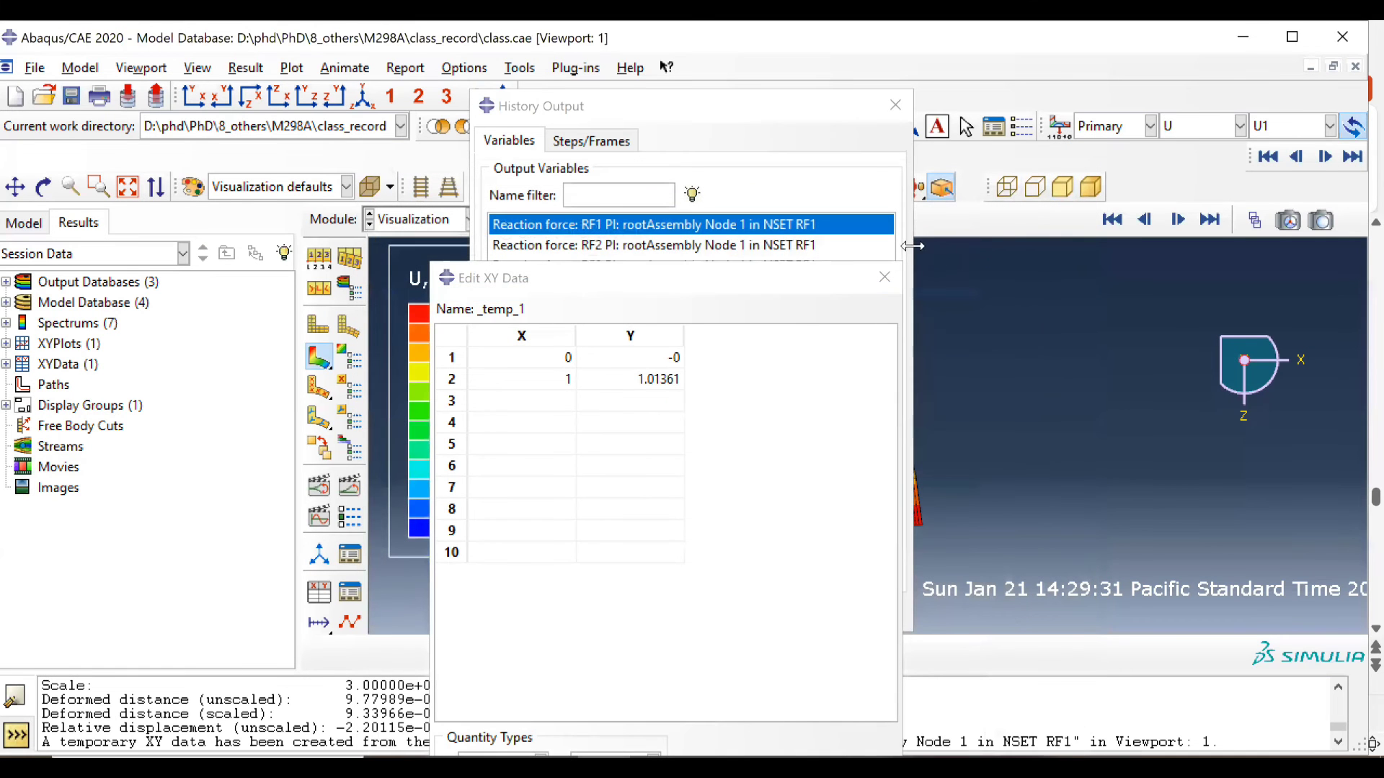
{"action": "left_click", "coordinate": [895, 105]}
{"action": "left_click", "coordinate": [880, 274]}
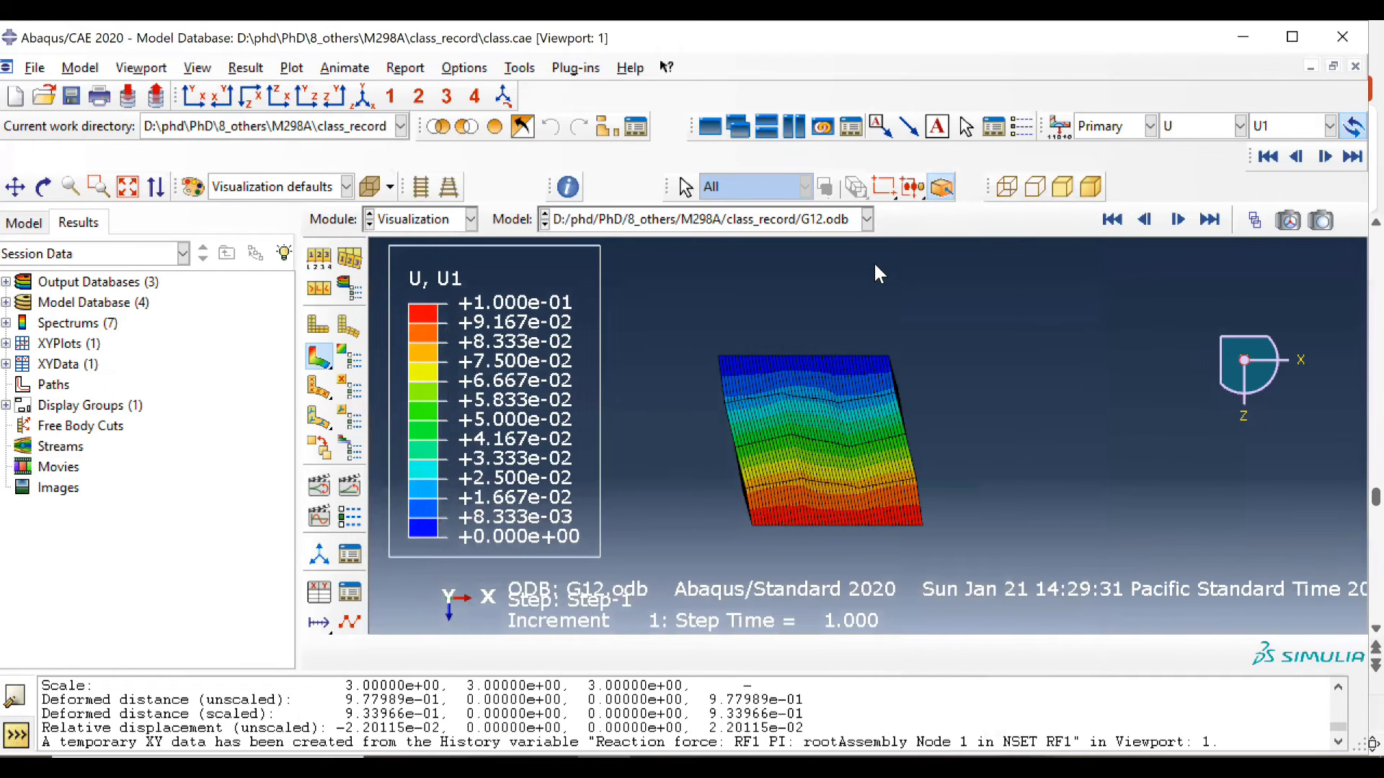
Query the coordinates and displacements of one node on each side edge of the deformed G12 model.
{"action": "scroll", "coordinate": [836, 411], "scroll_direction": "up", "scroll_amount": 5}
{"action": "scroll", "coordinate": [815, 383], "scroll_direction": "up", "scroll_amount": 1}
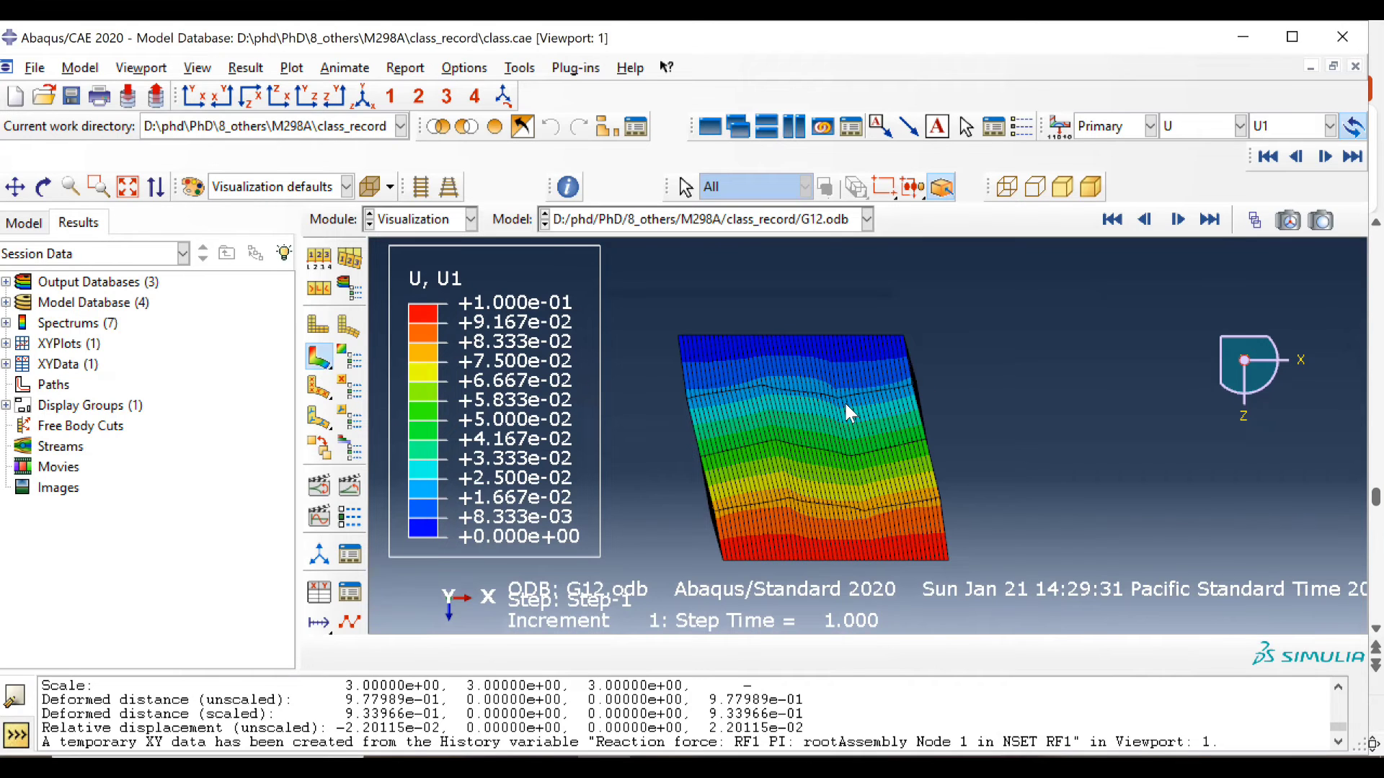
{"action": "left_click", "coordinate": [568, 187]}
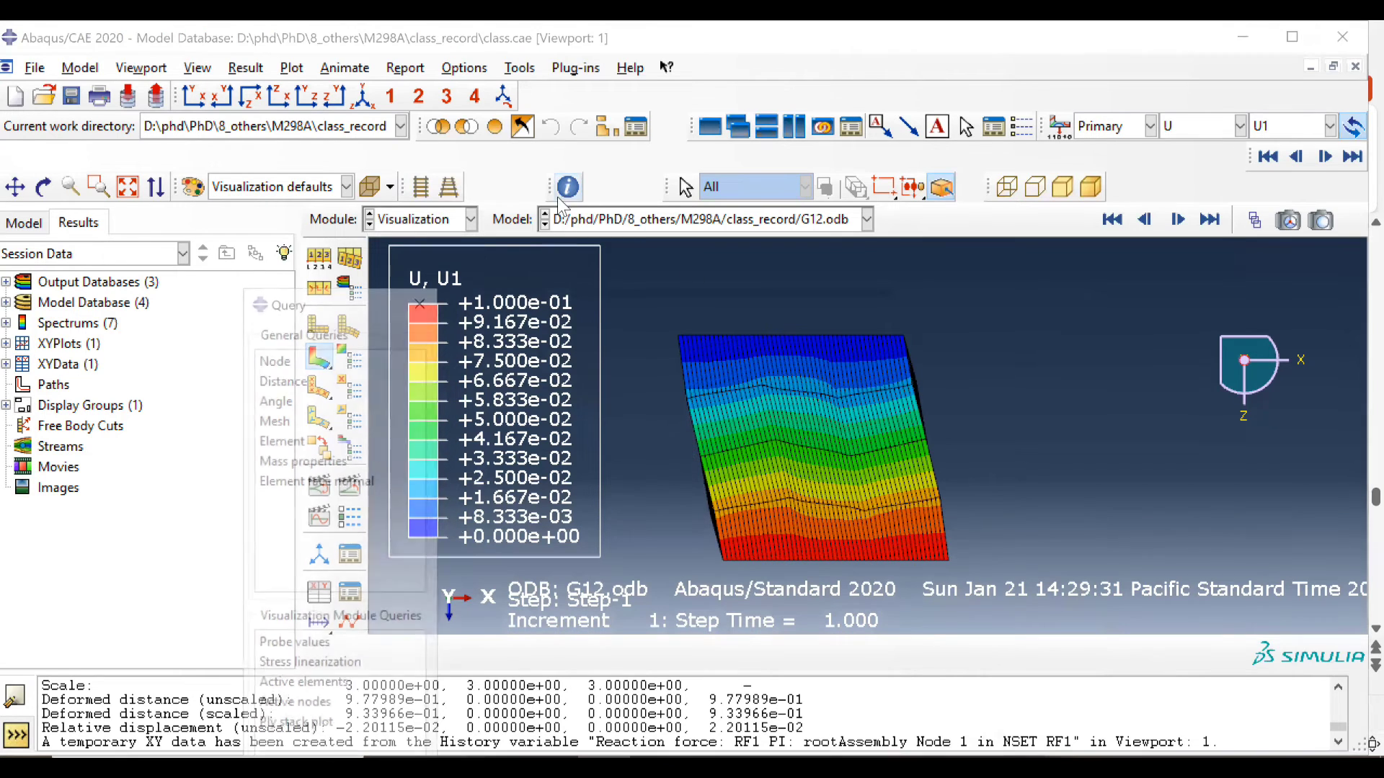
{"action": "left_click", "coordinate": [280, 381]}
{"action": "left_click", "coordinate": [292, 360]}
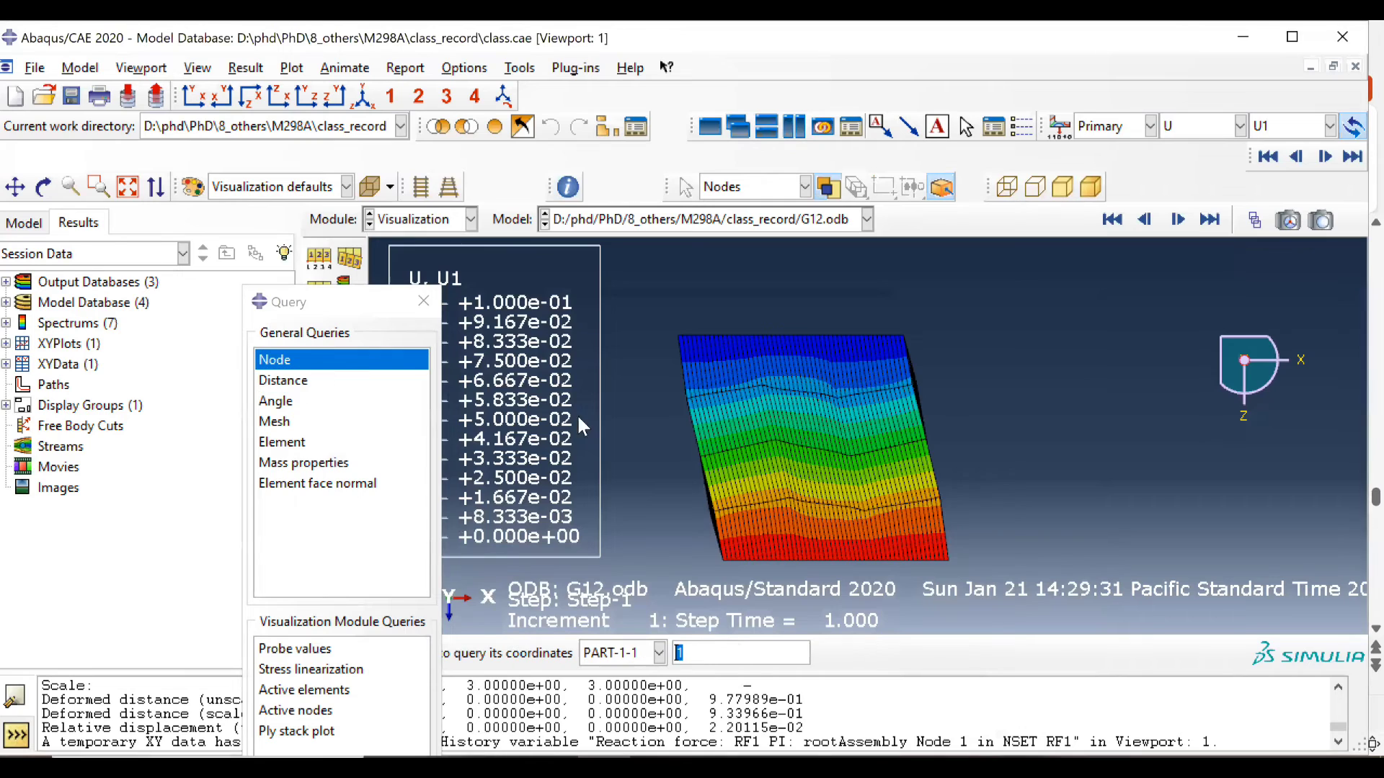
{"action": "left_click", "coordinate": [686, 399]}
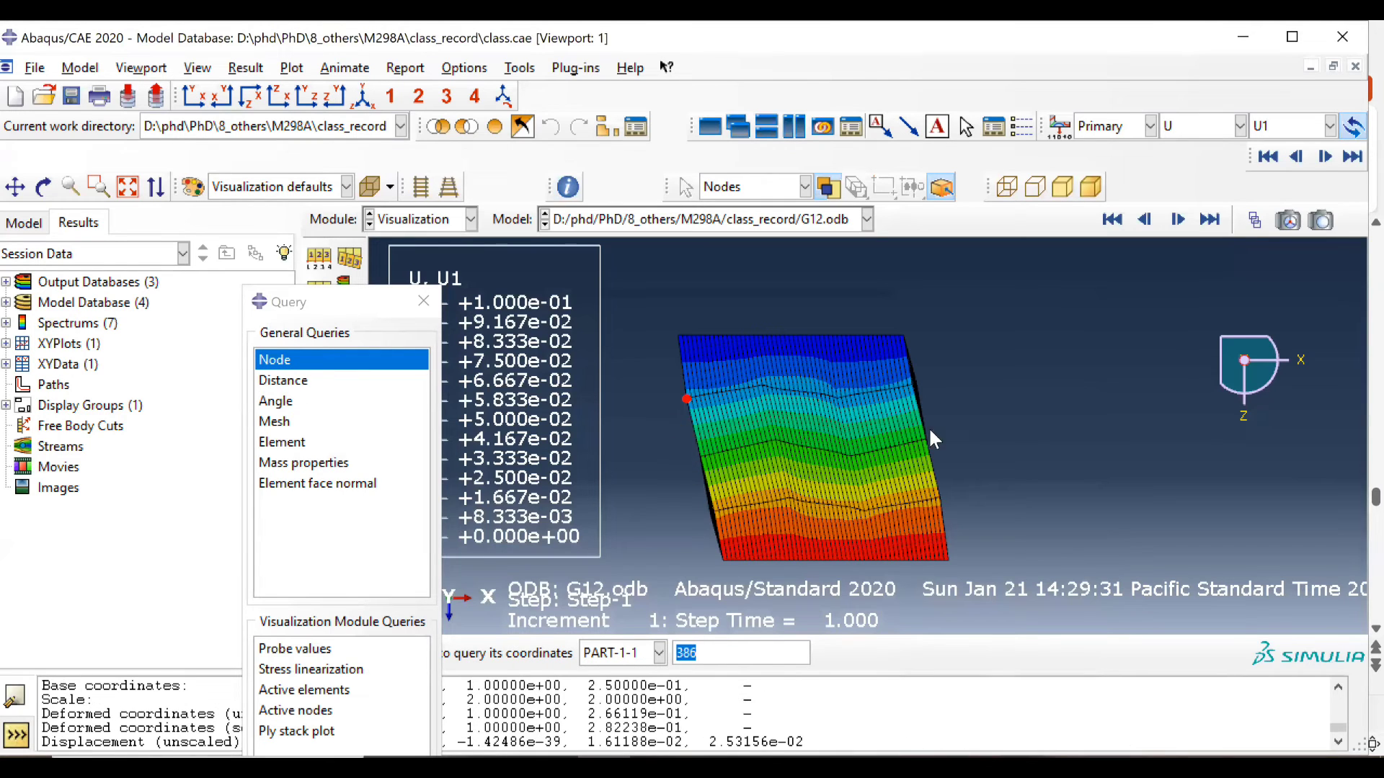
{"action": "left_click", "coordinate": [914, 384]}
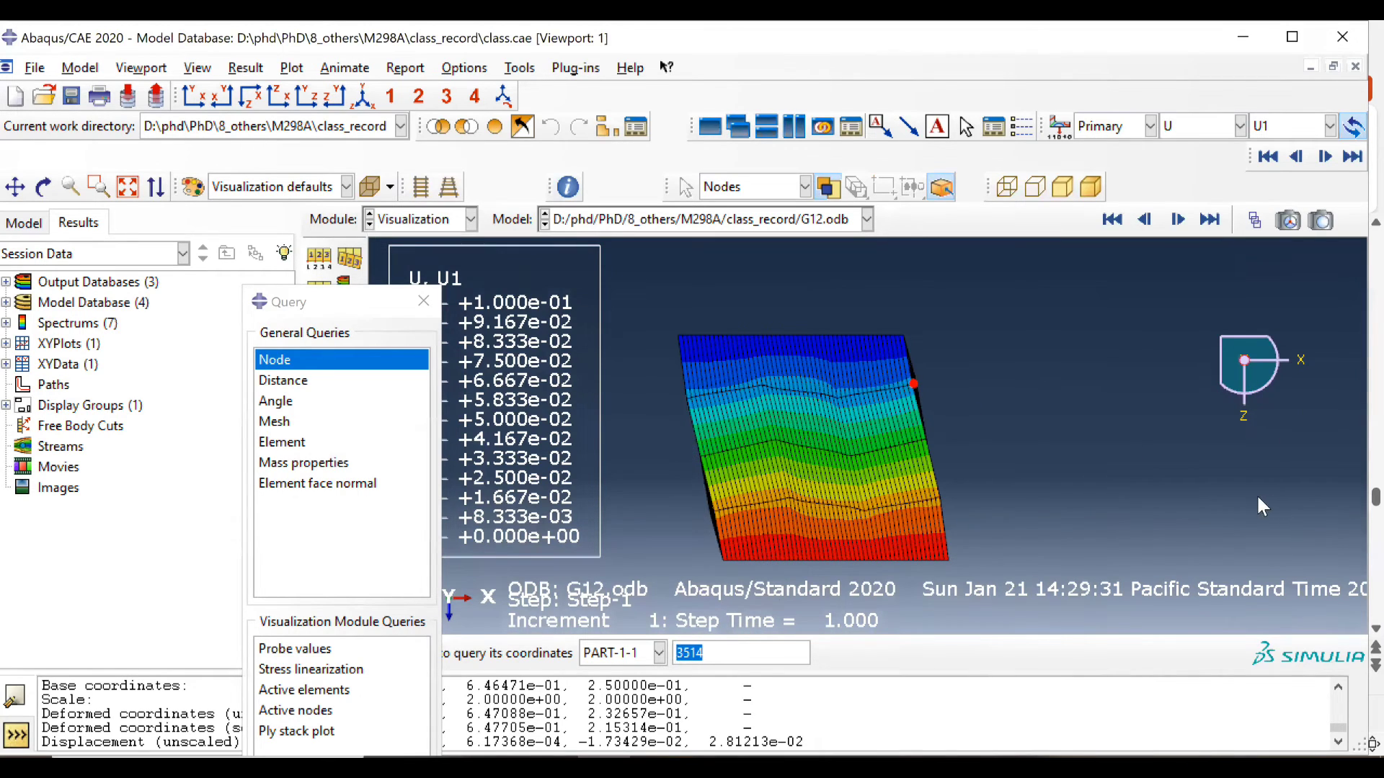
{"action": "left_click", "coordinate": [411, 299]}
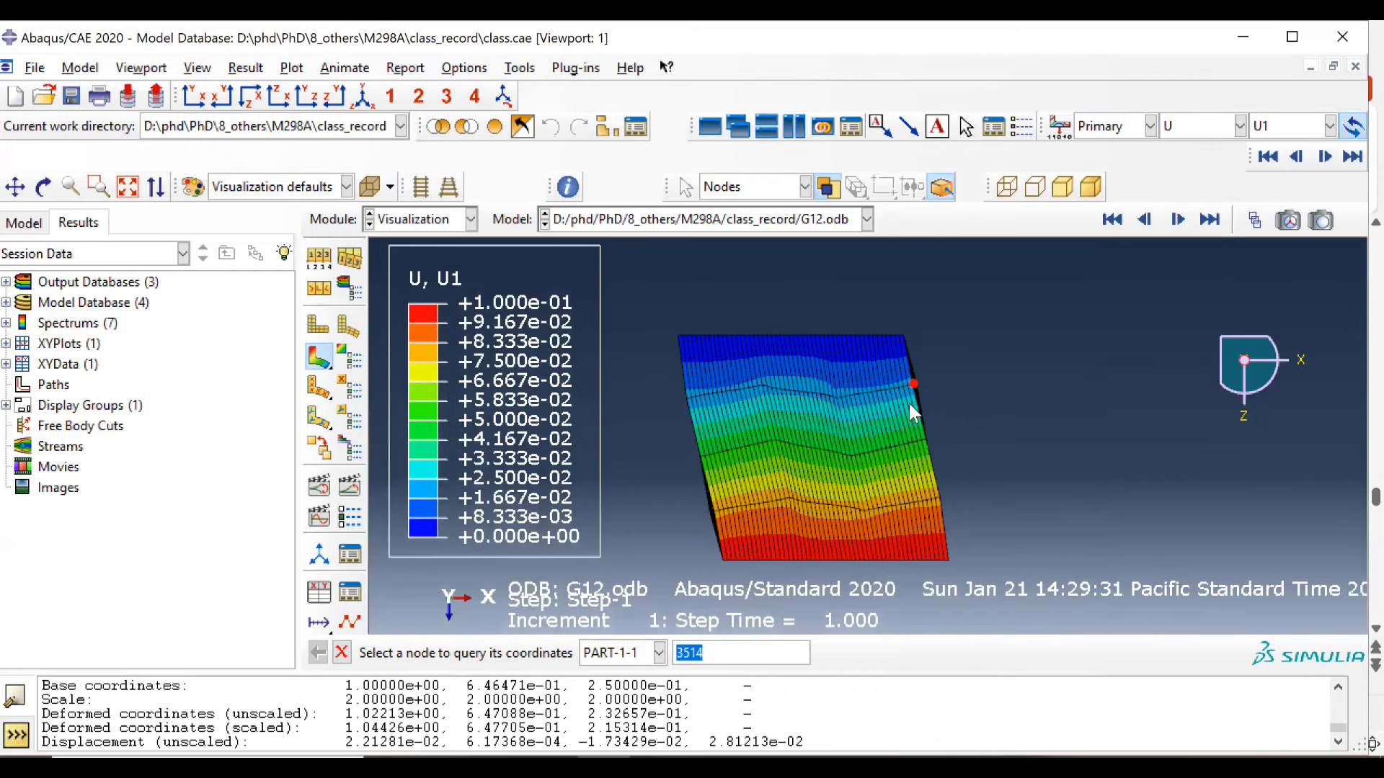
Open the Load module and inspect the boundary conditions on the G12 unit cell from several angles.
{"action": "left_click", "coordinate": [421, 220]}
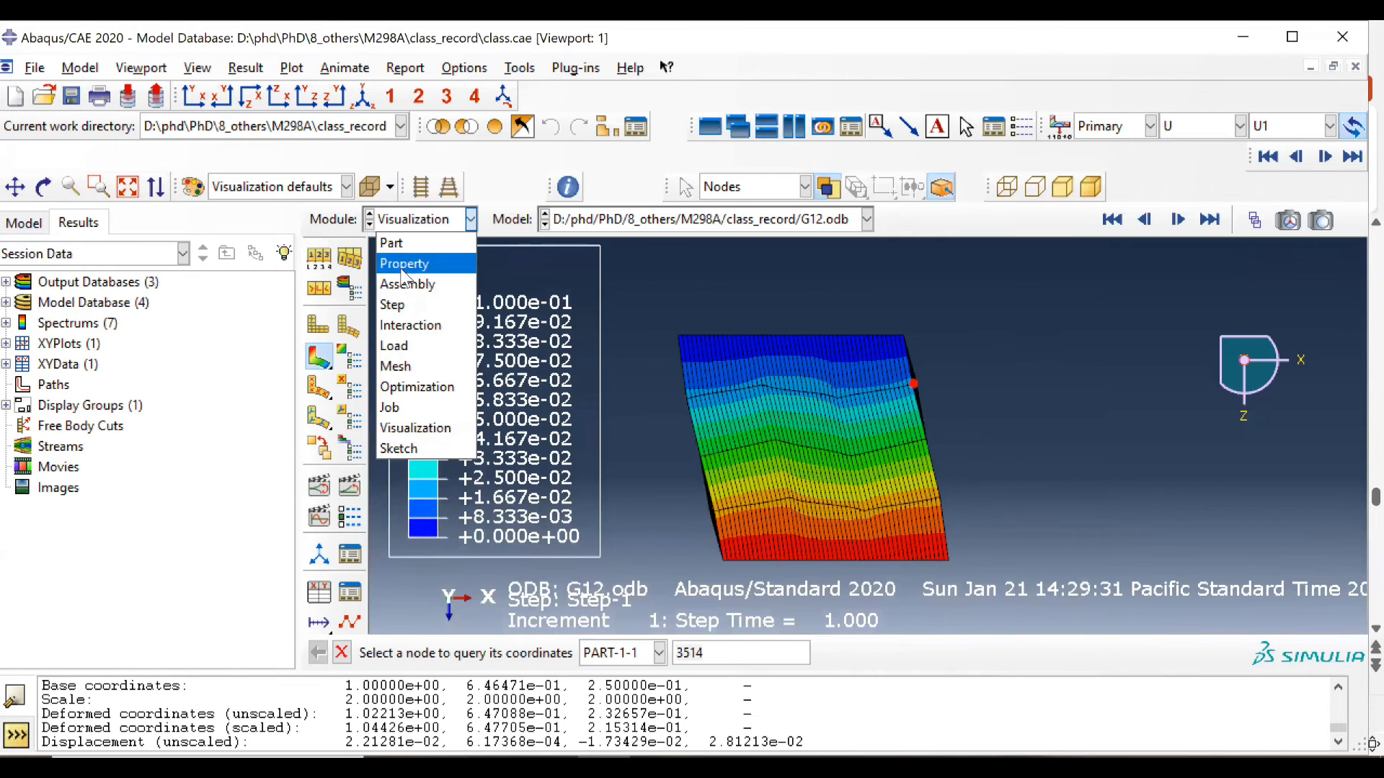
{"action": "left_click", "coordinate": [404, 347]}
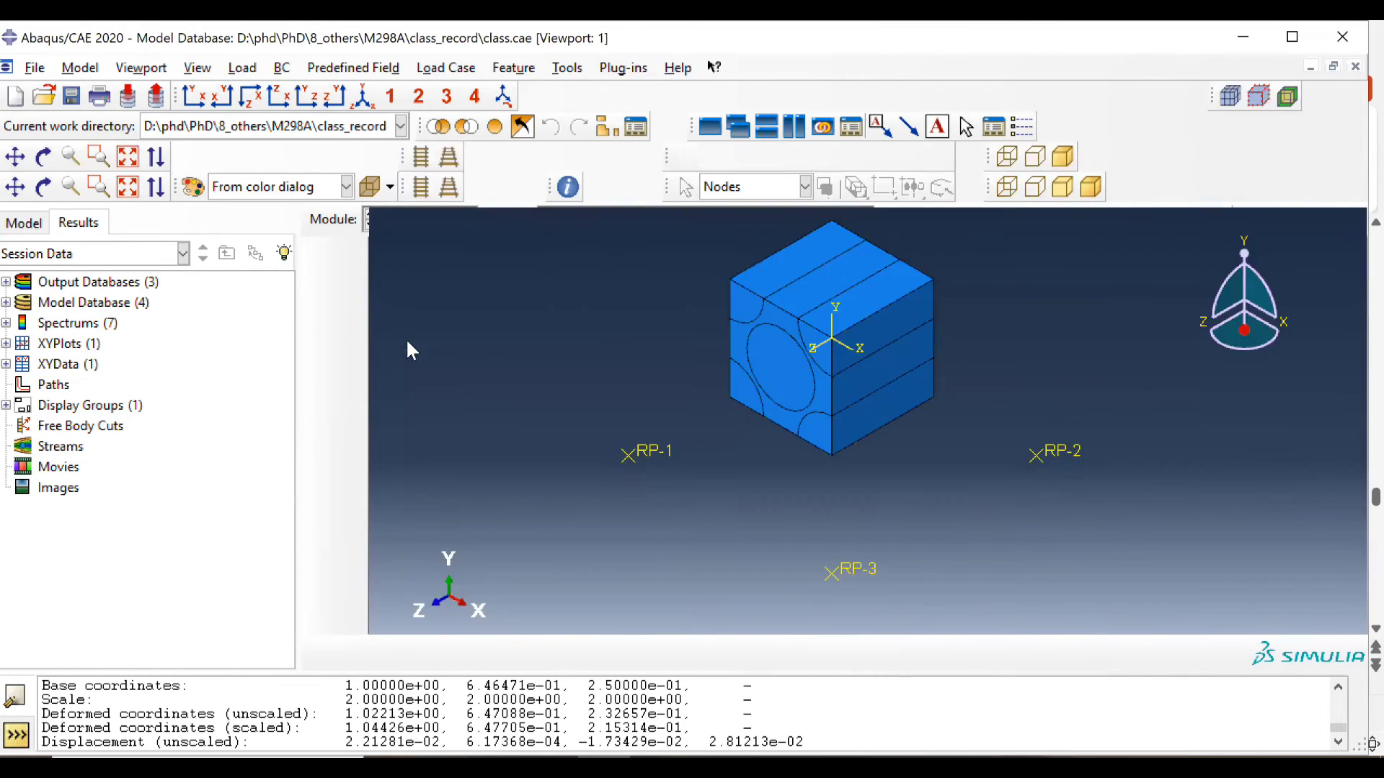
{"action": "middle_click_drag", "start_coordinate": [770, 353], "coordinate": [749, 477], "text": "ctrl+alt"}
{"action": "scroll", "coordinate": [749, 477], "scroll_direction": "down", "scroll_amount": 1}
{"action": "scroll", "coordinate": [749, 479], "scroll_direction": "down", "scroll_amount": 2}
{"action": "middle_click_drag", "start_coordinate": [867, 486], "coordinate": [854, 468], "text": "ctrl+alt"}
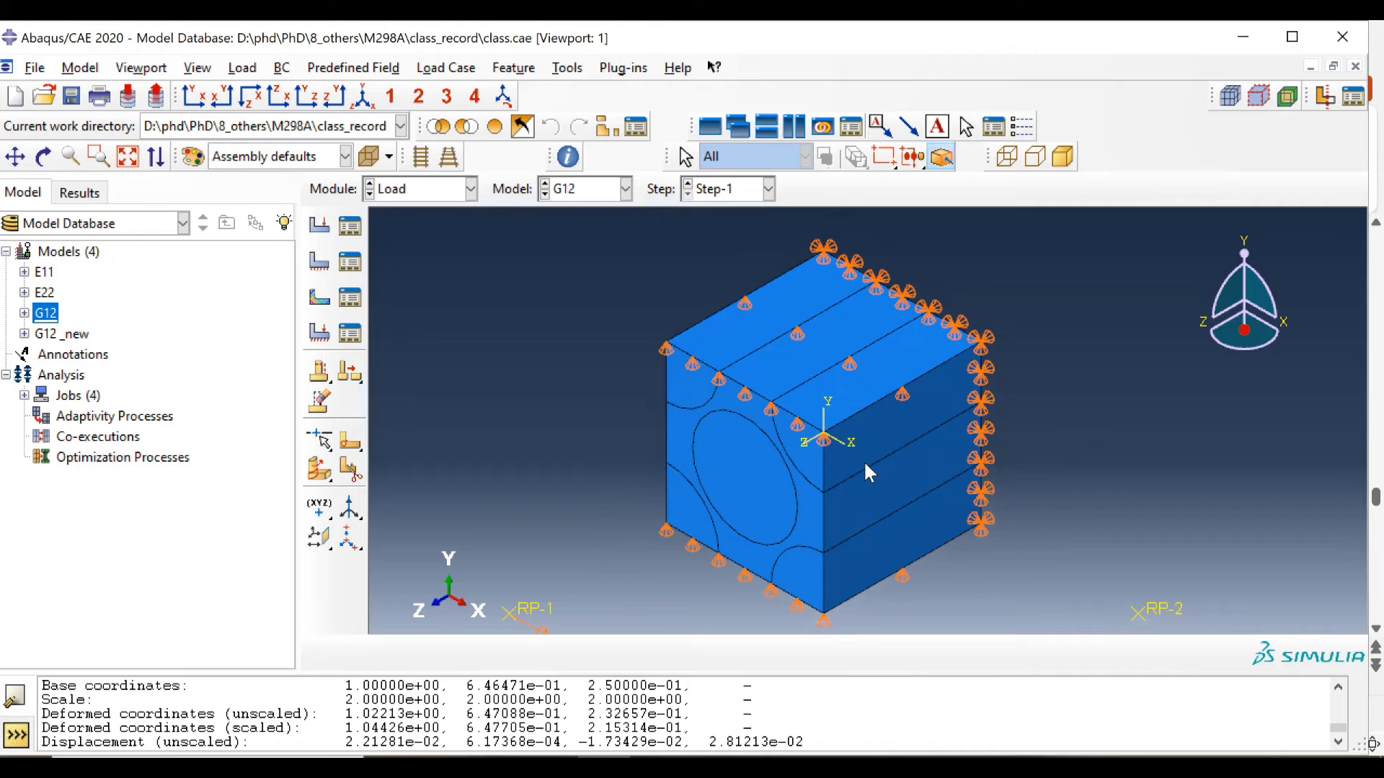
{"action": "left_click_drag", "start_coordinate": [731, 552], "coordinate": [810, 410], "text": "ctrl+alt"}
{"action": "middle_click_drag", "start_coordinate": [810, 411], "coordinate": [778, 442], "text": "ctrl+alt"}
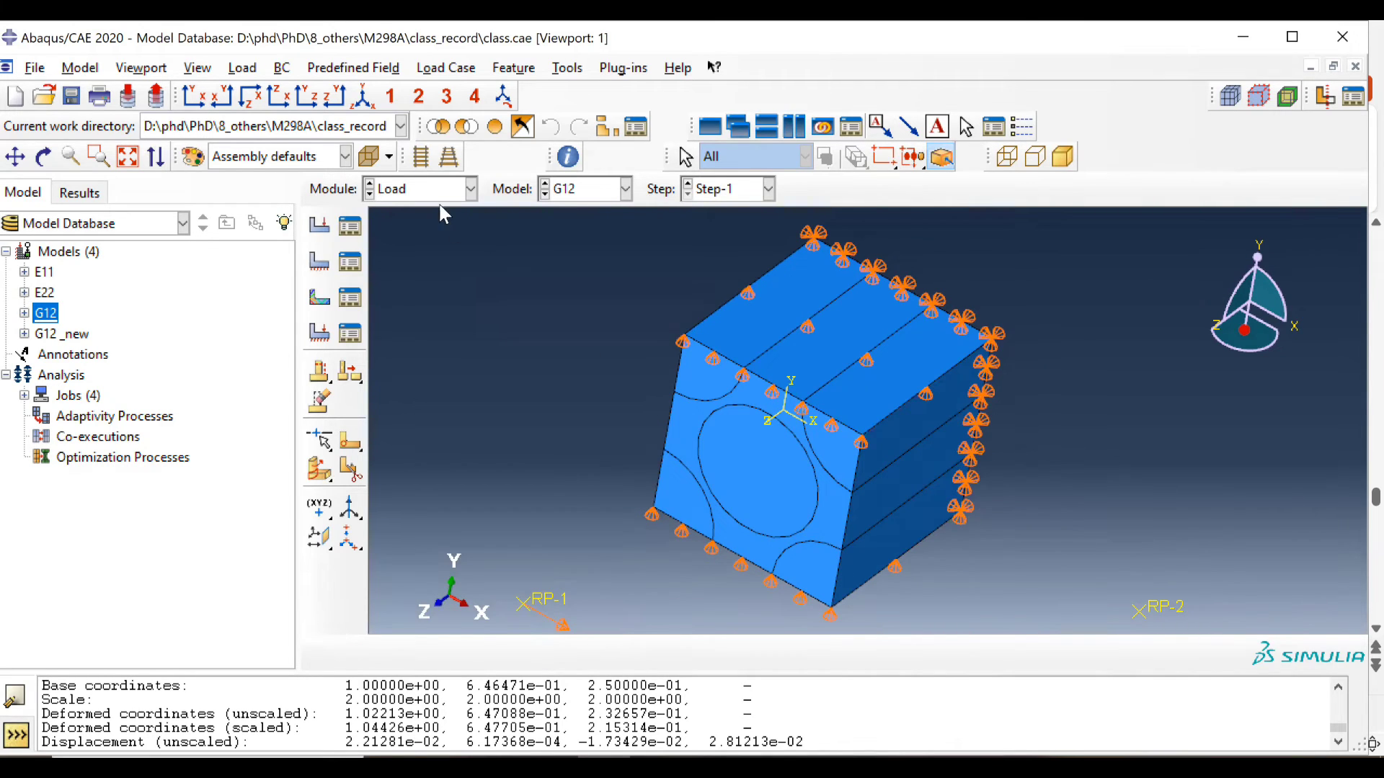
Open the Interaction module and inspect the constraints on the G12 unit cell's front face.
{"action": "left_click", "coordinate": [425, 189]}
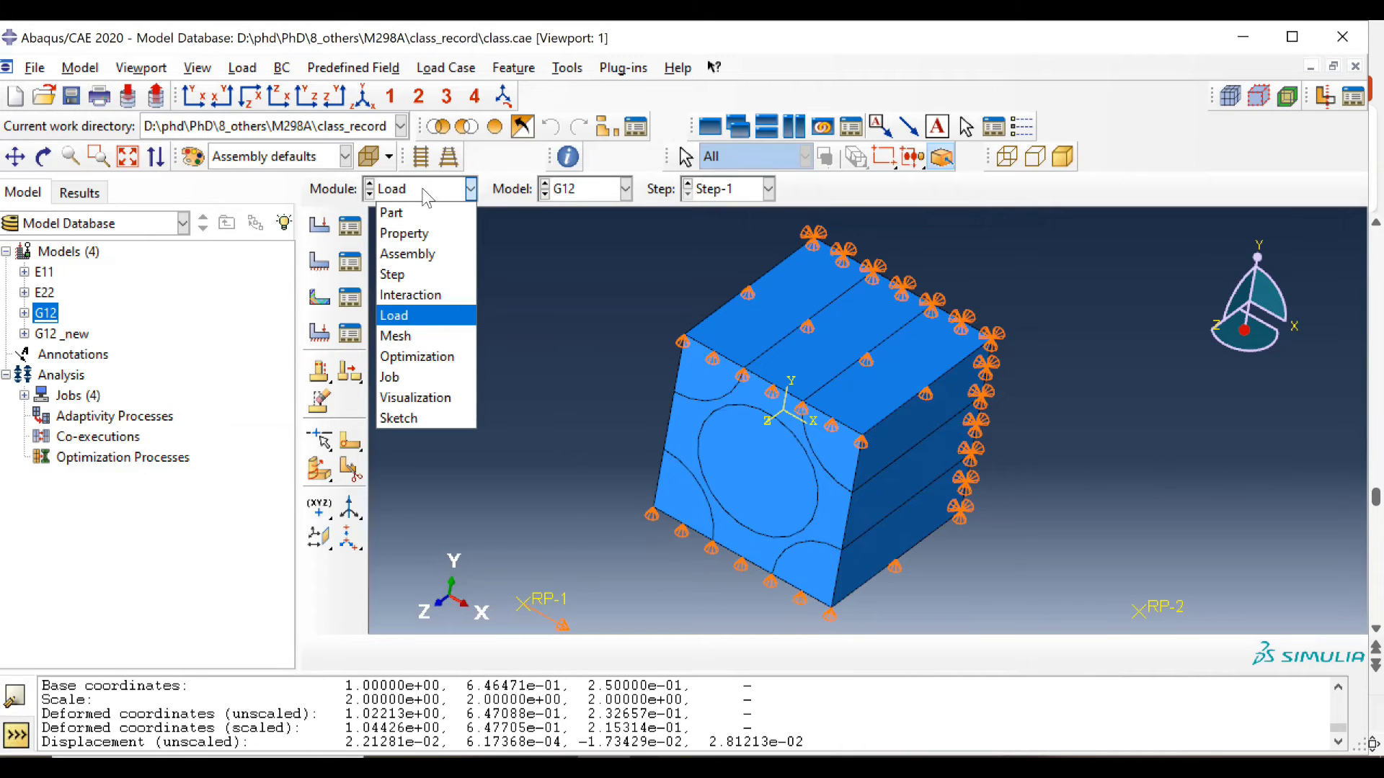
{"action": "left_click", "coordinate": [407, 297]}
{"action": "left_click_drag", "start_coordinate": [768, 438], "coordinate": [844, 500], "text": "ctrl+alt"}
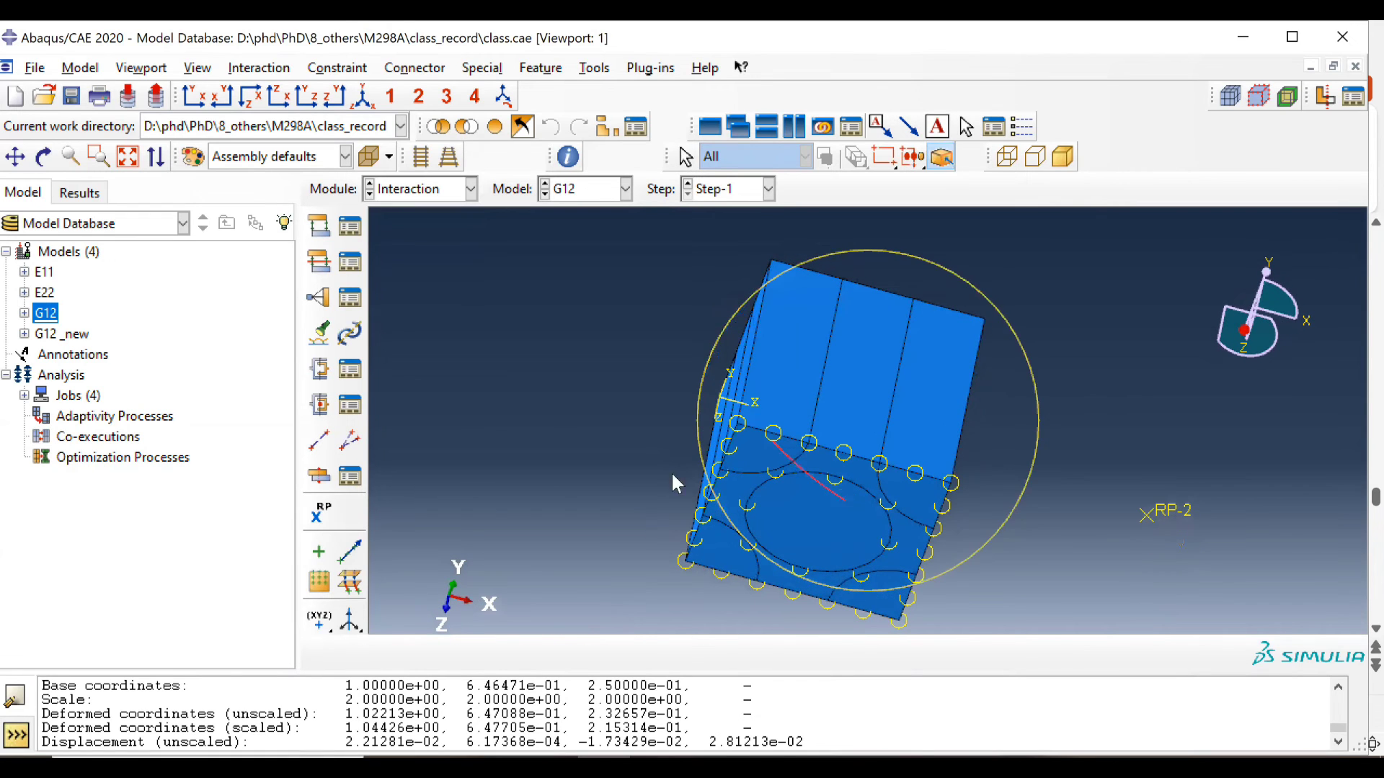
Open node set L under the G12 assembly sets and inspect its highlighted nodes on the mesh.
{"action": "left_click", "coordinate": [24, 314]}
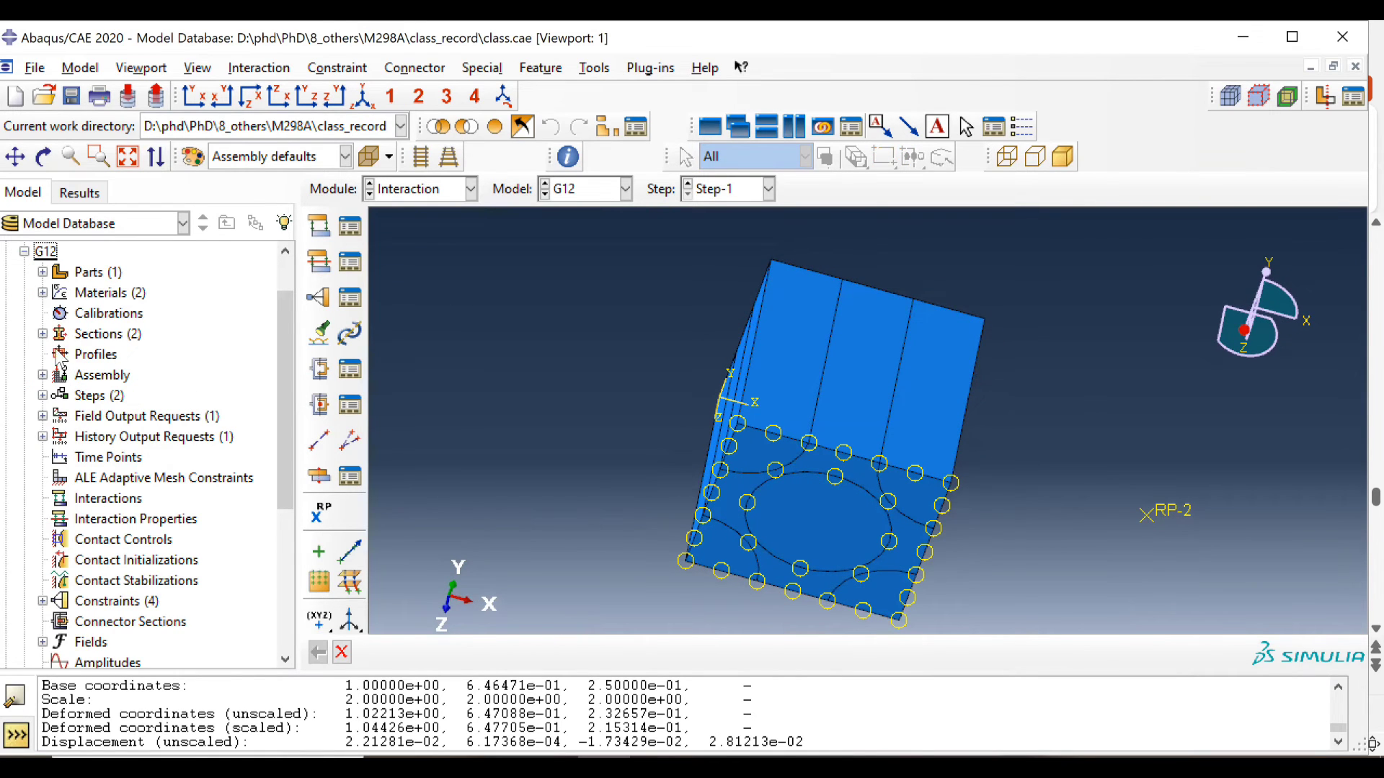
{"action": "left_click", "coordinate": [43, 375]}
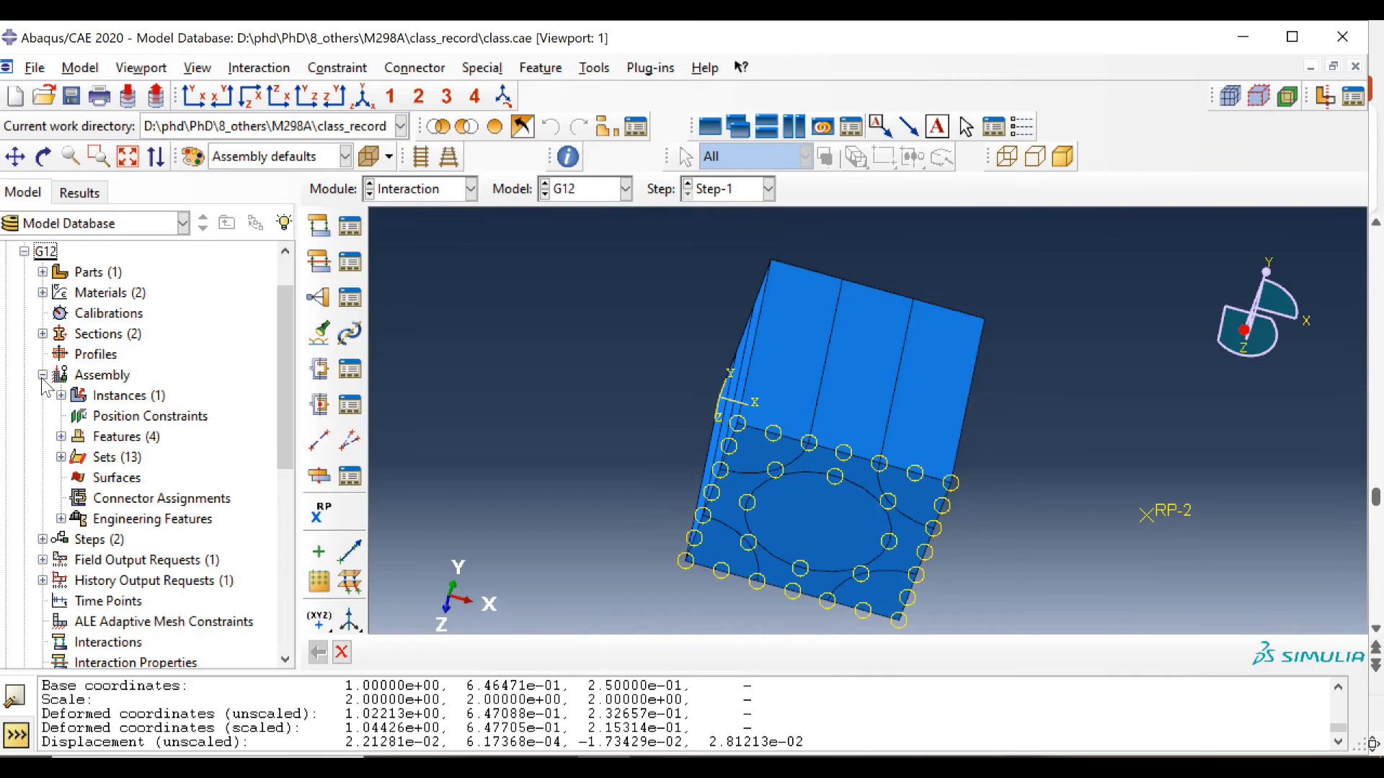
{"action": "left_click", "coordinate": [61, 457]}
{"action": "left_click", "coordinate": [93, 411]}
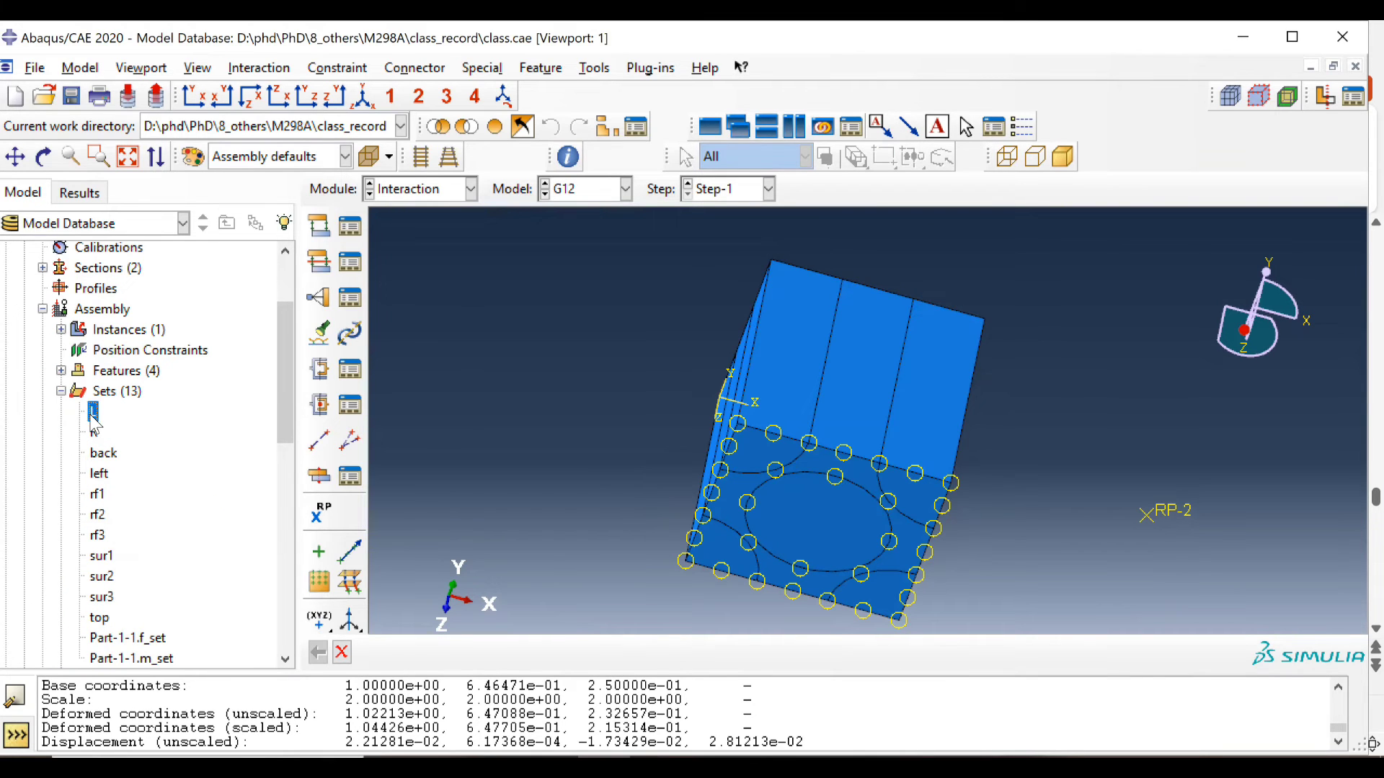
{"action": "double_click", "coordinate": [92, 415]}
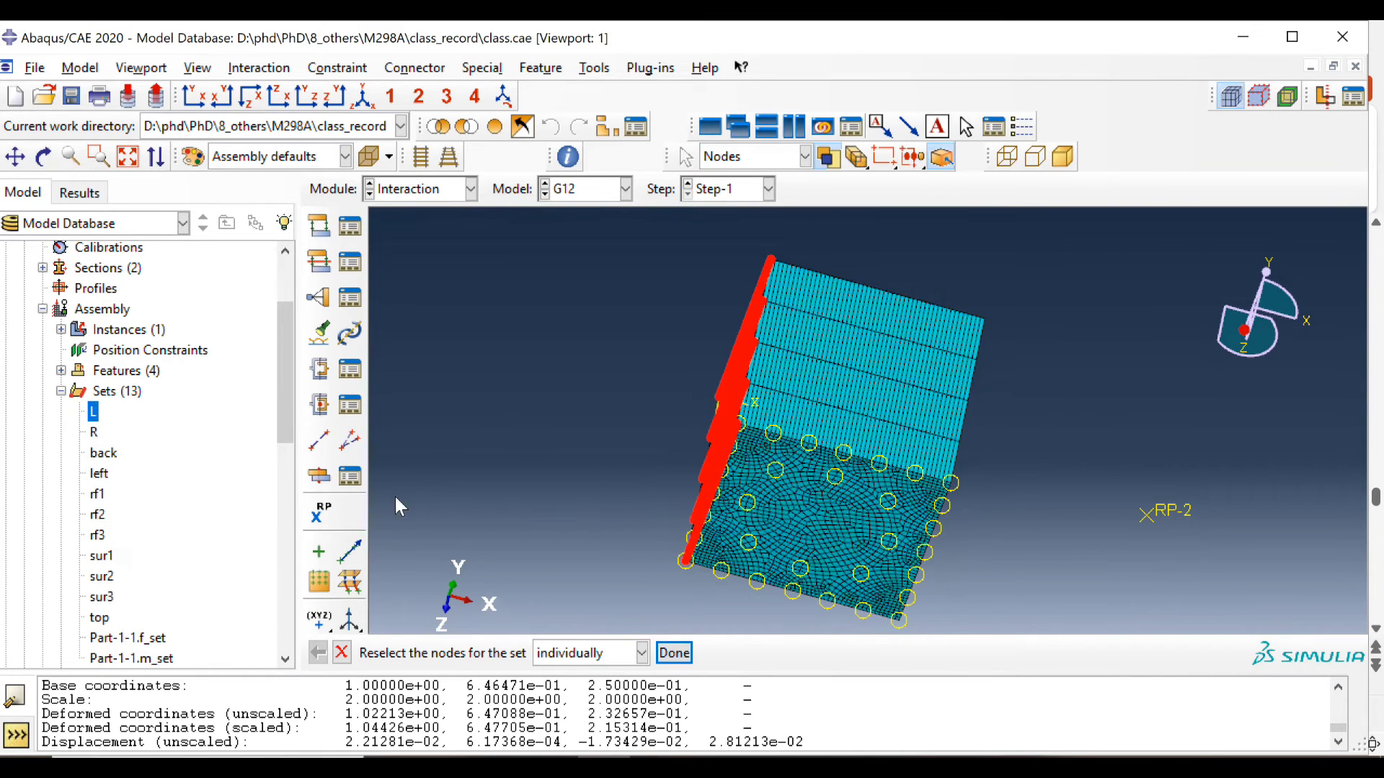
{"action": "left_click_drag", "start_coordinate": [948, 373], "coordinate": [894, 470], "text": "ctrl+alt"}
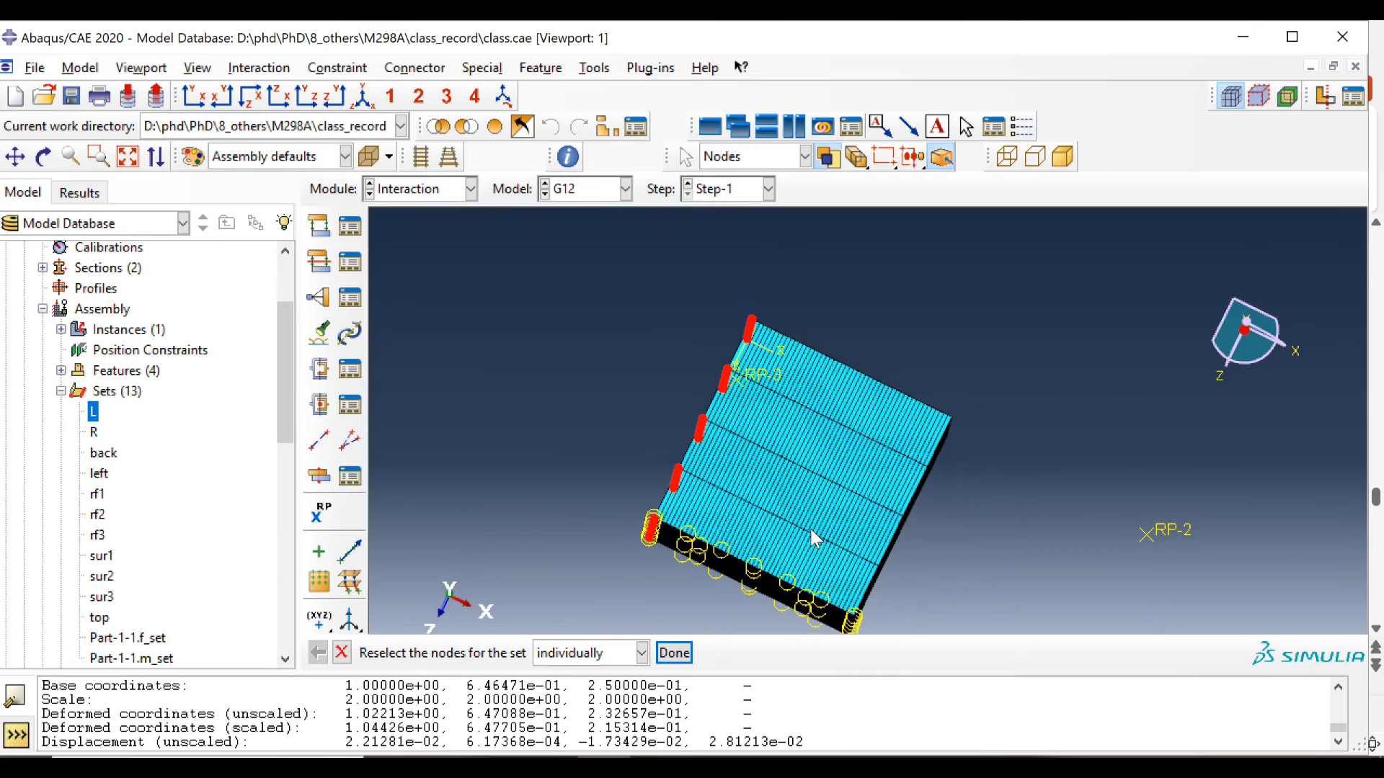
{"action": "middle_click_drag", "start_coordinate": [783, 551], "coordinate": [772, 508], "text": "ctrl+alt"}
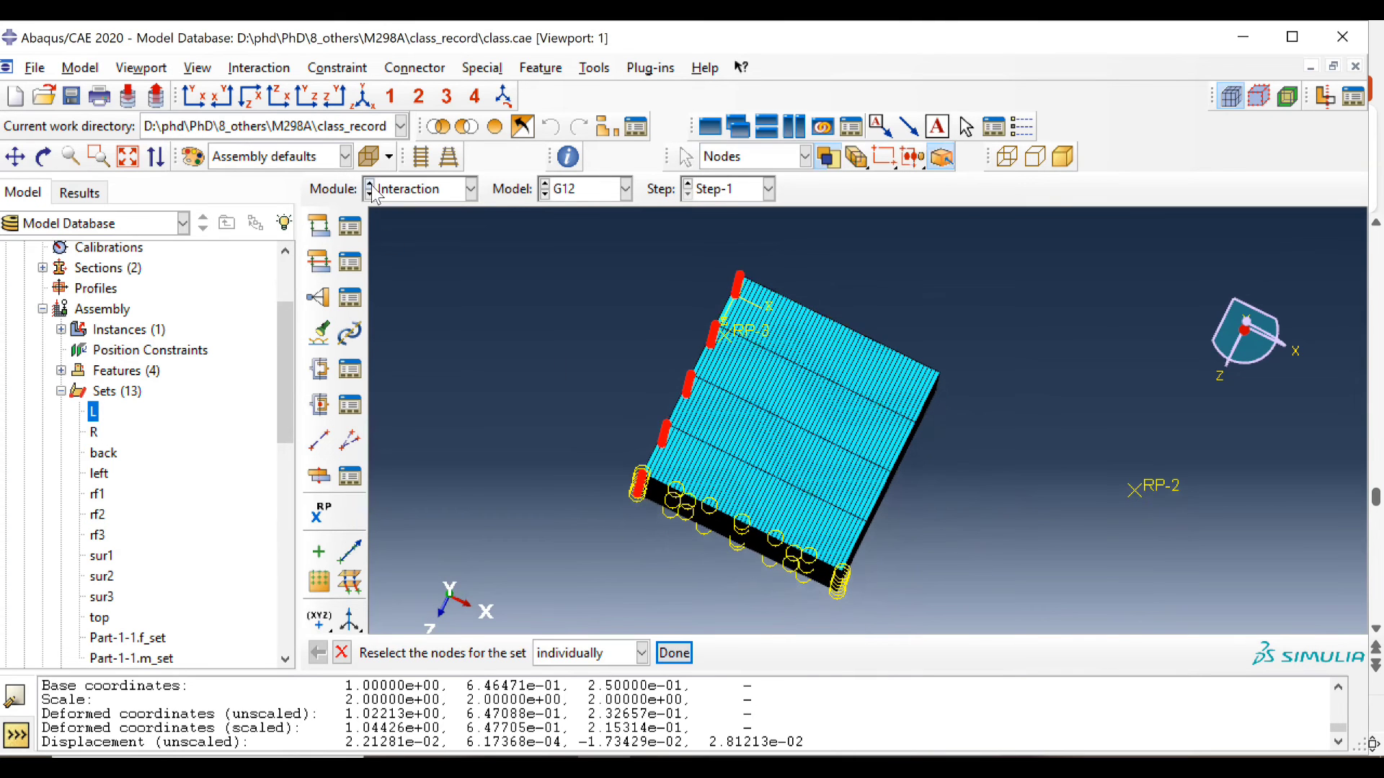
Compare node set L in the isometric view with the nodes of set R on the opposite face.
{"action": "left_click", "coordinate": [364, 96]}
{"action": "middle_click_drag", "start_coordinate": [963, 305], "coordinate": [882, 439], "text": "ctrl+alt"}
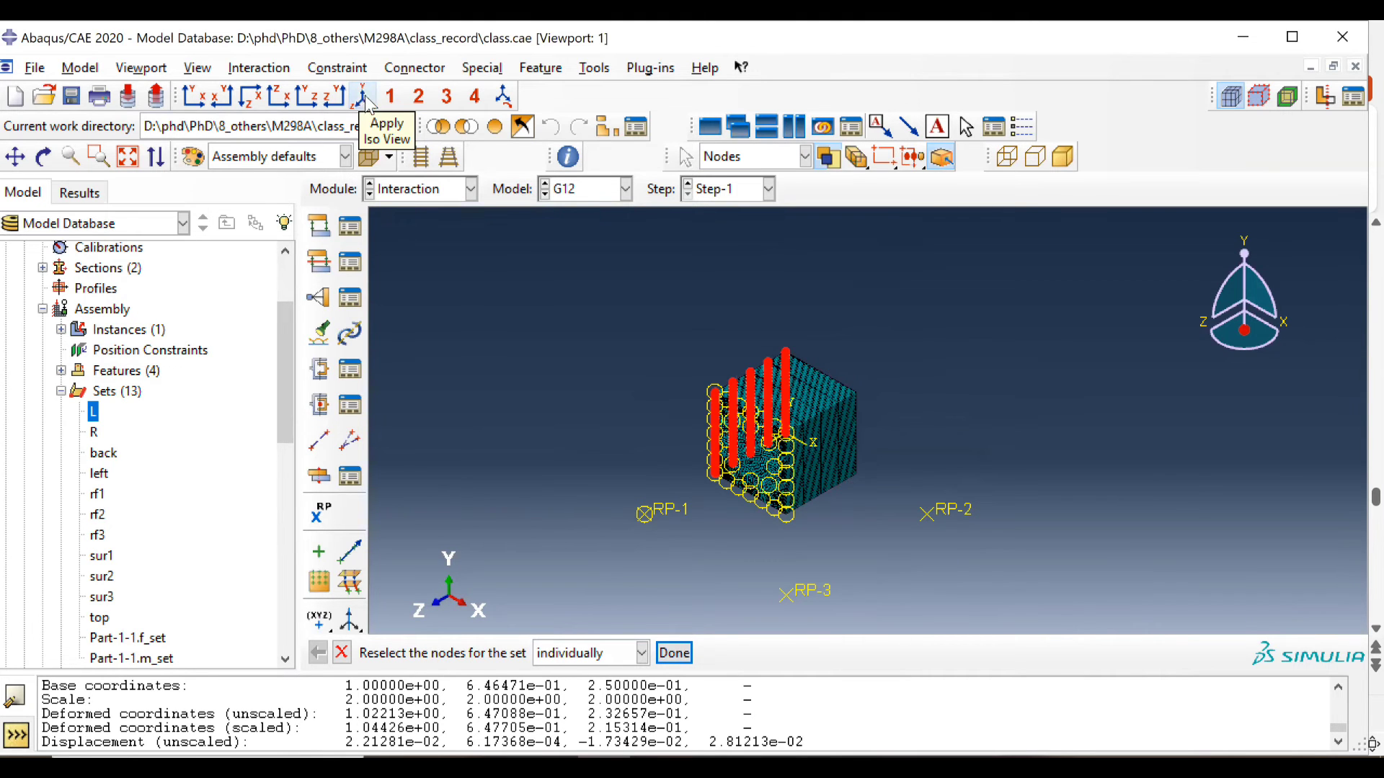
{"action": "scroll", "coordinate": [745, 408], "scroll_direction": "up", "scroll_amount": 6}
{"action": "middle_click_drag", "start_coordinate": [769, 431], "coordinate": [813, 457], "text": "ctrl+alt"}
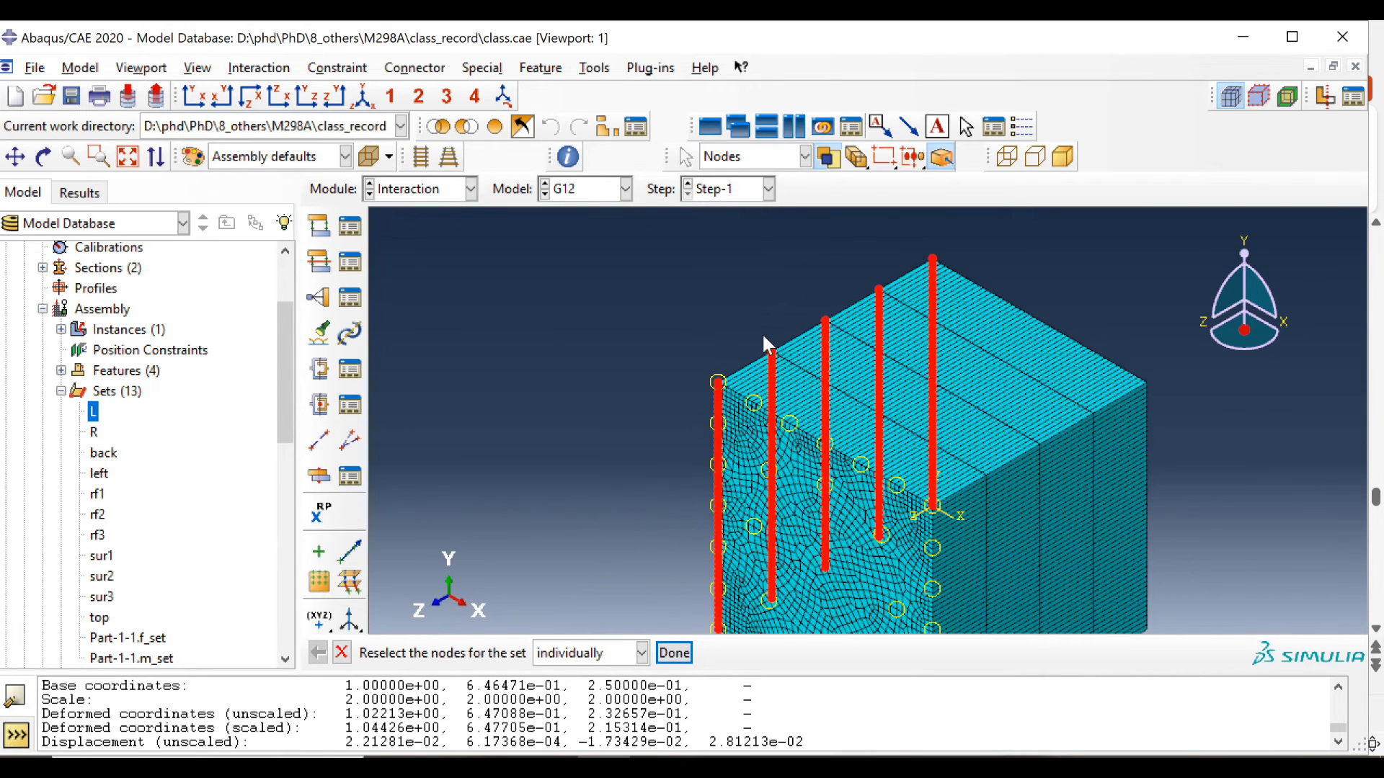
{"action": "left_click", "coordinate": [94, 433]}
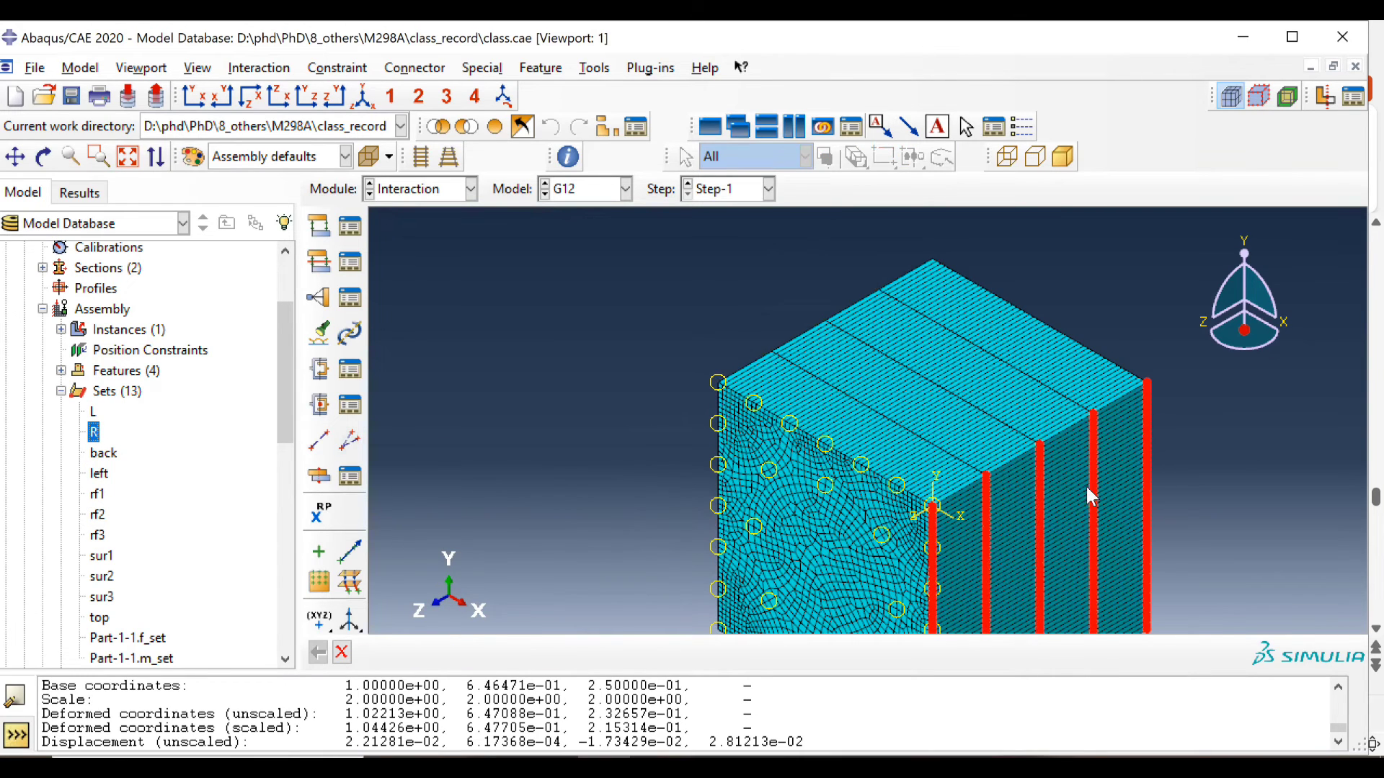
{"action": "middle_click_drag", "start_coordinate": [980, 499], "coordinate": [847, 378], "text": "ctrl+alt"}
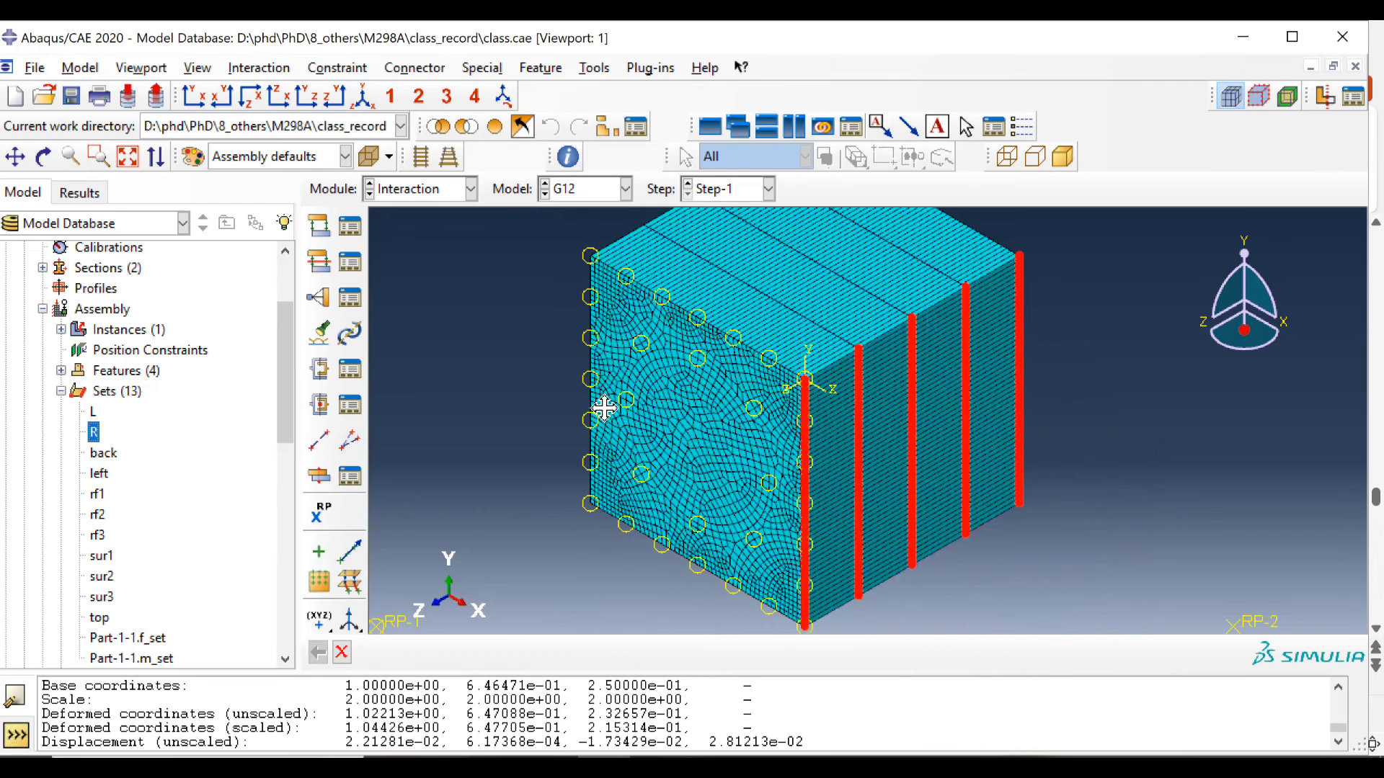
Create a node-type set in the G12 assembly containing all nodes on the unit cell's minimum-X face, keeping the suggested name.
{"action": "left_click", "coordinate": [569, 67]}
{"action": "mouse_move", "coordinate": [671, 151]}
{"action": "left_click", "coordinate": [763, 177]}
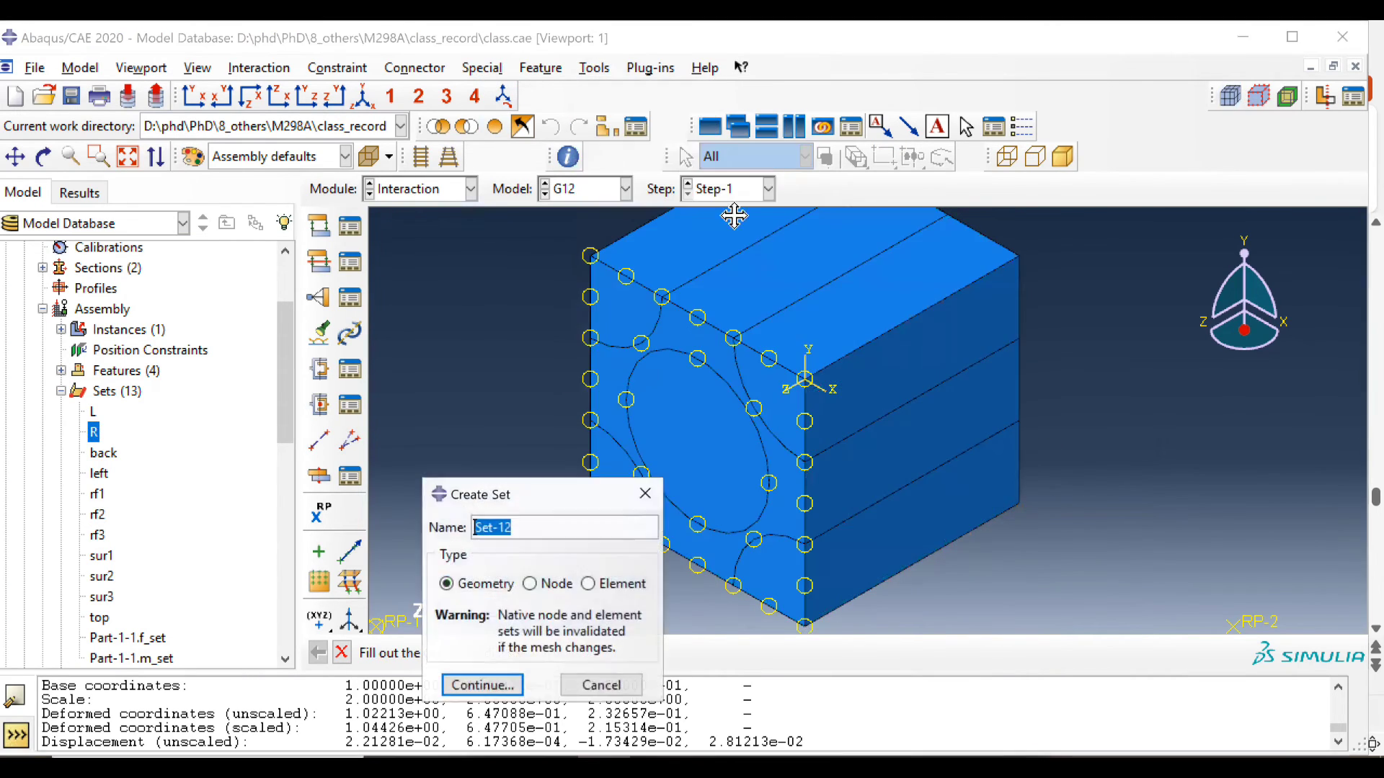
{"action": "left_click", "coordinate": [530, 583]}
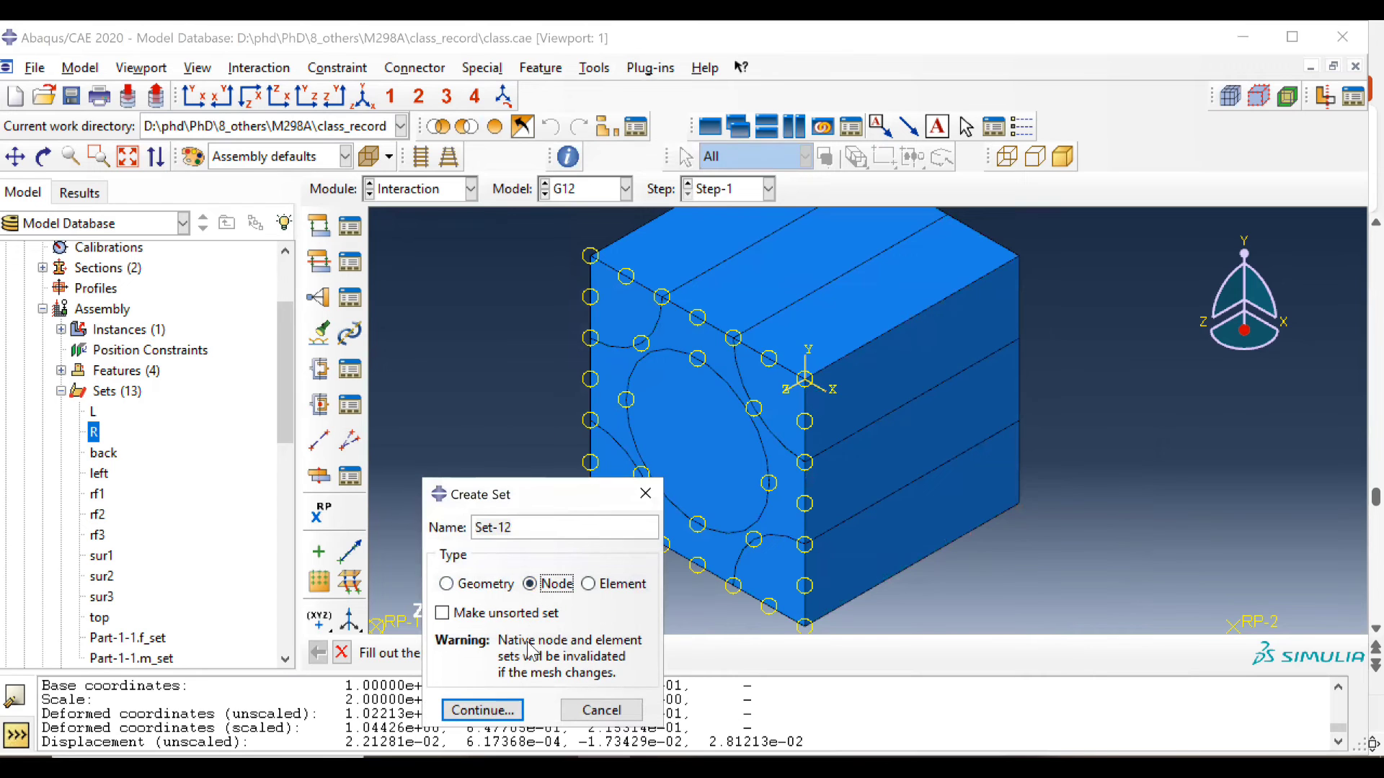
{"action": "left_click", "coordinate": [482, 709]}
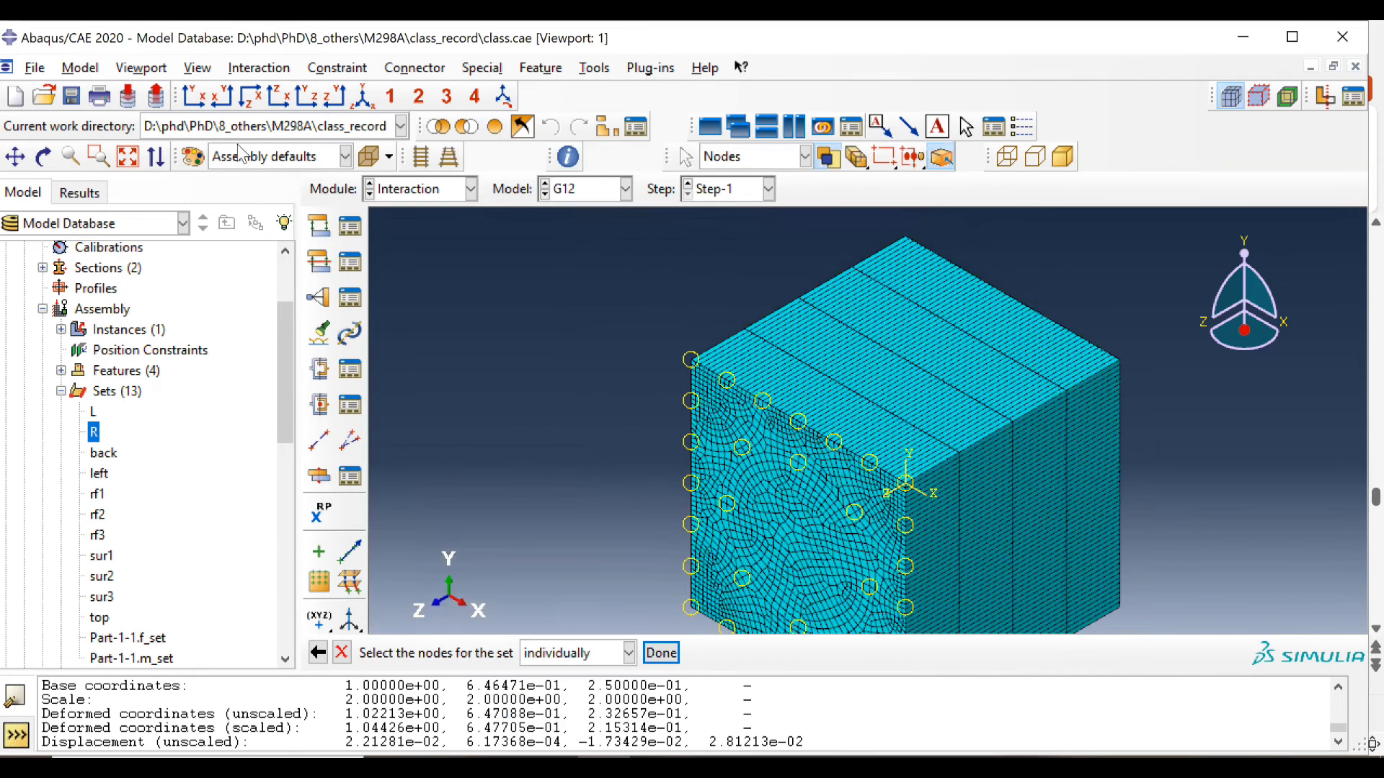
{"action": "left_click", "coordinate": [193, 96]}
{"action": "middle_click_drag", "start_coordinate": [801, 270], "coordinate": [743, 377], "text": "ctrl+alt"}
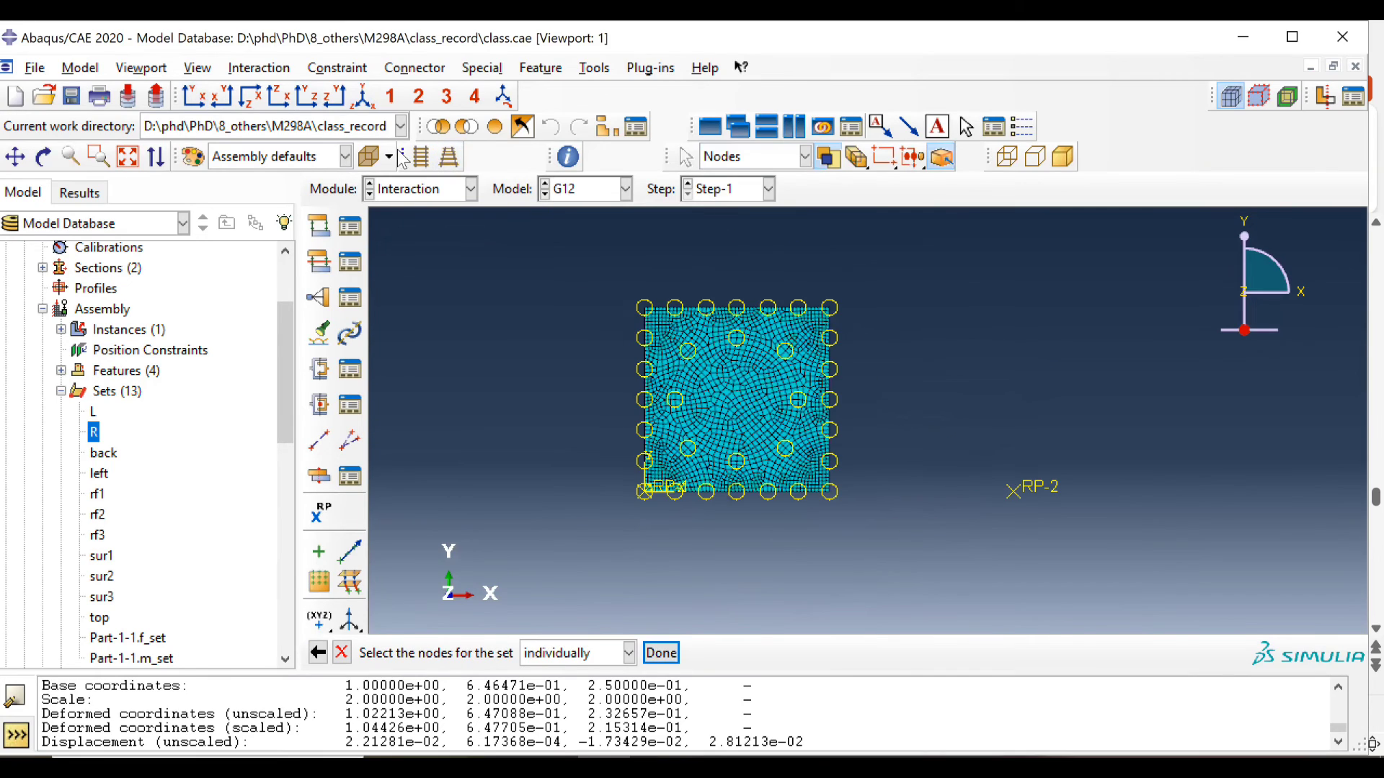
{"action": "scroll", "coordinate": [751, 517], "scroll_direction": "down", "scroll_amount": 2}
{"action": "middle_click_drag", "start_coordinate": [655, 394], "coordinate": [675, 484], "text": "ctrl+alt"}
{"action": "middle_click_drag", "start_coordinate": [591, 382], "coordinate": [618, 458], "text": "ctrl+alt"}
{"action": "left_click_drag", "start_coordinate": [553, 256], "coordinate": [587, 637]}
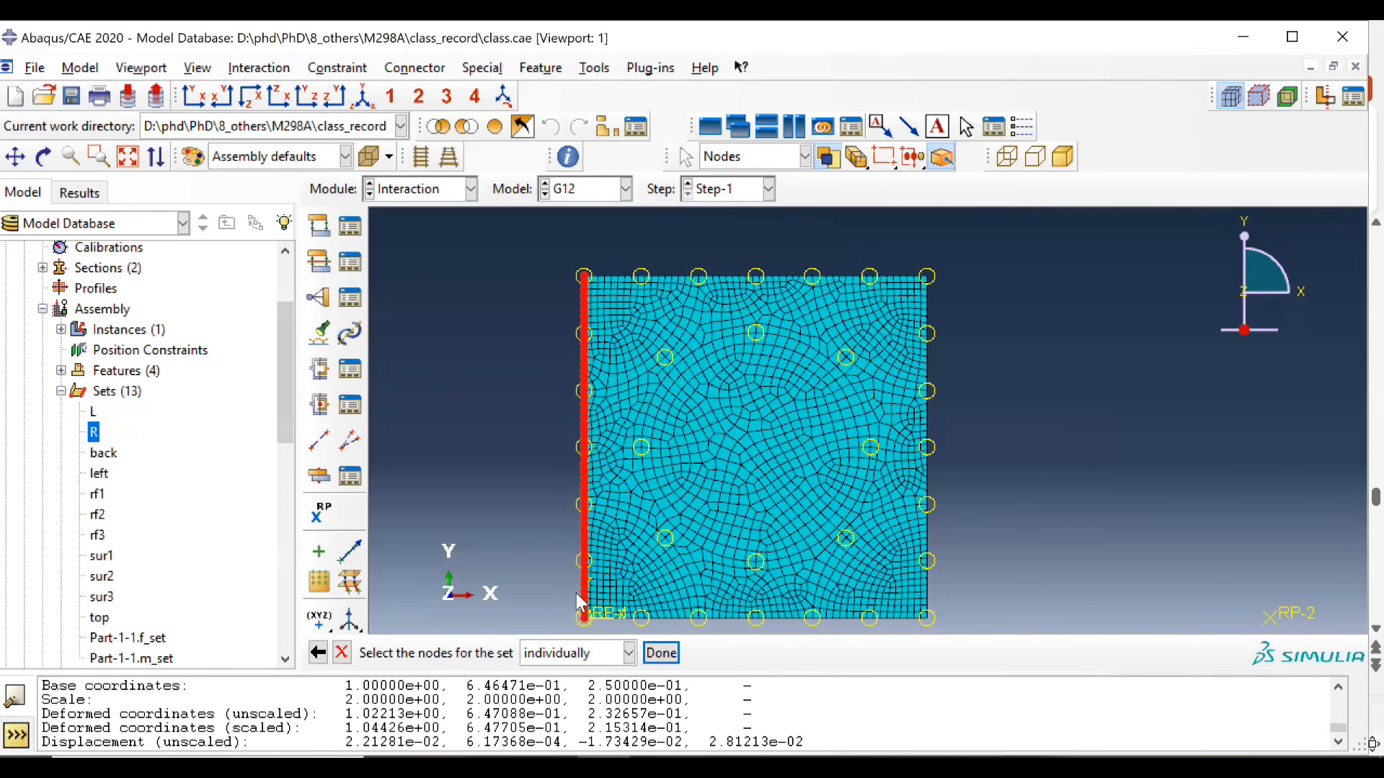
{"action": "middle_click", "coordinate": [520, 439]}
Review the G12 job in the Job module's Job Manager, close it, and switch to the inp_regenerate.py script in PyCharm.
{"action": "left_click_drag", "start_coordinate": [827, 560], "coordinate": [789, 403], "text": "ctrl+alt"}
{"action": "left_click_drag", "start_coordinate": [1036, 497], "coordinate": [1014, 446], "text": "ctrl+alt"}
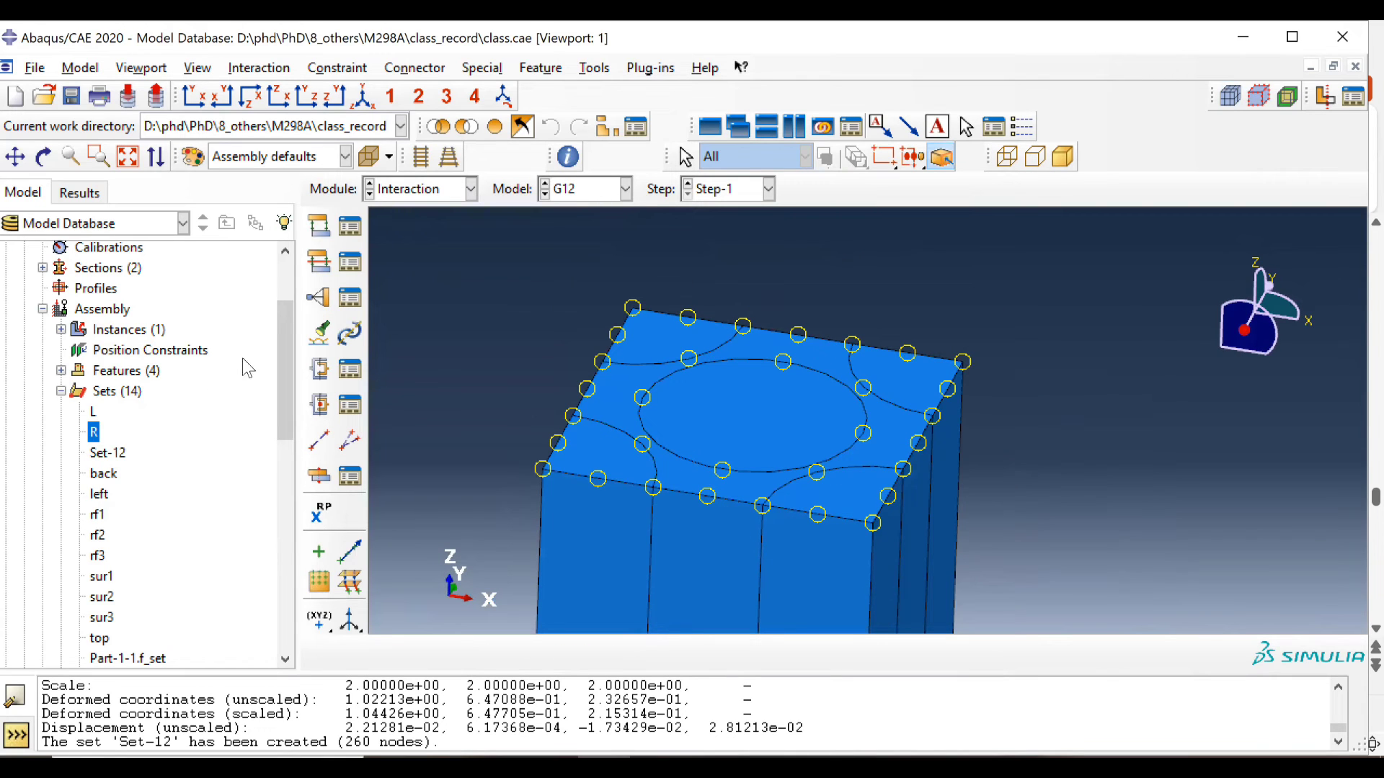
{"action": "left_click", "coordinate": [375, 100]}
{"action": "middle_click_drag", "start_coordinate": [735, 346], "coordinate": [679, 432], "text": "ctrl+alt"}
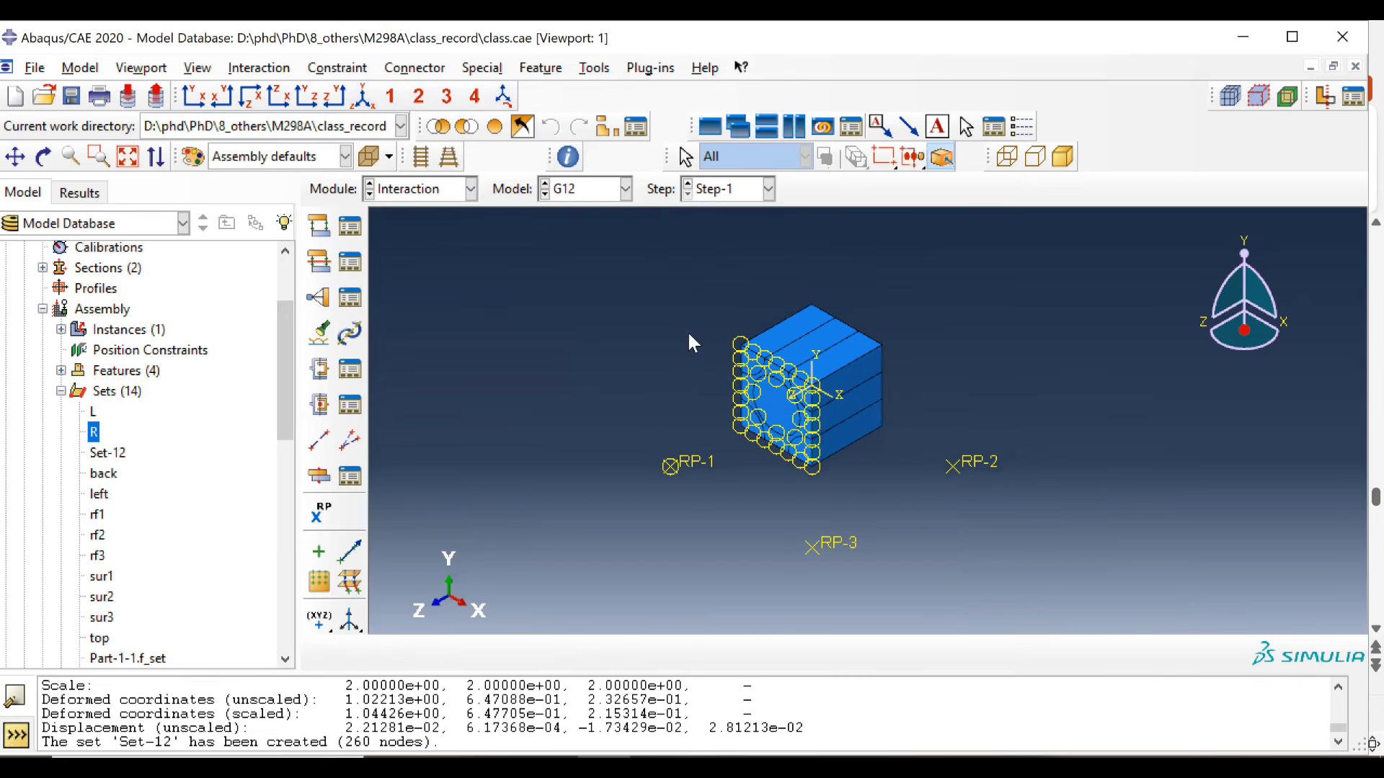
{"action": "left_click", "coordinate": [418, 193]}
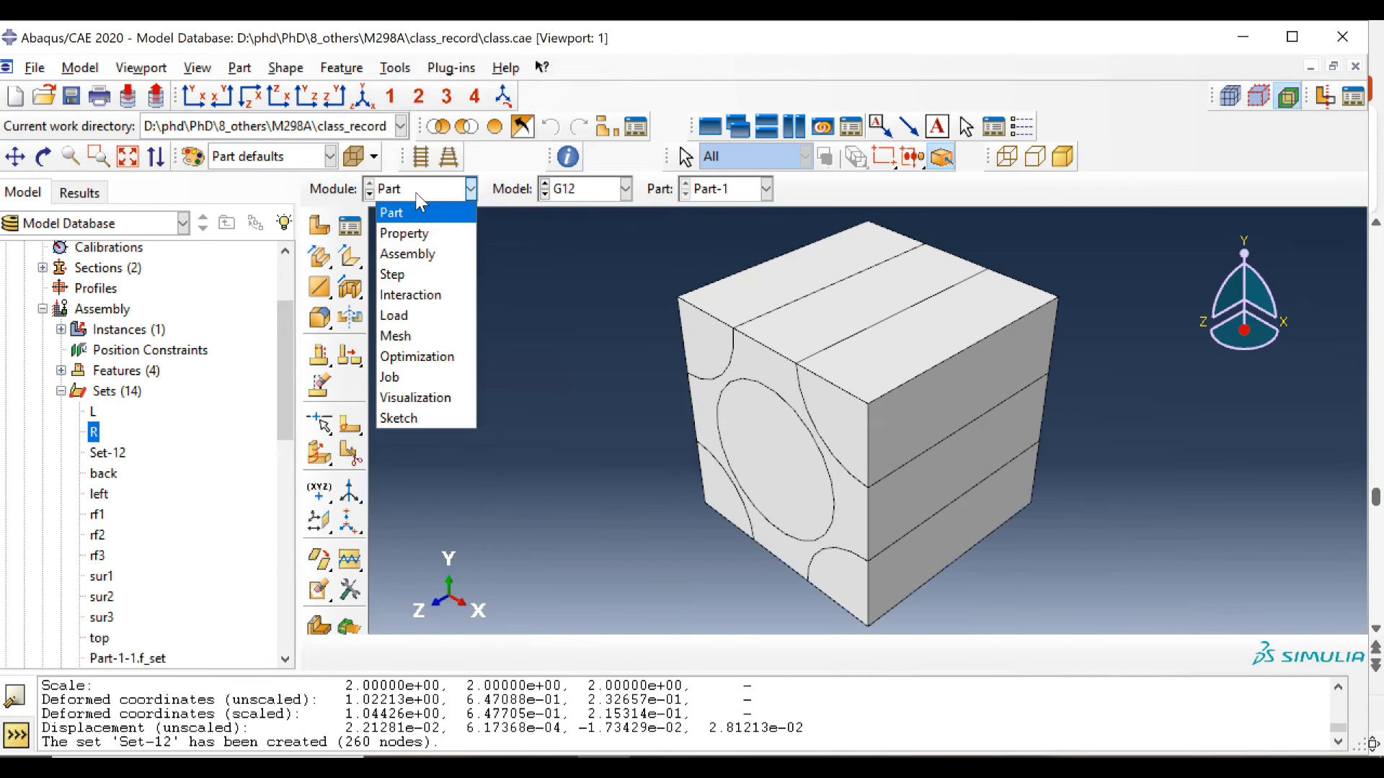
{"action": "left_click", "coordinate": [392, 376]}
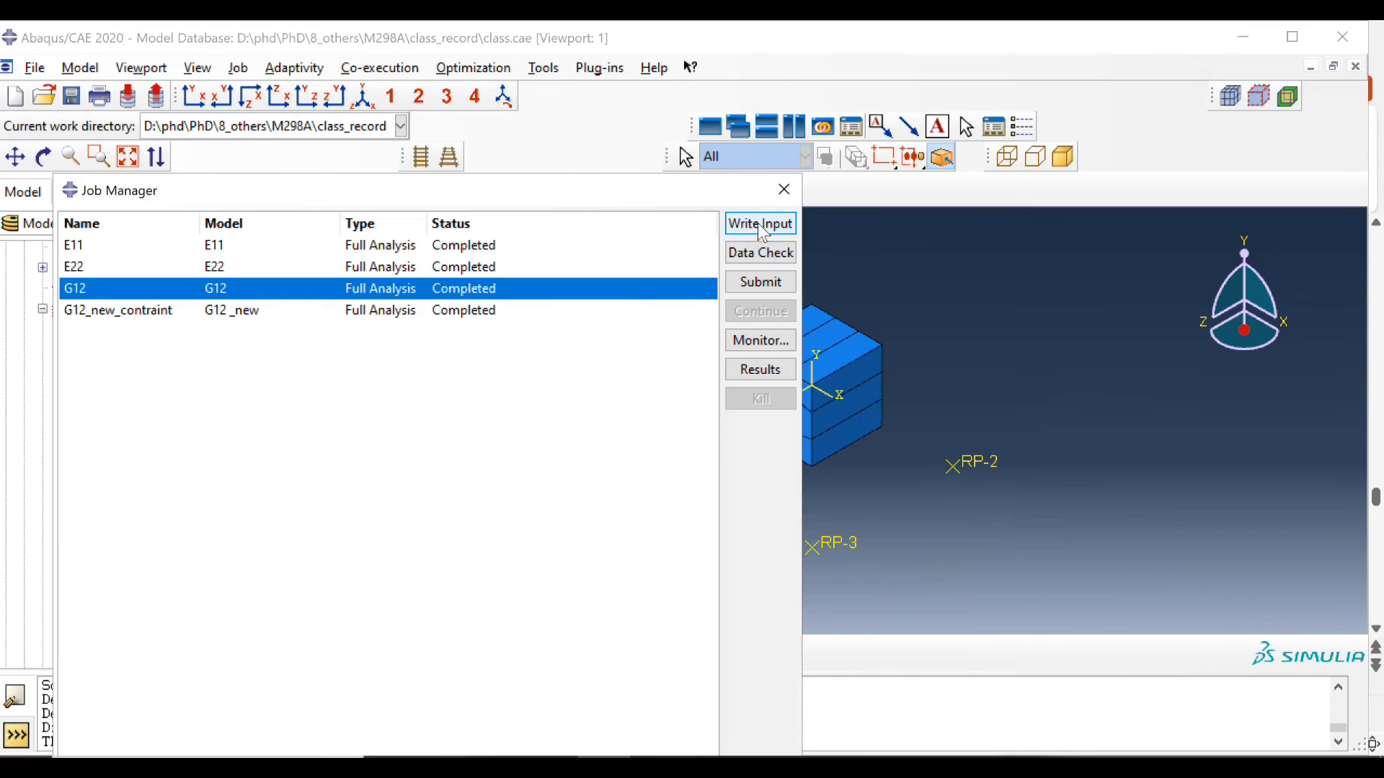
{"action": "left_click", "coordinate": [784, 189]}
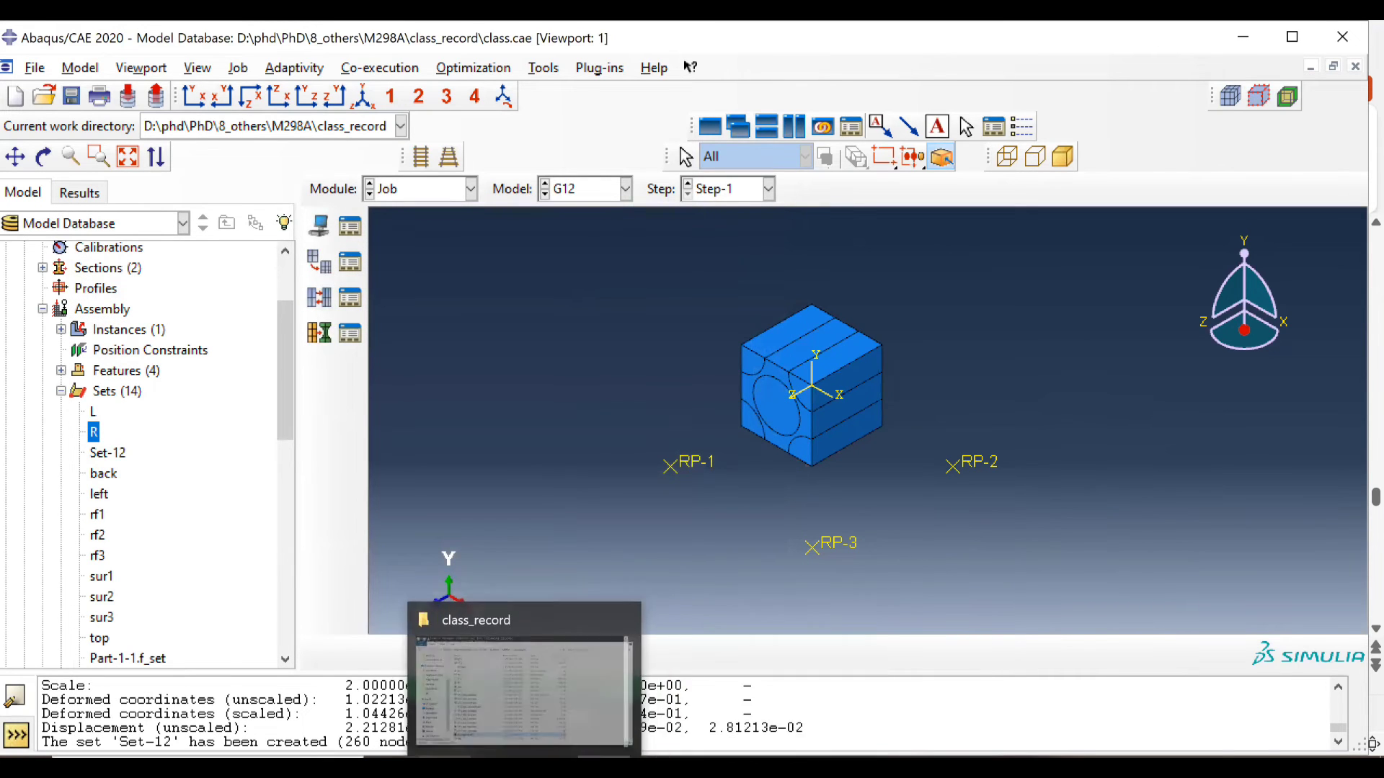
{"action": "left_click", "coordinate": [539, 768]}
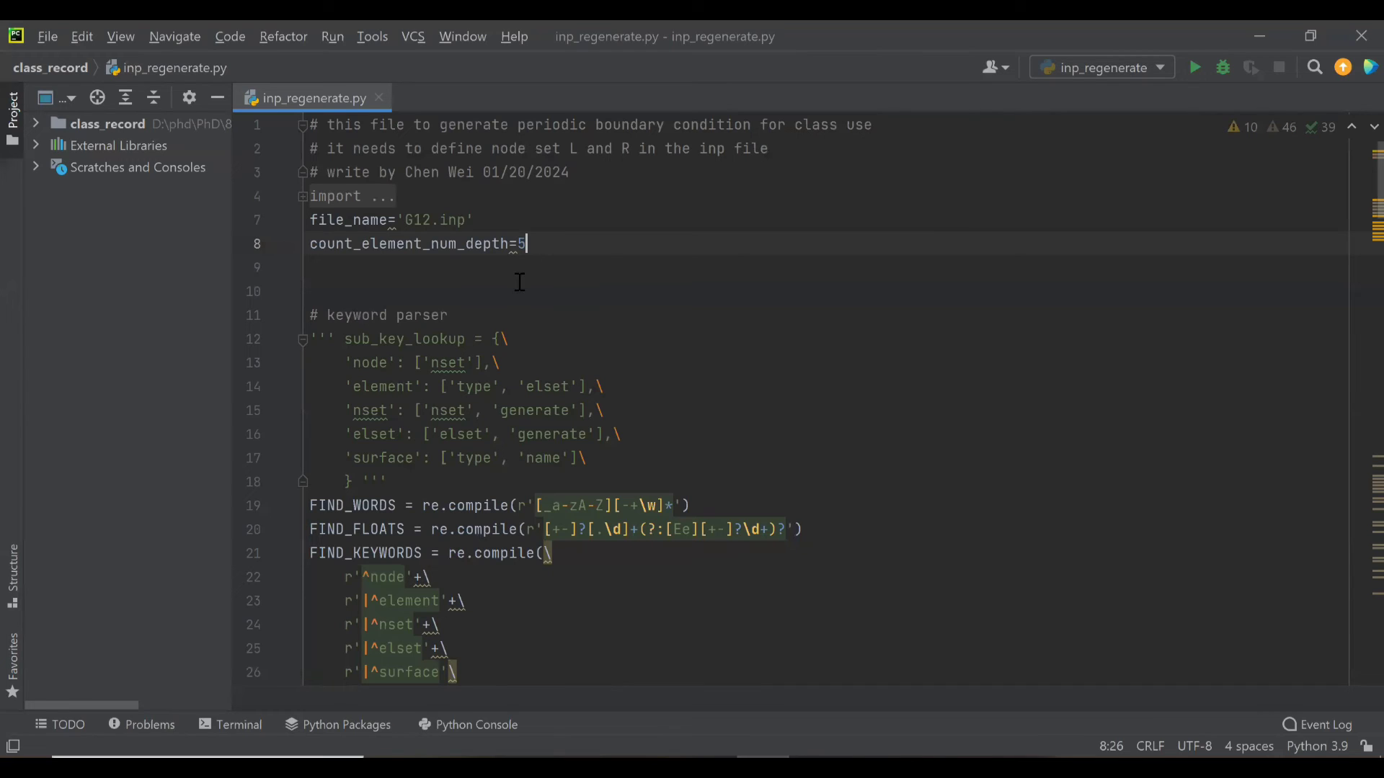
Compare the script's file_name entry with the G12 job name in the Abaqus Job Manager, and return to the script.
{"action": "mouse_move", "coordinate": [419, 252]}
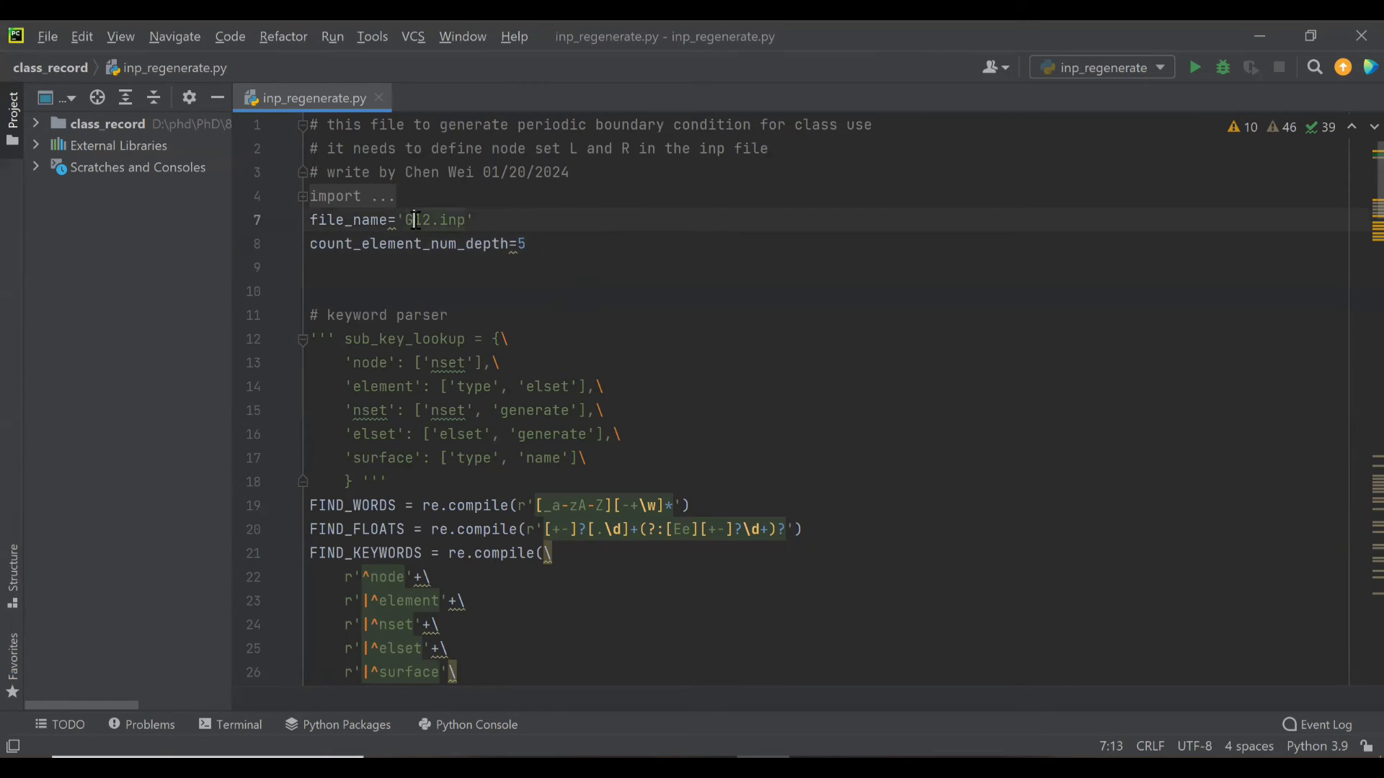
{"action": "double_click", "coordinate": [421, 220]}
{"action": "key", "text": "alt+Tab"}
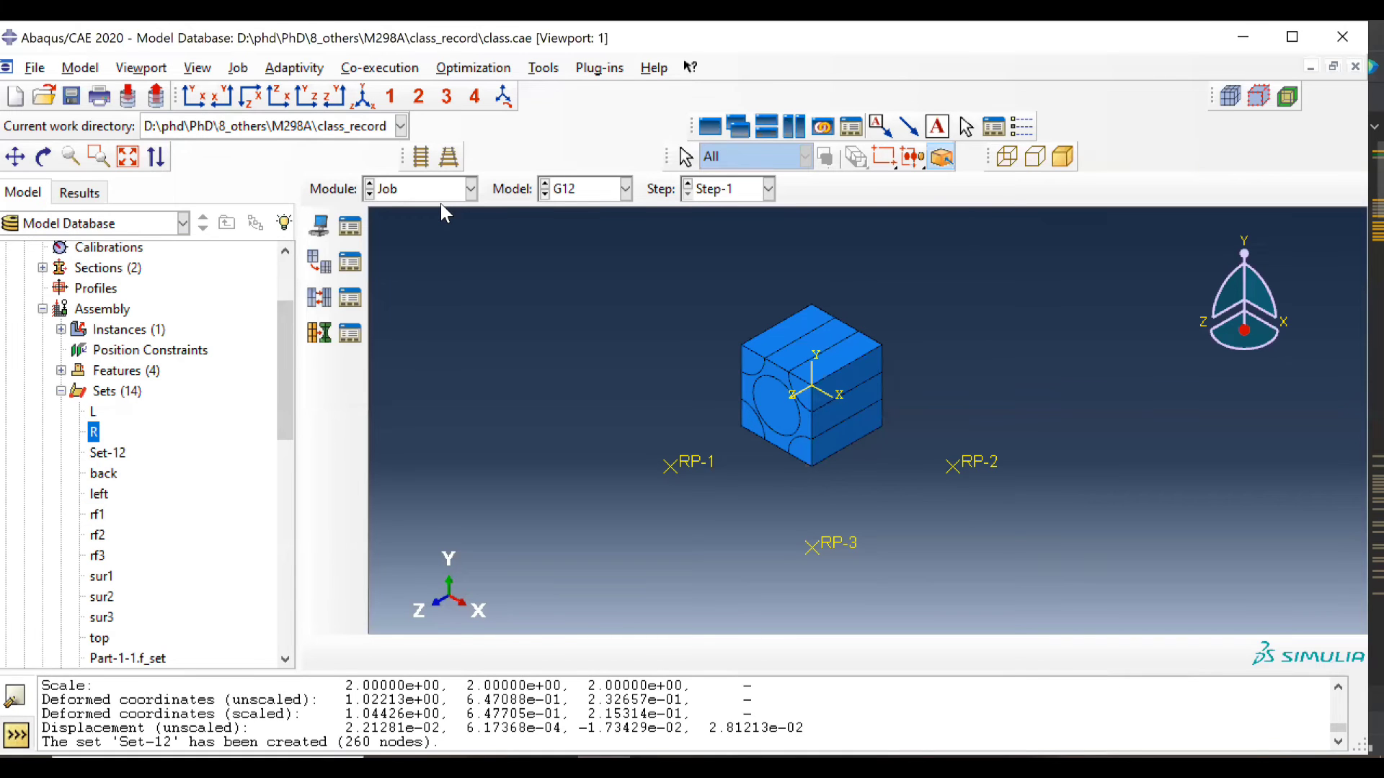
{"action": "left_click", "coordinate": [351, 226]}
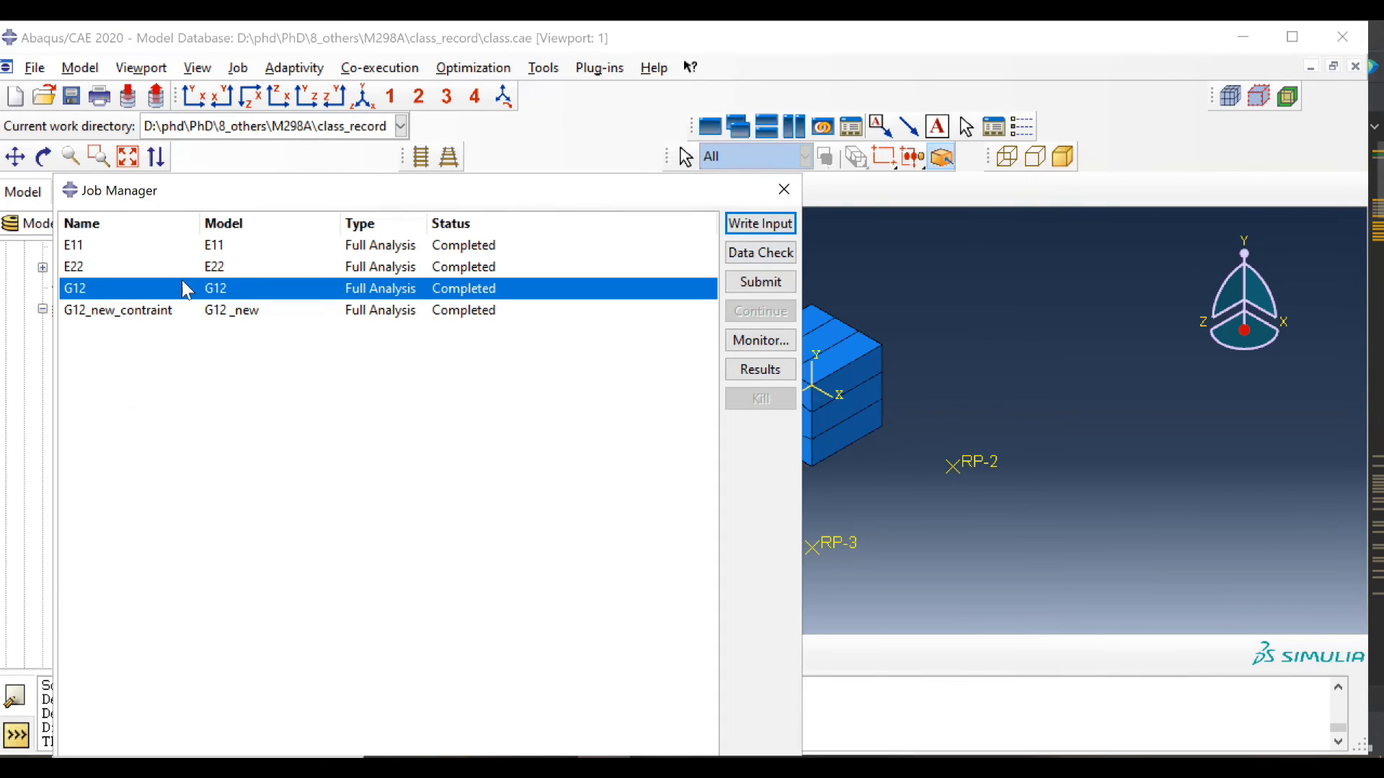
{"action": "left_click", "coordinate": [1262, 31]}
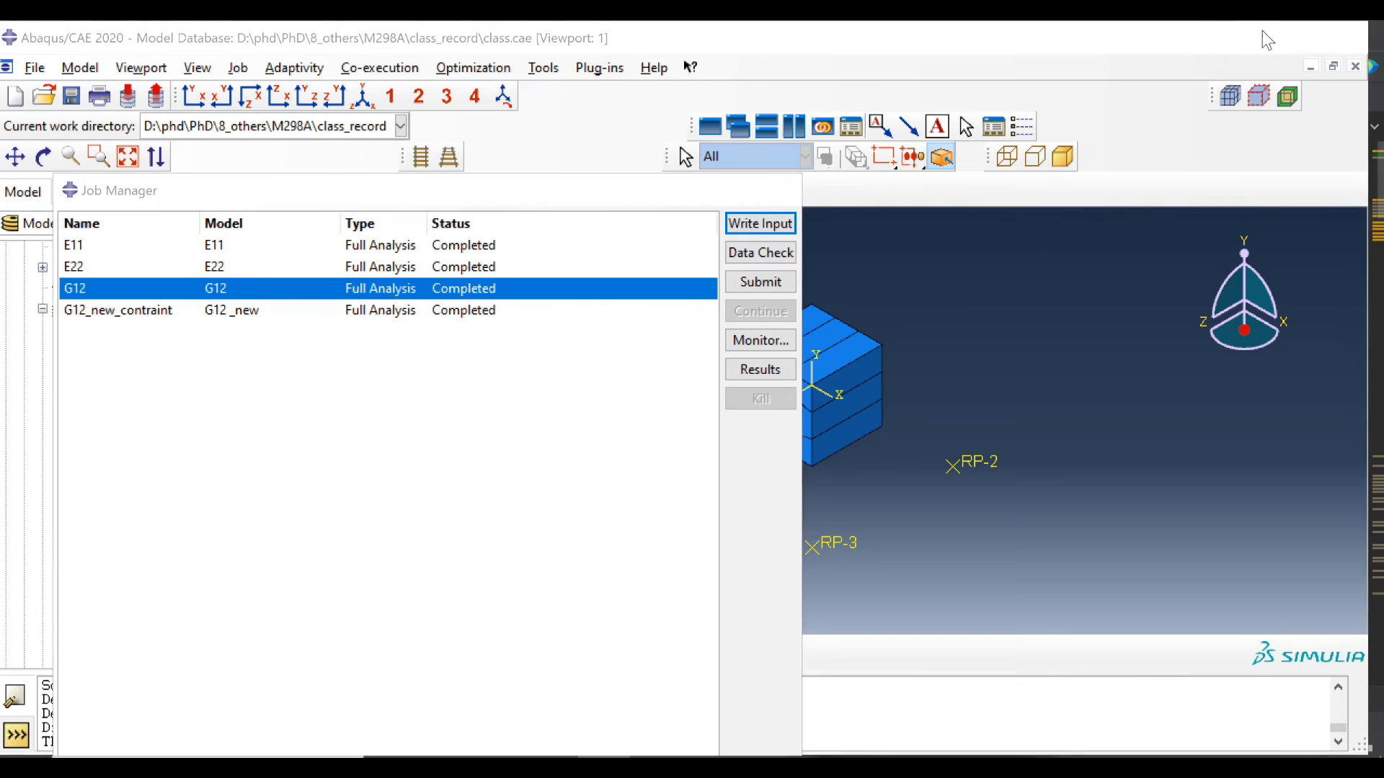
Highlight the count_element_num_depth setting, switch to Abaqus, and display the G12 assembly in the Mesh module to examine the elements through its depth.
{"action": "left_click_drag", "start_coordinate": [320, 247], "coordinate": [508, 248]}
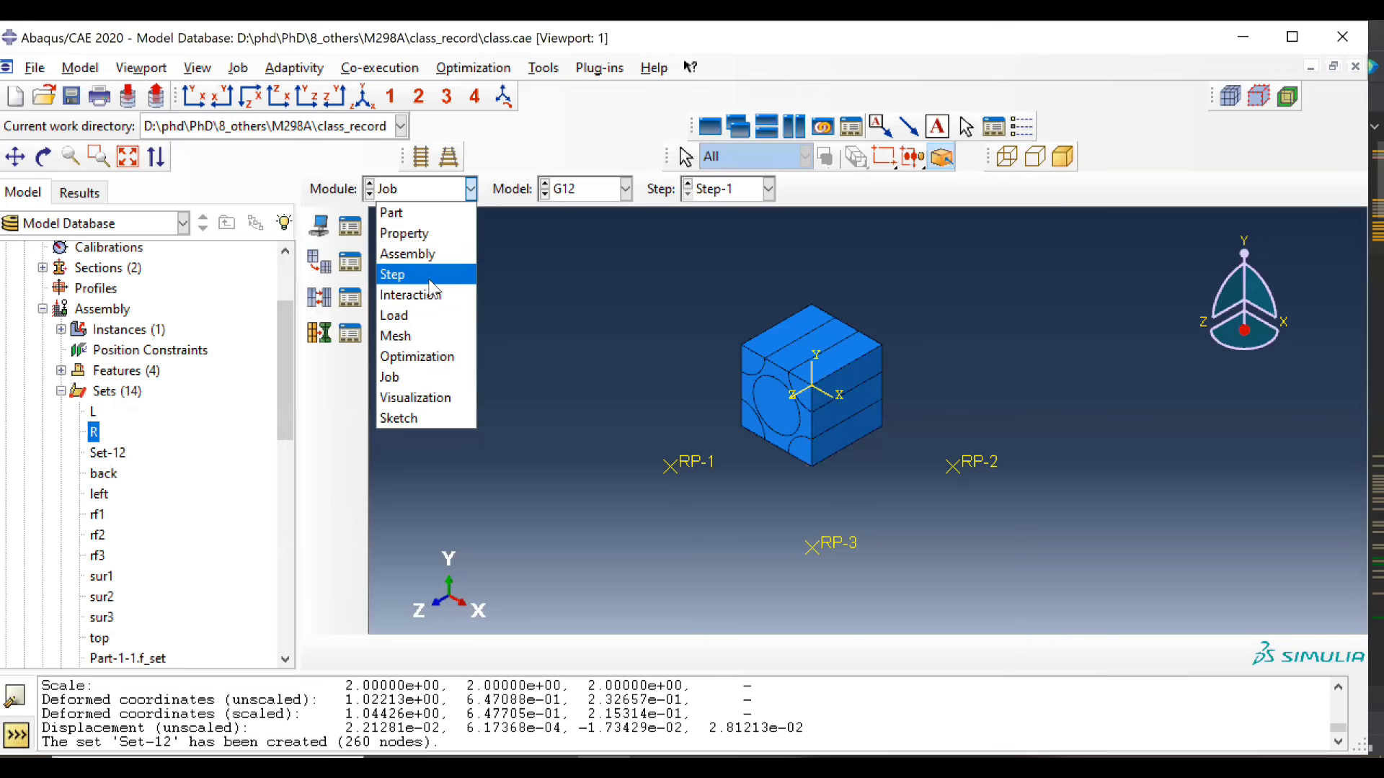
{"action": "left_click", "coordinate": [413, 334]}
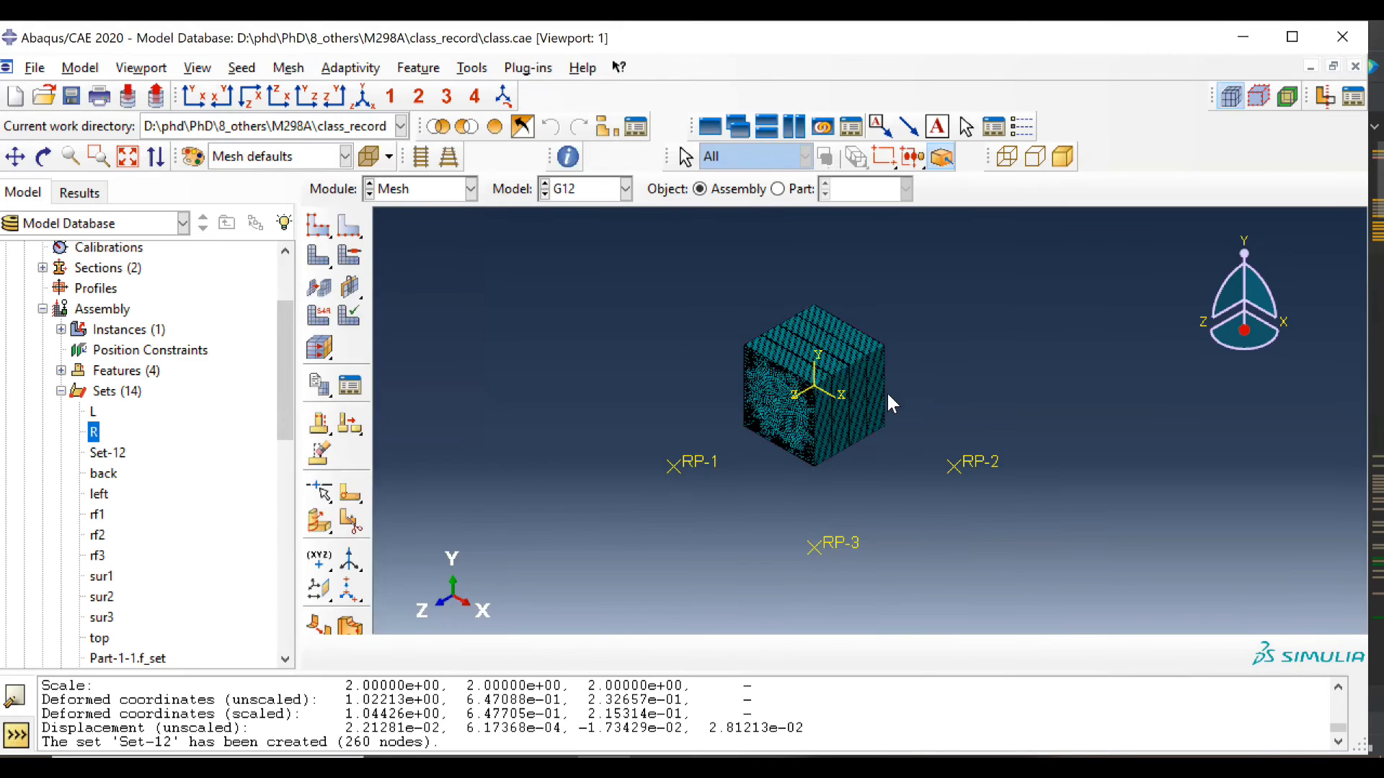
{"action": "scroll", "coordinate": [844, 394], "scroll_direction": "down", "scroll_amount": 4}
{"action": "scroll", "coordinate": [766, 356], "scroll_direction": "down", "scroll_amount": 1}
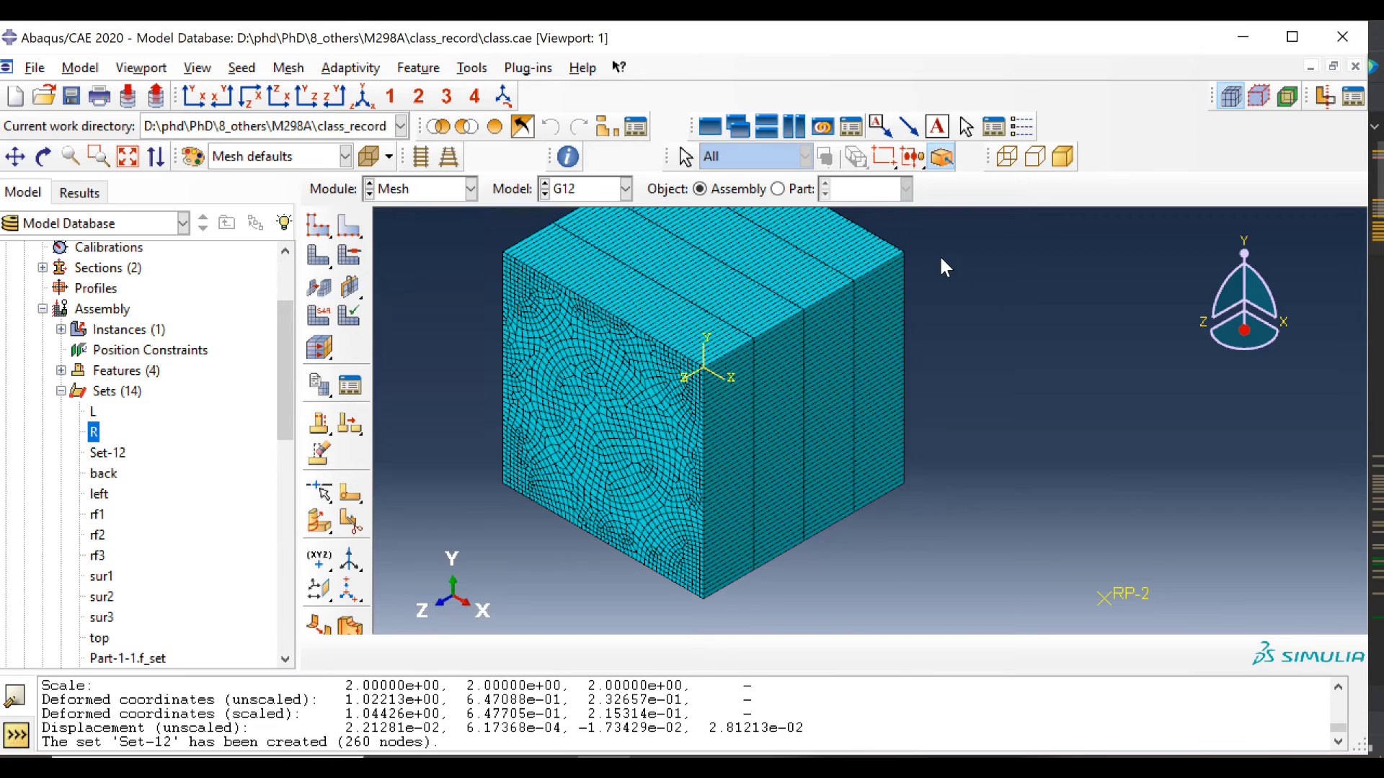
{"action": "middle_click_drag", "start_coordinate": [929, 321], "coordinate": [952, 360], "text": "ctrl+alt"}
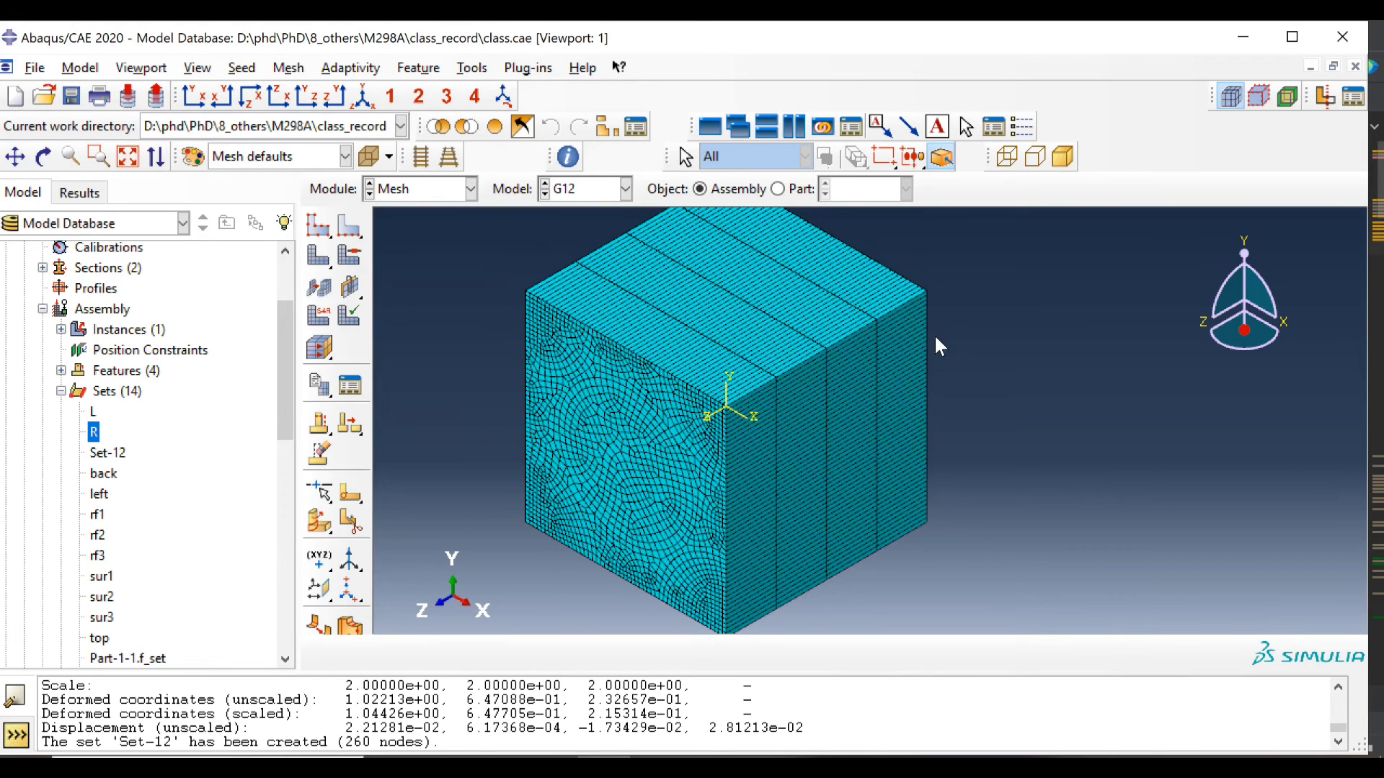
Switch to PyCharm and review the file_name and count_element_num_depth settings and the run command for inp_regenerate.
{"action": "left_click", "coordinate": [764, 768]}
{"action": "left_click", "coordinate": [520, 251]}
{"action": "double_click", "coordinate": [523, 245]}
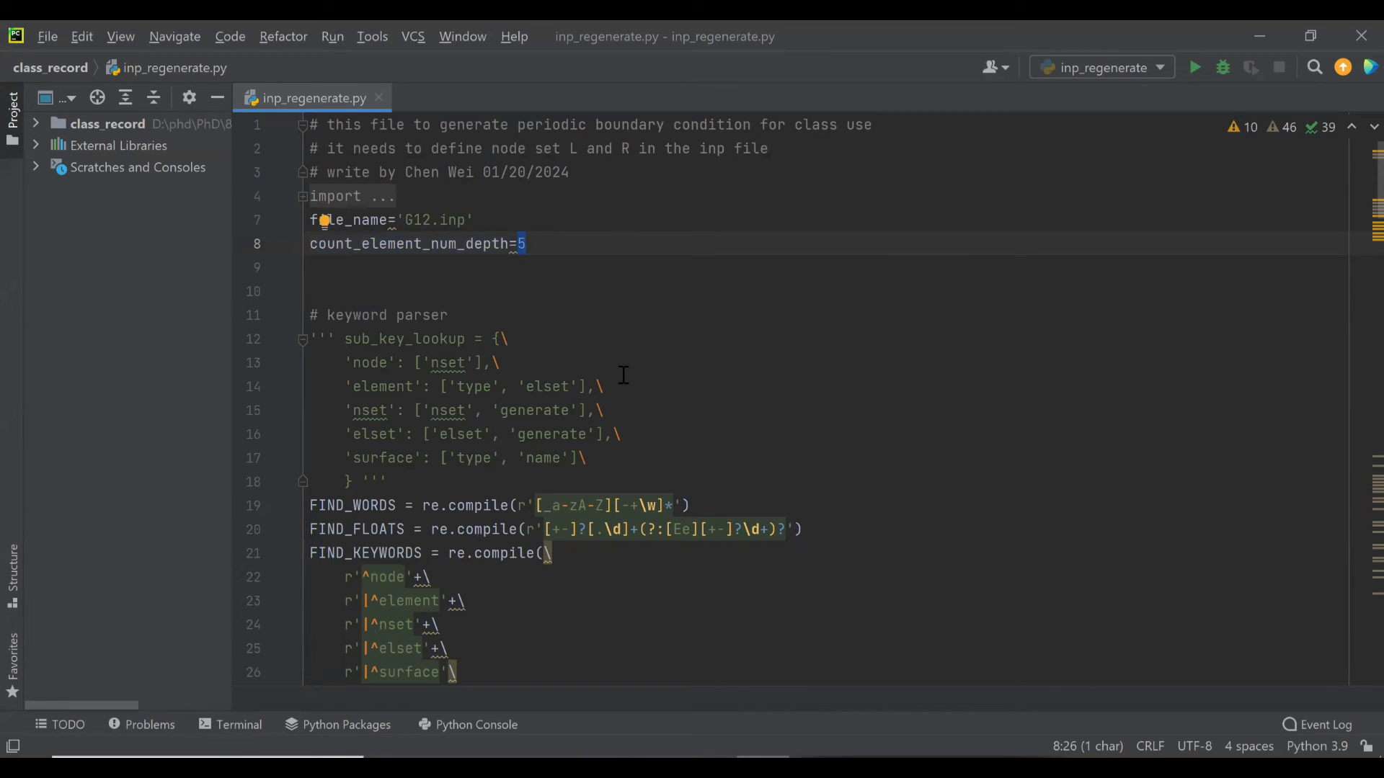
{"action": "left_click", "coordinate": [545, 243]}
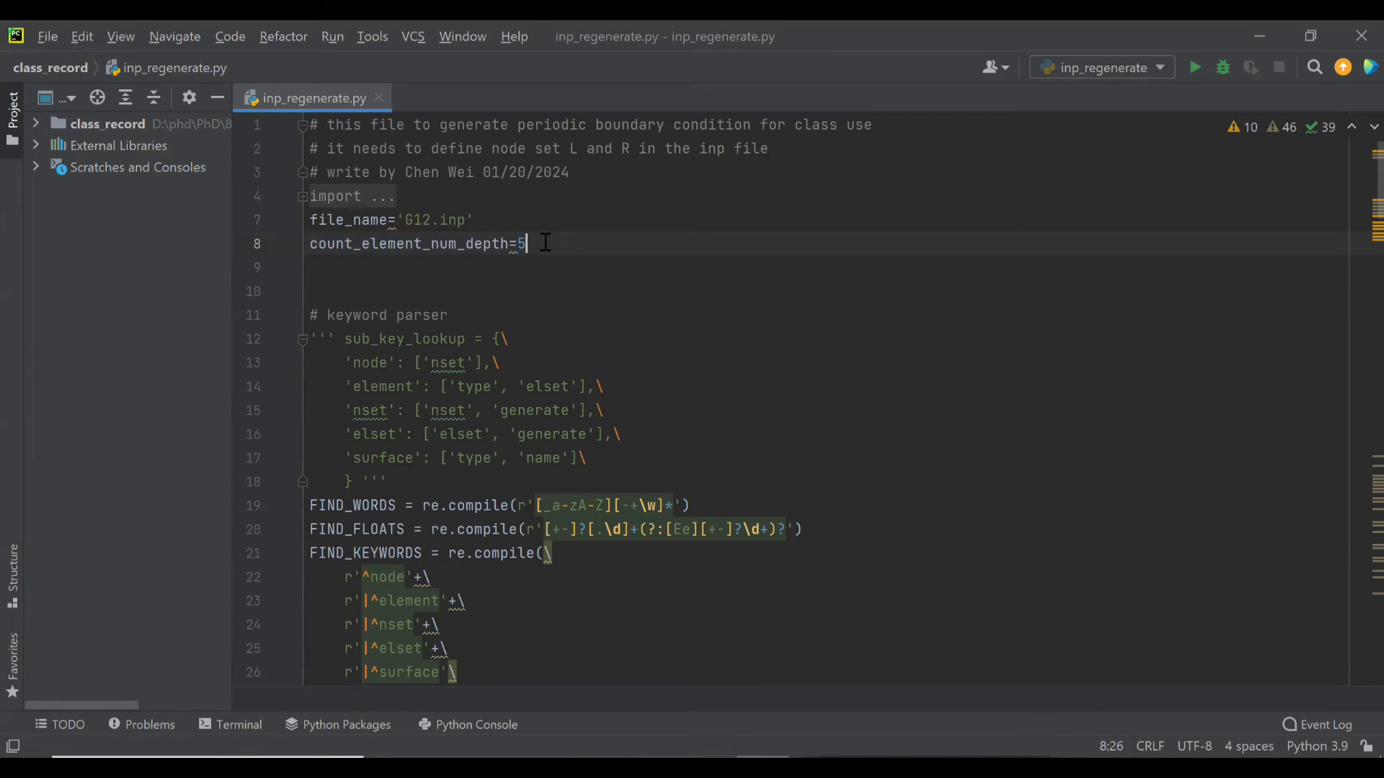
{"action": "left_click", "coordinate": [333, 39]}
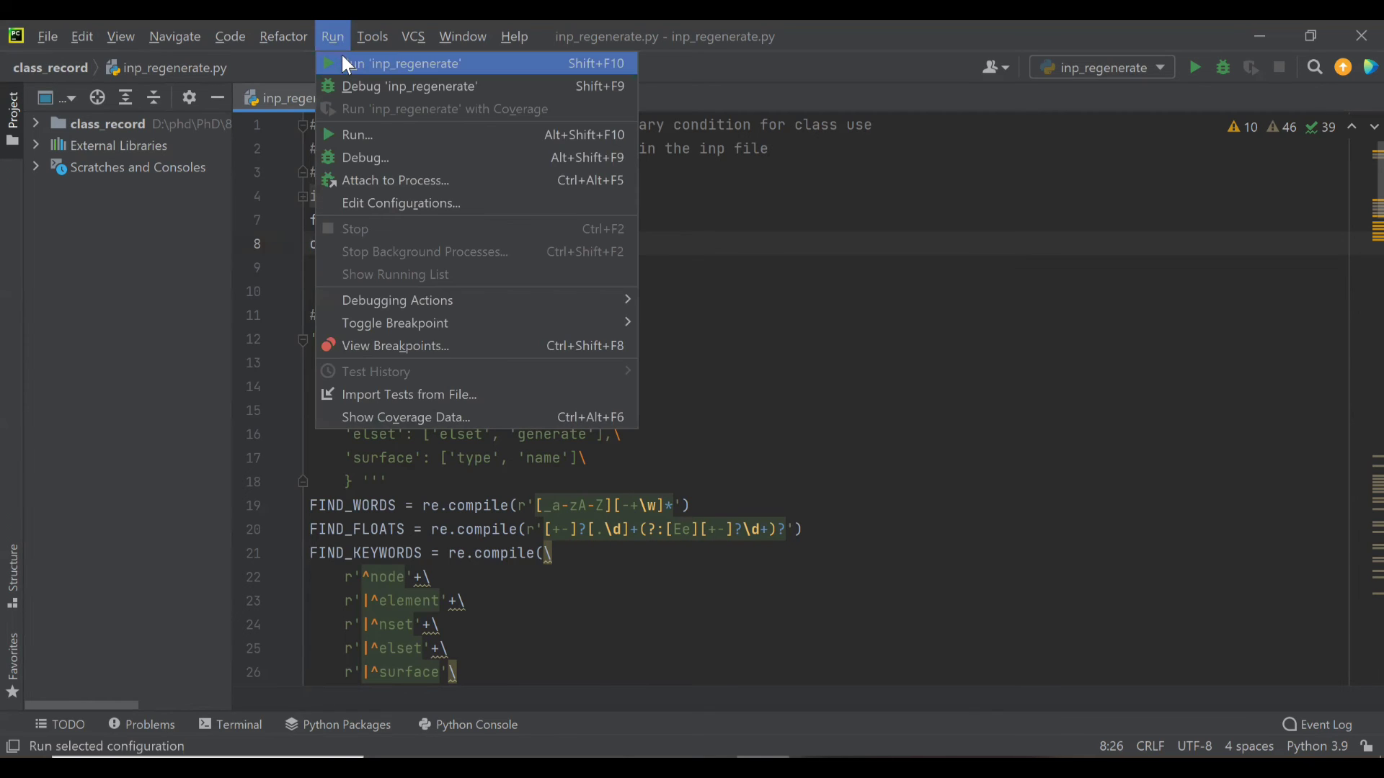
{"action": "left_click", "coordinate": [707, 216]}
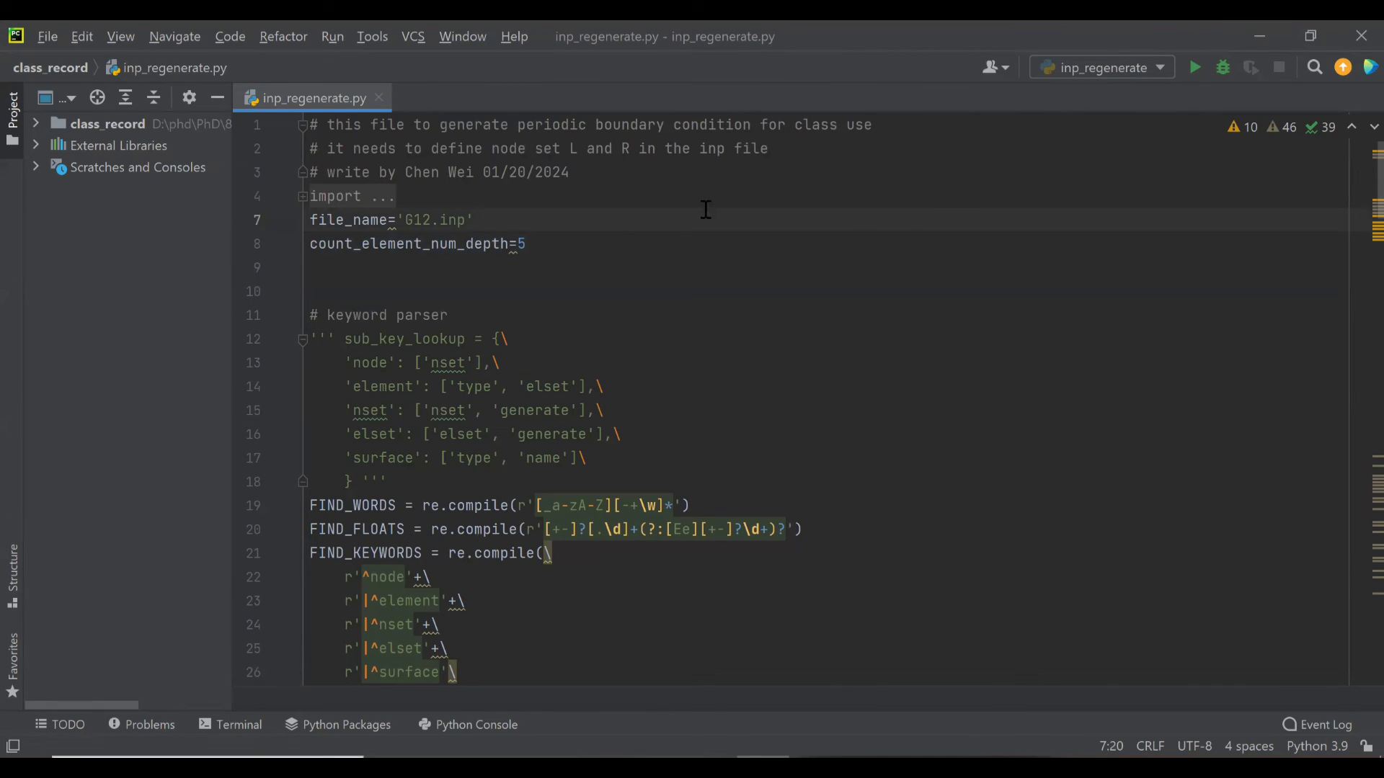
{"action": "left_click_drag", "start_coordinate": [399, 221], "coordinate": [558, 244]}
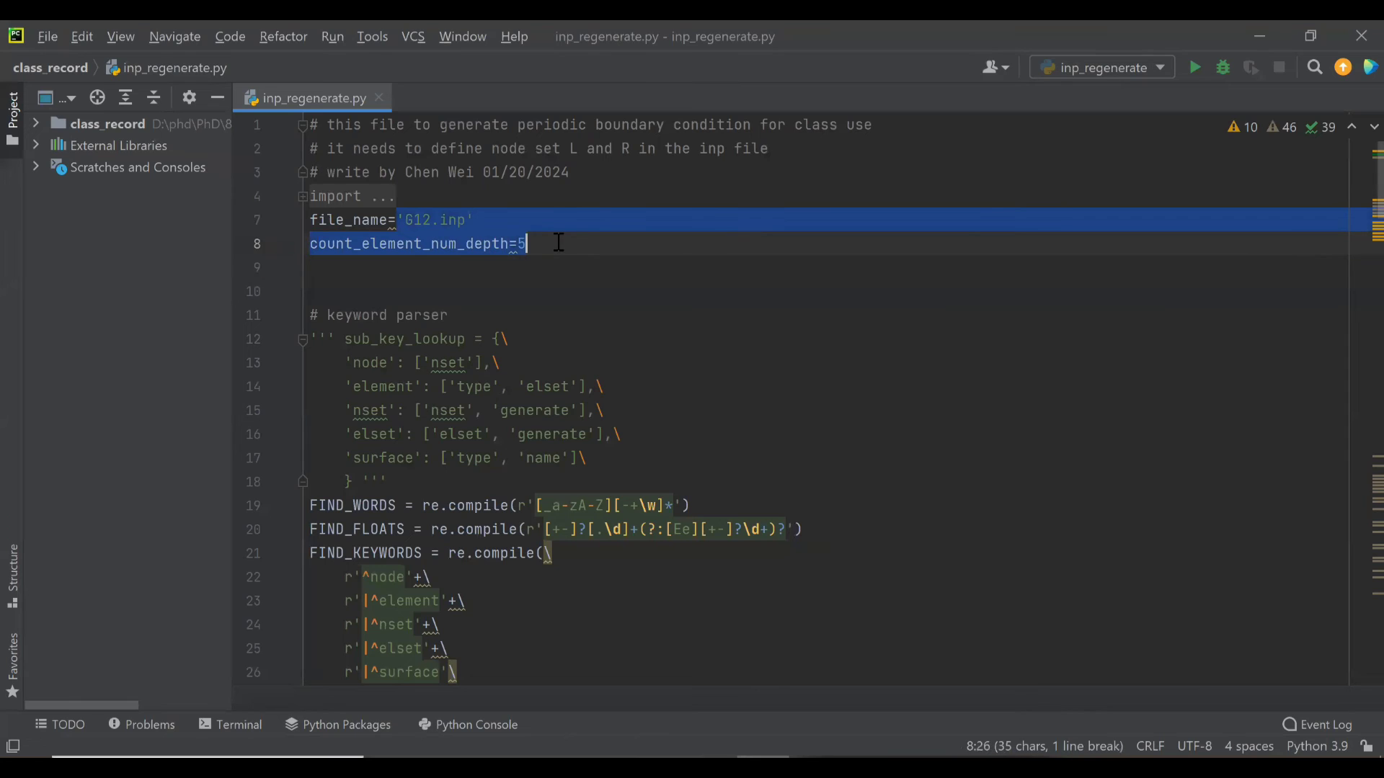
{"action": "left_click", "coordinate": [392, 214]}
{"action": "left_click_drag", "start_coordinate": [319, 215], "coordinate": [557, 241]}
Open PBC.inp from the class_record folder in Notepad, read through its paired L and R node sets, and close it.
{"action": "left_click", "coordinate": [1267, 30]}
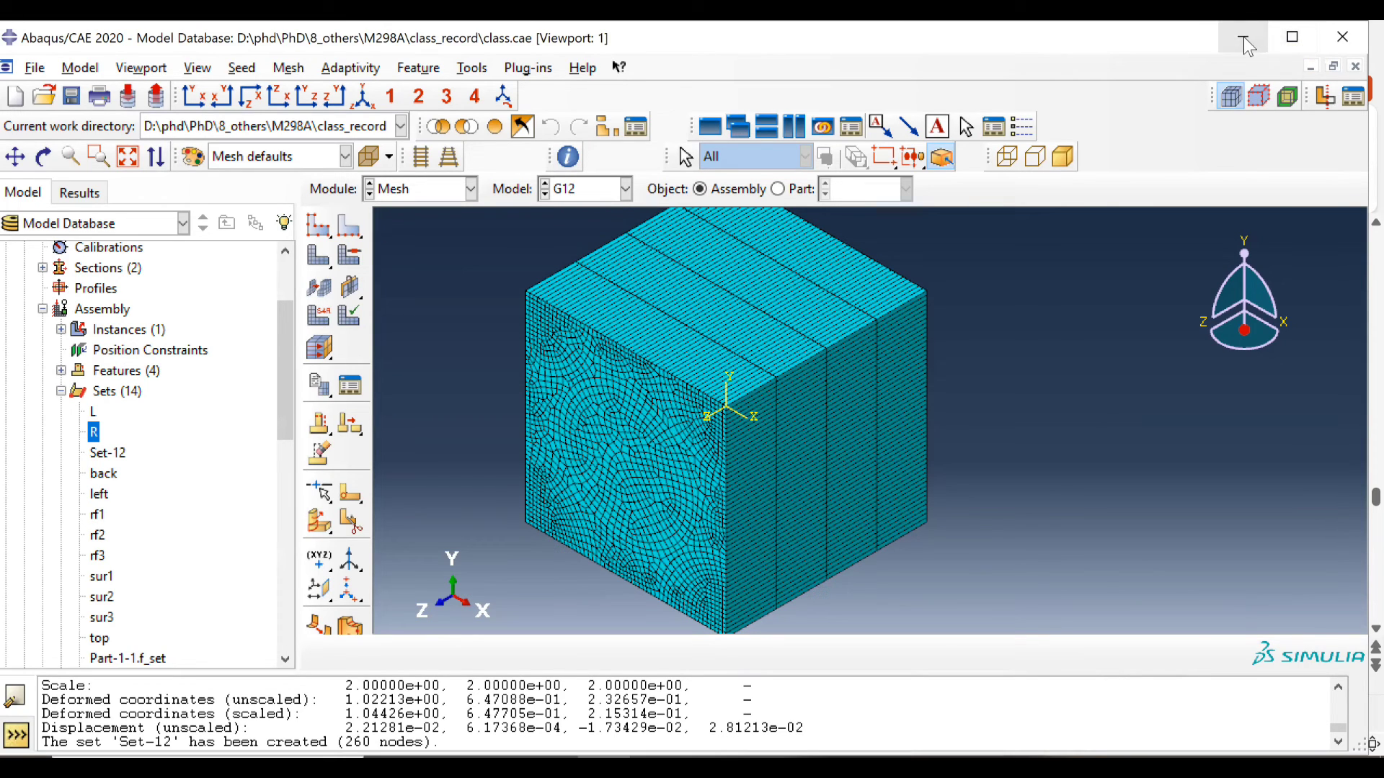
{"action": "left_click", "coordinate": [1248, 45]}
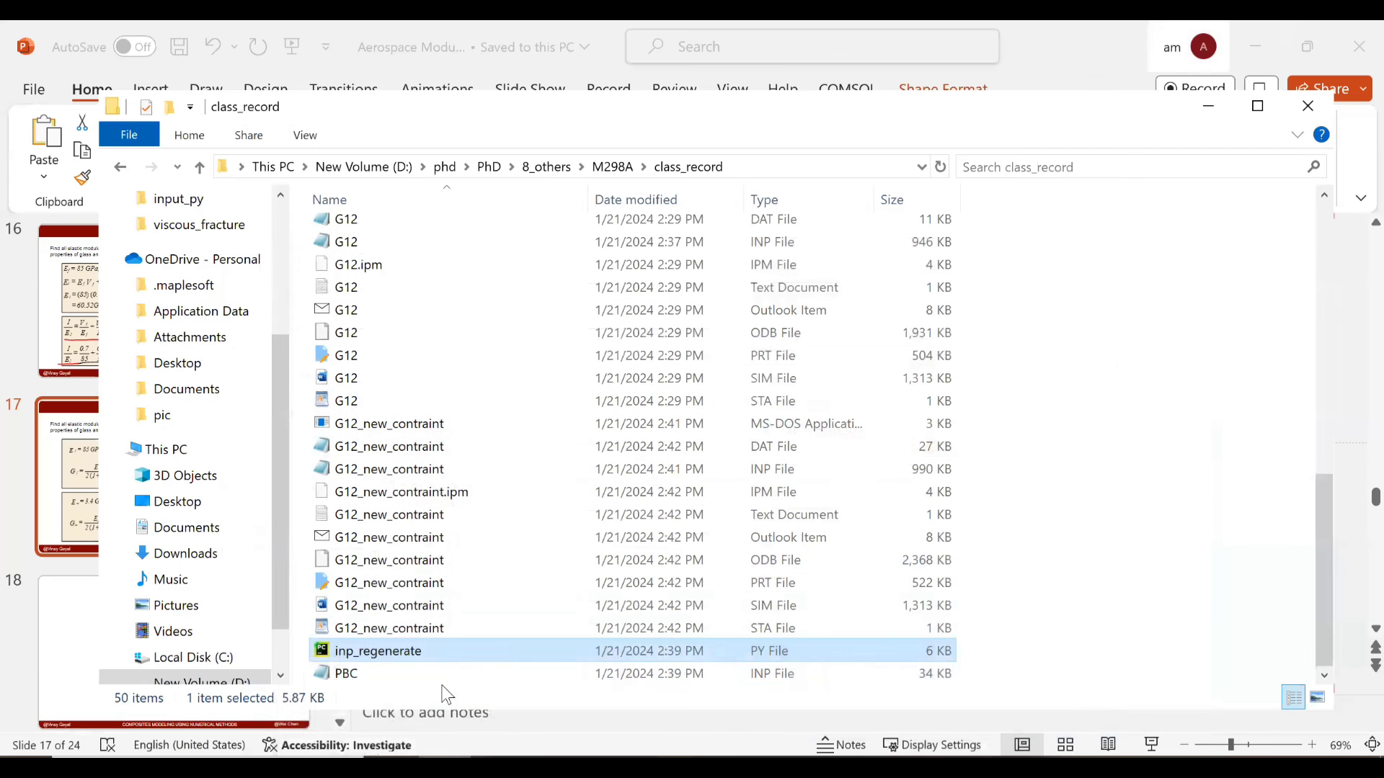
{"action": "left_click", "coordinate": [346, 673]}
{"action": "double_click", "coordinate": [338, 672]}
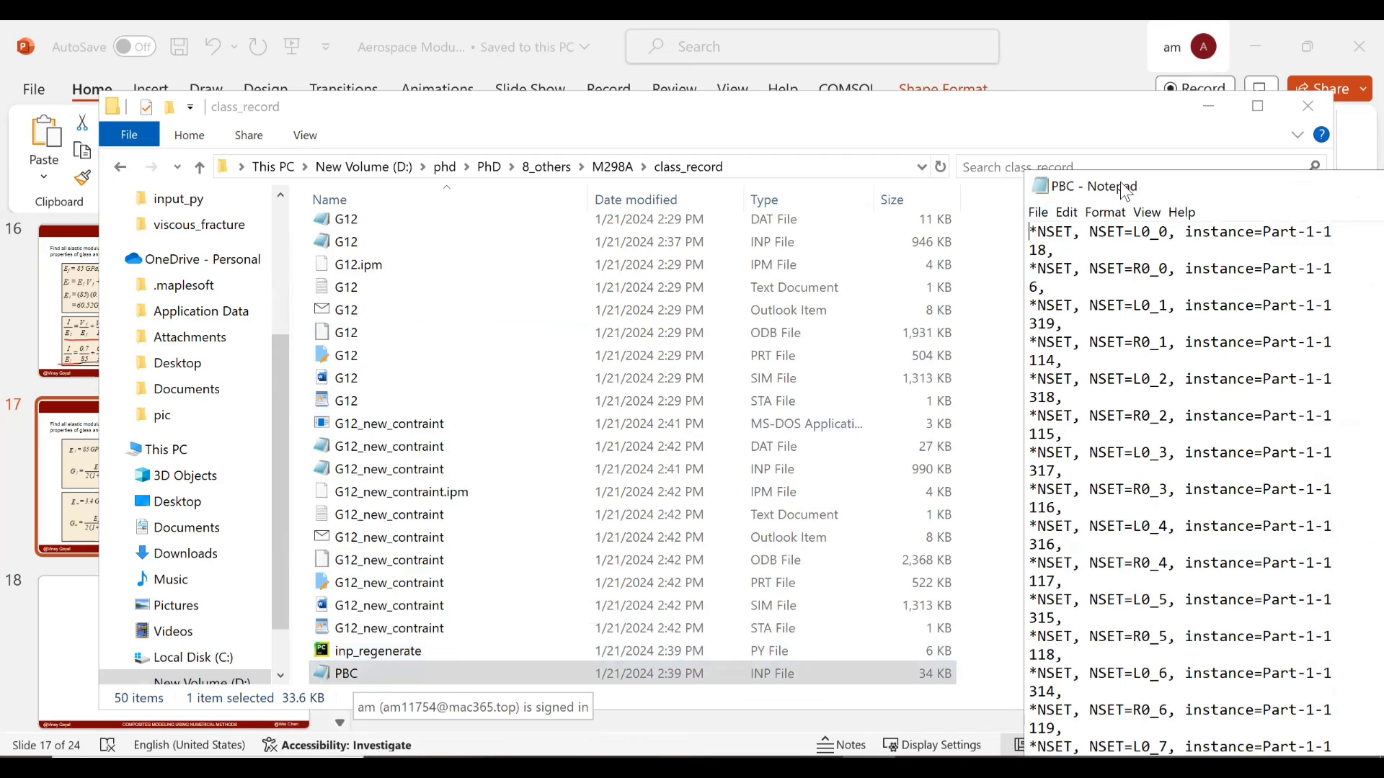
{"action": "left_click_drag", "start_coordinate": [1125, 188], "coordinate": [458, 84]}
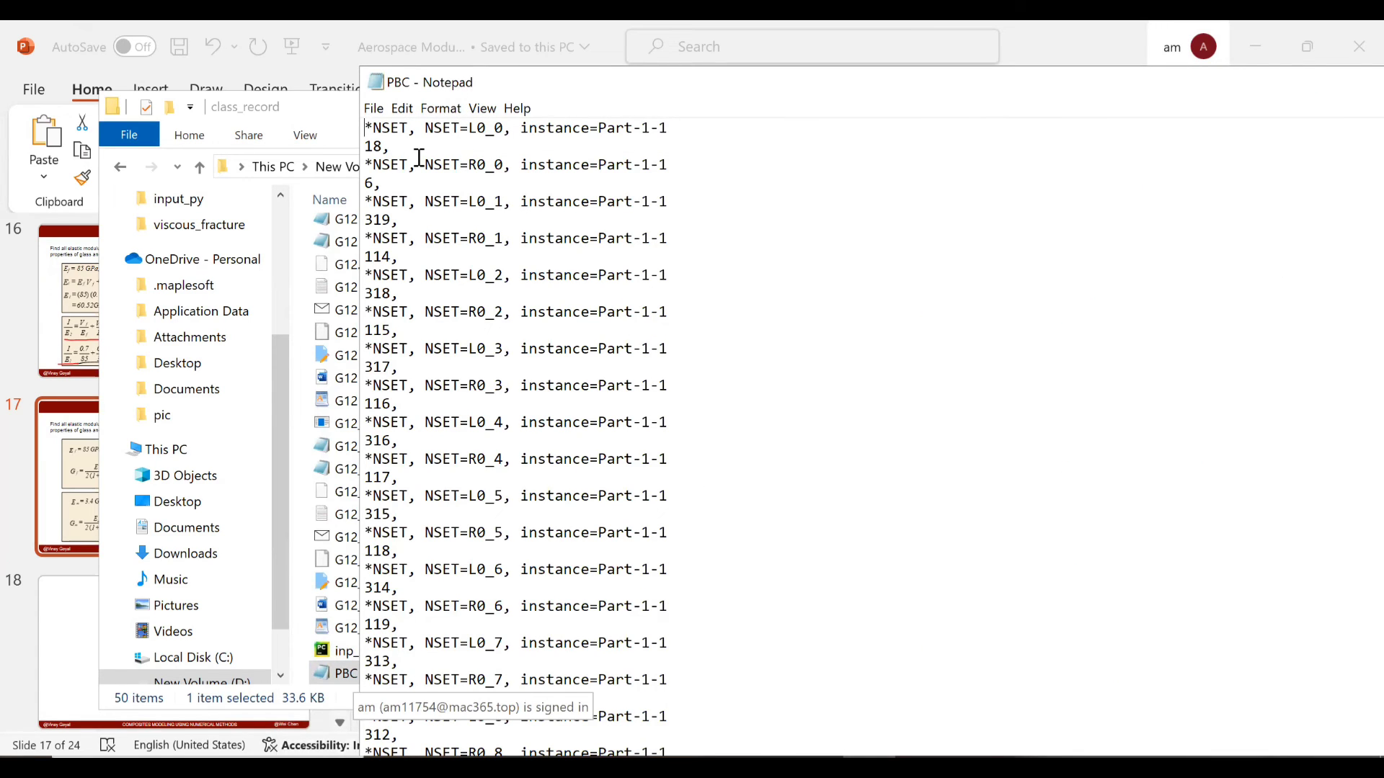
{"action": "scroll", "coordinate": [411, 289], "scroll_direction": "down", "scroll_amount": 20}
{"action": "scroll", "coordinate": [460, 379], "scroll_direction": "down", "scroll_amount": 2}
{"action": "left_click_drag", "start_coordinate": [769, 93], "coordinate": [1097, 266]}
{"action": "left_click_drag", "start_coordinate": [1270, 278], "coordinate": [1007, 378]}
{"action": "left_click", "coordinate": [968, 367]}
Locate the G12 input files in the class_record folder and open G12 _new.inp in a fully visible Notepad window.
{"action": "scroll", "coordinate": [457, 434], "scroll_direction": "up", "scroll_amount": 9}
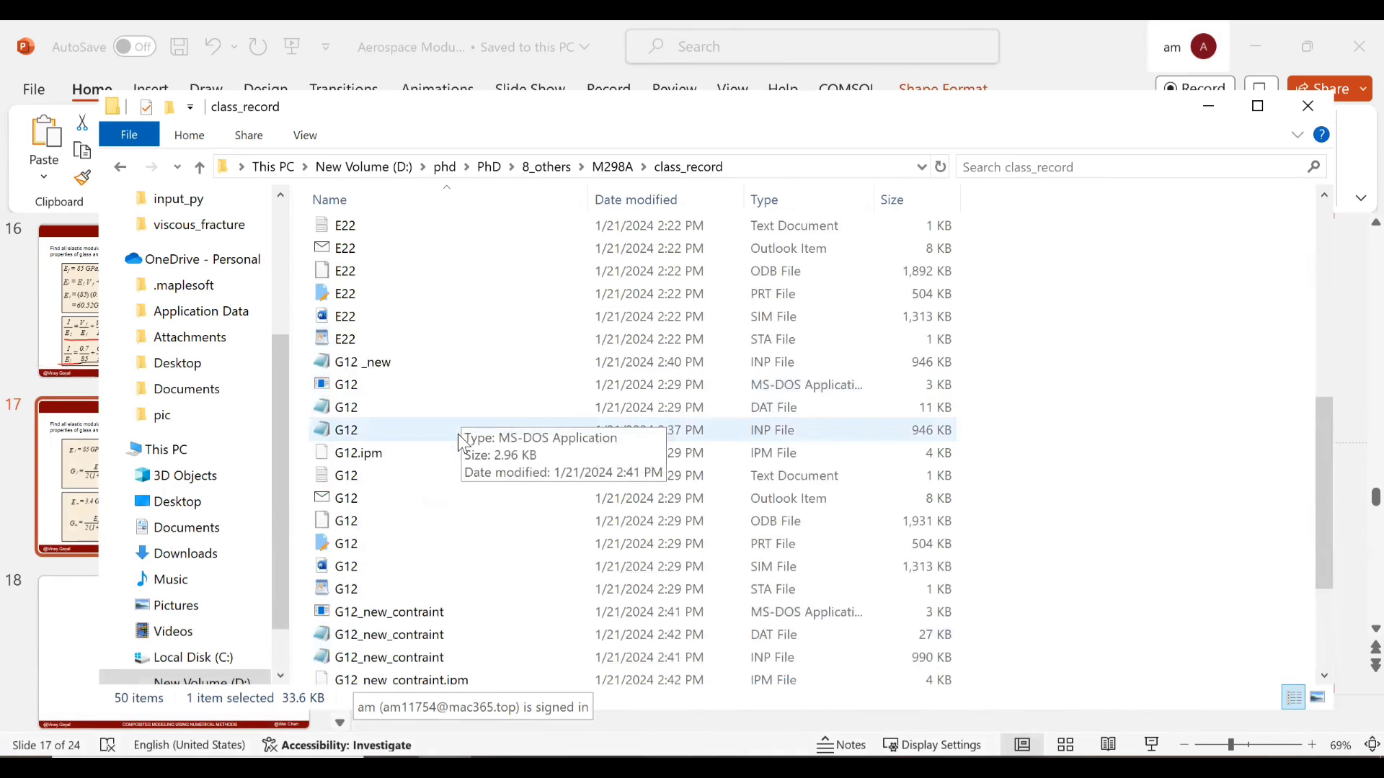
{"action": "scroll", "coordinate": [458, 439], "scroll_direction": "down", "scroll_amount": 4}
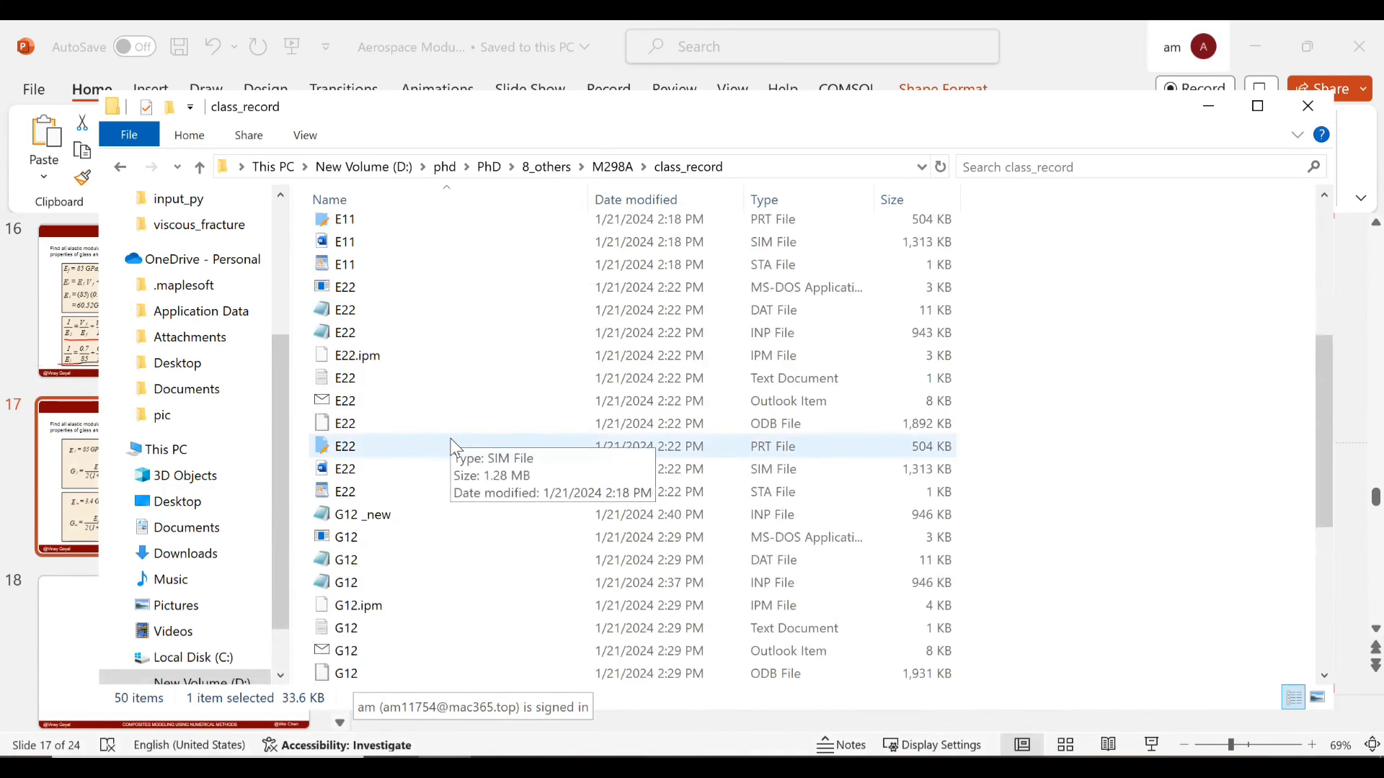
{"action": "scroll", "coordinate": [453, 446], "scroll_direction": "down", "scroll_amount": 5}
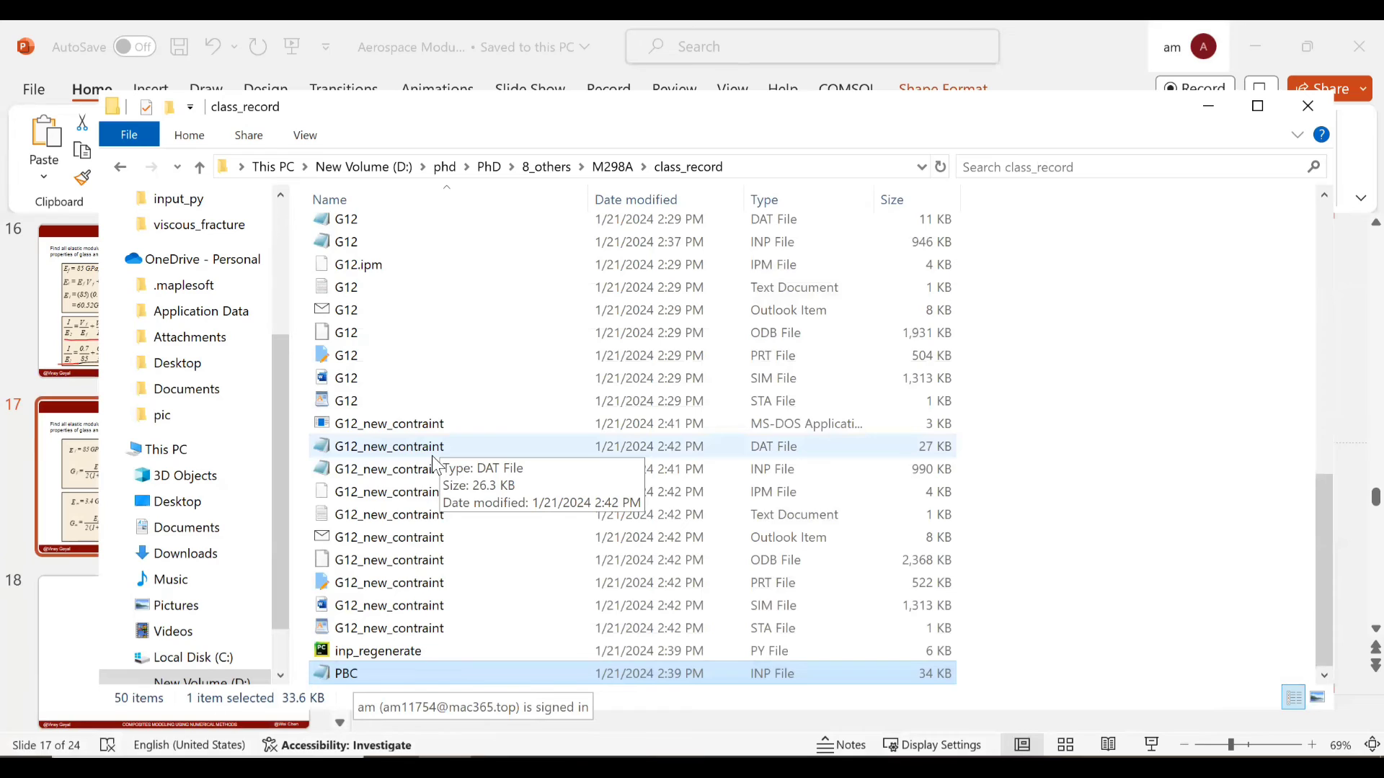
{"action": "scroll", "coordinate": [431, 456], "scroll_direction": "up", "scroll_amount": 2}
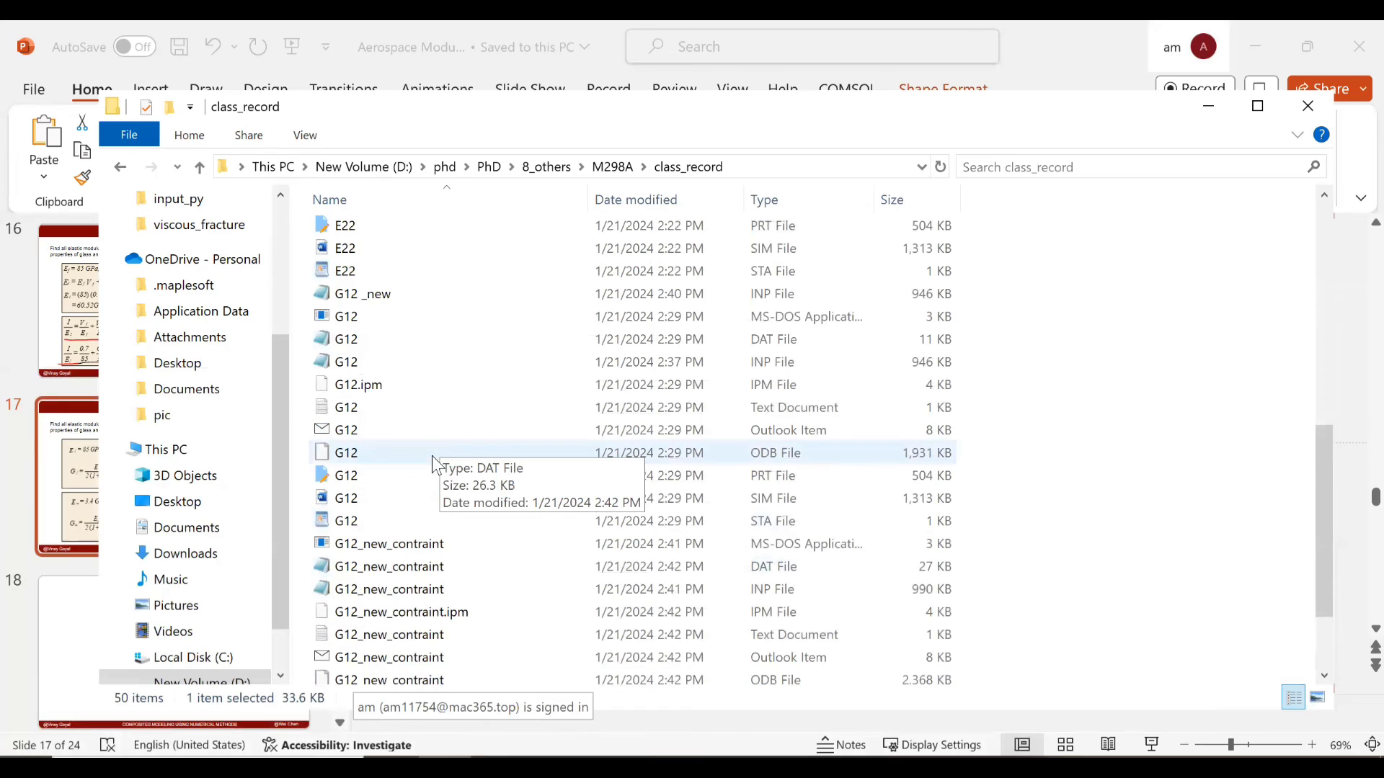
{"action": "left_click", "coordinate": [466, 361]}
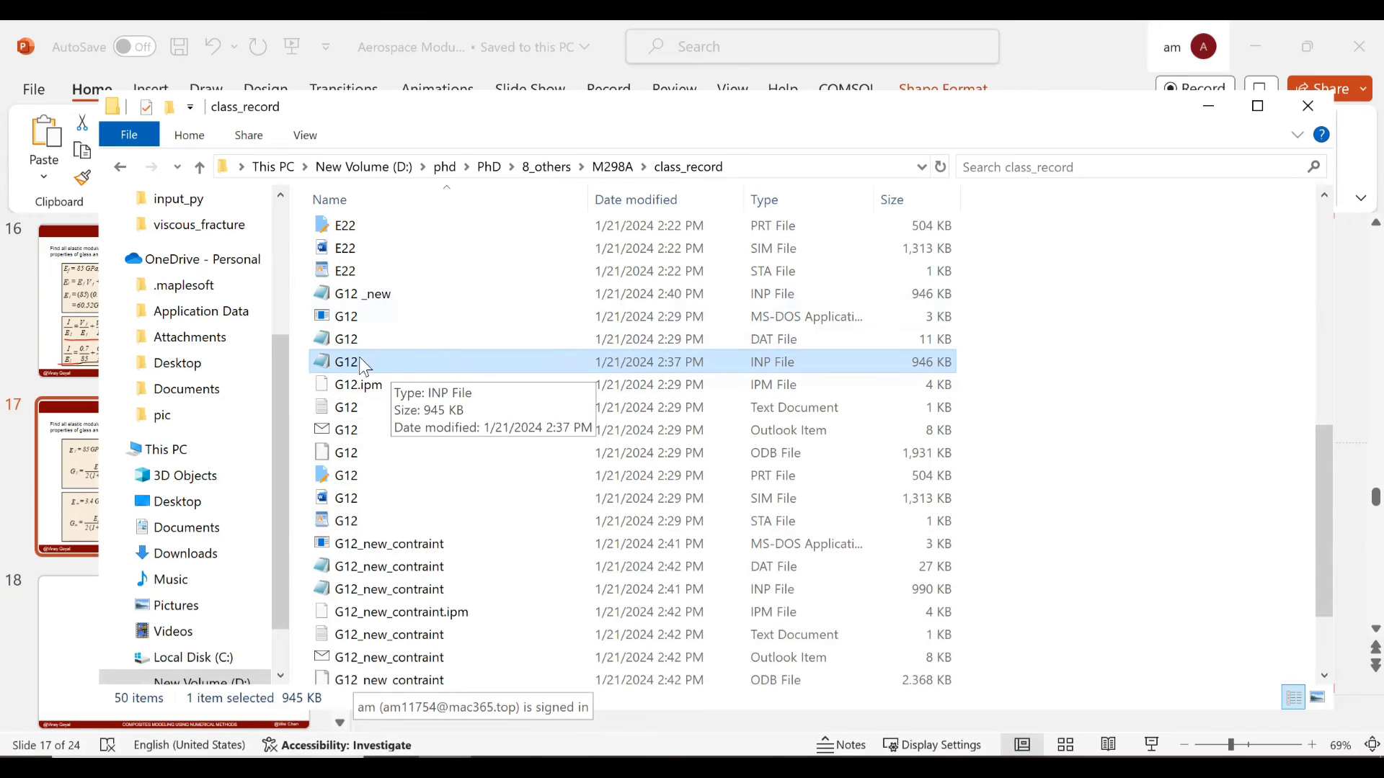
{"action": "double_click", "coordinate": [377, 296]}
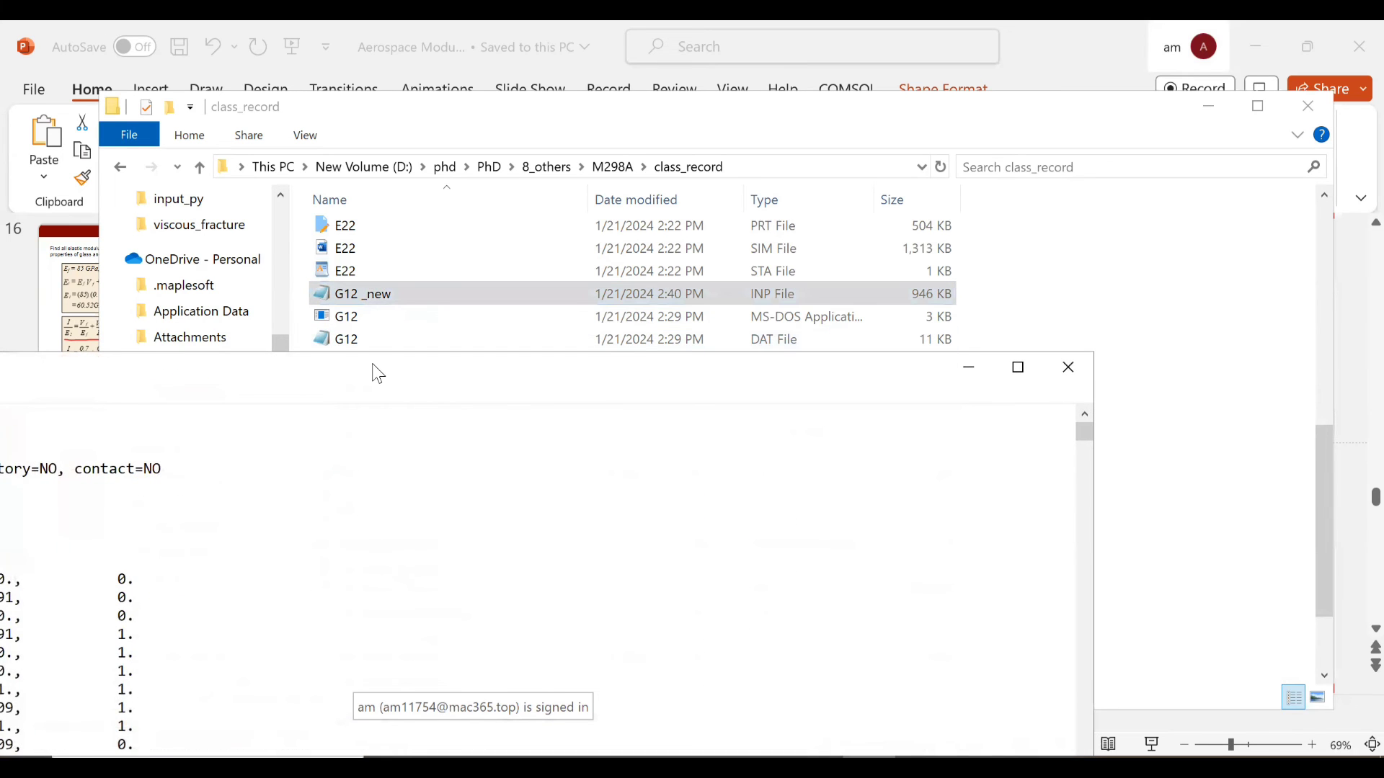
{"action": "double_click", "coordinate": [374, 370]}
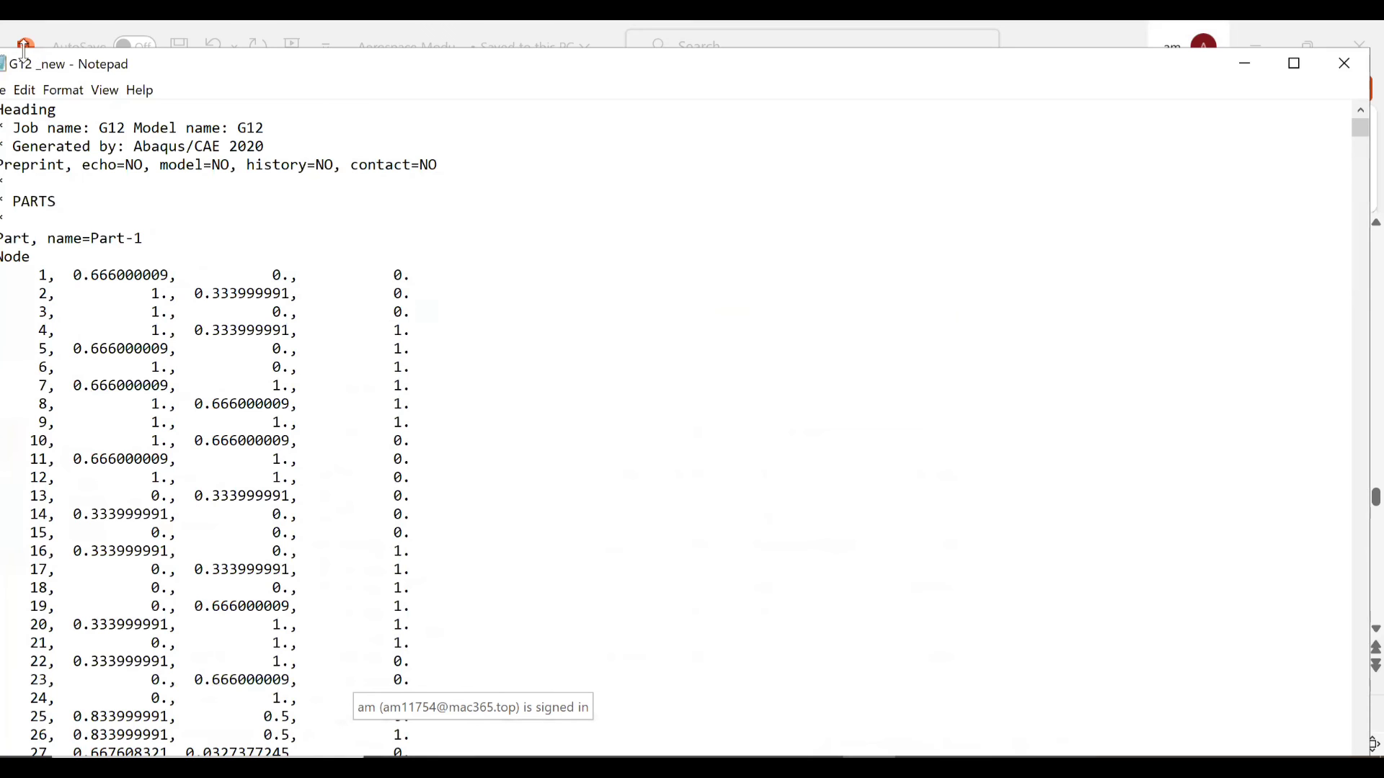
{"action": "left_click_drag", "start_coordinate": [167, 60], "coordinate": [278, 55]}
{"action": "left_click_drag", "start_coordinate": [94, 44], "coordinate": [421, 225]}
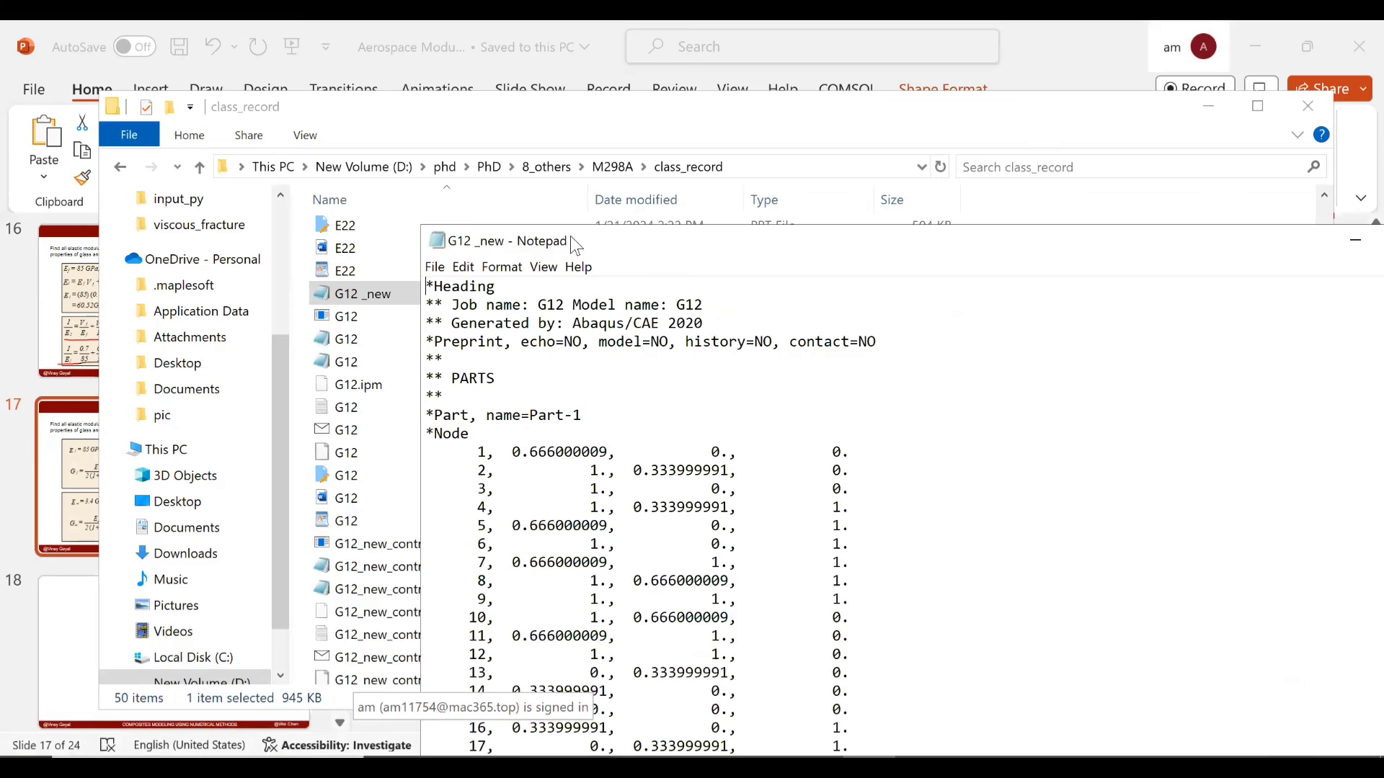
{"action": "left_click_drag", "start_coordinate": [597, 247], "coordinate": [318, 135]}
Highlight the *include,inp=PBC.inp line just above the rf1 constraint in G12 _new.inp, and close the file unchanged.
{"action": "left_click_drag", "start_coordinate": [1191, 195], "coordinate": [1192, 678]}
{"action": "scroll", "coordinate": [505, 483], "scroll_direction": "up", "scroll_amount": 9}
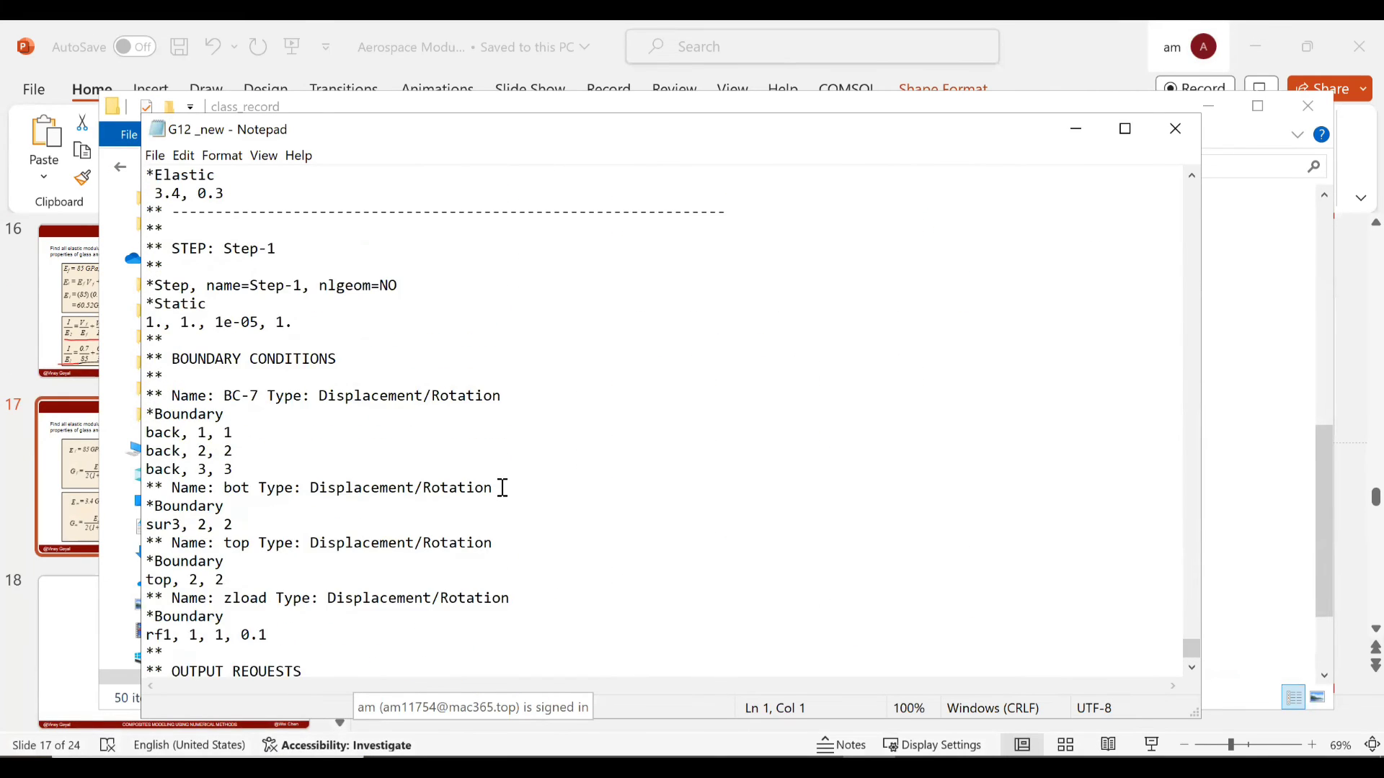
{"action": "scroll", "coordinate": [490, 479], "scroll_direction": "up", "scroll_amount": 4}
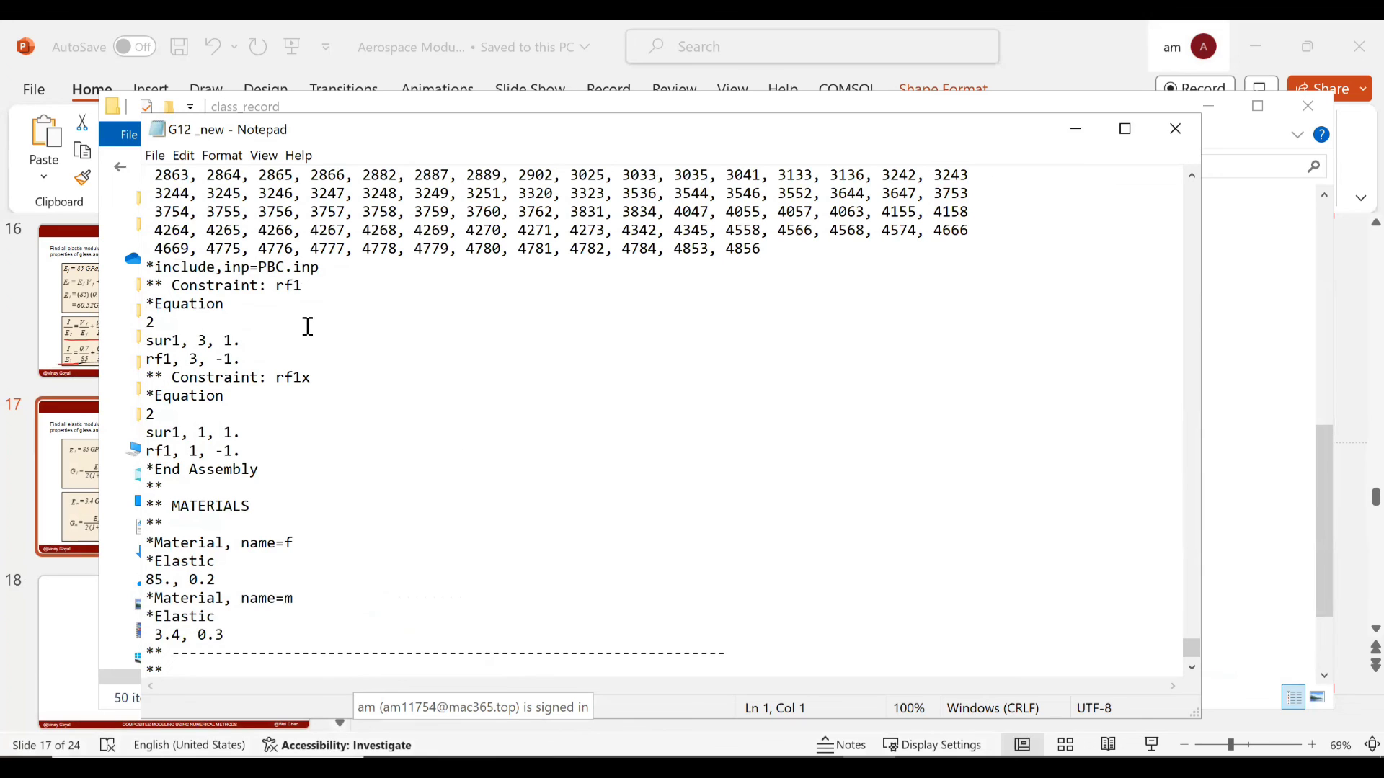
{"action": "scroll", "coordinate": [313, 329], "scroll_direction": "up", "scroll_amount": 2}
{"action": "scroll", "coordinate": [314, 329], "scroll_direction": "up", "scroll_amount": 1}
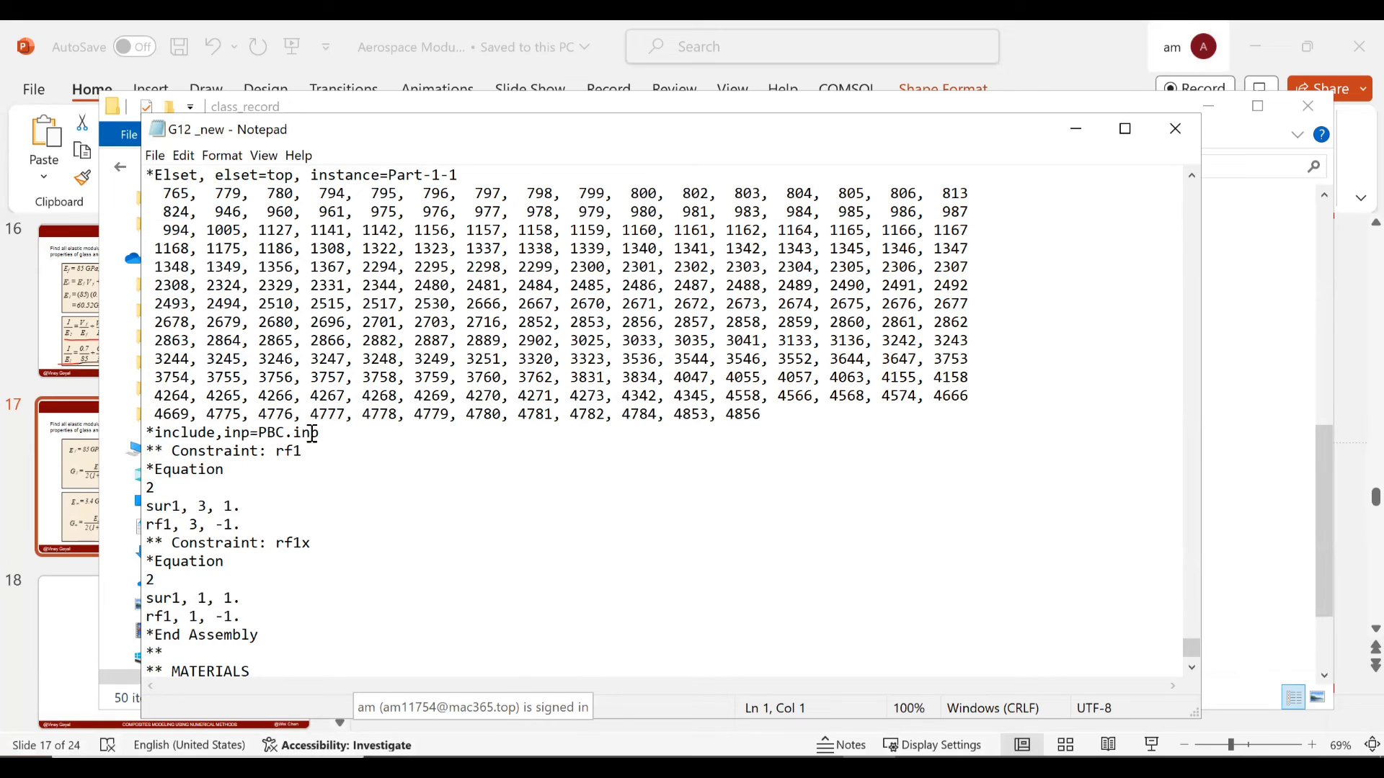
{"action": "left_click_drag", "start_coordinate": [338, 435], "coordinate": [144, 432]}
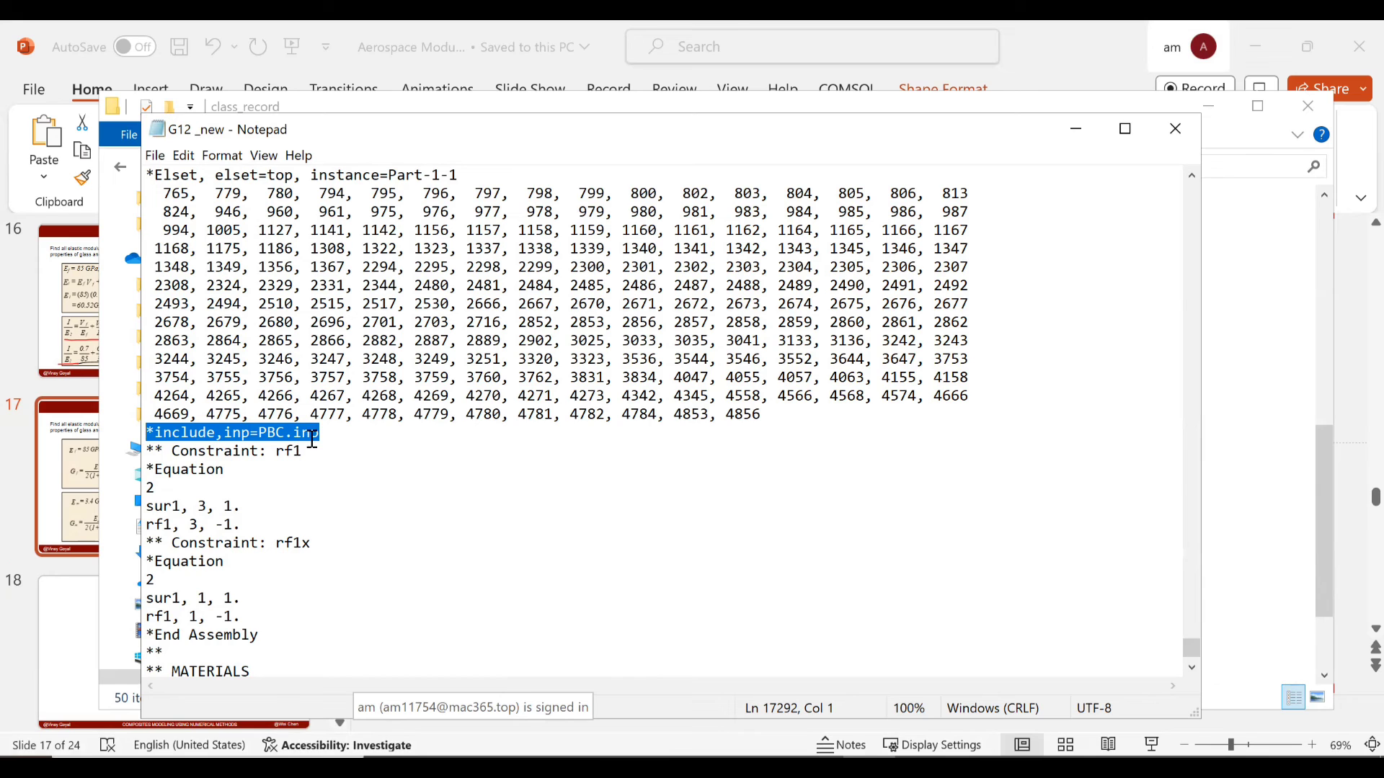
{"action": "left_click", "coordinate": [1174, 128]}
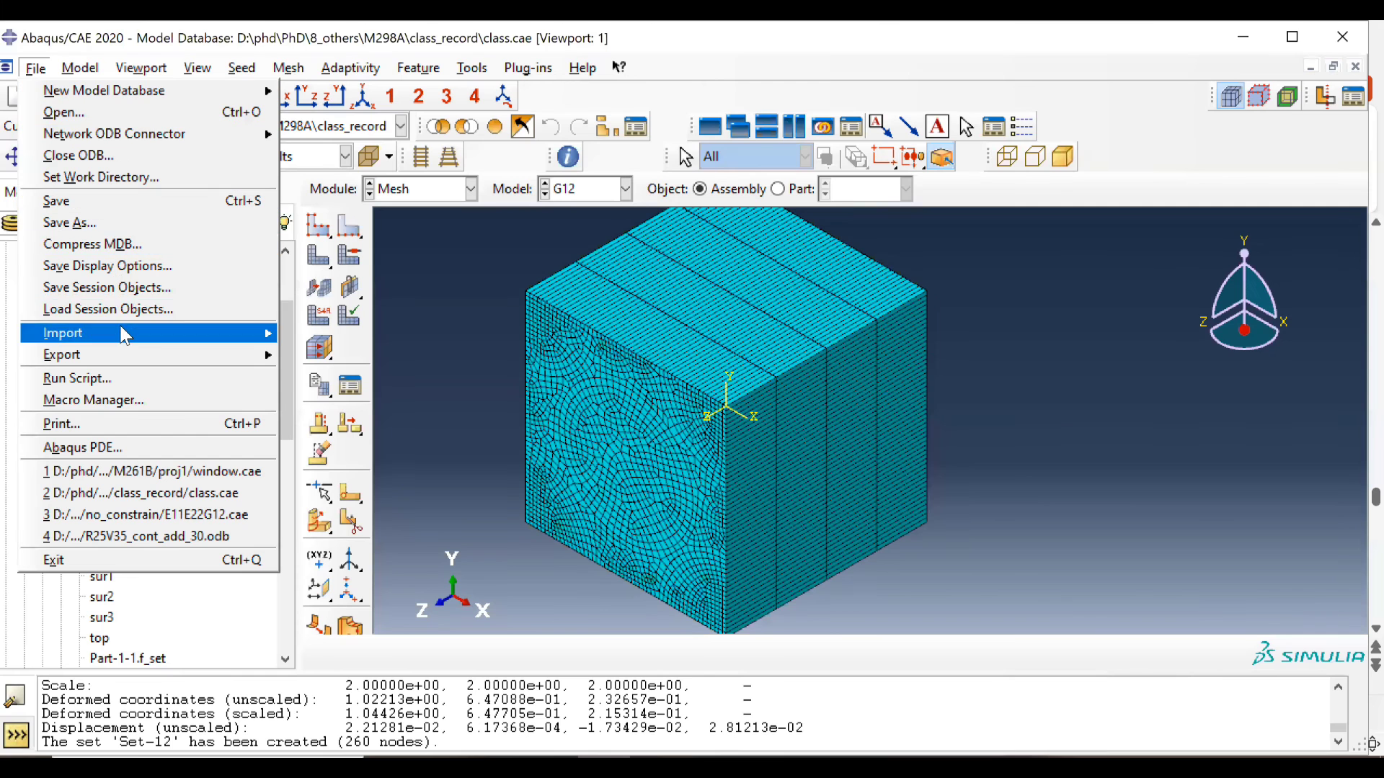
Choose G12 _new.inp from the Abaqus input files for a model import, and cancel the import.
{"action": "mouse_move", "coordinate": [120, 330]}
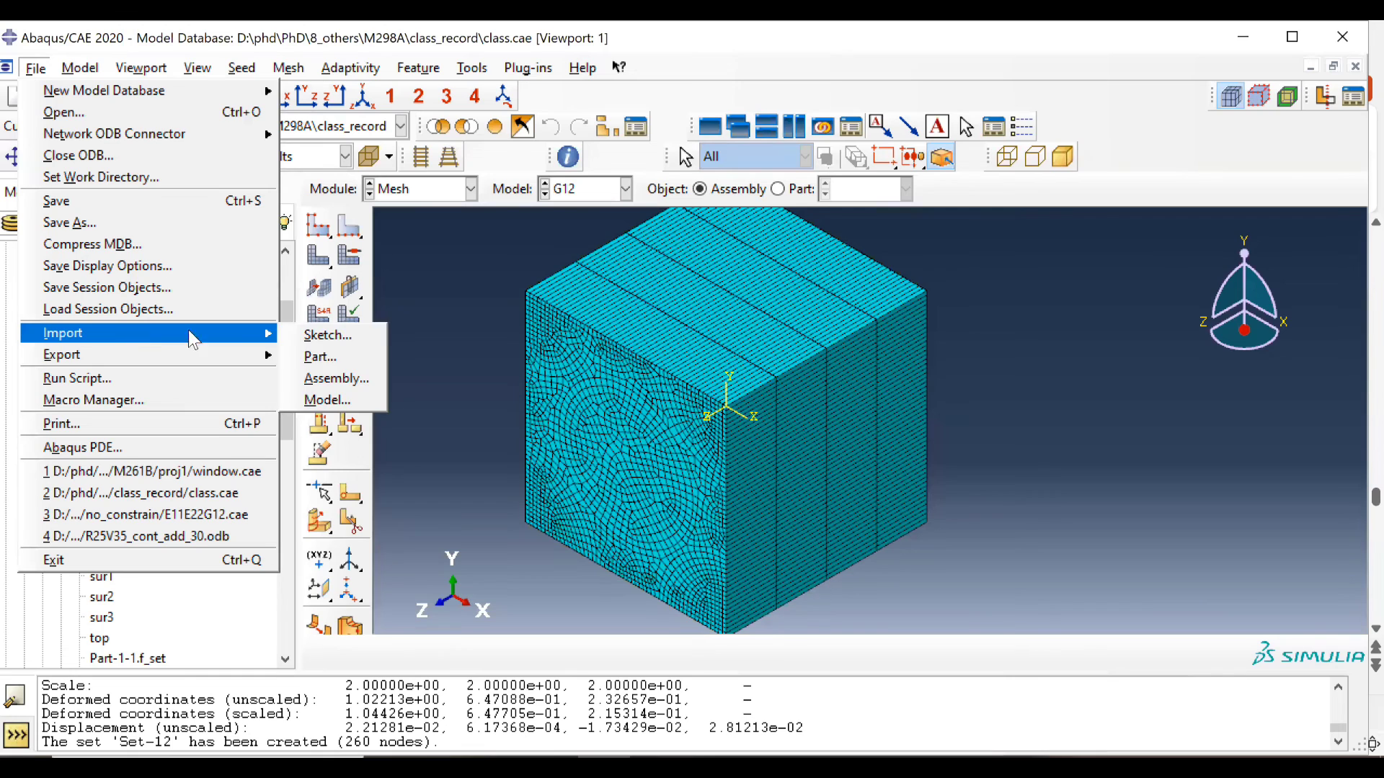
{"action": "left_click", "coordinate": [328, 400]}
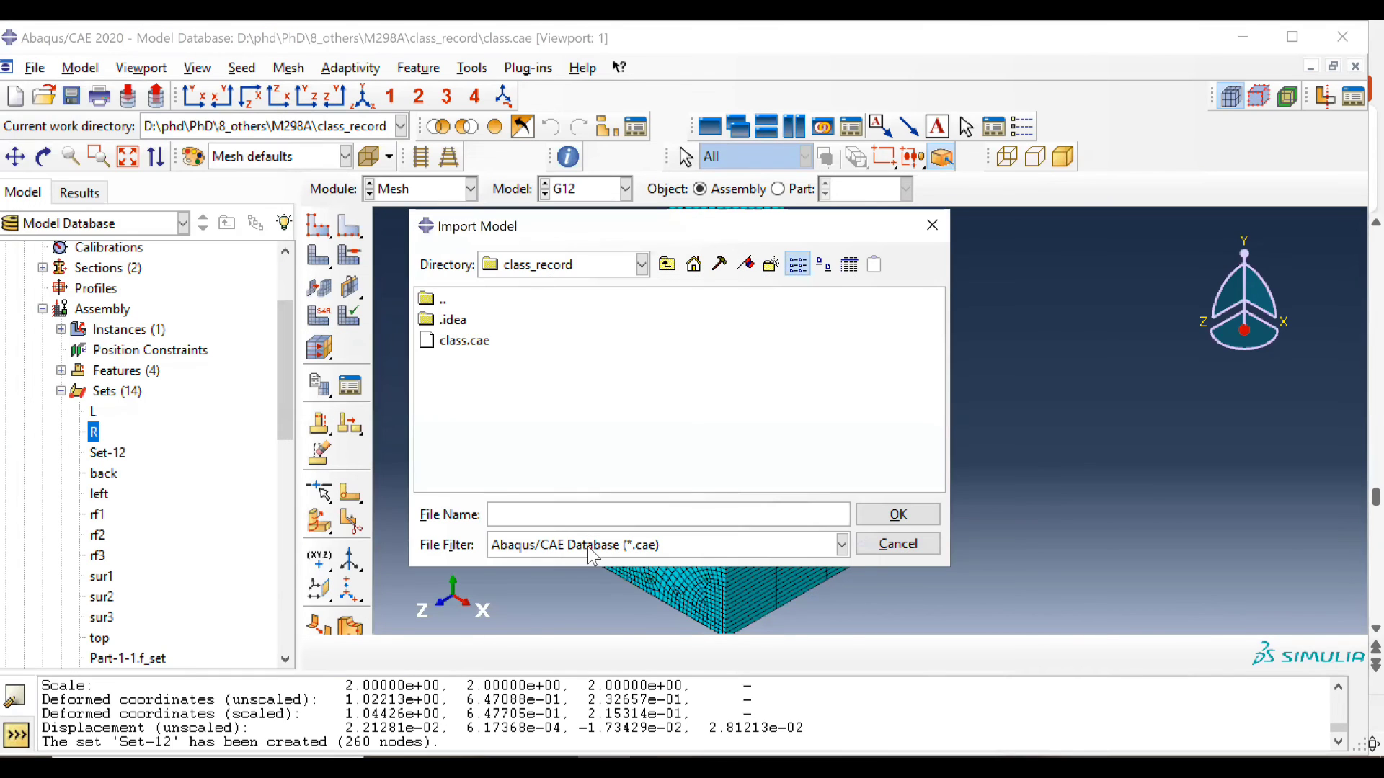
{"action": "left_click", "coordinate": [592, 546]}
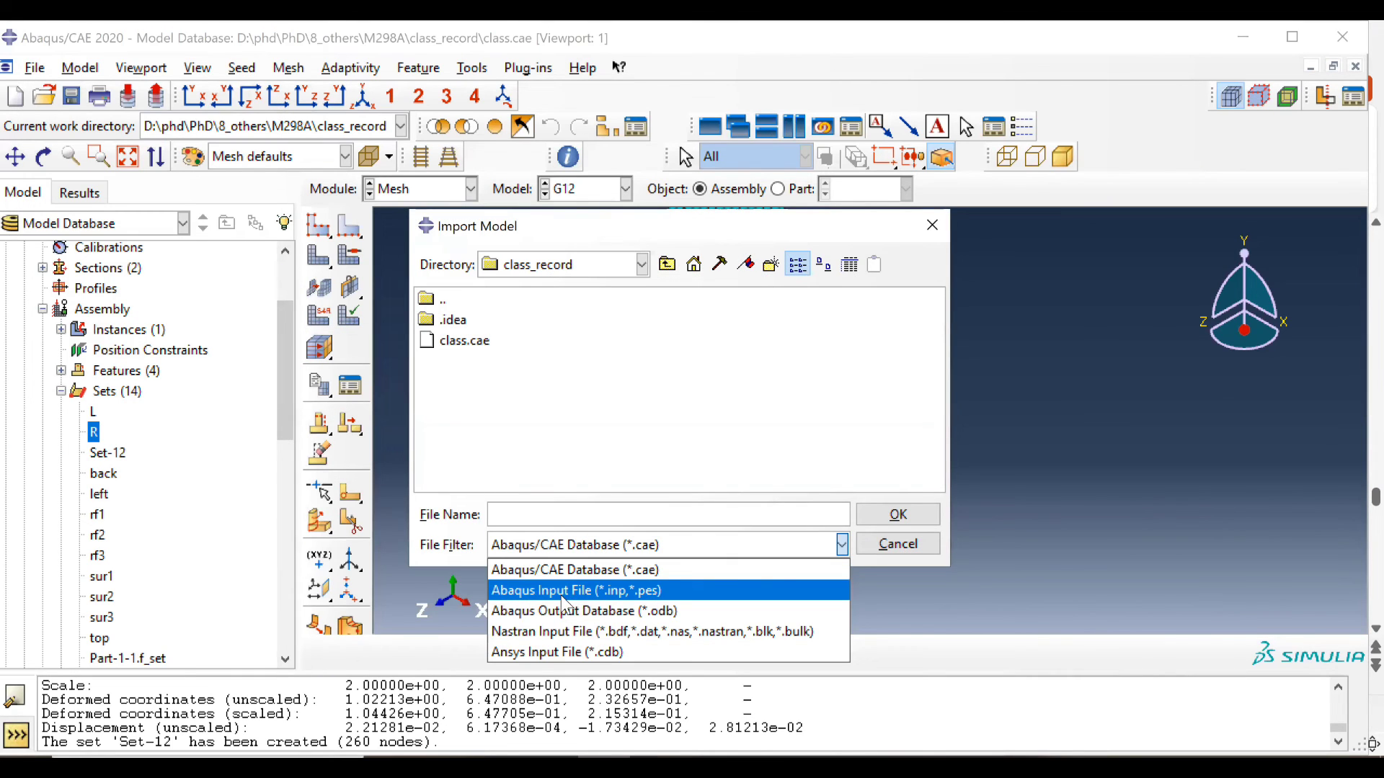
{"action": "left_click", "coordinate": [560, 595]}
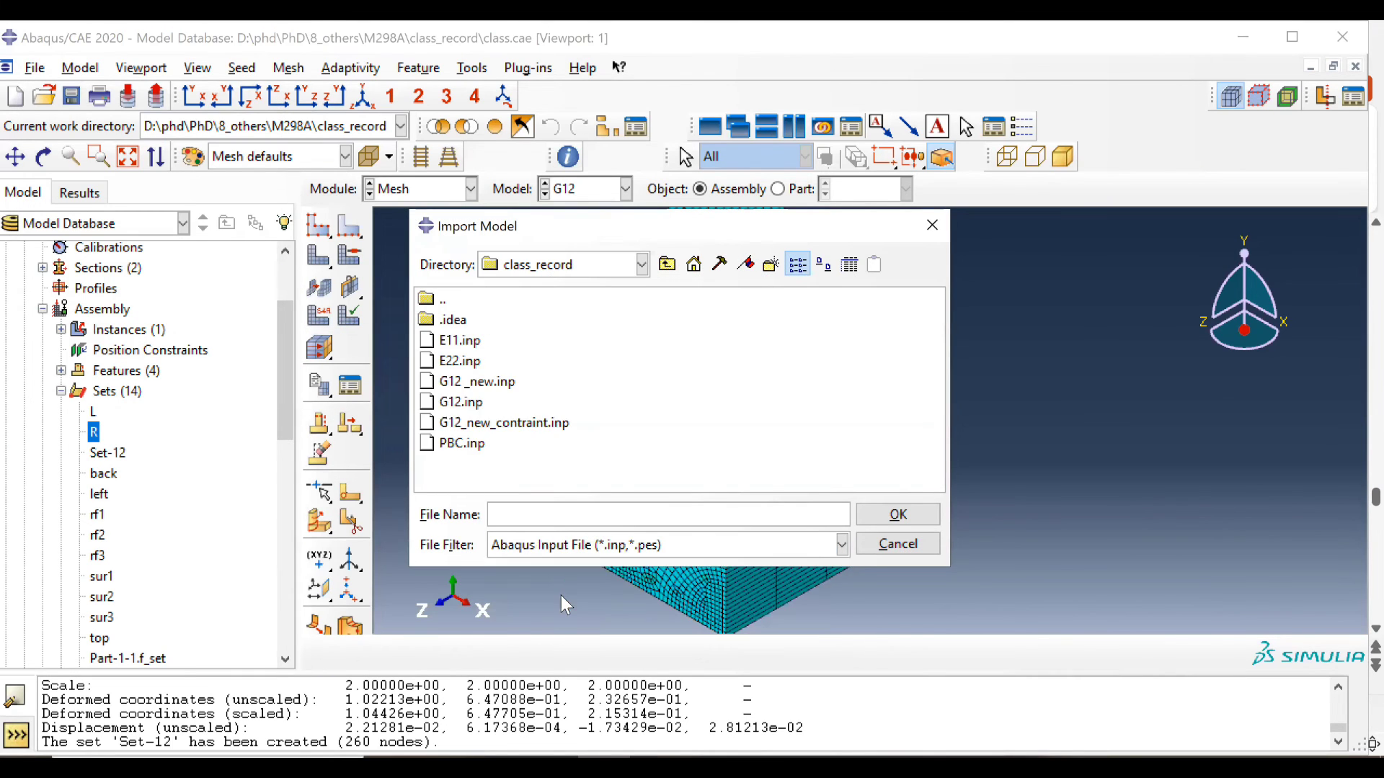
{"action": "left_click", "coordinate": [476, 403]}
{"action": "left_click", "coordinate": [482, 384]}
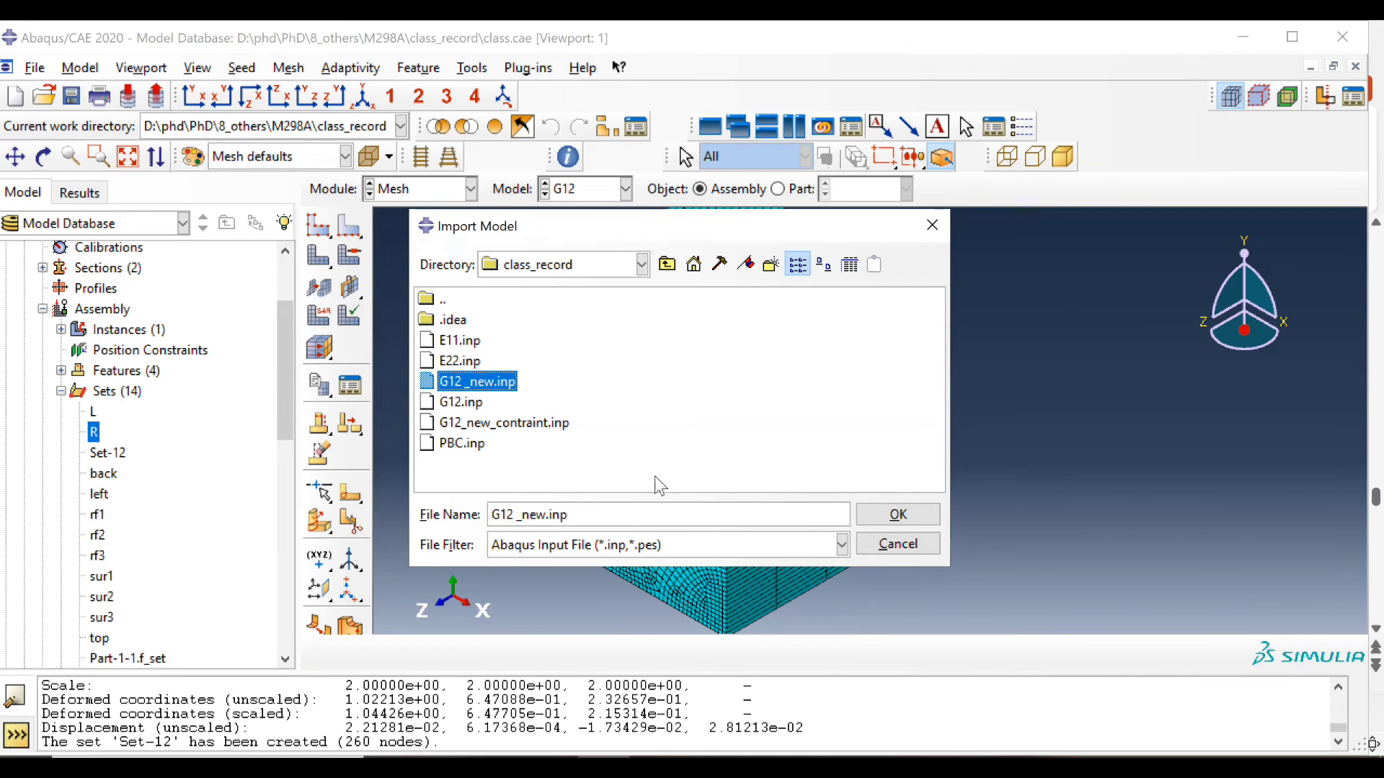
{"action": "left_click", "coordinate": [881, 542]}
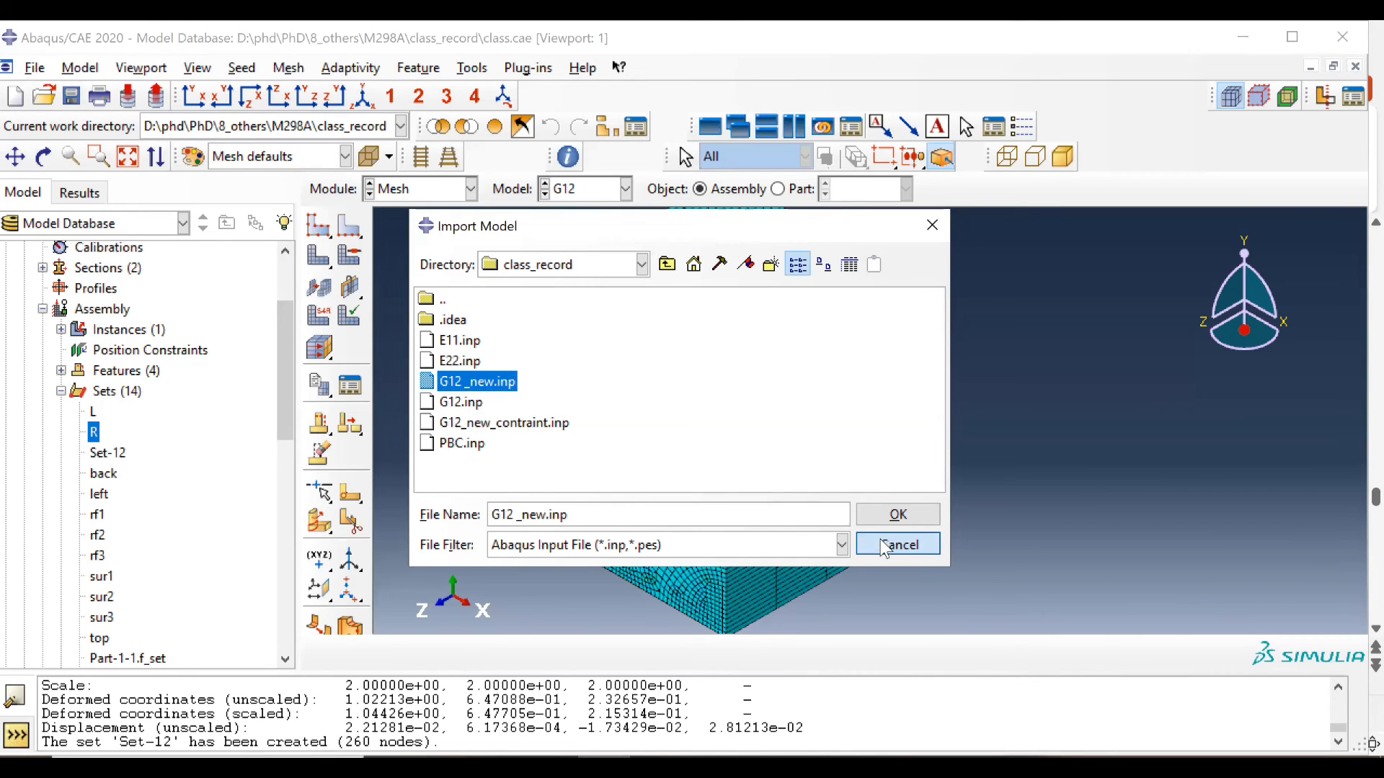
Make G12 _new the current model and display it in the Interaction module to inspect its constraint markers.
{"action": "left_click", "coordinate": [573, 190]}
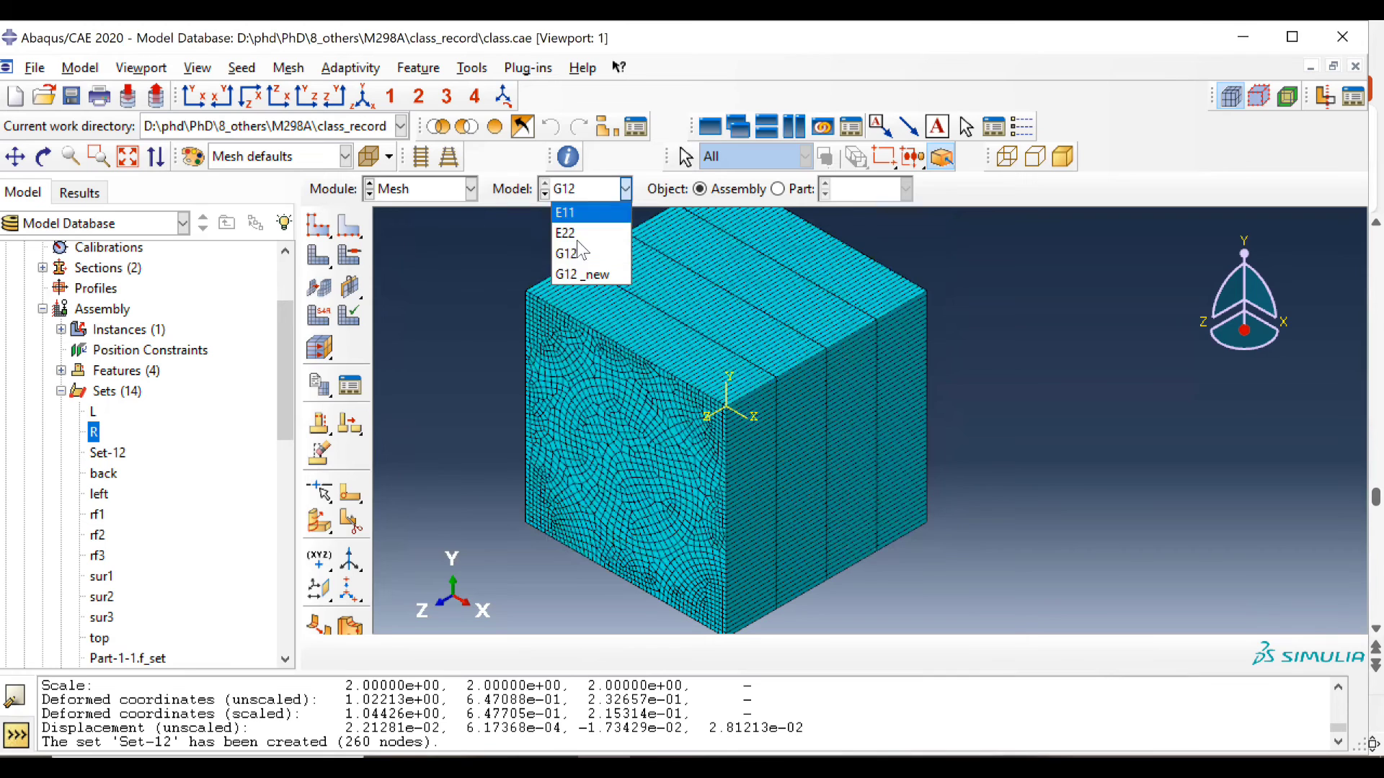
{"action": "left_click", "coordinate": [583, 274]}
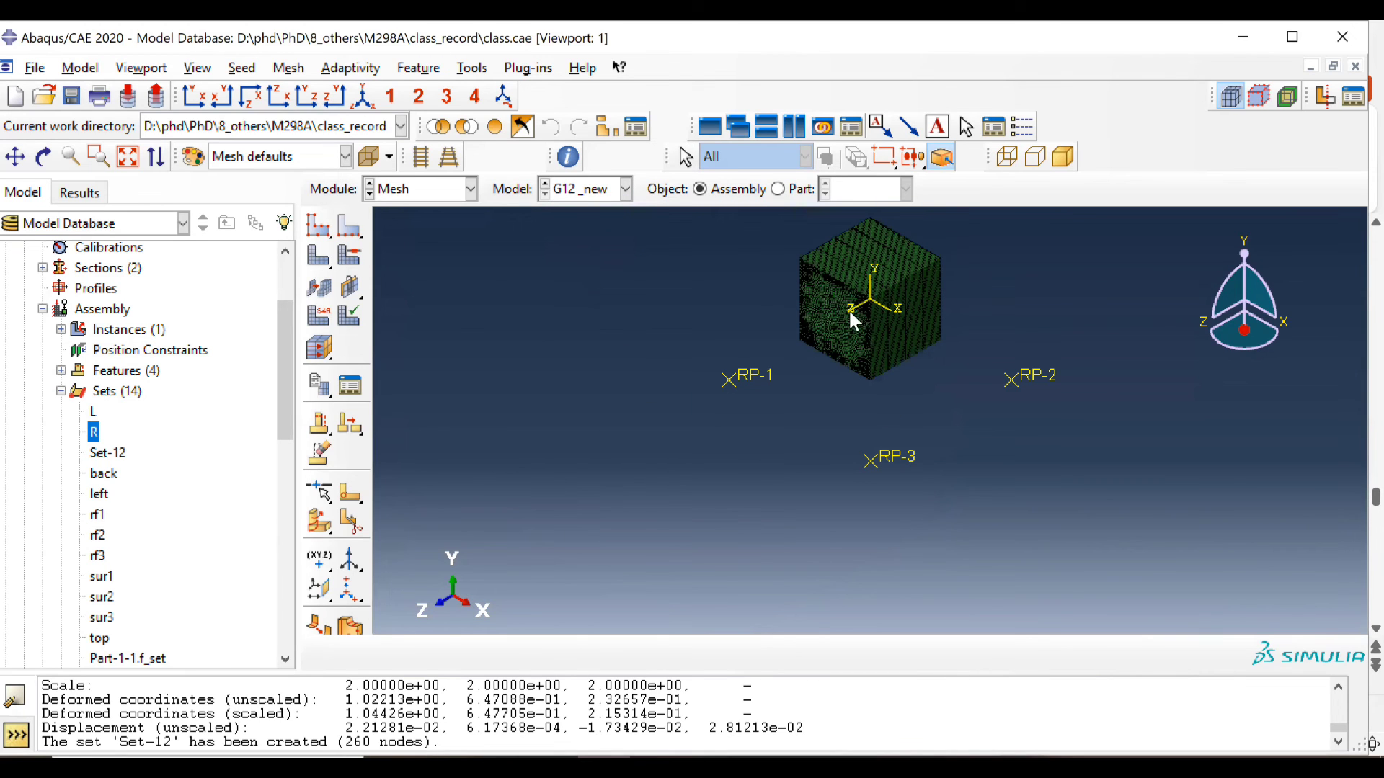
{"action": "scroll", "coordinate": [754, 367], "scroll_direction": "up", "scroll_amount": 5}
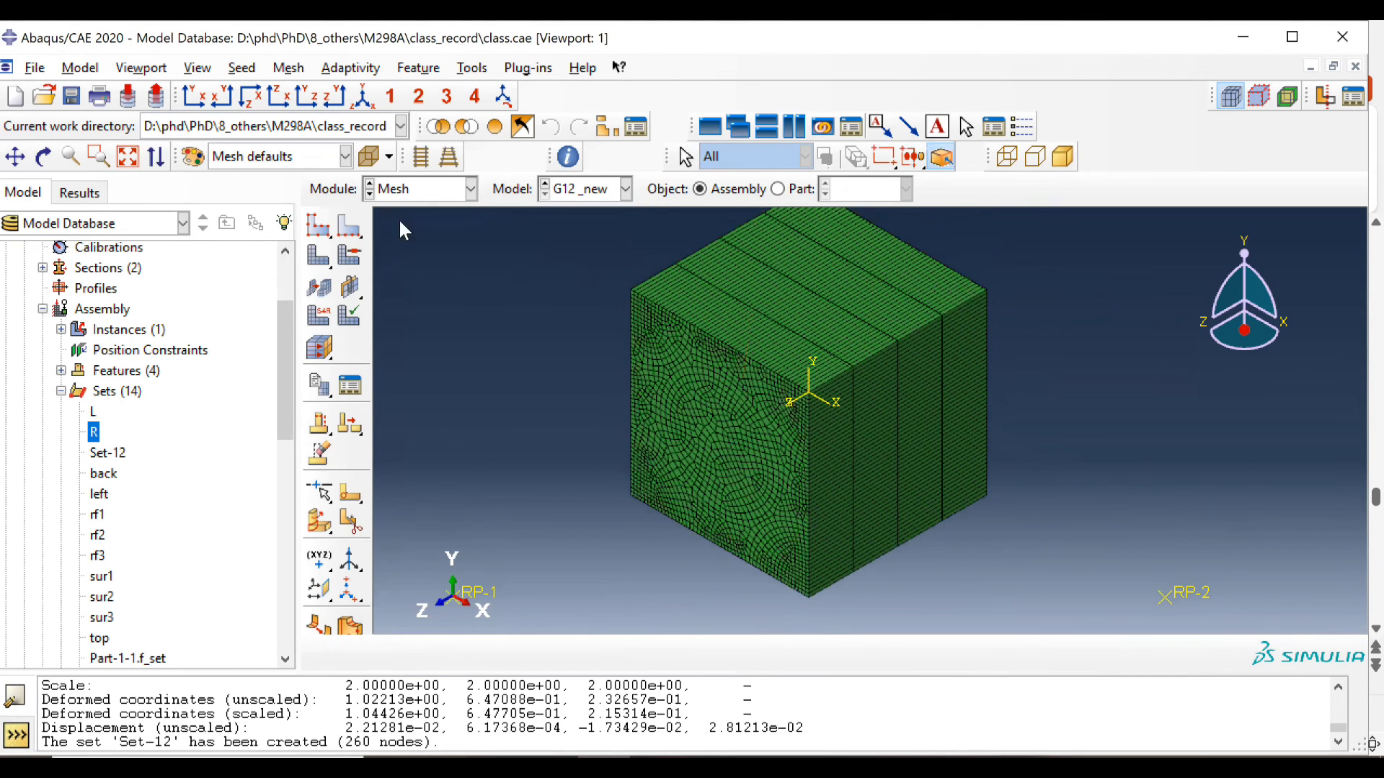
{"action": "left_click", "coordinate": [405, 190]}
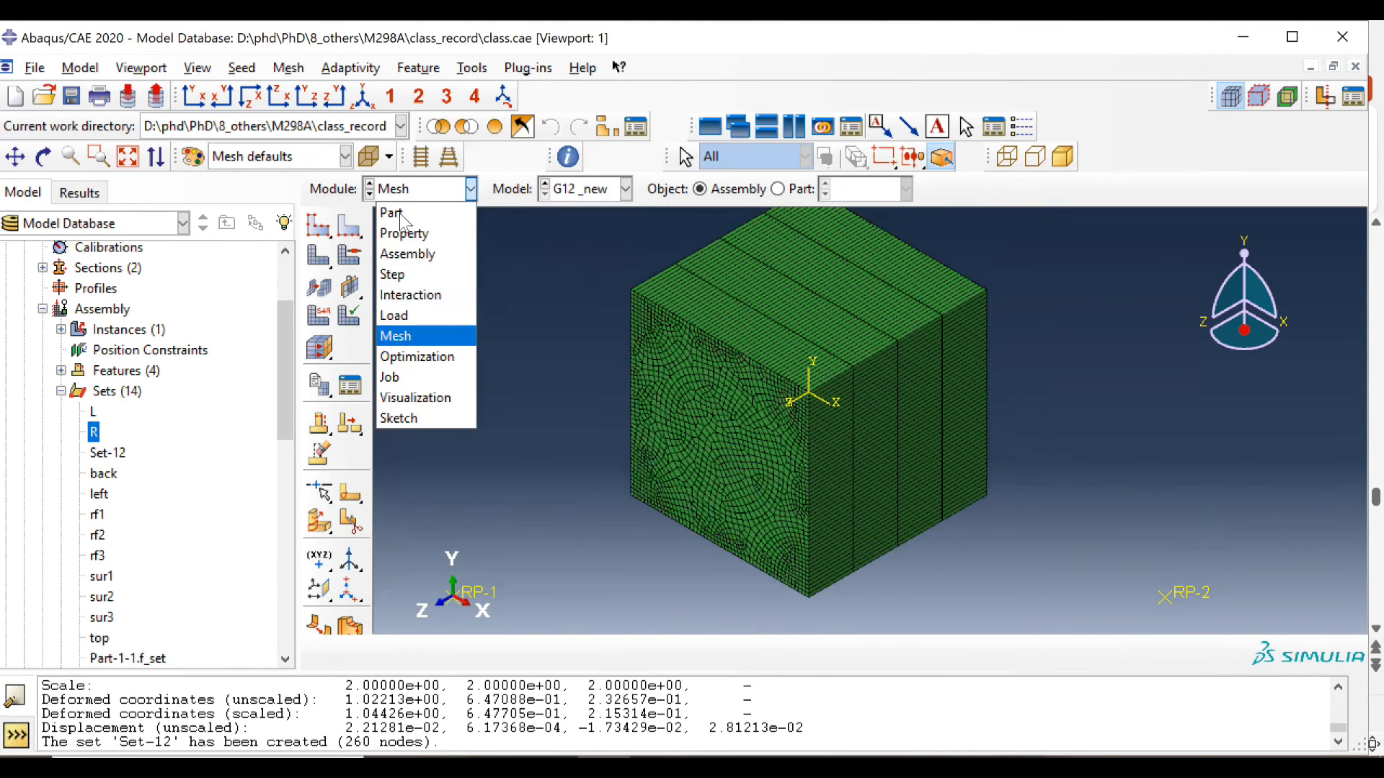
{"action": "left_click", "coordinate": [410, 297]}
{"action": "middle_click_drag", "start_coordinate": [691, 369], "coordinate": [724, 366], "text": "ctrl+alt"}
{"action": "scroll", "coordinate": [692, 415], "scroll_direction": "up", "scroll_amount": 3}
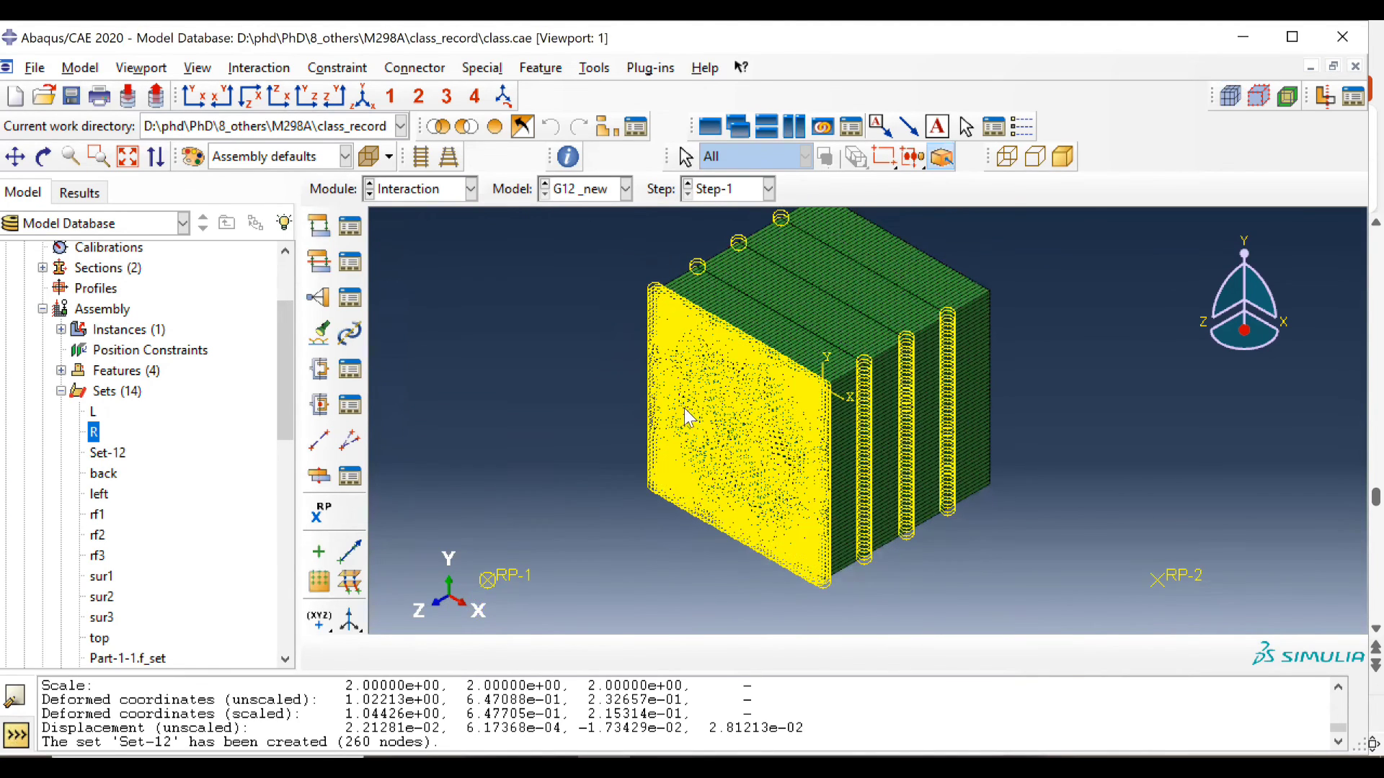
{"action": "scroll", "coordinate": [648, 425], "scroll_direction": "down", "scroll_amount": 2}
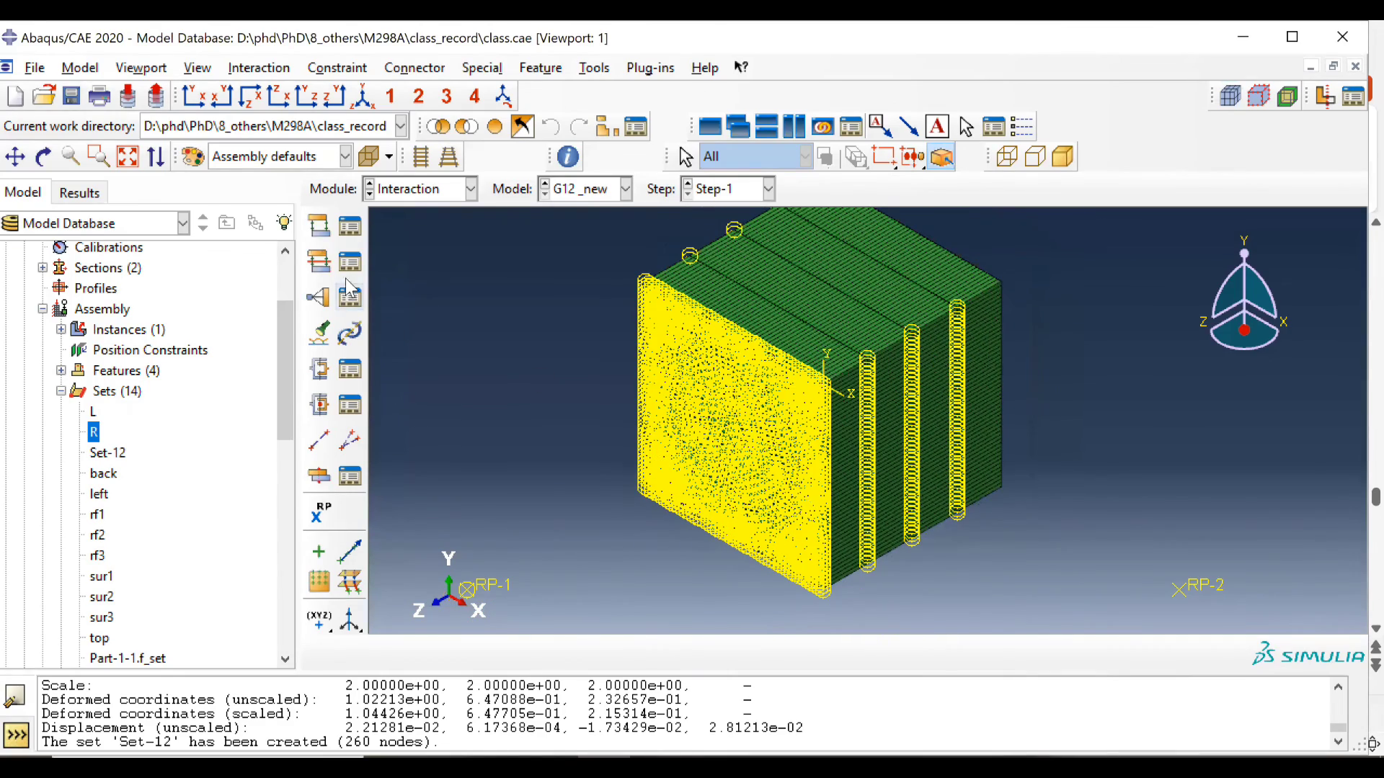
Browse the Constraint Manager, inspect the terms and paired nodes of equation constraint Eqn-170, and close its definition unchanged.
{"action": "left_click", "coordinate": [346, 301]}
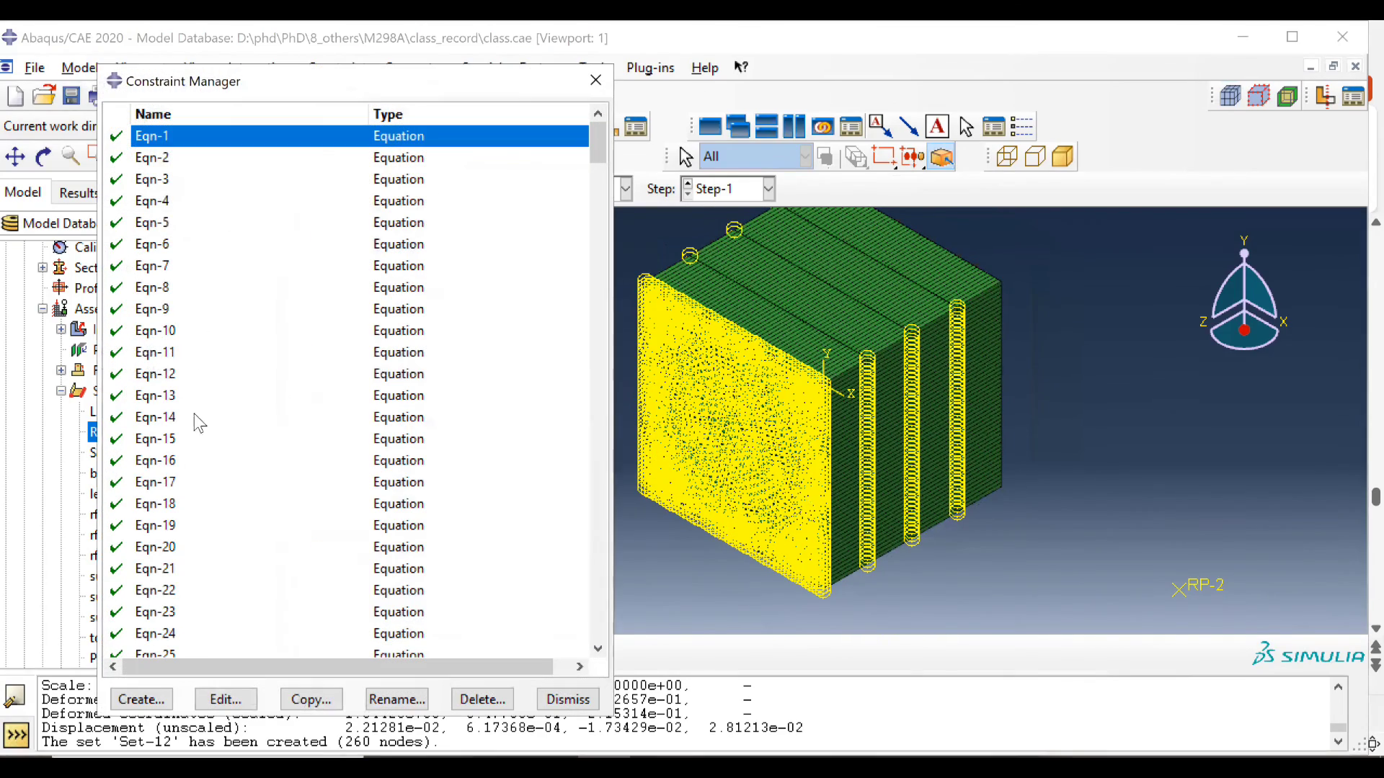
{"action": "scroll", "coordinate": [288, 421], "scroll_direction": "down", "scroll_amount": 20}
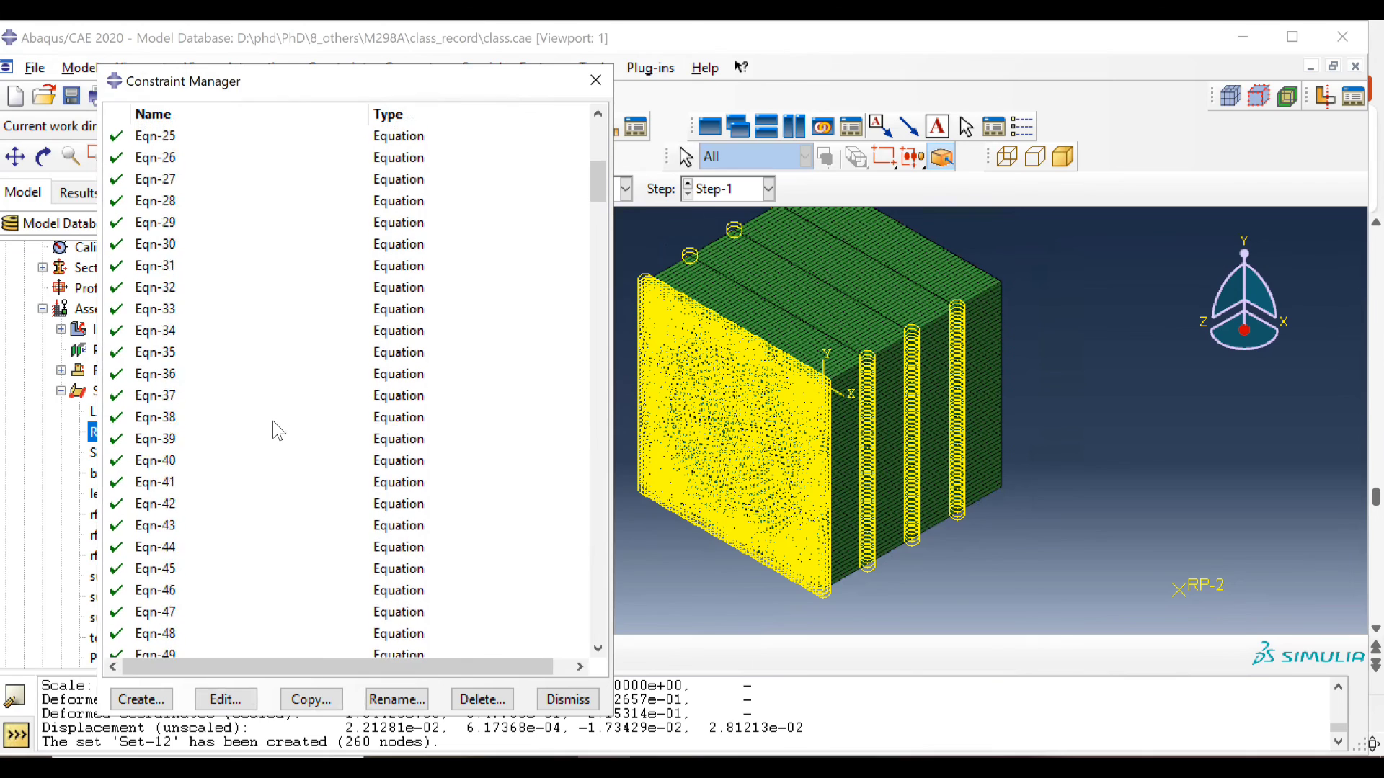
{"action": "scroll", "coordinate": [261, 424], "scroll_direction": "down", "scroll_amount": 20}
{"action": "double_click", "coordinate": [260, 357]}
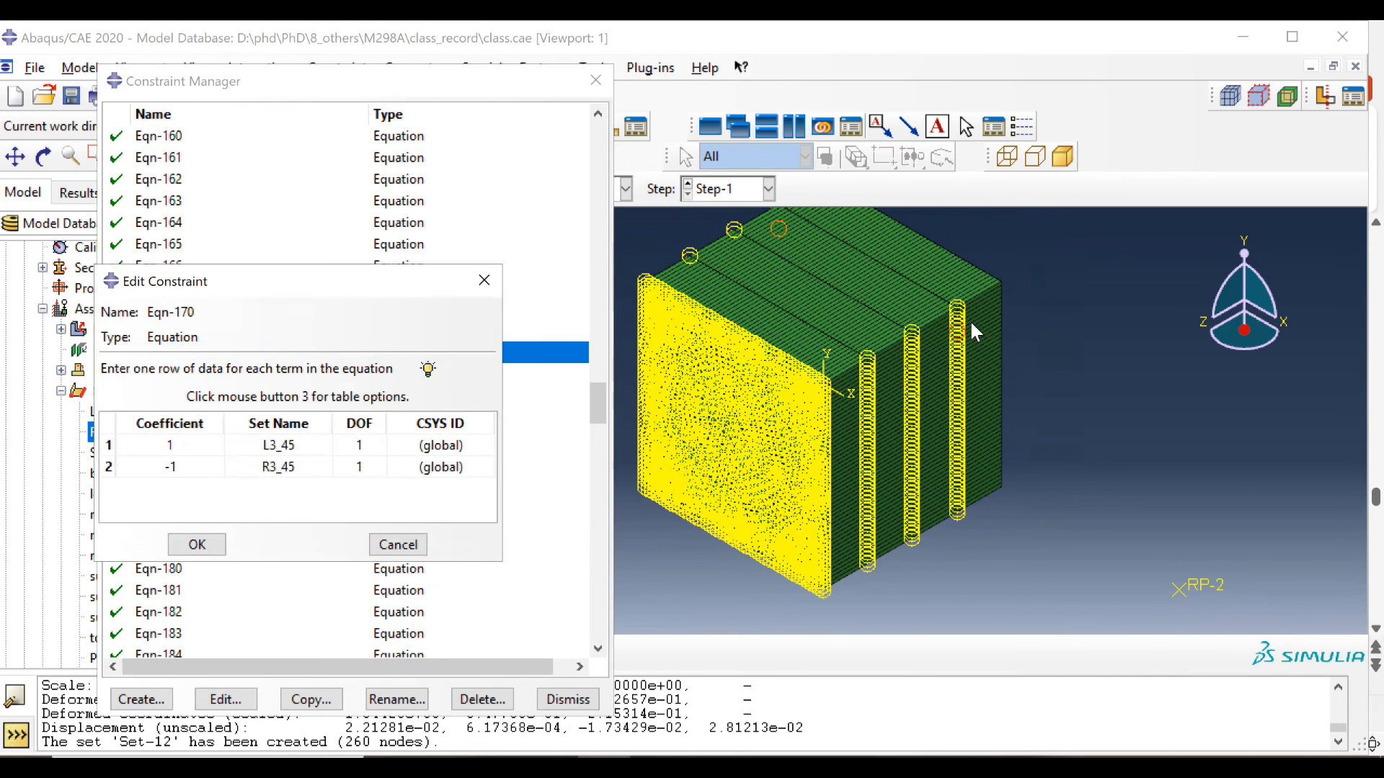
{"action": "scroll", "coordinate": [957, 325], "scroll_direction": "down", "scroll_amount": 5}
{"action": "middle_click_drag", "start_coordinate": [953, 332], "coordinate": [1087, 548], "text": "ctrl+alt"}
{"action": "middle_click_drag", "start_coordinate": [857, 476], "coordinate": [885, 430], "text": "ctrl+alt"}
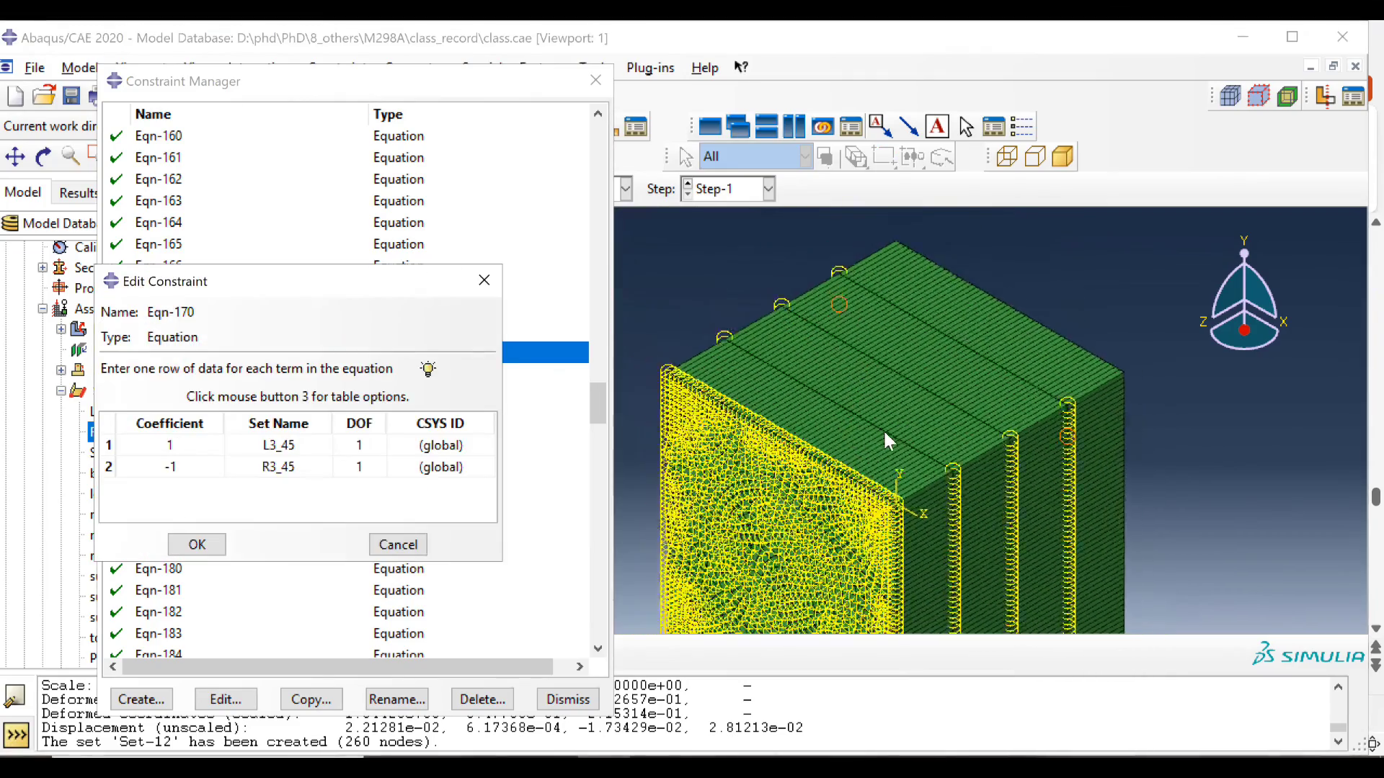
{"action": "scroll", "coordinate": [885, 430], "scroll_direction": "up", "scroll_amount": 1}
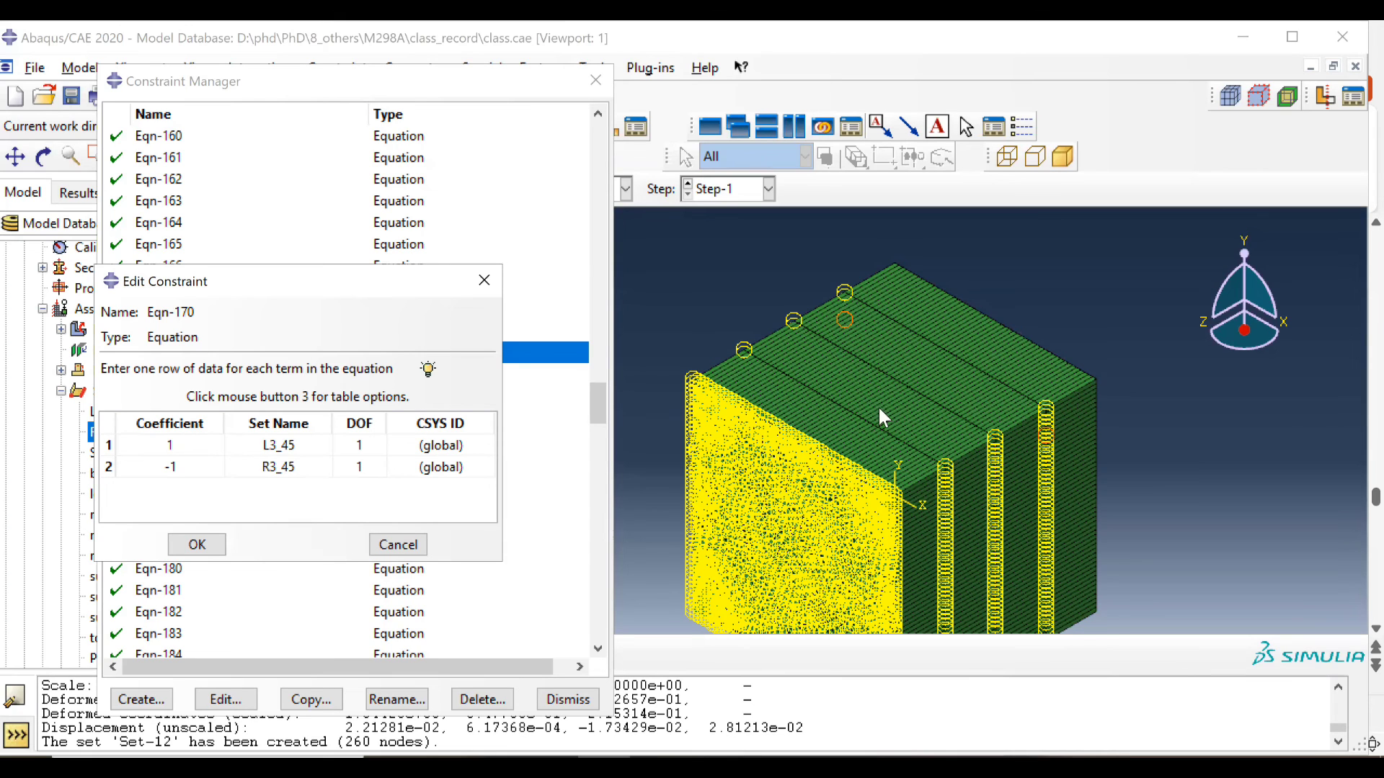
{"action": "left_click", "coordinate": [485, 280]}
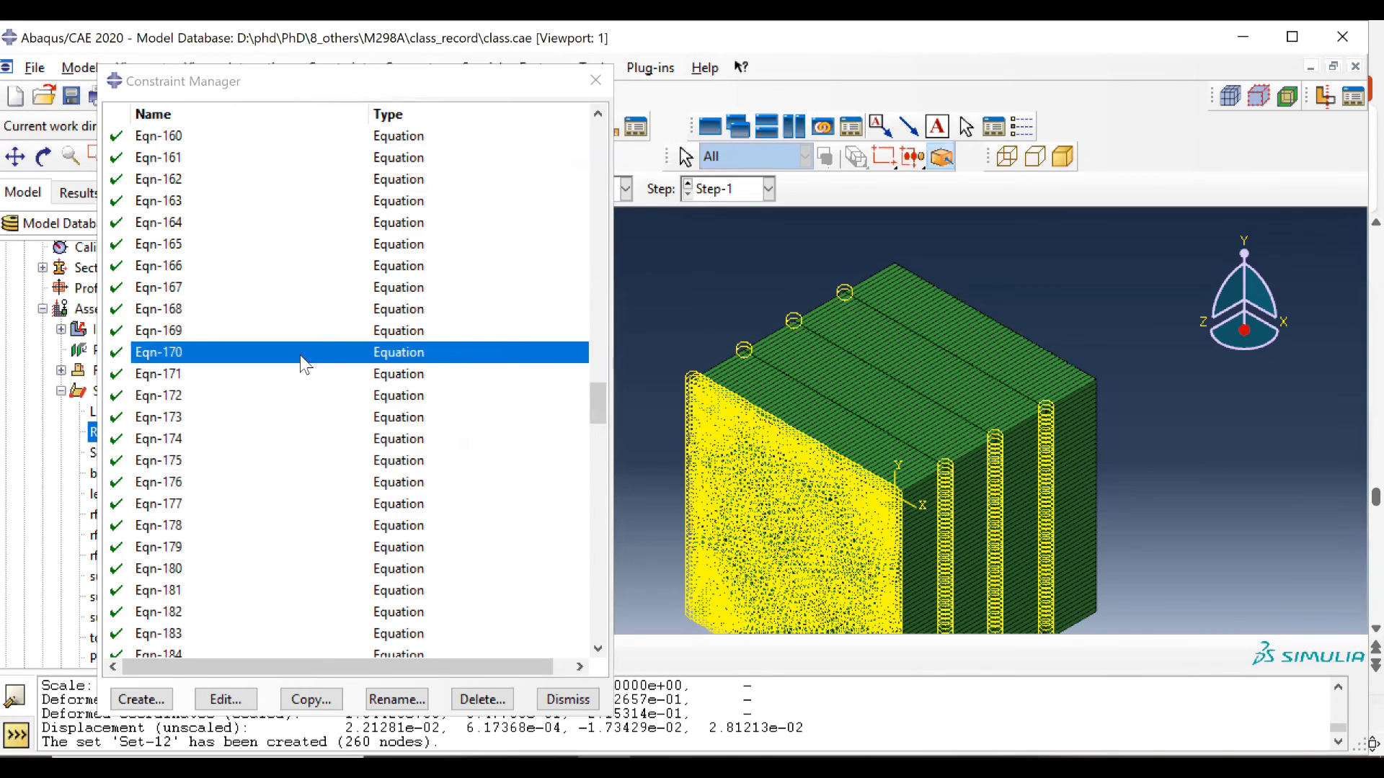
Inspect further equation constraints from across the list, including Eqn-285 and Eqn-4, and close each definition unchanged.
{"action": "scroll", "coordinate": [277, 503], "scroll_direction": "down", "scroll_amount": 20}
{"action": "double_click", "coordinate": [279, 503]}
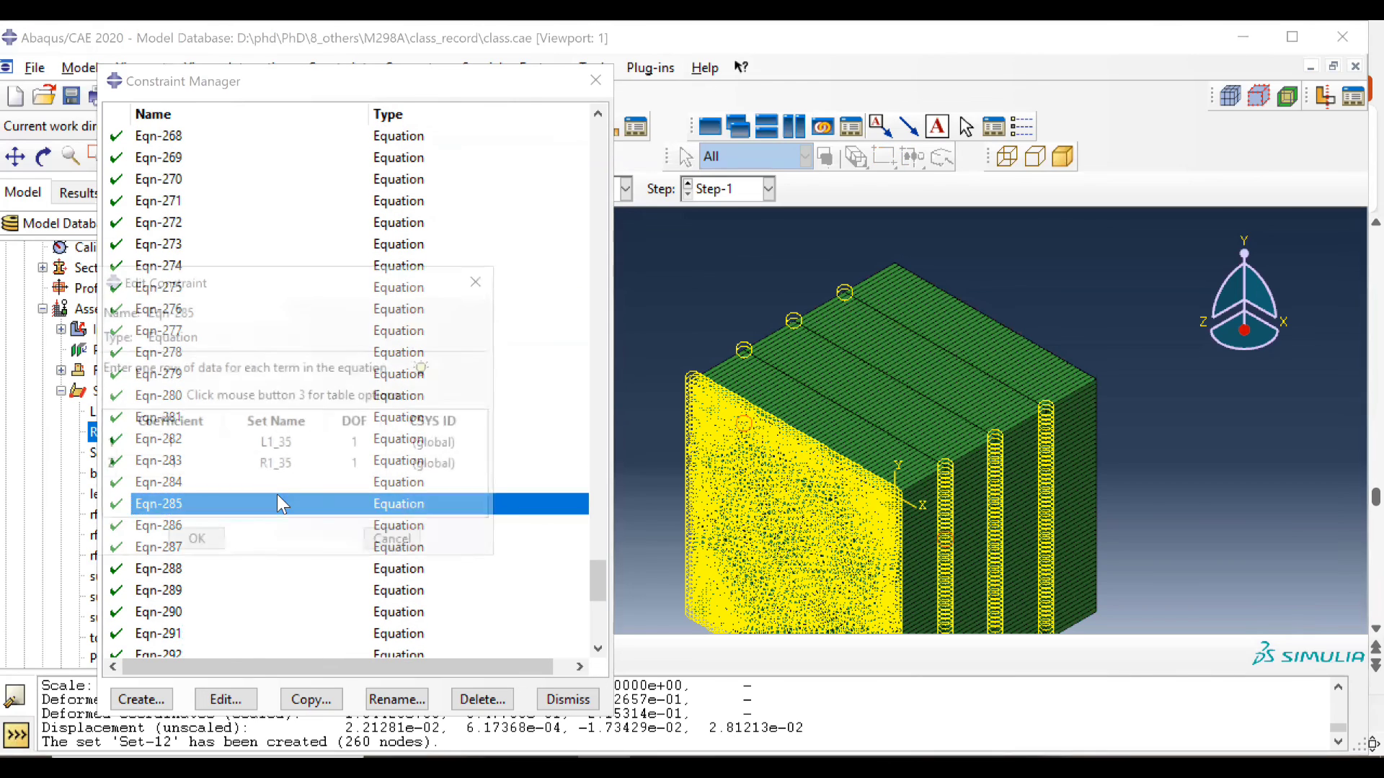
{"action": "left_click", "coordinate": [470, 283]}
{"action": "left_click", "coordinate": [597, 649]}
{"action": "scroll", "coordinate": [597, 649], "scroll_direction": "down", "scroll_amount": 5}
{"action": "double_click", "coordinate": [441, 603]}
{"action": "left_click", "coordinate": [482, 279]}
{"action": "left_click_drag", "start_coordinate": [594, 647], "coordinate": [598, 137]}
{"action": "double_click", "coordinate": [441, 201]}
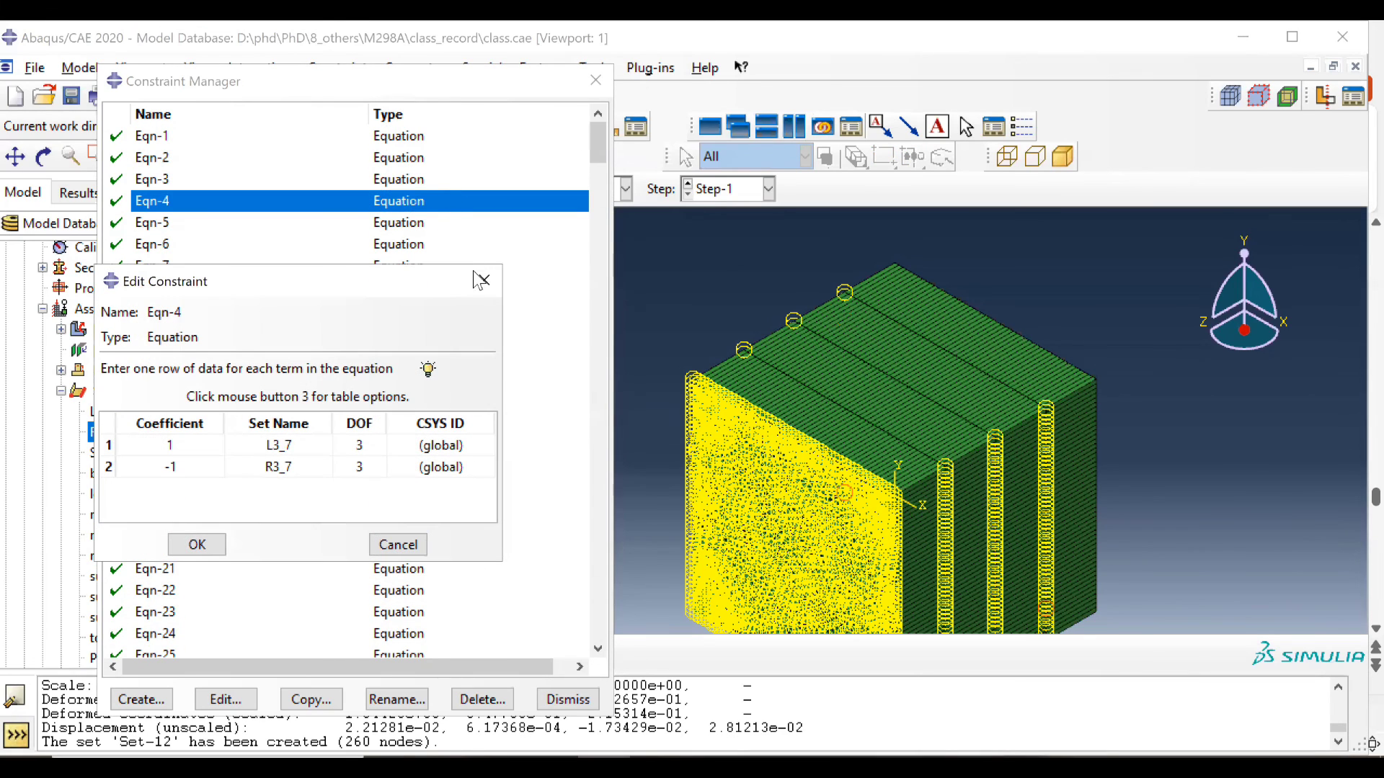
{"action": "middle_click_drag", "start_coordinate": [902, 496], "coordinate": [886, 382], "text": "ctrl+alt"}
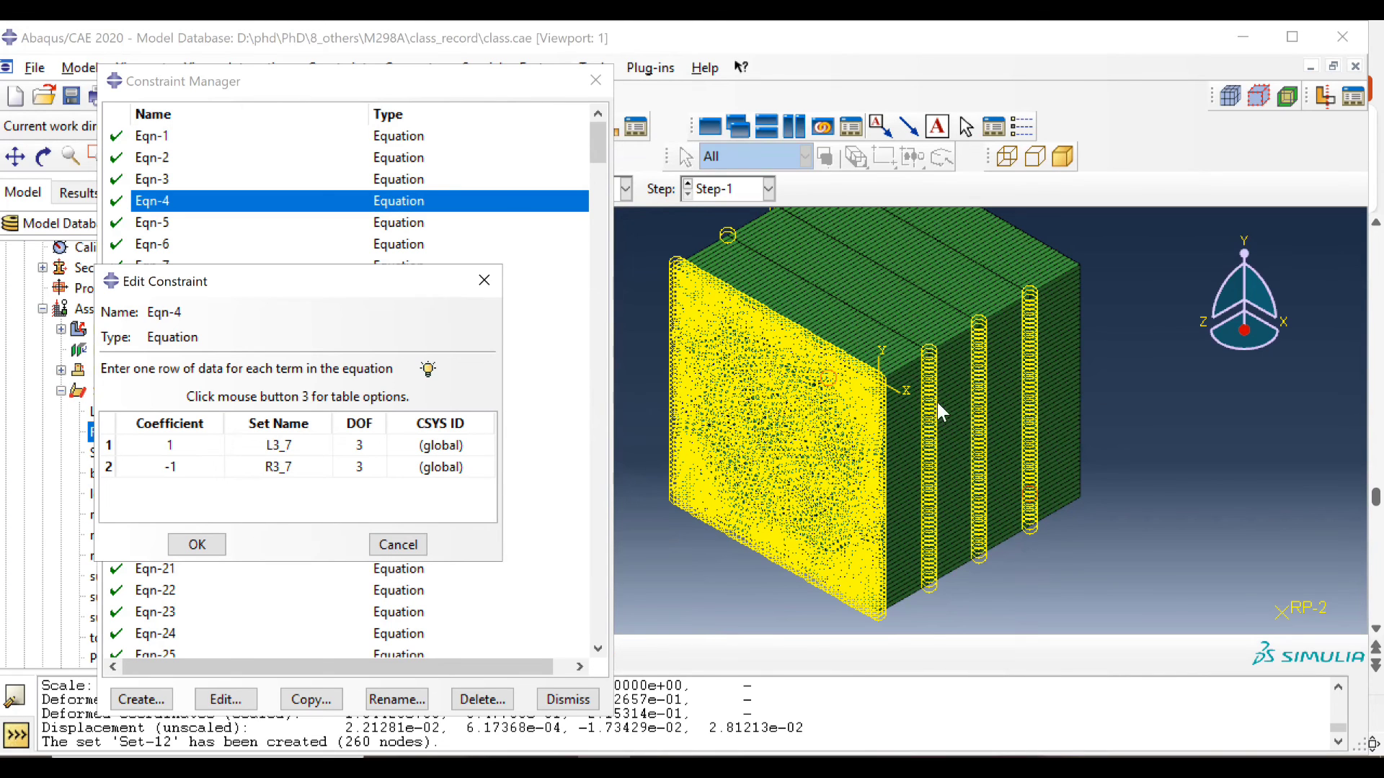
{"action": "left_click", "coordinate": [485, 281]}
Examine the constrained faces of G12 _new from another angle and close the Constraint Manager.
{"action": "left_click_drag", "start_coordinate": [883, 594], "coordinate": [911, 500], "text": "ctrl+alt"}
{"action": "middle_click_drag", "start_coordinate": [913, 500], "coordinate": [1022, 422], "text": "ctrl+alt"}
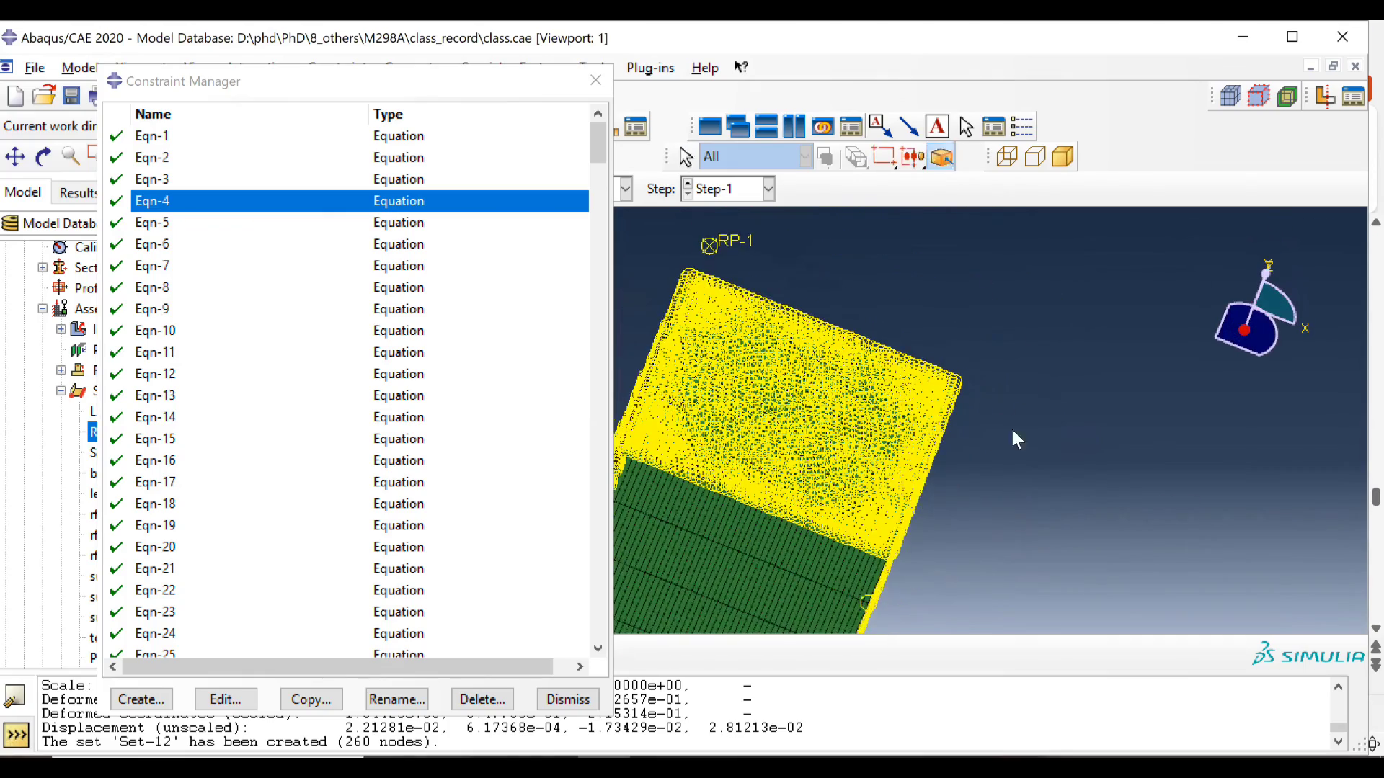
{"action": "scroll", "coordinate": [949, 453], "scroll_direction": "up", "scroll_amount": 2}
{"action": "scroll", "coordinate": [915, 460], "scroll_direction": "down", "scroll_amount": 4}
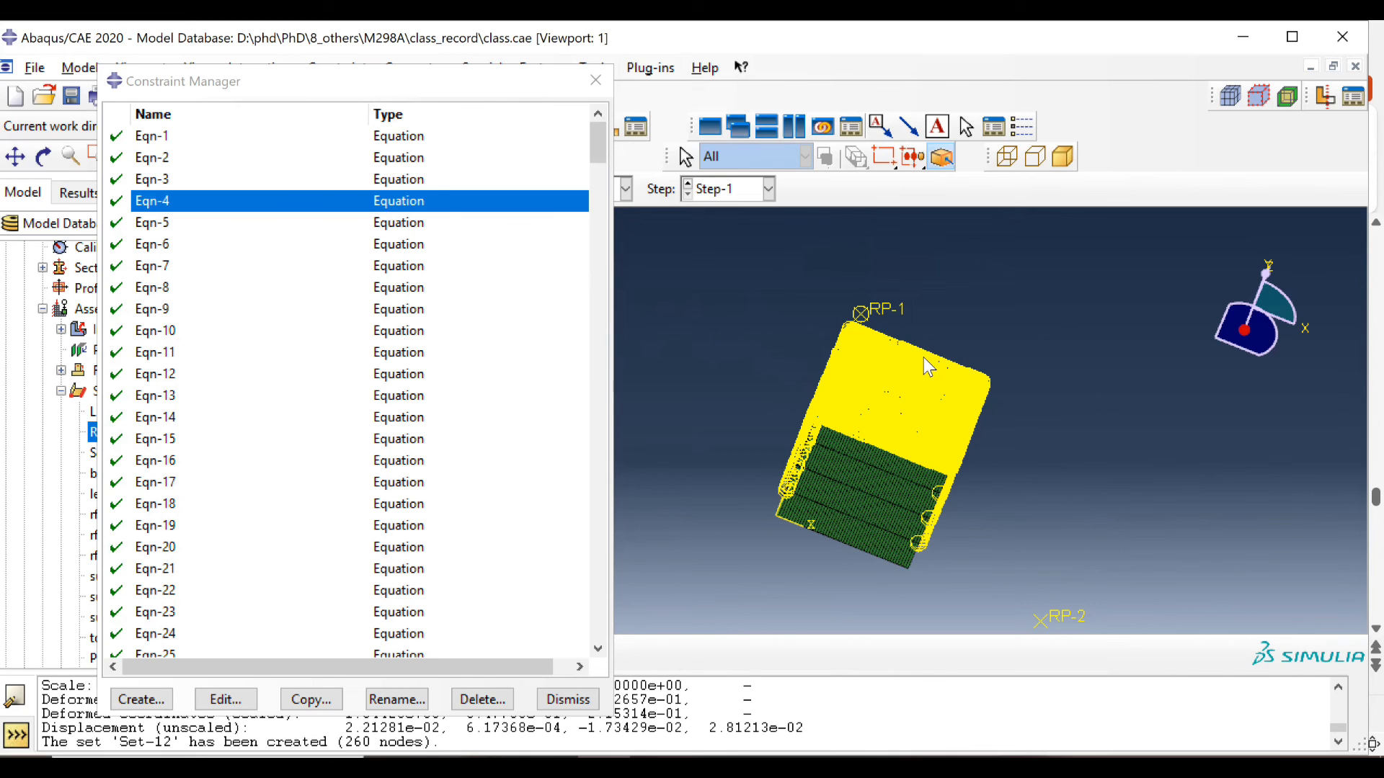
{"action": "left_click", "coordinate": [595, 81]}
Open the results of the G12_new_contraint job from the Job Manager in the Job module.
{"action": "left_click", "coordinate": [424, 190]}
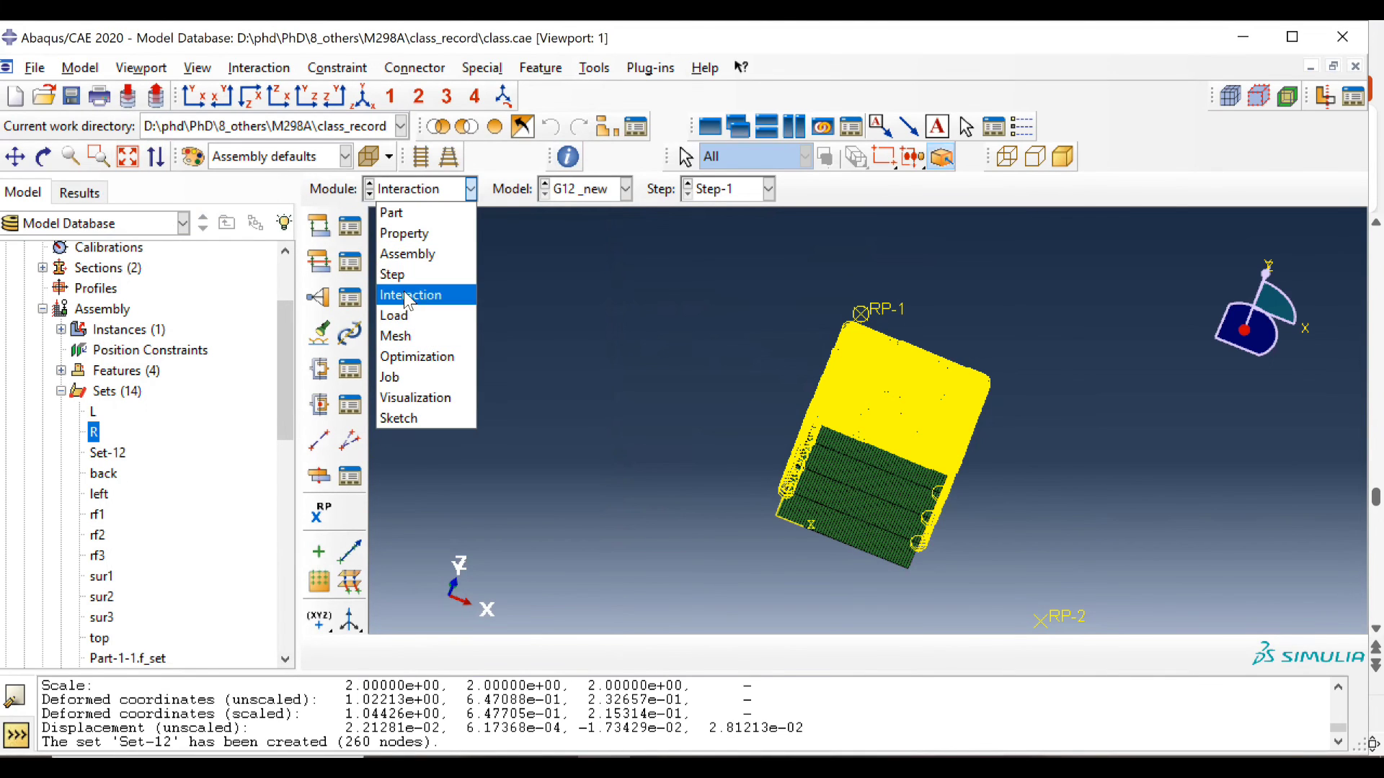
{"action": "left_click", "coordinate": [414, 375]}
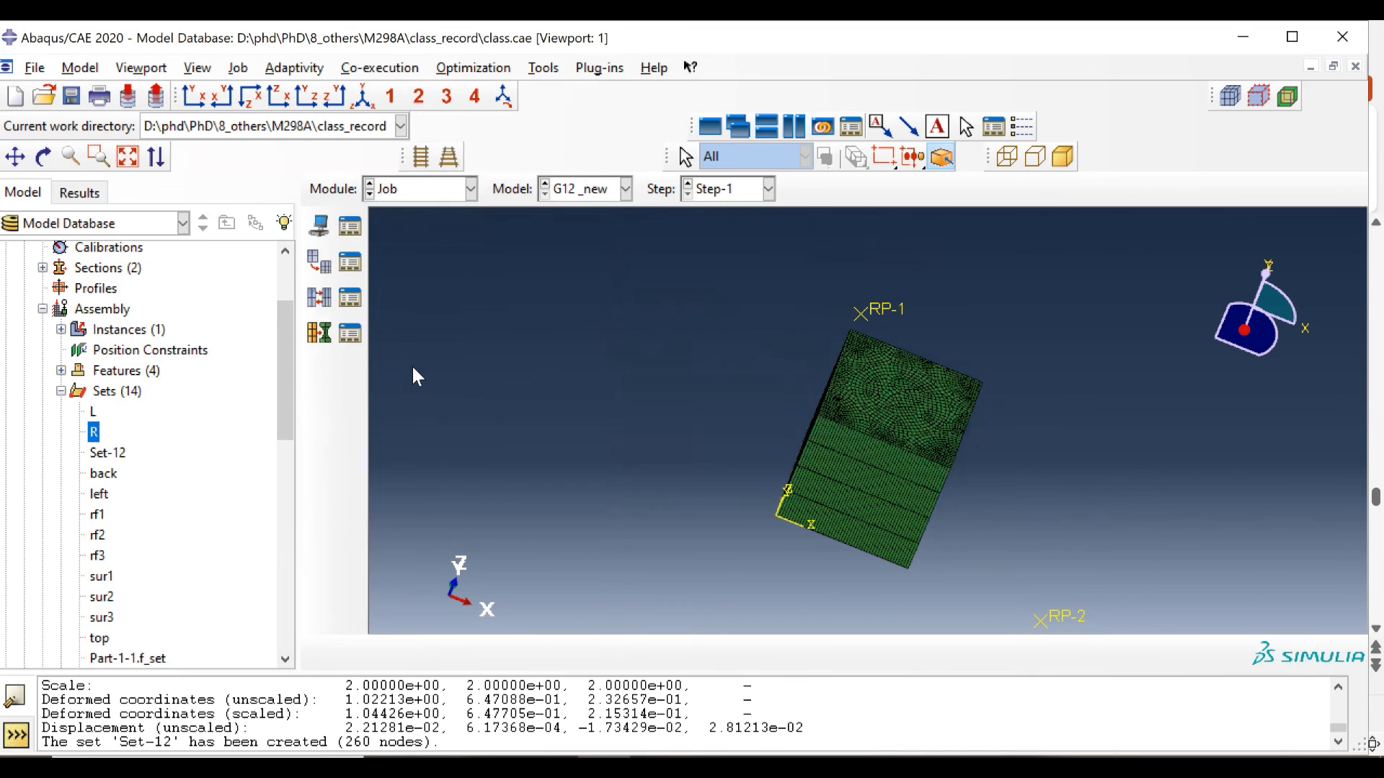
{"action": "left_click", "coordinate": [353, 229]}
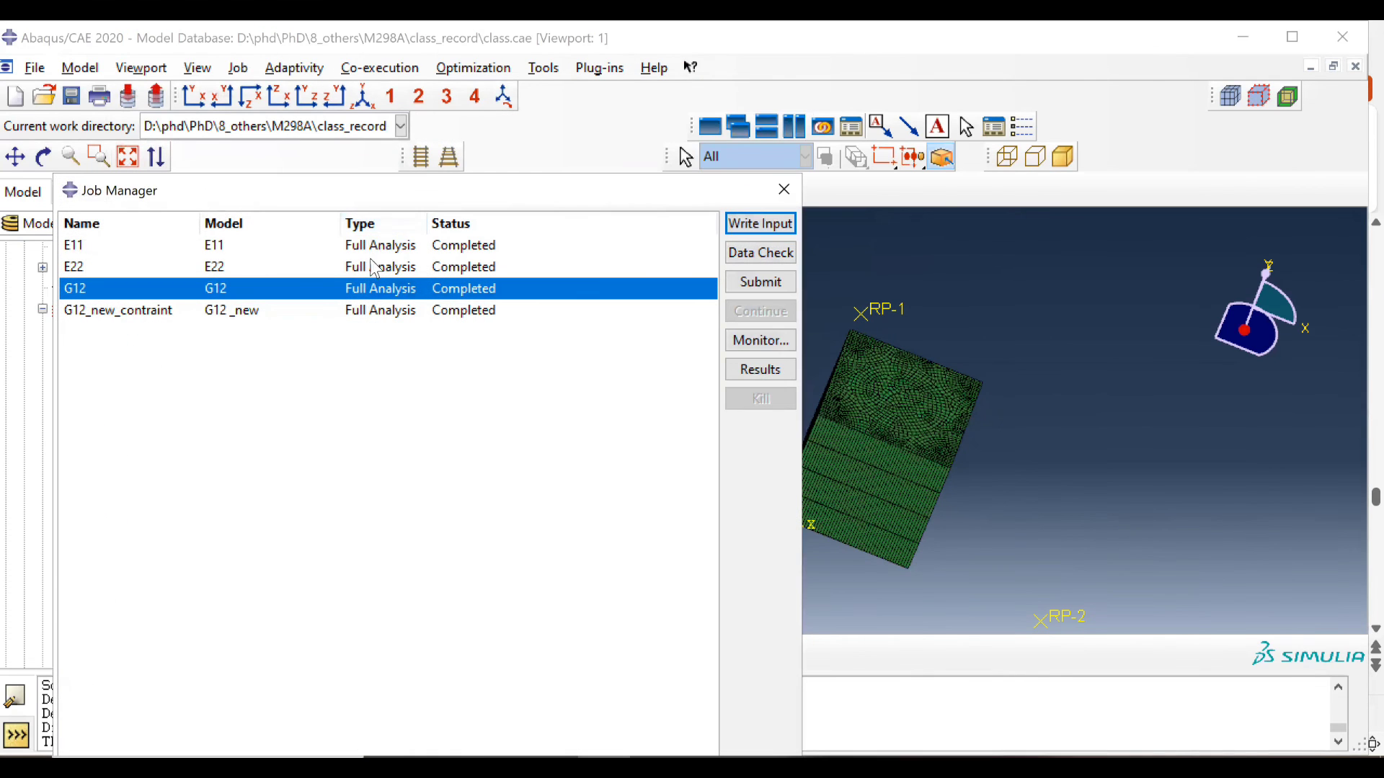
{"action": "left_click", "coordinate": [387, 317]}
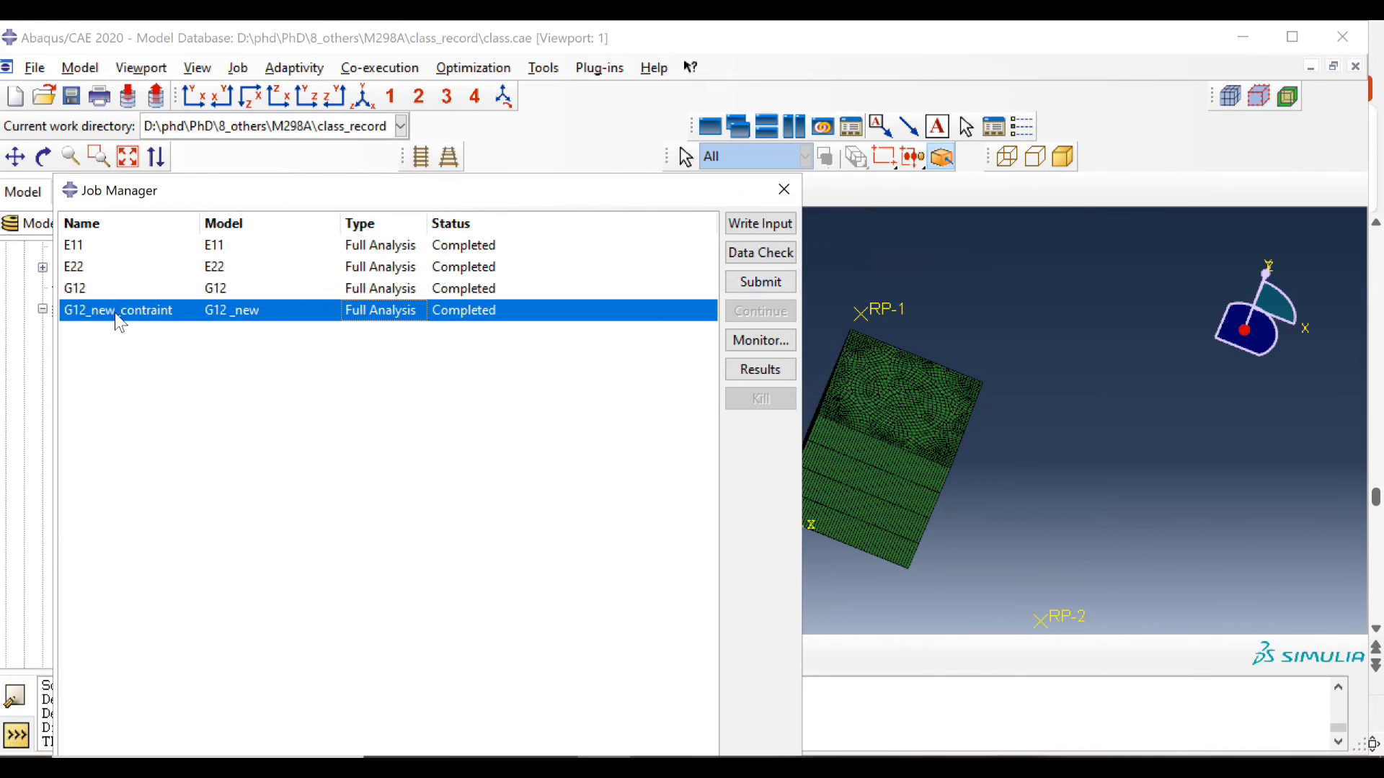
{"action": "left_click", "coordinate": [772, 373]}
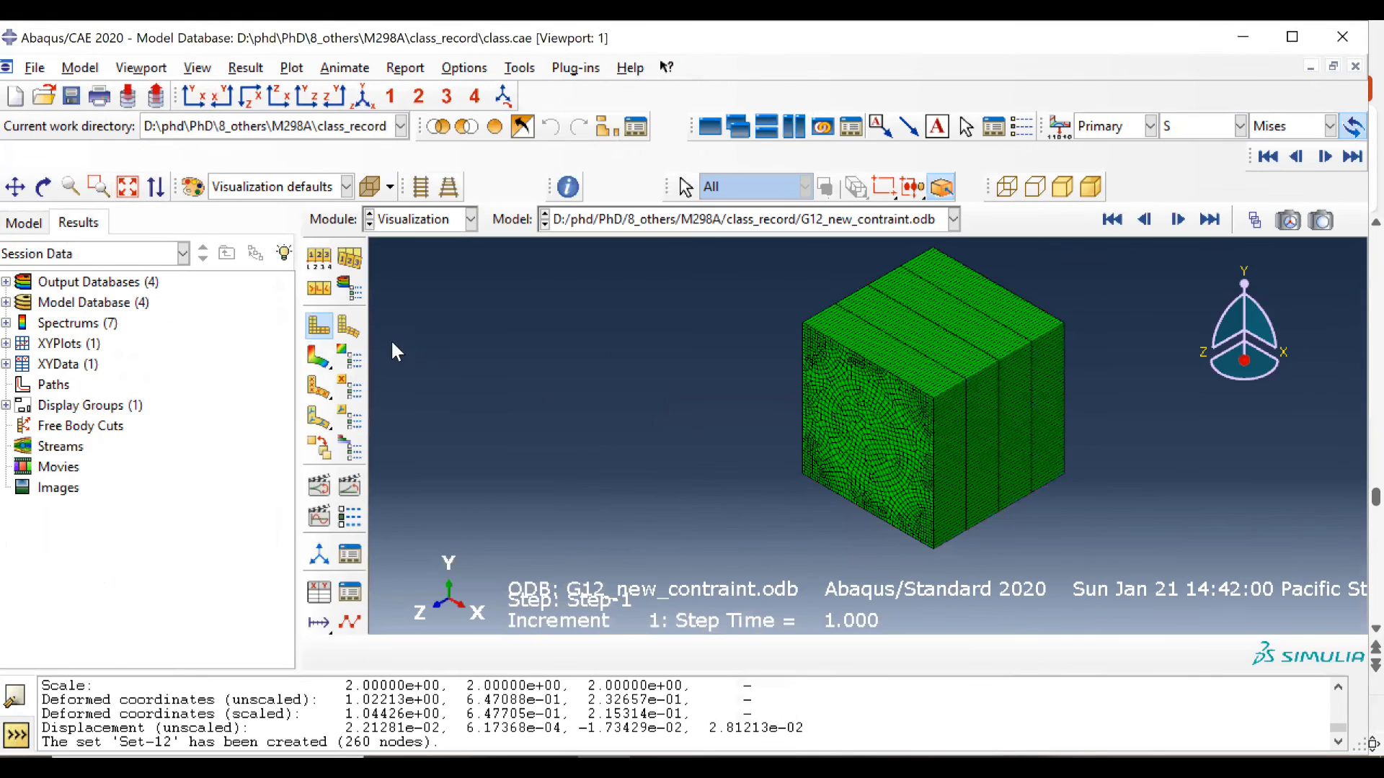
Plot the Mises stress contours on the deformed shape and examine the shear deformation in the X-Z plane view.
{"action": "left_click", "coordinate": [317, 357]}
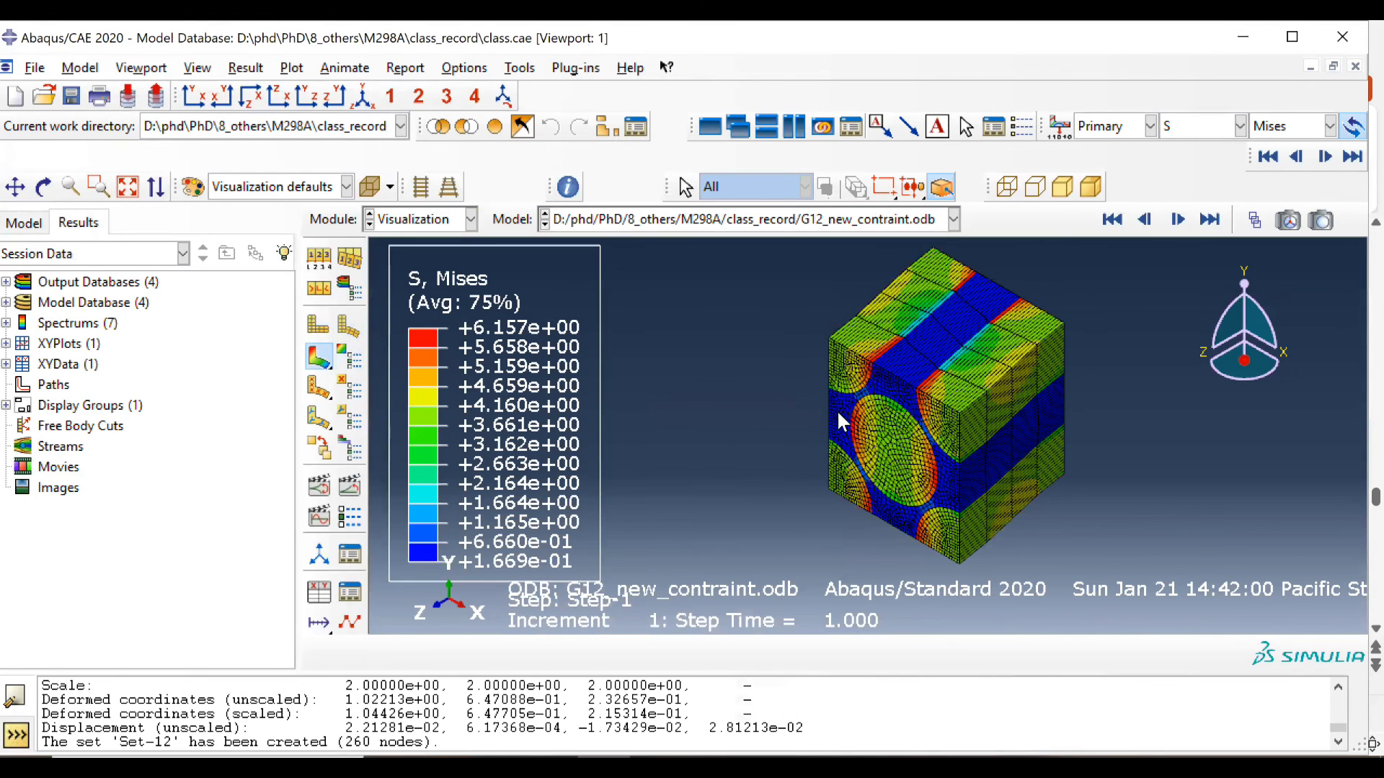
{"action": "left_click", "coordinate": [249, 97]}
{"action": "middle_click_drag", "start_coordinate": [762, 241], "coordinate": [682, 288], "text": "ctrl+alt"}
{"action": "scroll", "coordinate": [792, 326], "scroll_direction": "down", "scroll_amount": 6}
{"action": "middle_click_drag", "start_coordinate": [793, 327], "coordinate": [944, 361], "text": "ctrl+alt"}
{"action": "scroll", "coordinate": [916, 365], "scroll_direction": "up", "scroll_amount": 2}
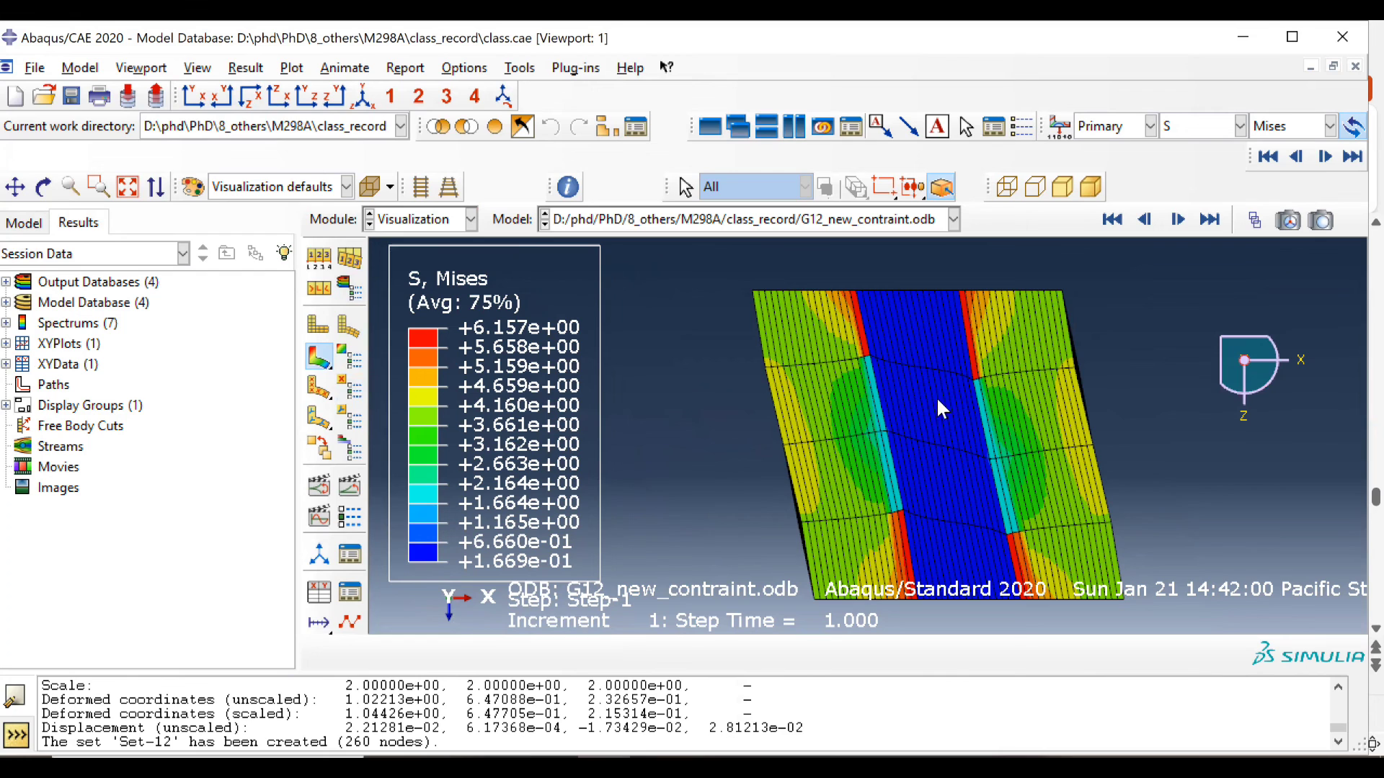
{"action": "scroll", "coordinate": [874, 382], "scroll_direction": "down", "scroll_amount": 4}
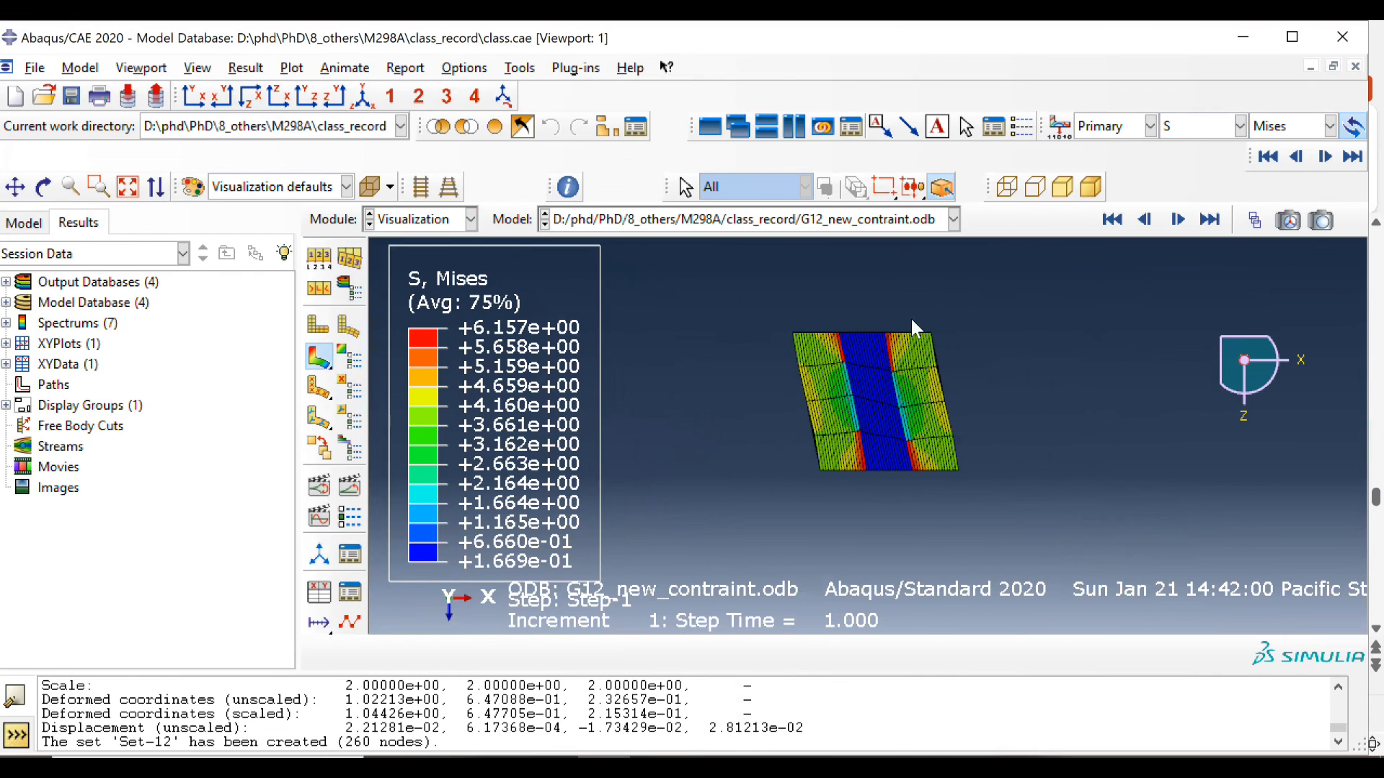
{"action": "scroll", "coordinate": [856, 361], "scroll_direction": "up", "scroll_amount": 4}
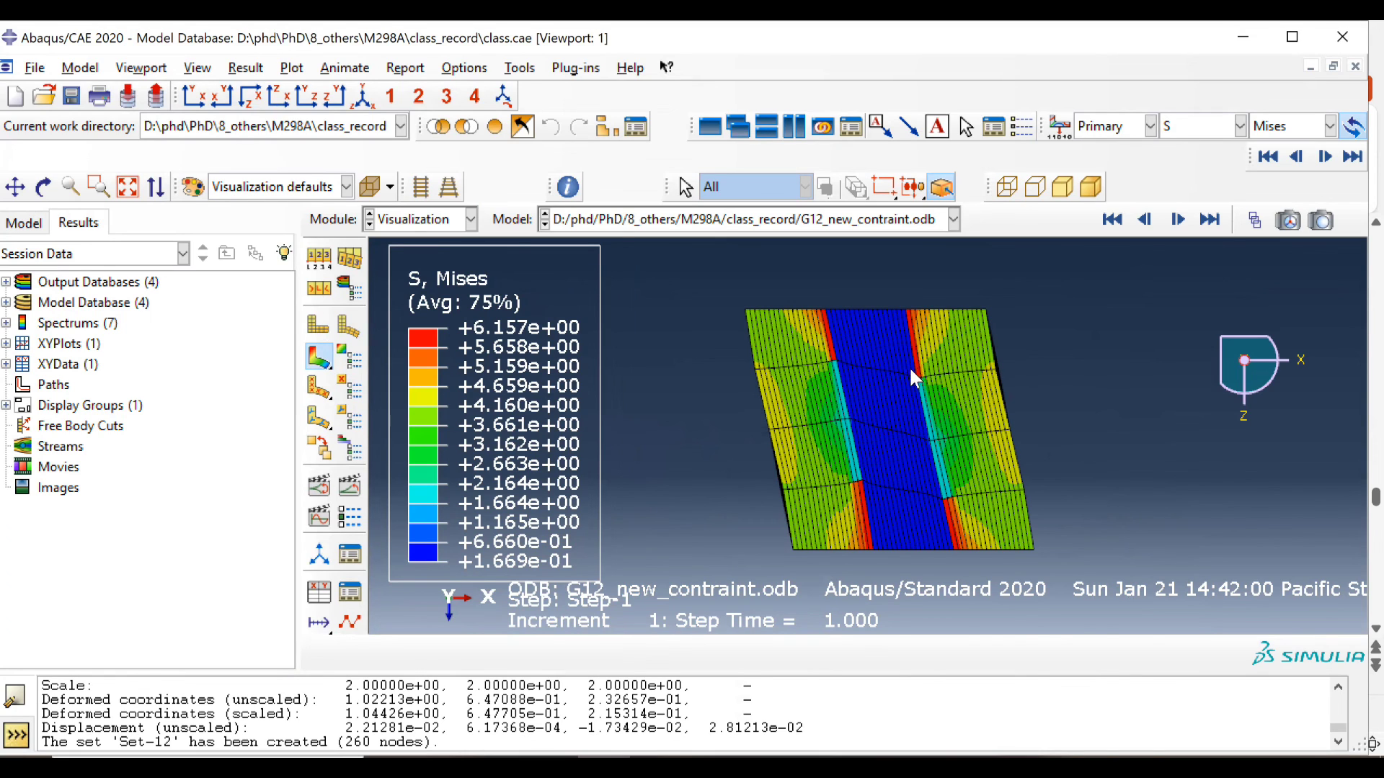
Plot the RF1 reaction force history at node 1 and open its XY data to read the force at time 1.
{"action": "left_click", "coordinate": [247, 68]}
{"action": "left_click", "coordinate": [288, 178]}
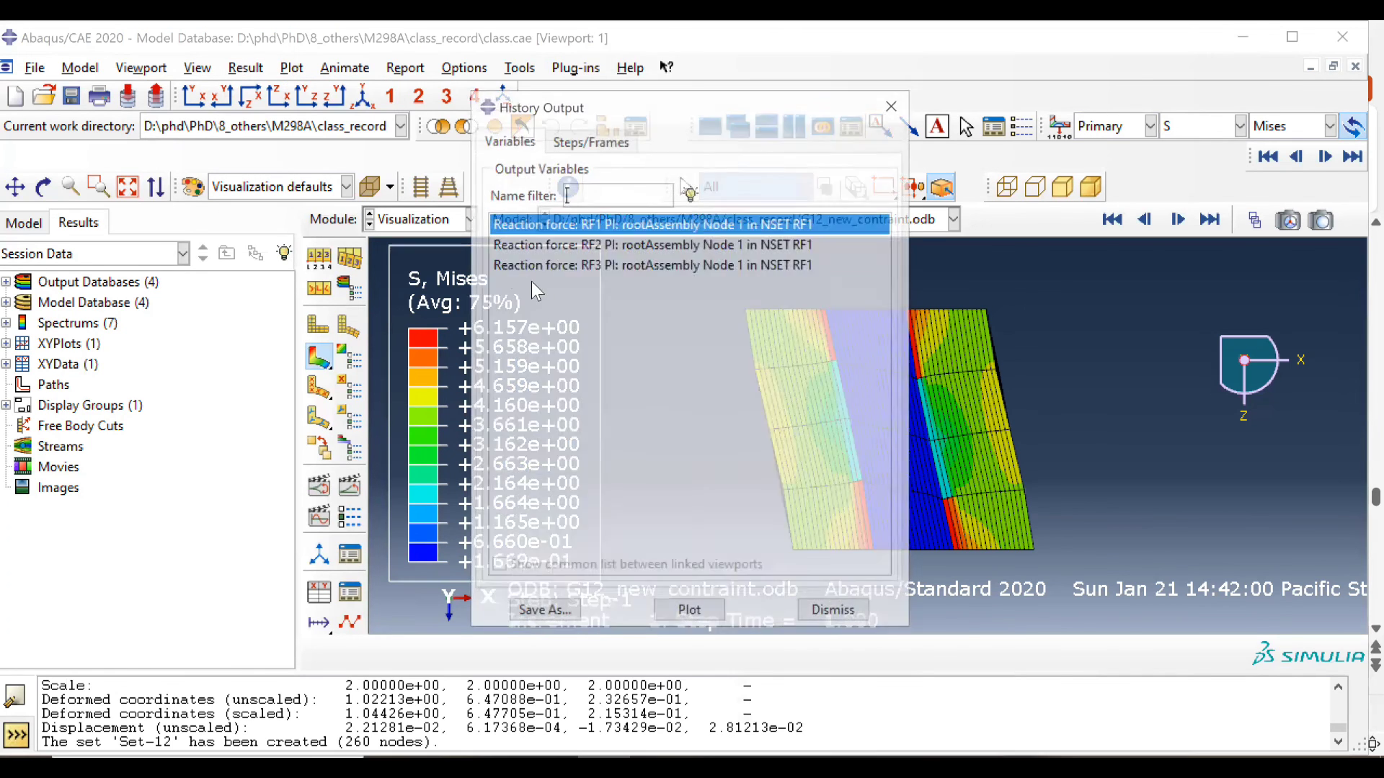
{"action": "left_click", "coordinate": [681, 617]}
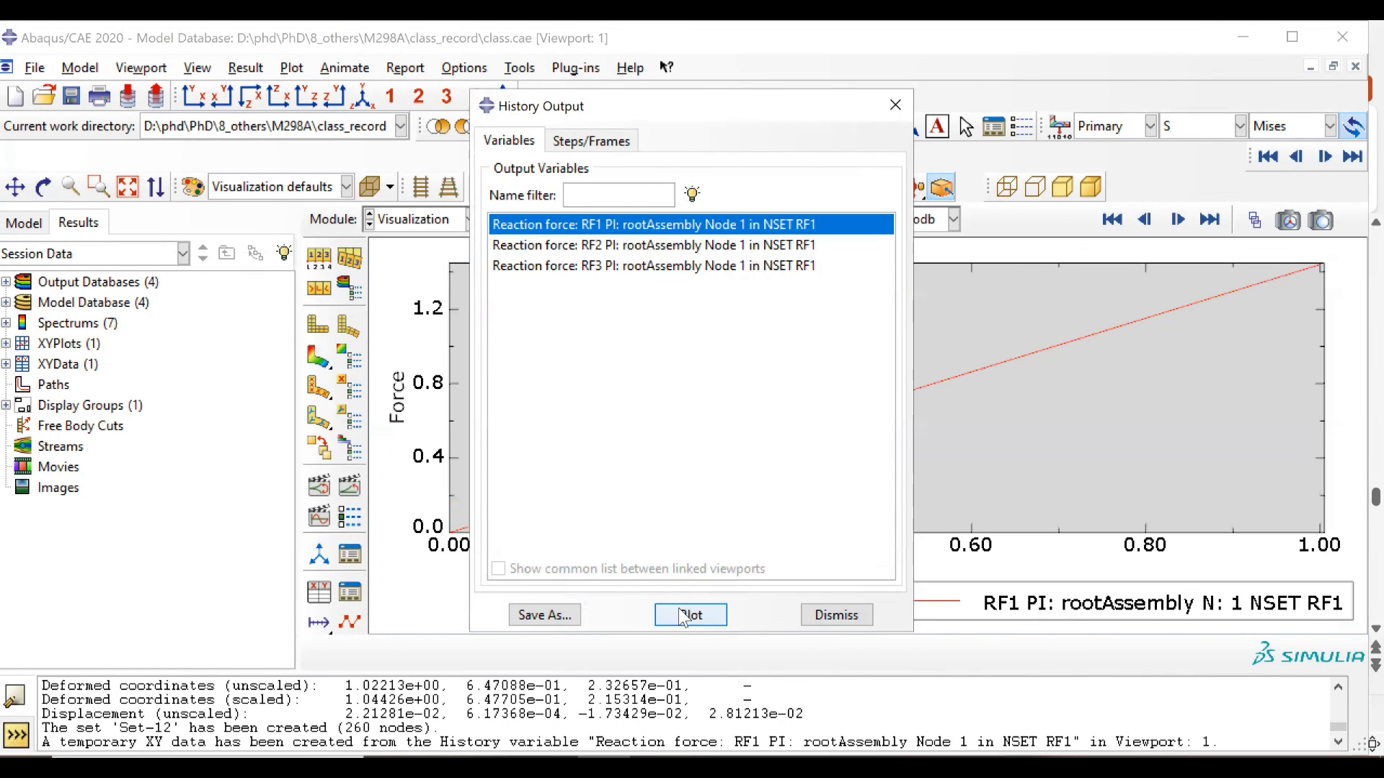
{"action": "left_click", "coordinate": [349, 516]}
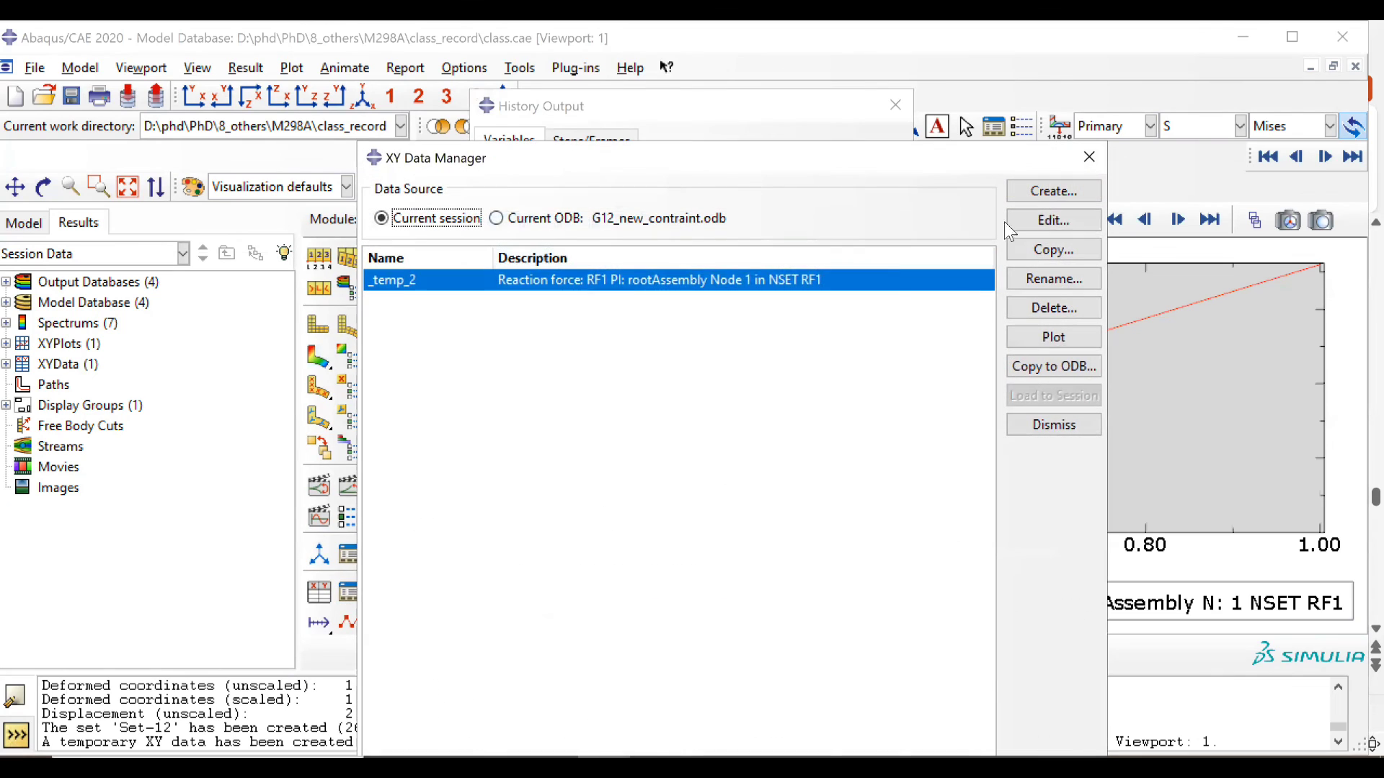
{"action": "left_click", "coordinate": [1035, 216]}
{"action": "double_click", "coordinate": [632, 379]}
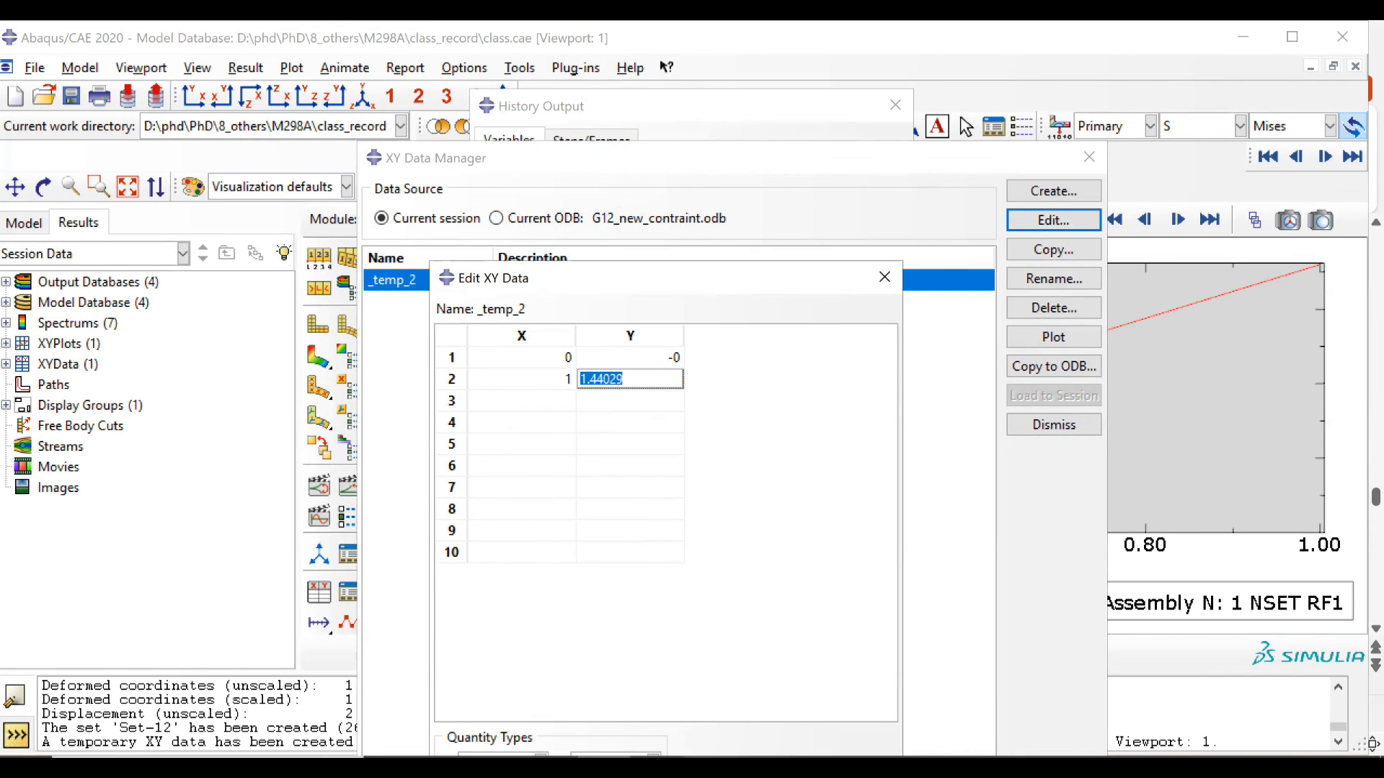
Switch to PowerPoint and move the 14.4029 text box on slide 17 closer to the "9.27 Gpa if glass" note.
{"action": "left_click", "coordinate": [657, 766]}
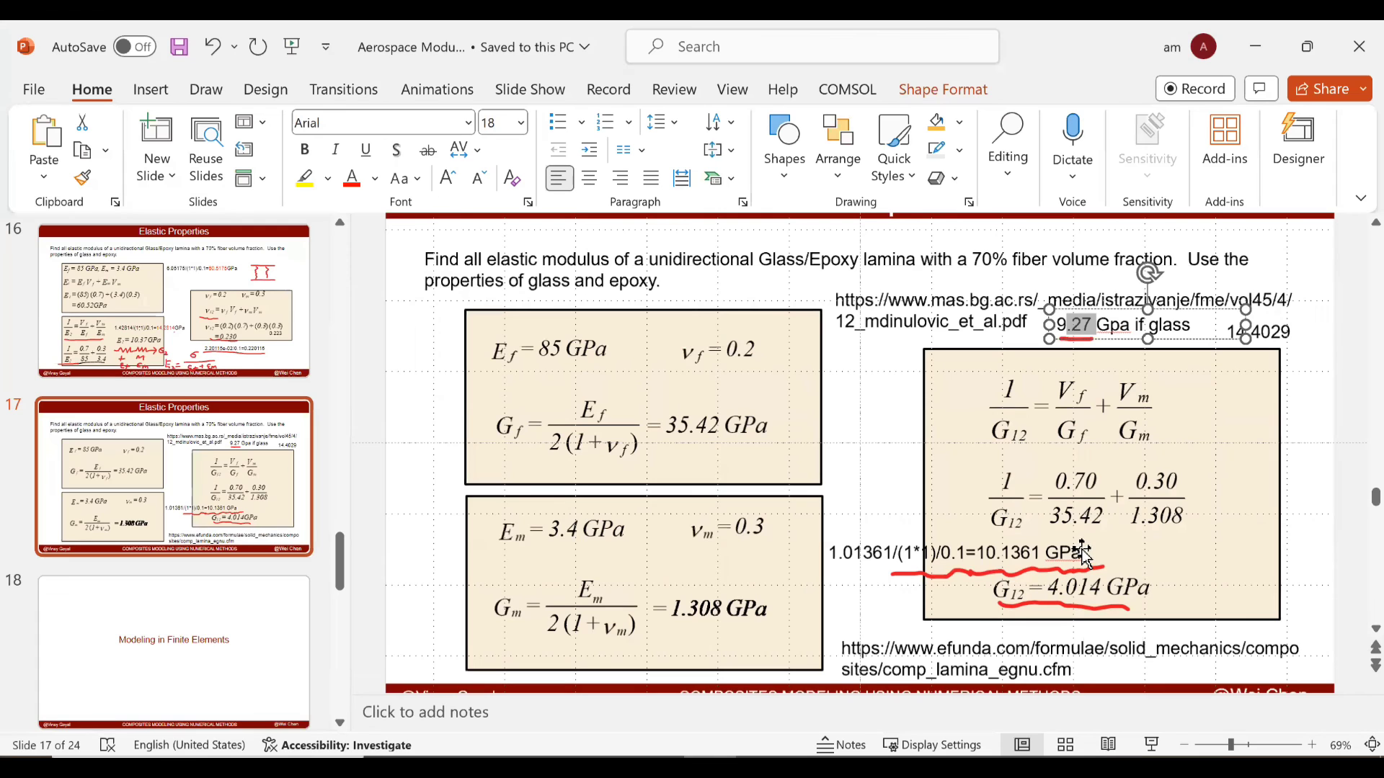
{"action": "left_click", "coordinate": [1263, 331]}
{"action": "left_click_drag", "start_coordinate": [1282, 322], "coordinate": [1228, 339]}
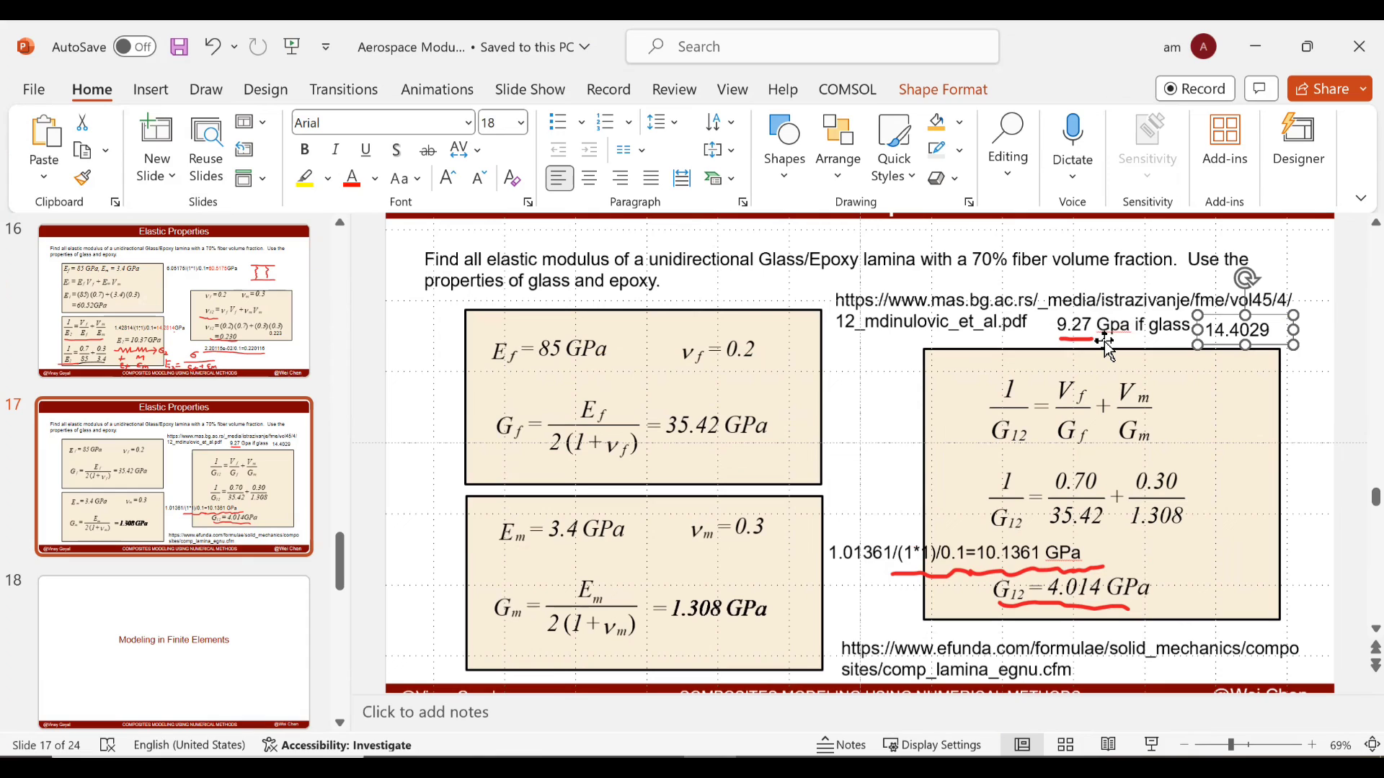